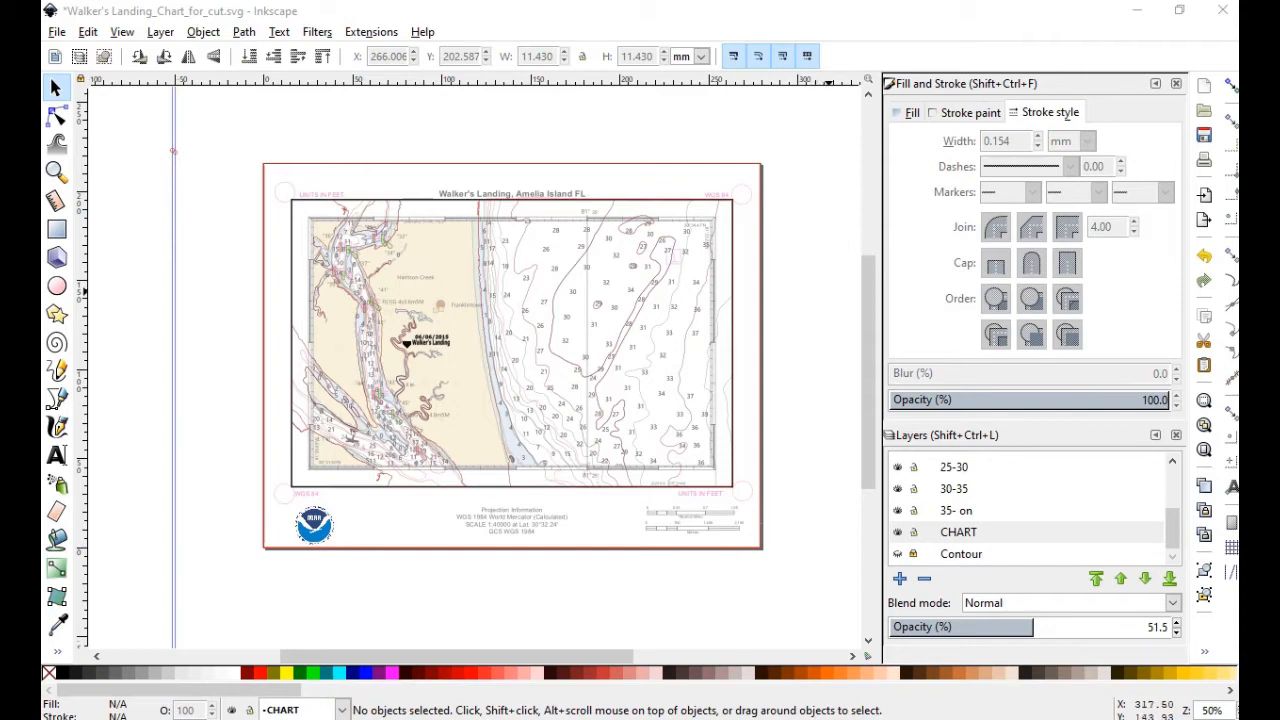
# Hide the CHART layer so only the red contour lines stay visible
pyautogui.moveTo(868, 269); pyautogui.dragTo(868, 273)
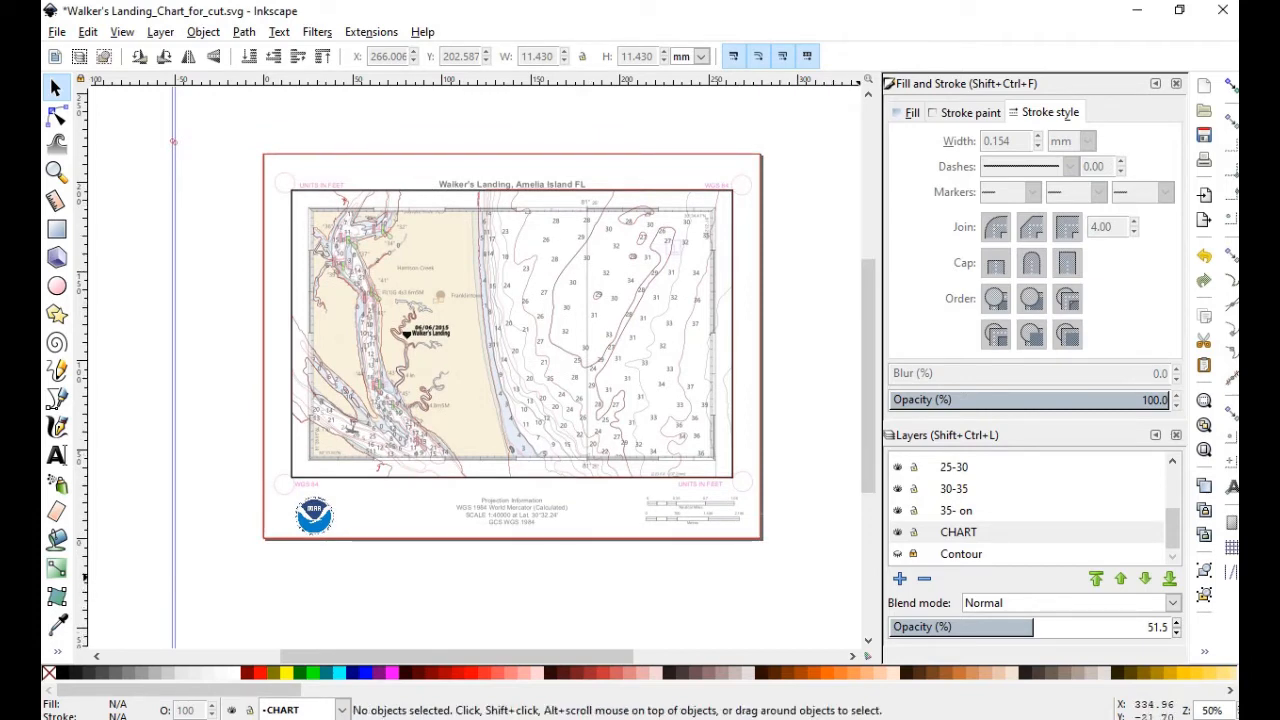
pyautogui.click(231, 710)
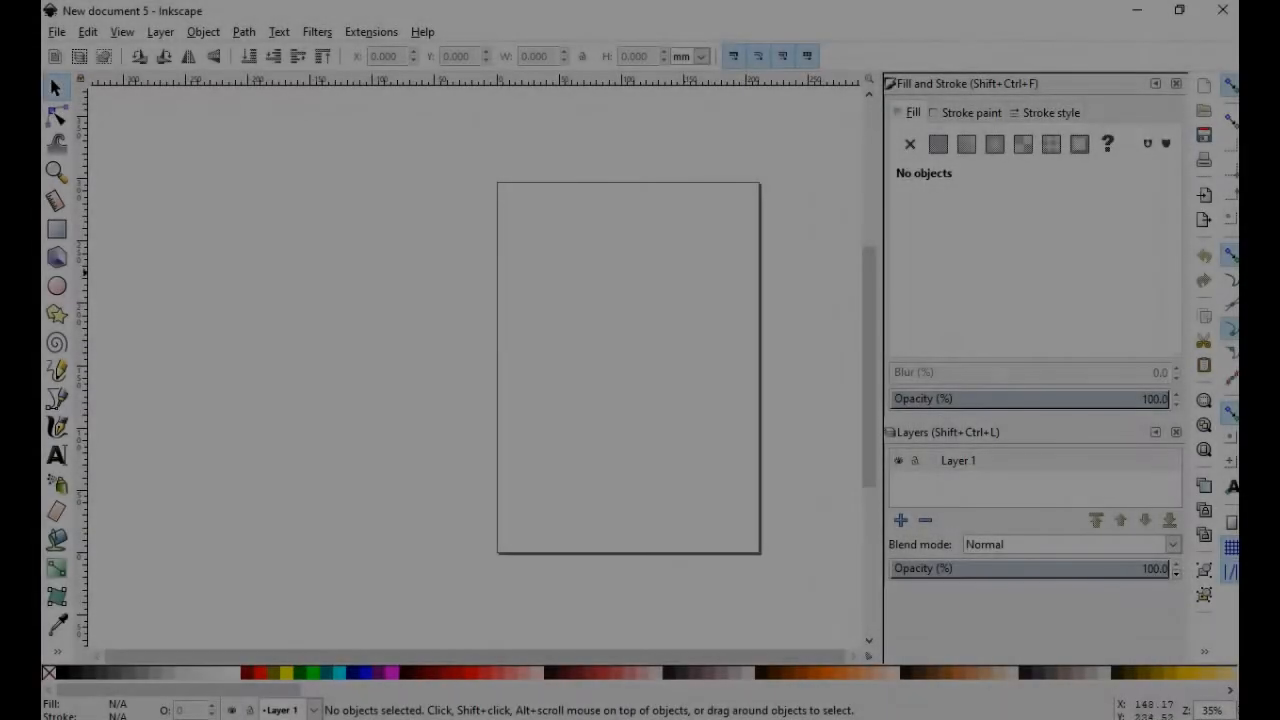
# Close the docked side panels to widen the canvas
pyautogui.click(57, 32)
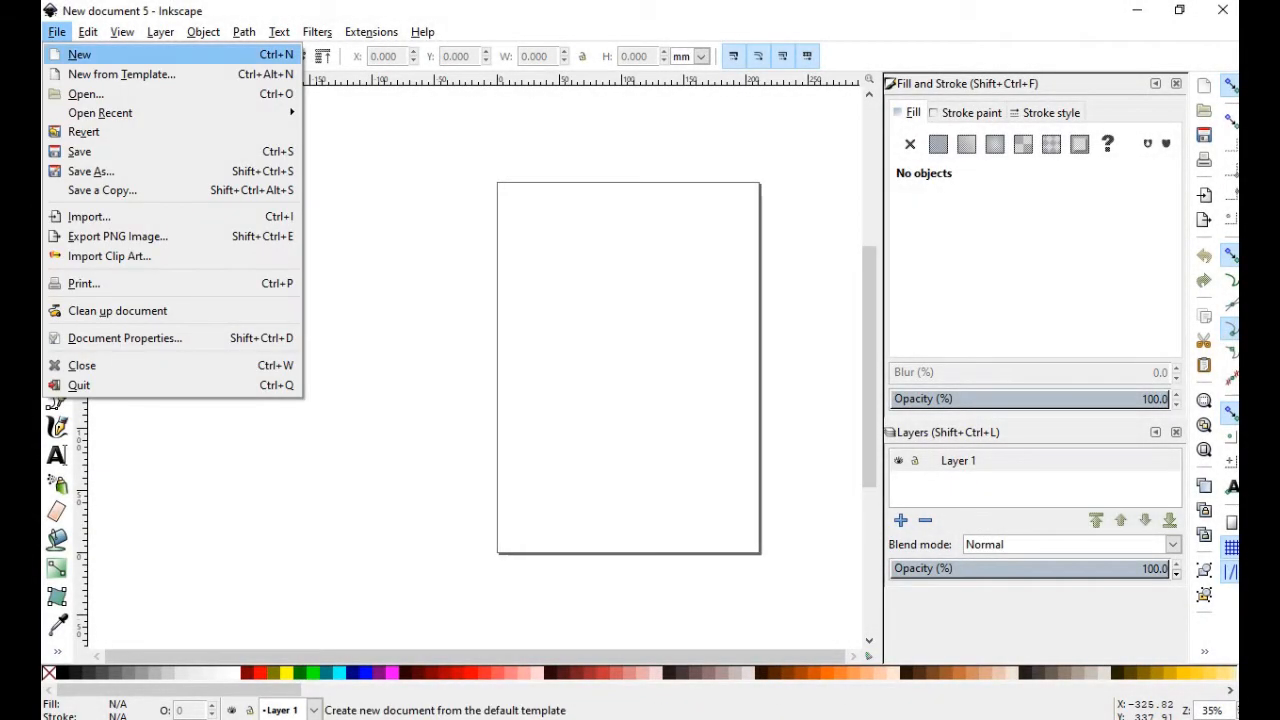
pyautogui.click(472, 192)
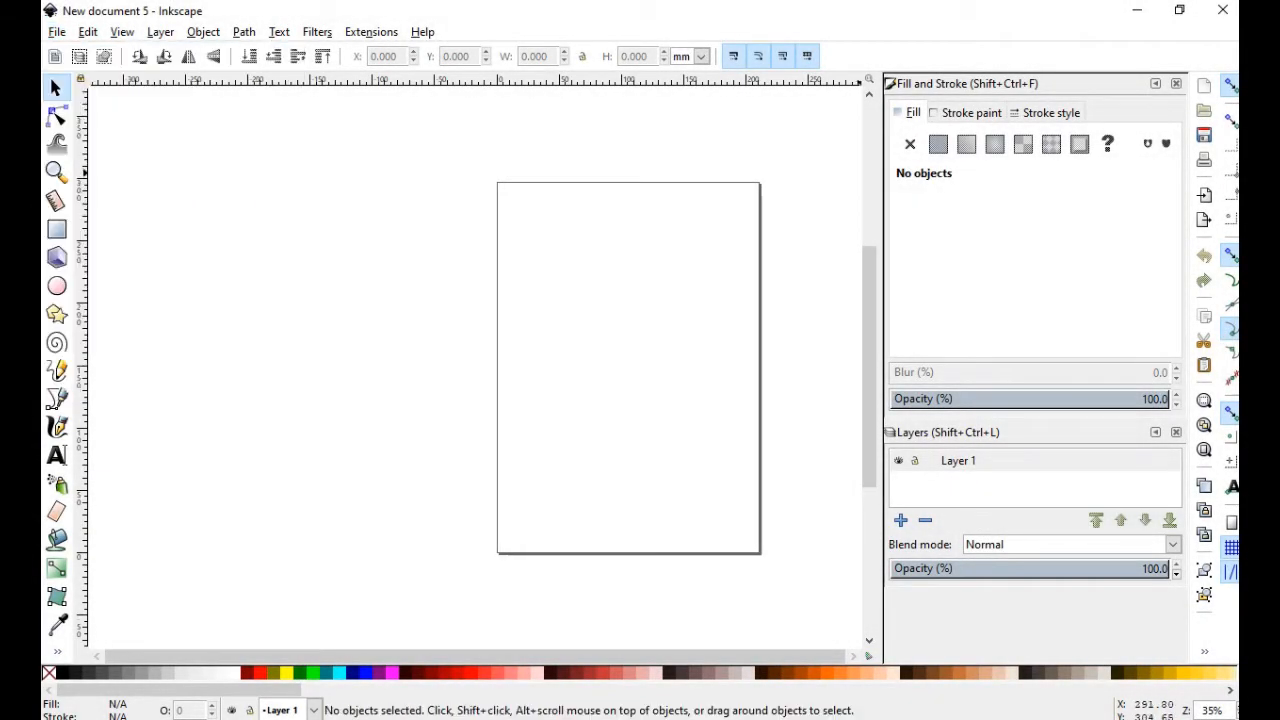
pyautogui.click(1176, 84)
pyautogui.click(1176, 84)
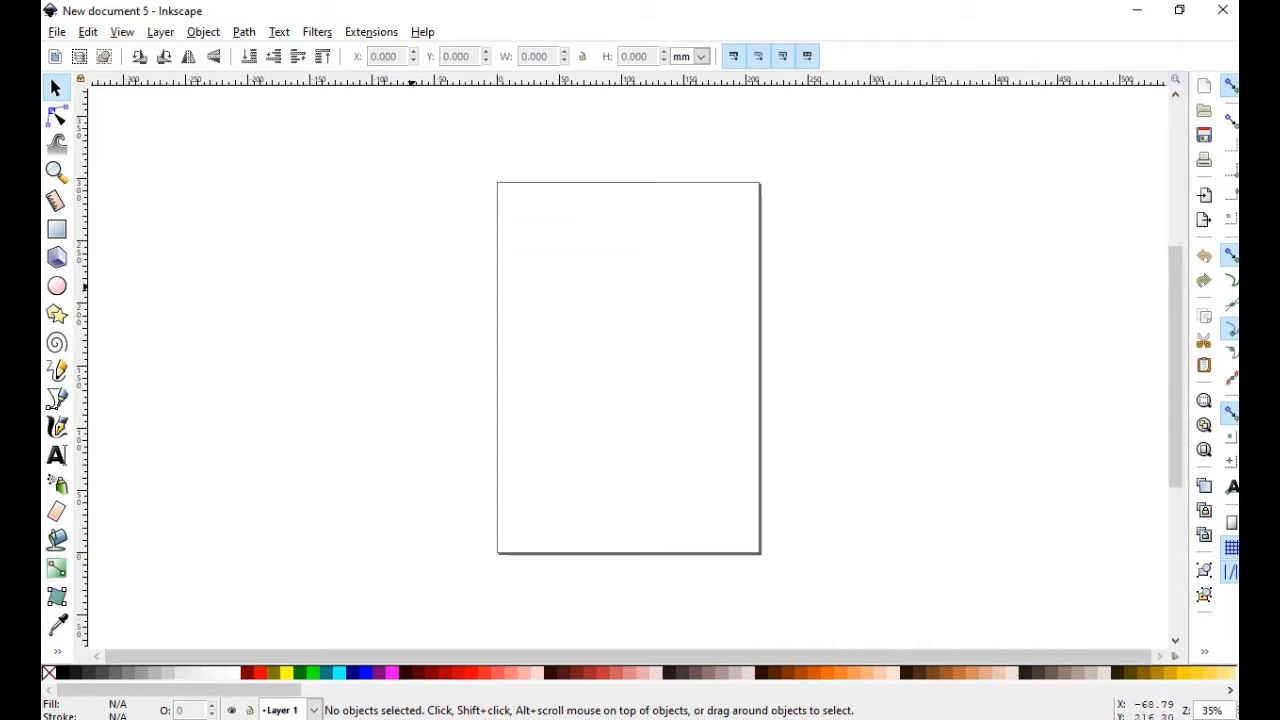
# In Document Properties, set the page size to 11.5 × 8 inches
pyautogui.click(57, 32)
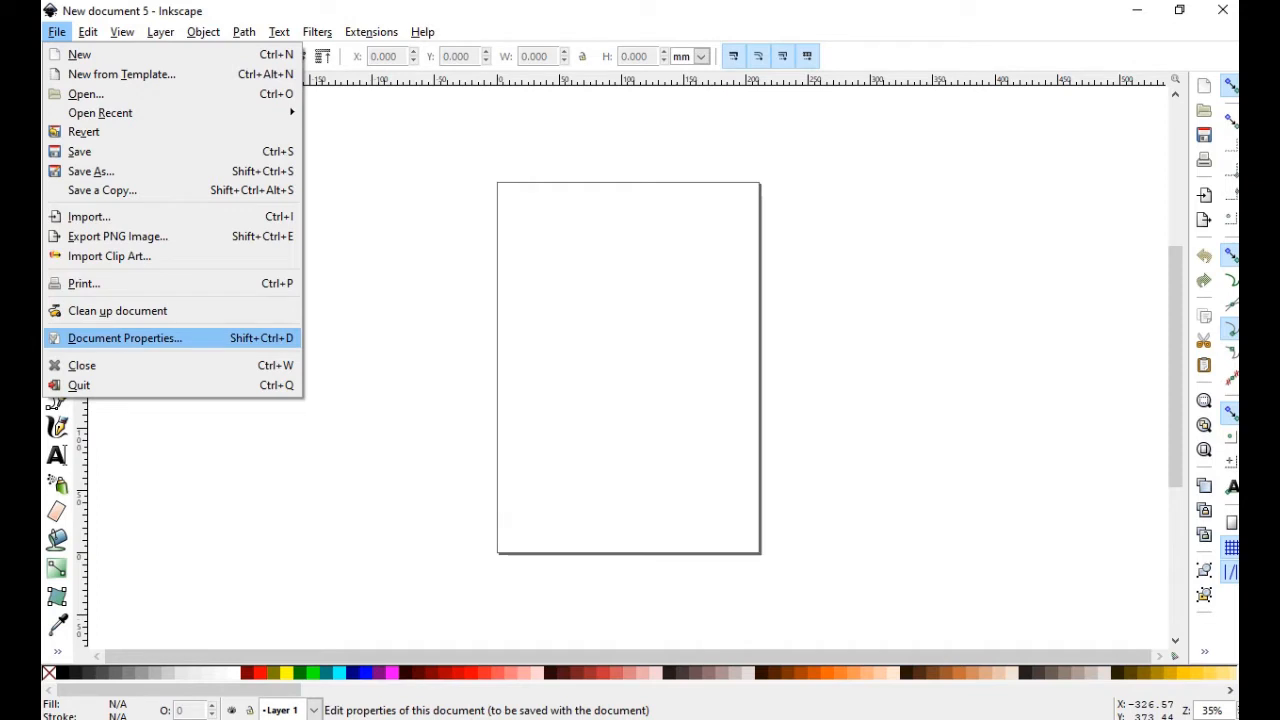
pyautogui.click(125, 338)
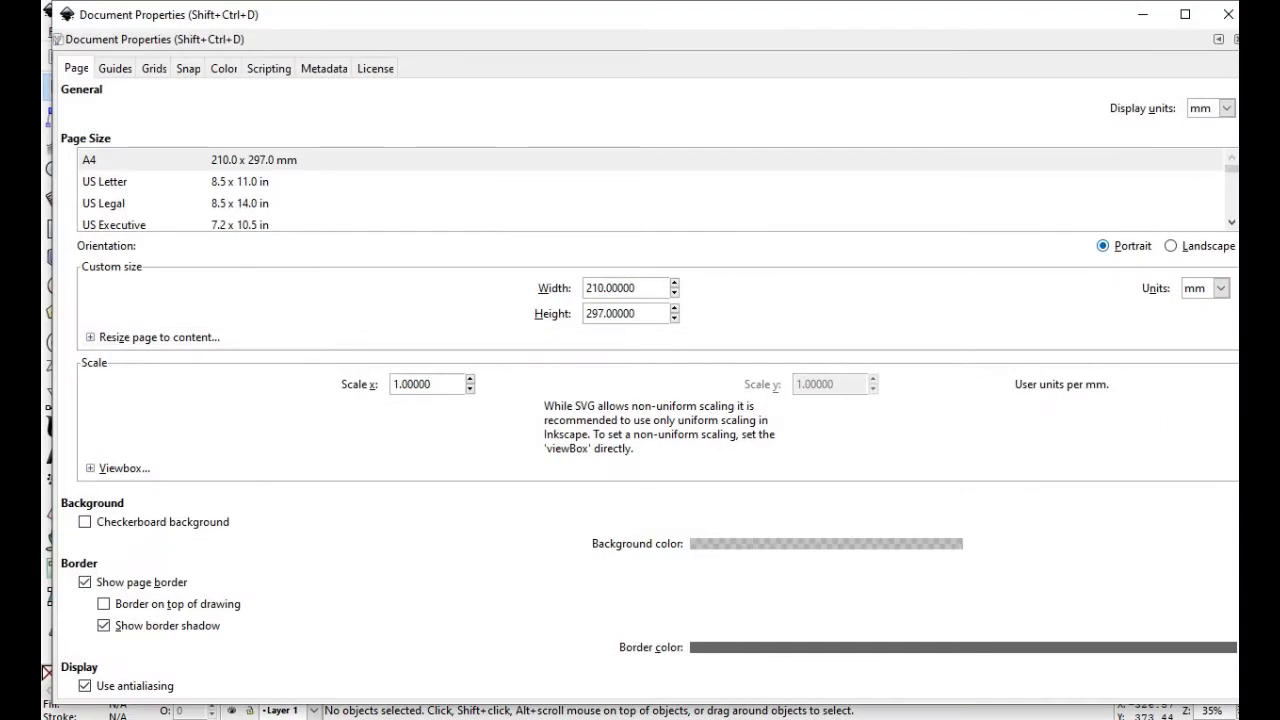
pyautogui.click(1220, 288)
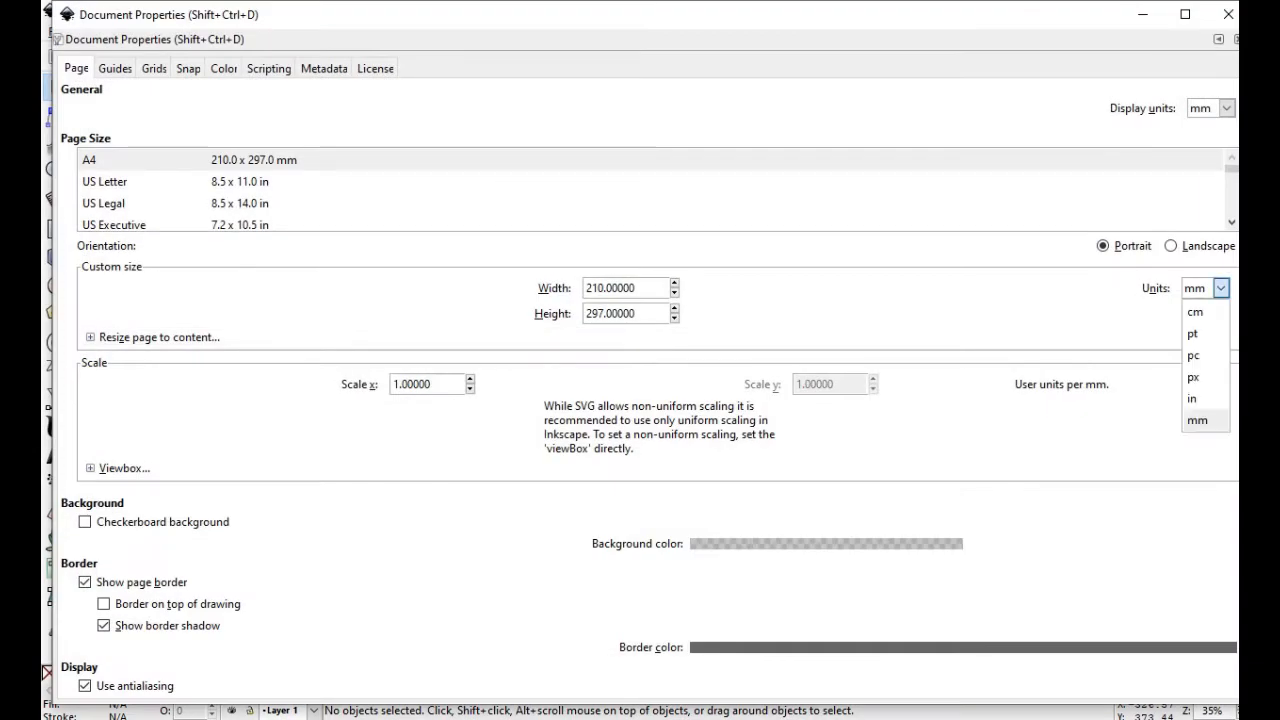
pyautogui.click(1200, 399)
pyautogui.moveTo(624, 288); pyautogui.dragTo(585, 288)
pyautogui.write('11.5')
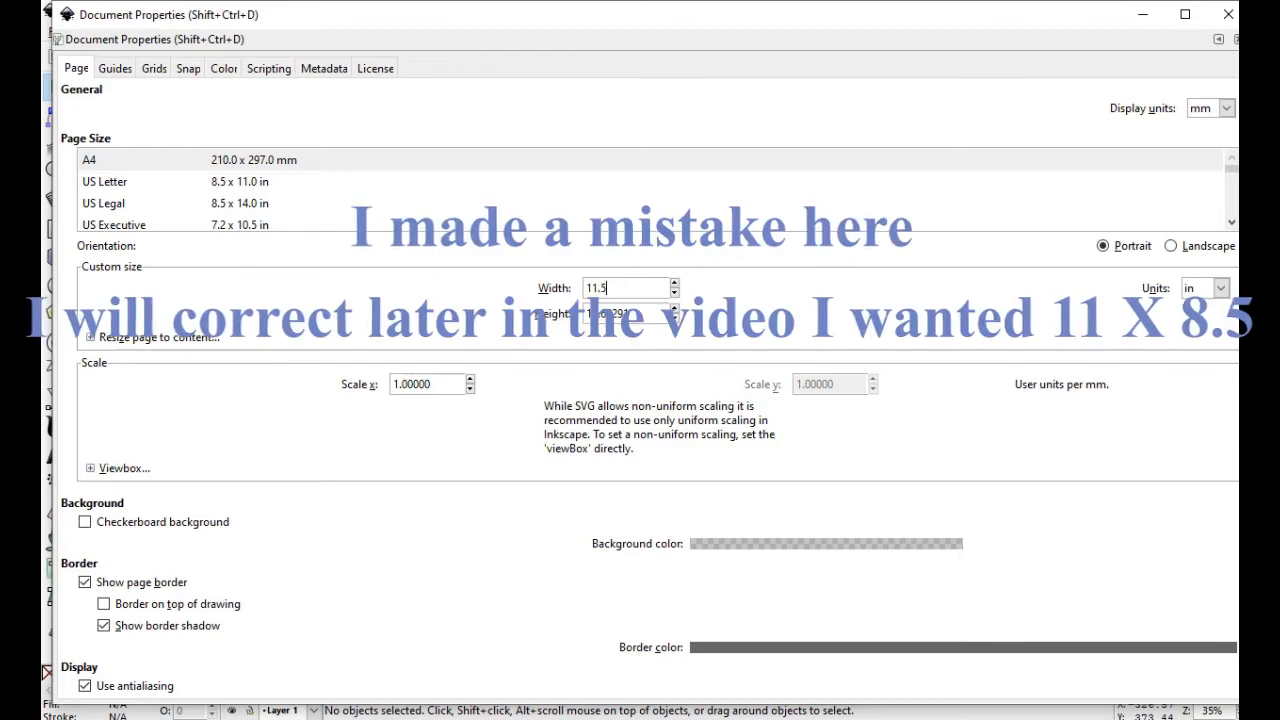
pyautogui.press('Tab')
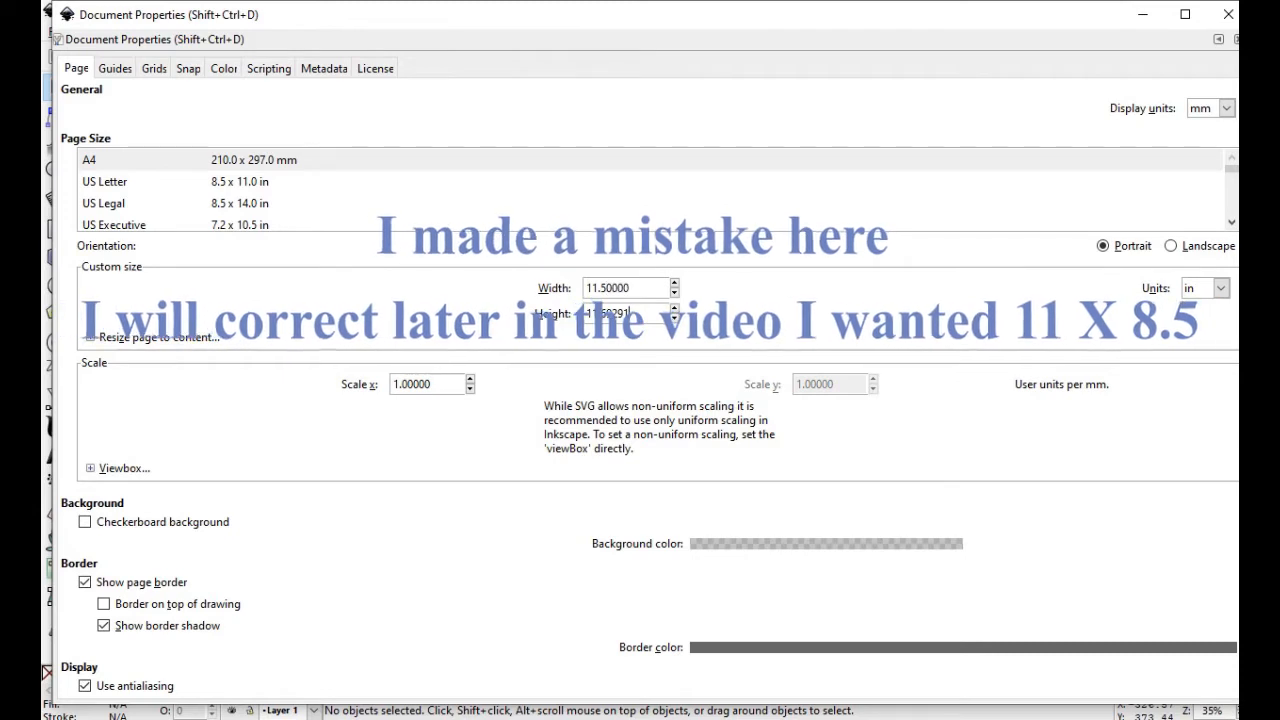
pyautogui.write('8')
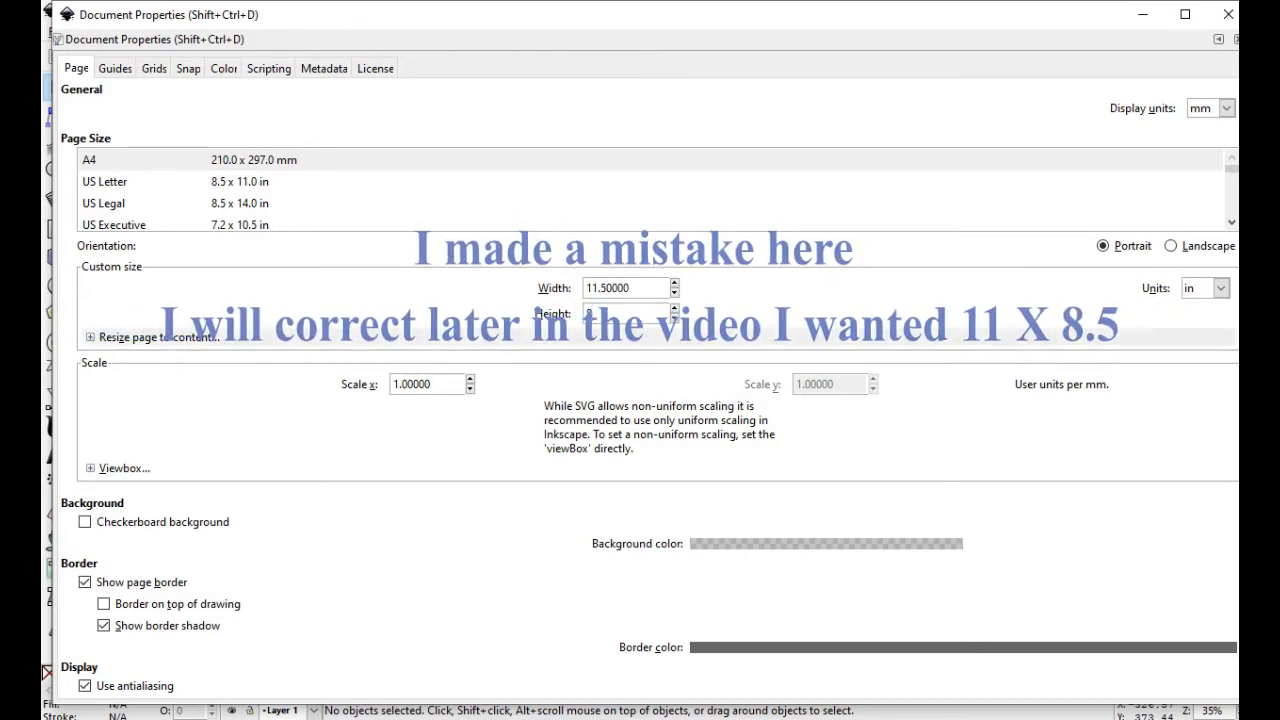
# Try the page border and checkerboard options, ending with border shown and checkerboard off
pyautogui.click(85, 582)
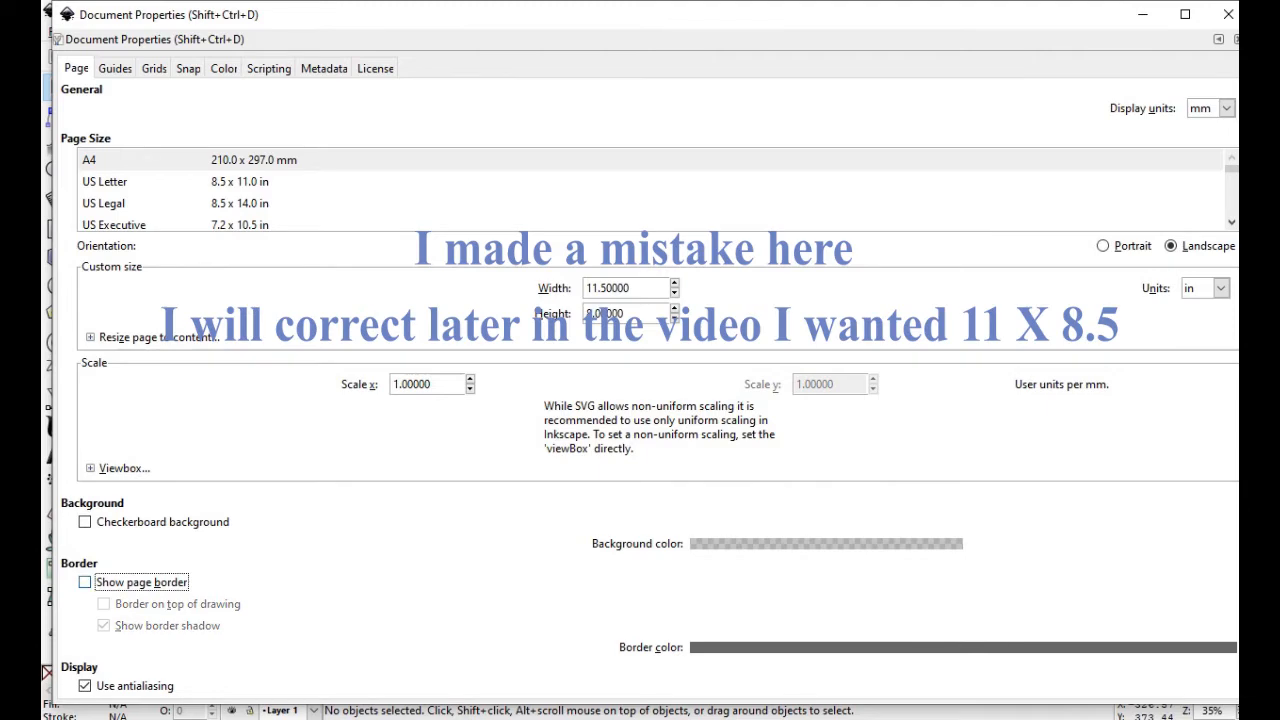
pyautogui.moveTo(952, 24)
pyautogui.mouseDown()
pyautogui.moveTo(903, 517)
pyautogui.moveTo(914, 669)
pyautogui.moveTo(1049, 86)
pyautogui.moveTo(940, 29)
pyautogui.mouseUp()
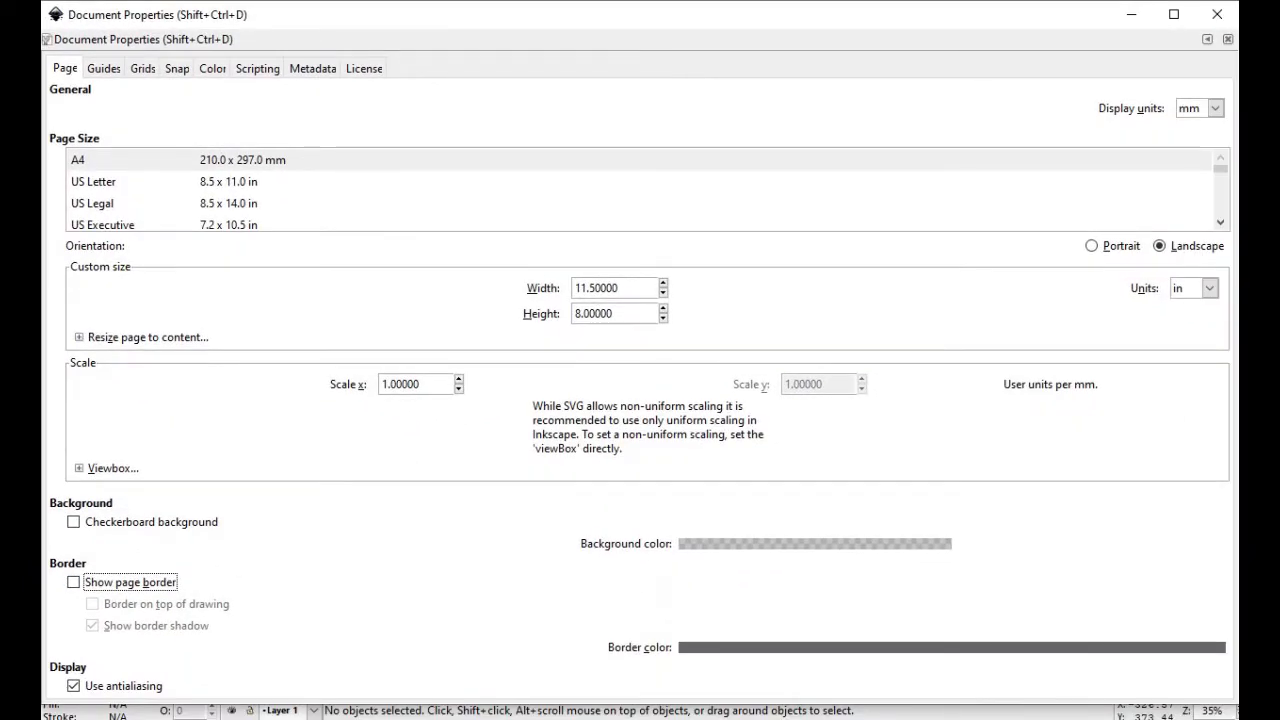
pyautogui.press('space')
pyautogui.moveTo(655, 30); pyautogui.dragTo(690, 27)
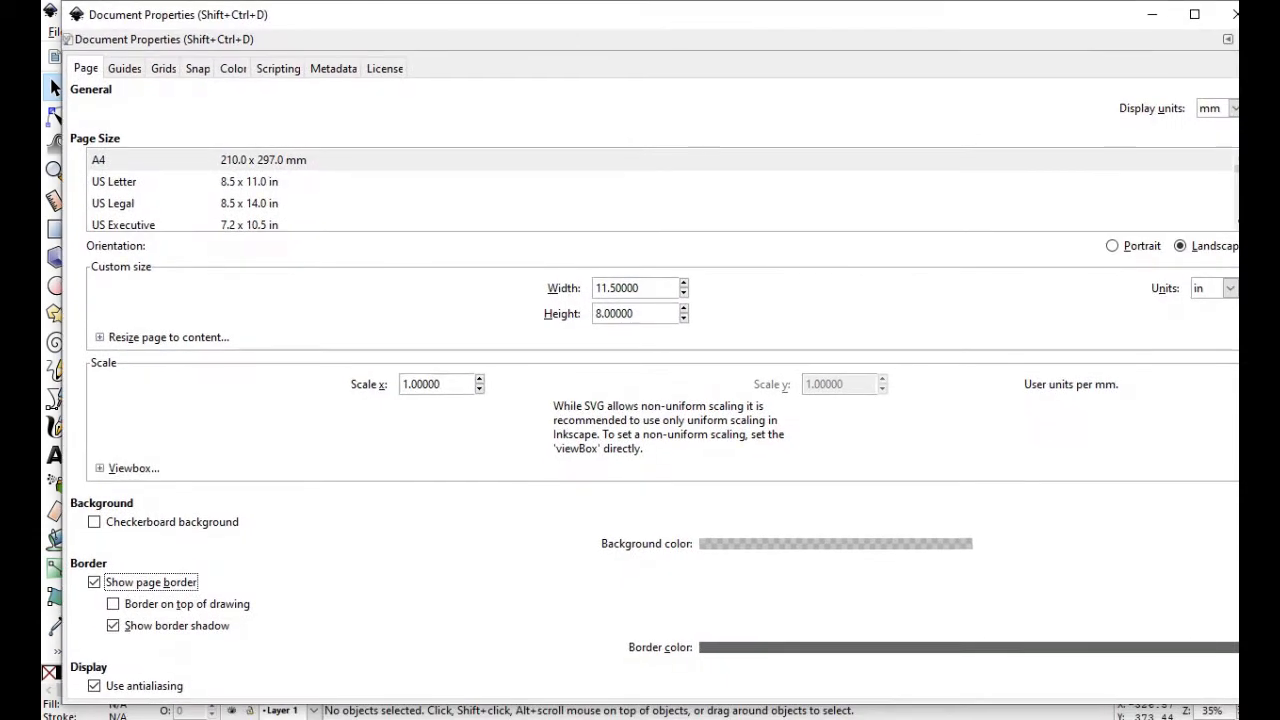
pyautogui.hotkey('shift', 'Tab')
pyautogui.press('space')
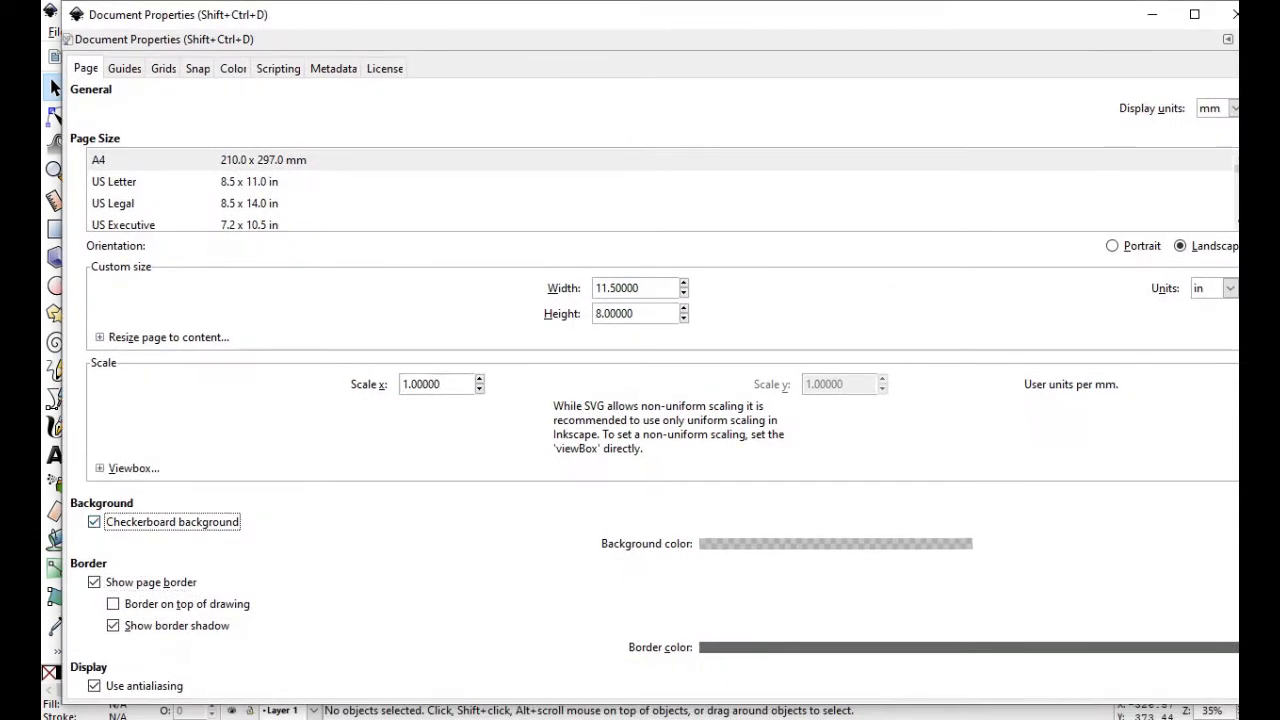
pyautogui.moveTo(662, 27)
pyautogui.mouseDown()
pyautogui.moveTo(637, 697)
pyautogui.moveTo(669, 45)
pyautogui.mouseUp()
pyautogui.press('space')
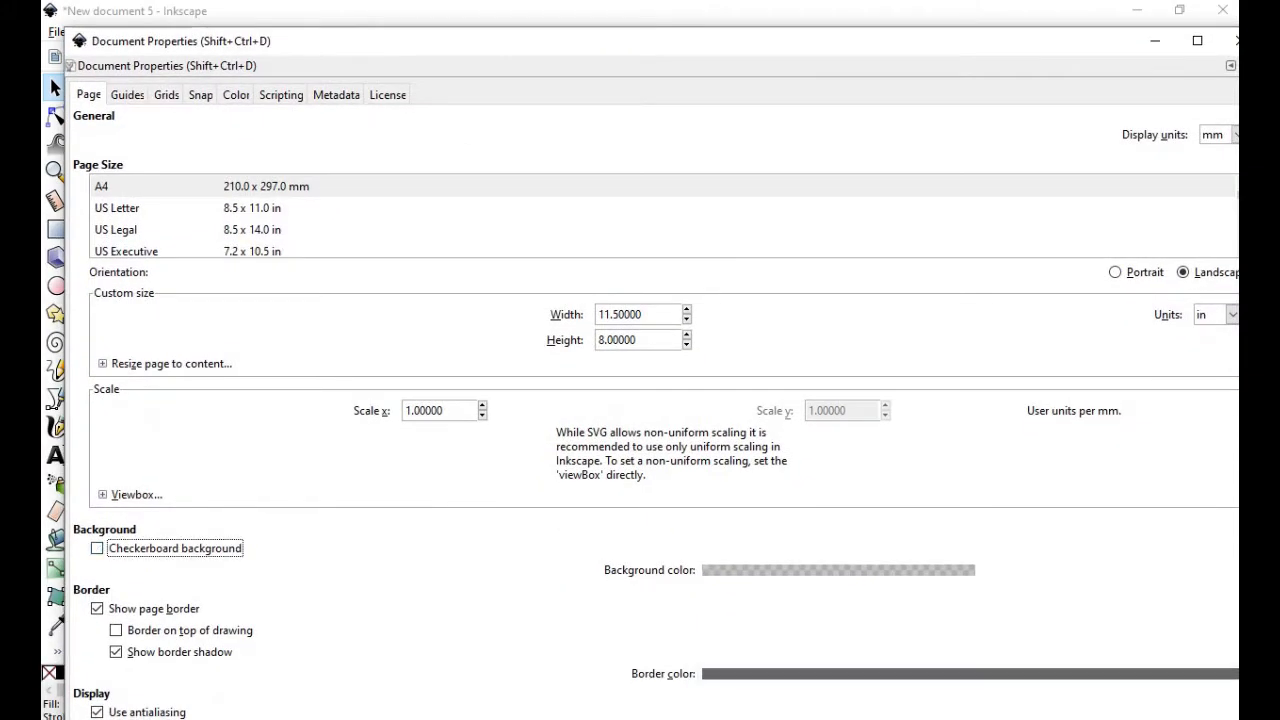
# Restore the Document Properties window size and close it
pyautogui.moveTo(1076, 46); pyautogui.dragTo(957, 31)
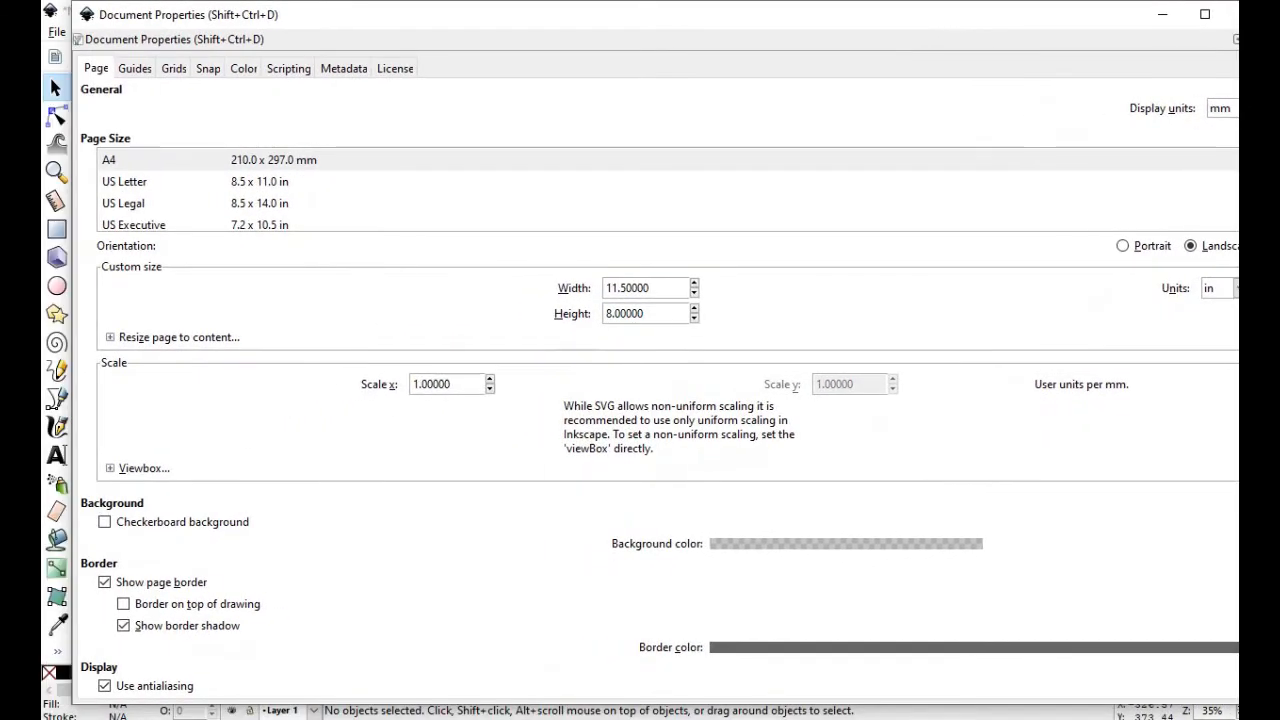
pyautogui.scroll(-4, 660, 190)
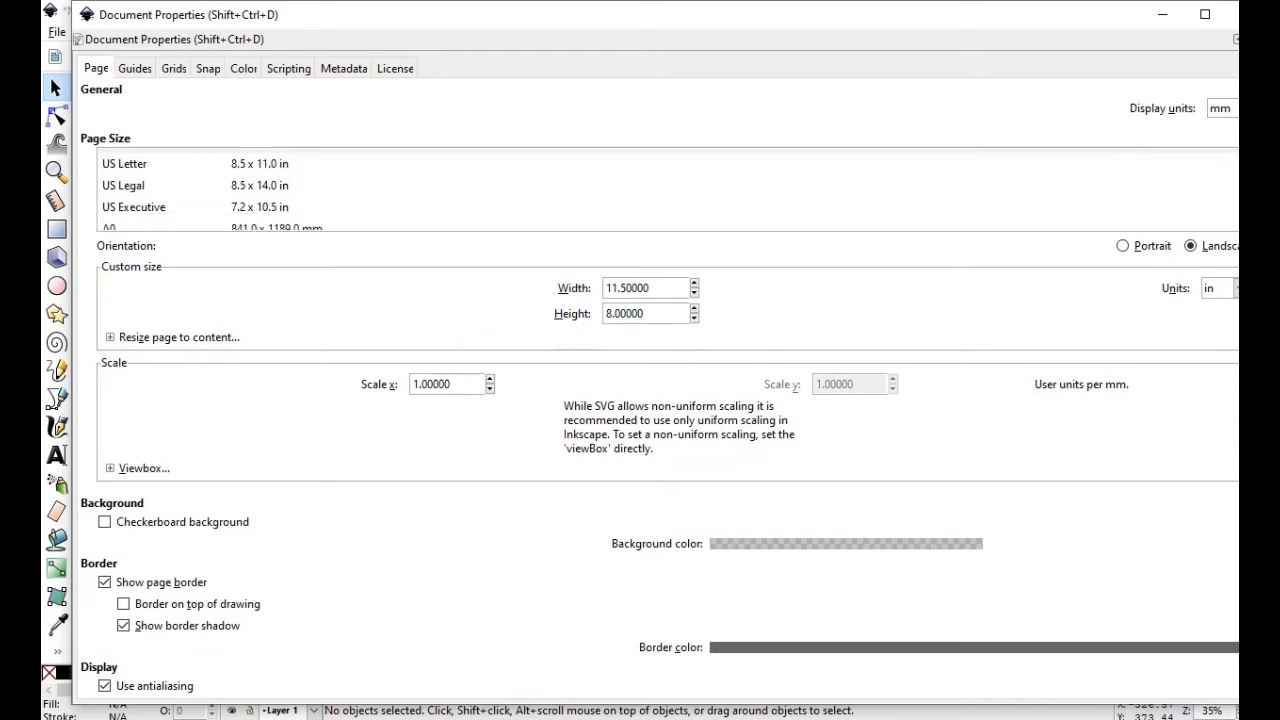
pyautogui.scroll(-3, 660, 190)
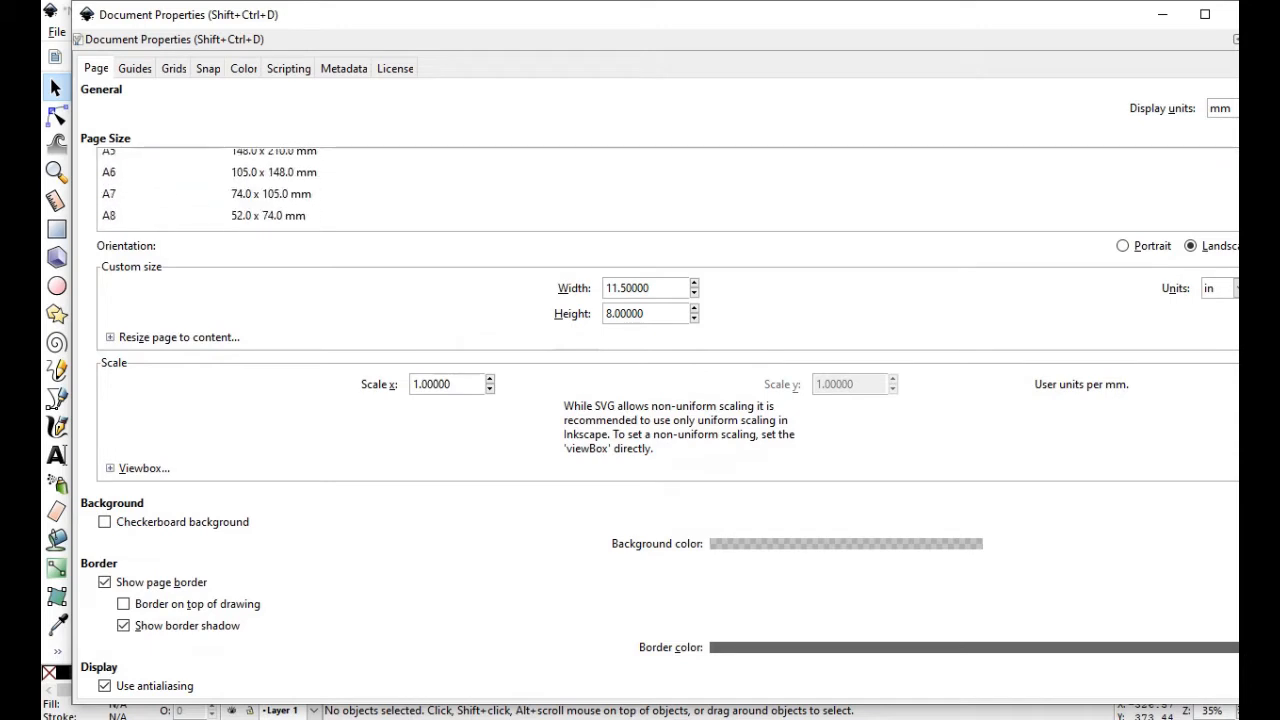
pyautogui.scroll(4, 660, 190)
pyautogui.scroll(2, 660, 190)
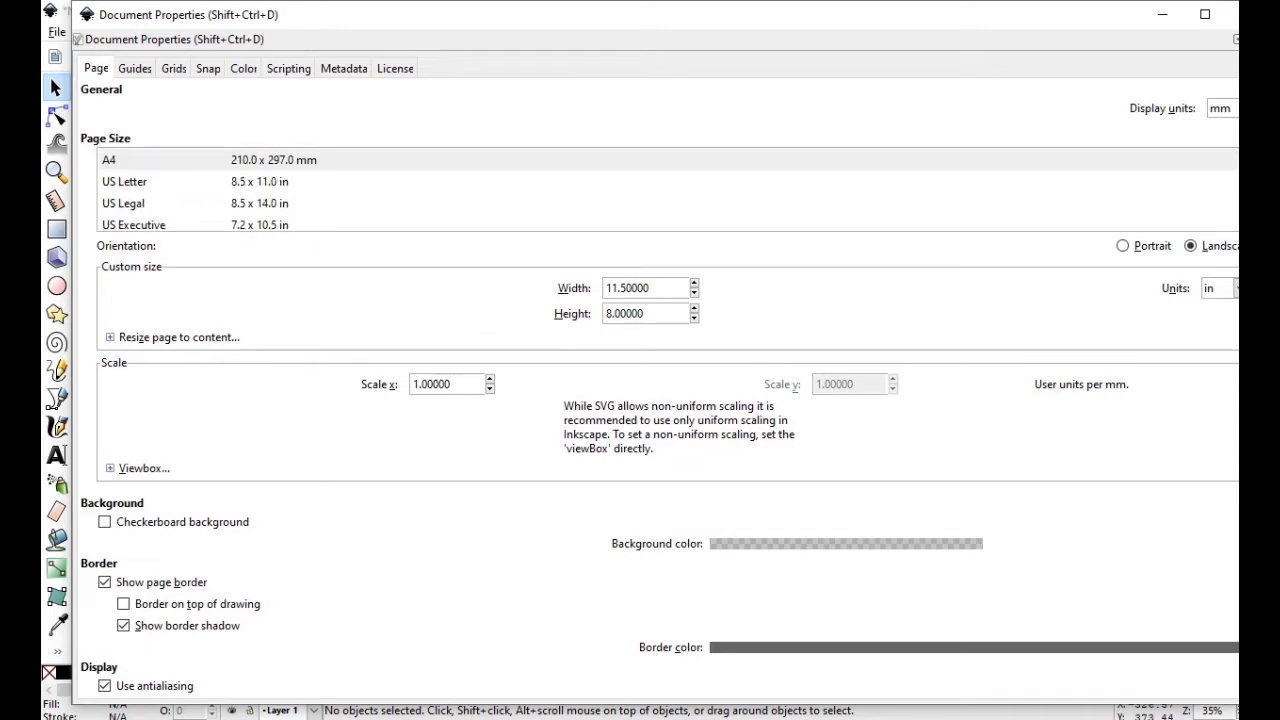
pyautogui.doubleClick(646, 14)
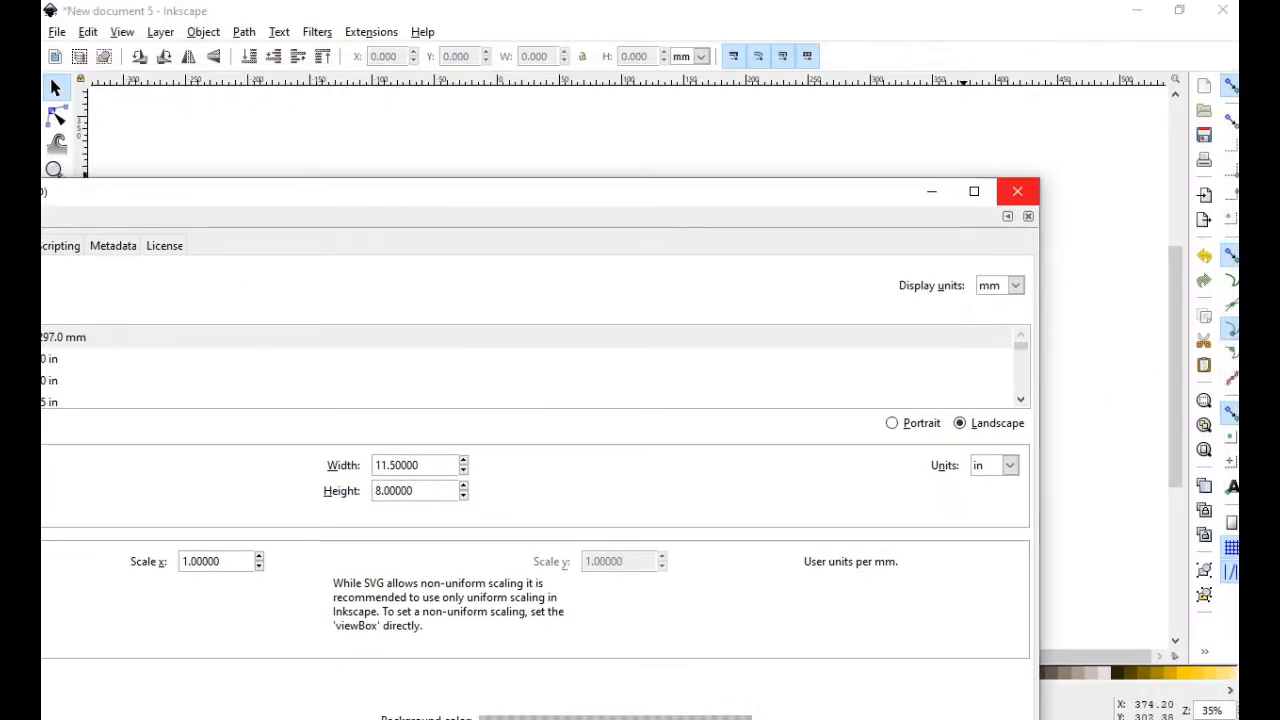
pyautogui.click(1018, 191)
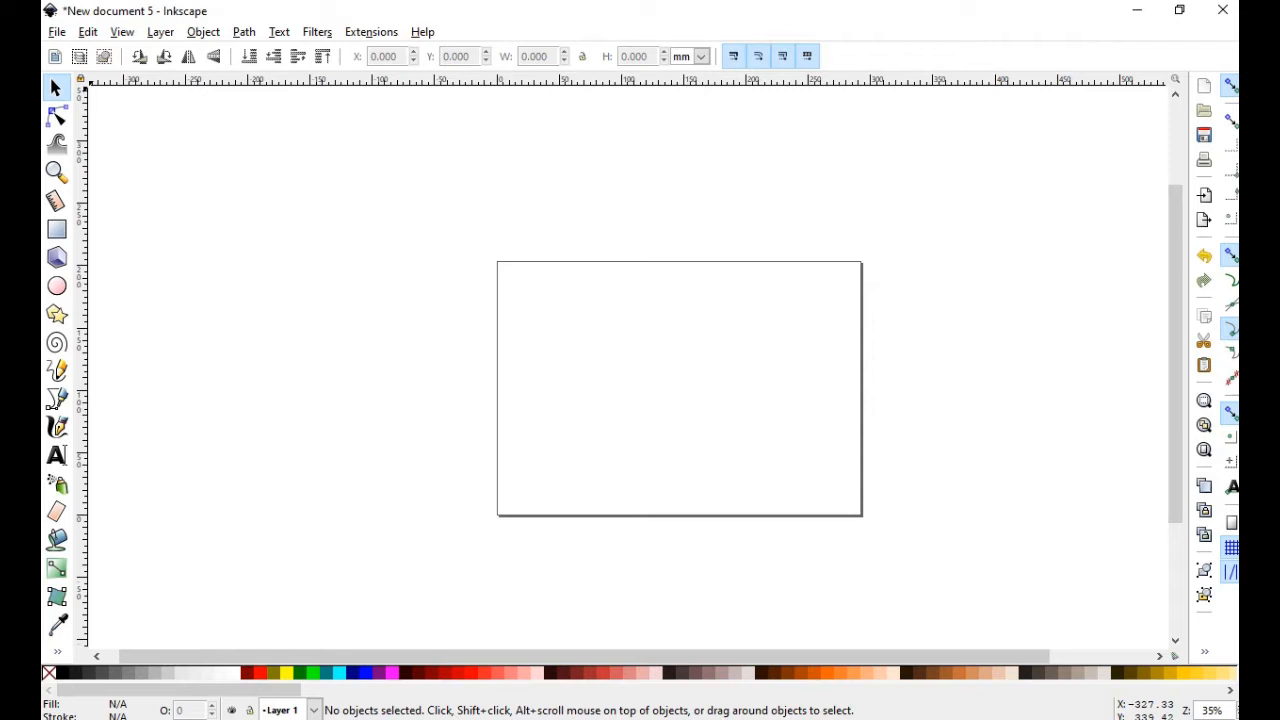
# Import page 1 of the Walker's Landing chart PDF internally, with finer mesh precision
pyautogui.click(57, 32)
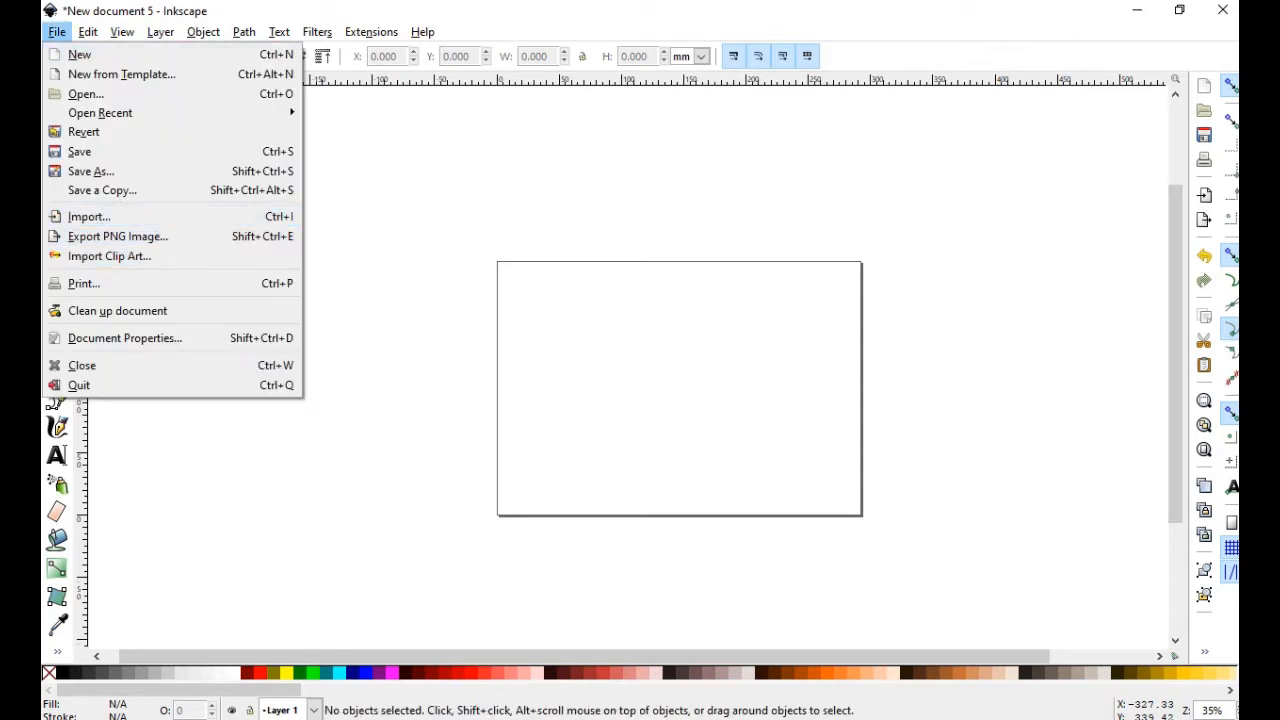
pyautogui.click(483, 304)
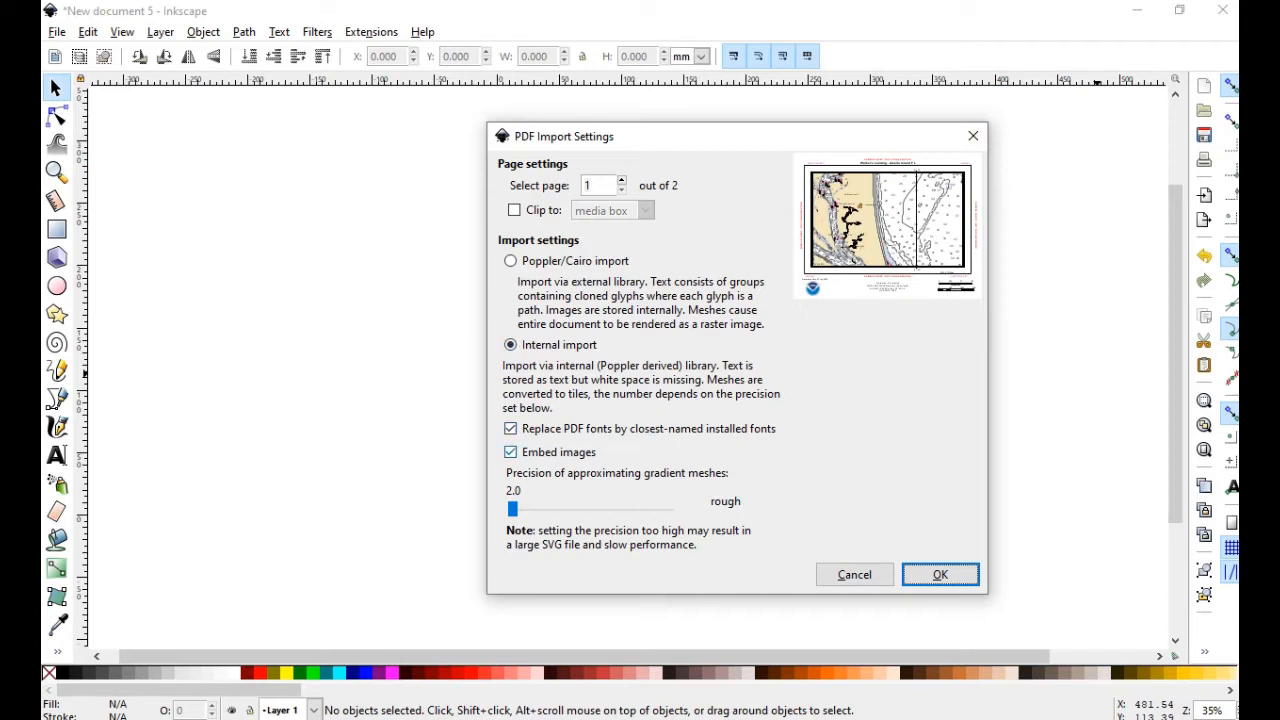
pyautogui.moveTo(512, 509); pyautogui.dragTo(595, 509)
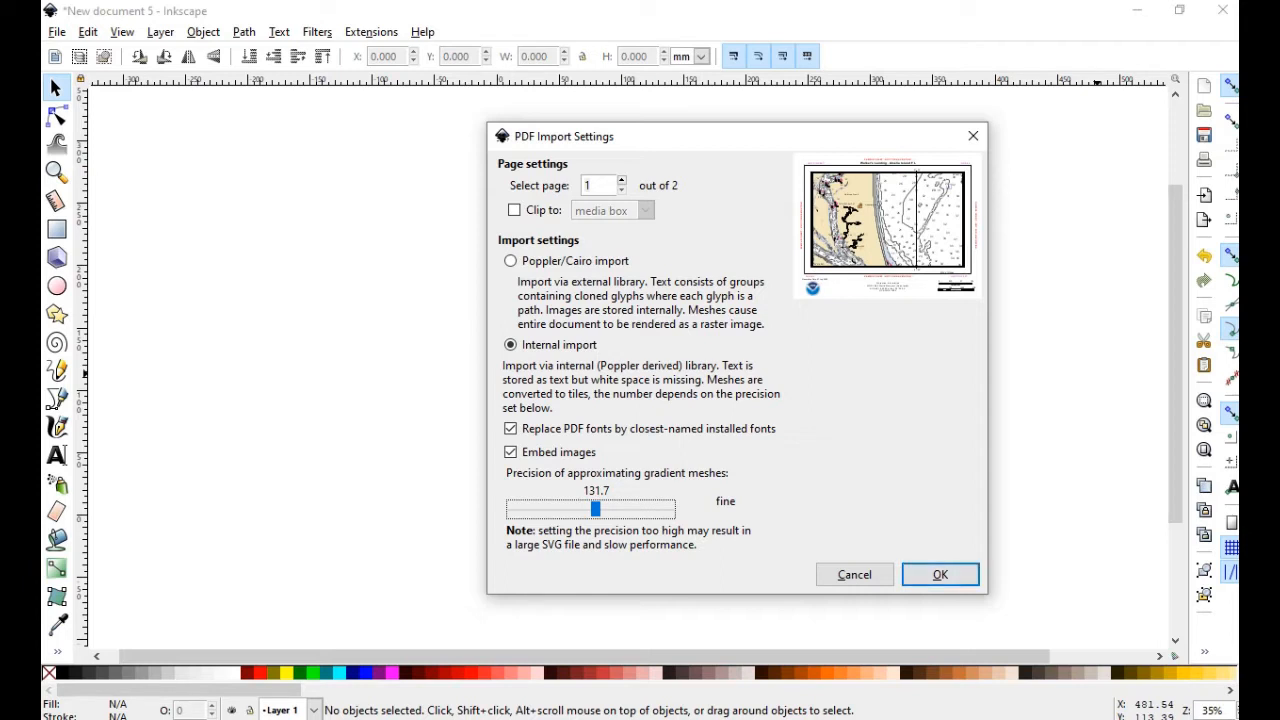
pyautogui.doubleClick(588, 186)
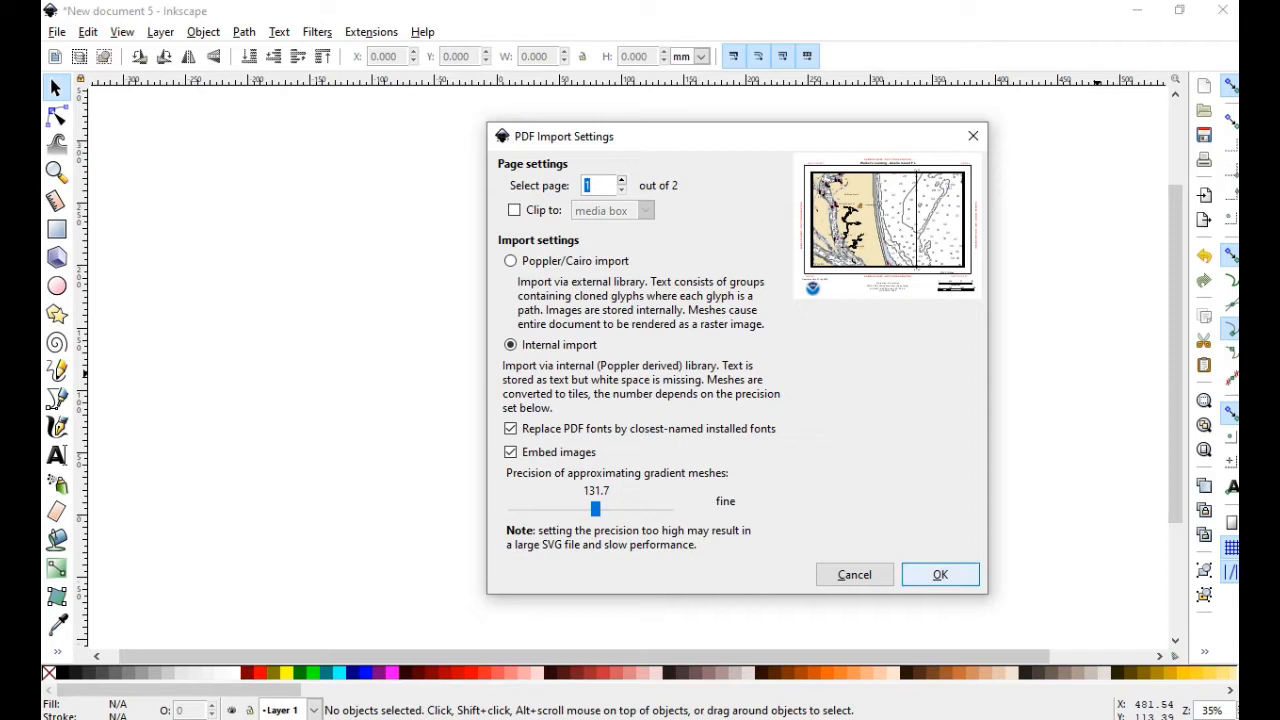
pyautogui.click(940, 574)
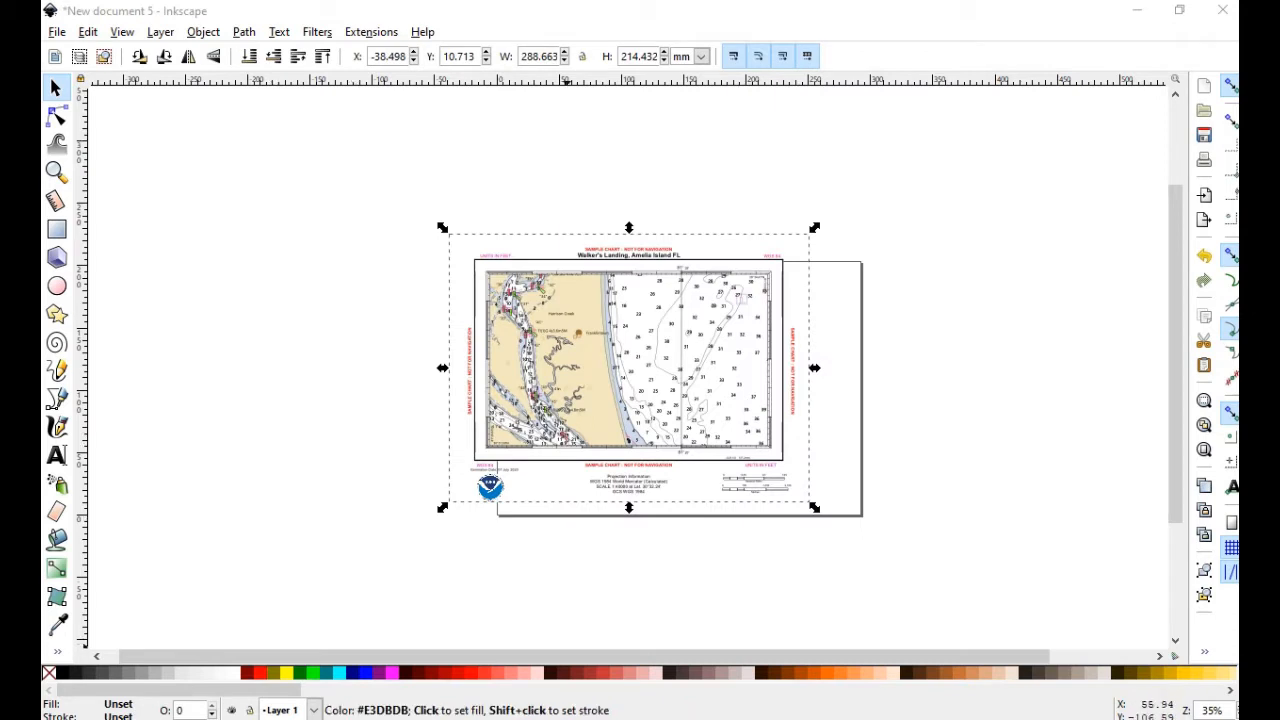
# Drag the imported chart group onto the landscape page and deselect it
pyautogui.moveTo(541, 330); pyautogui.dragTo(675, 381)
pyautogui.click(1012, 313)
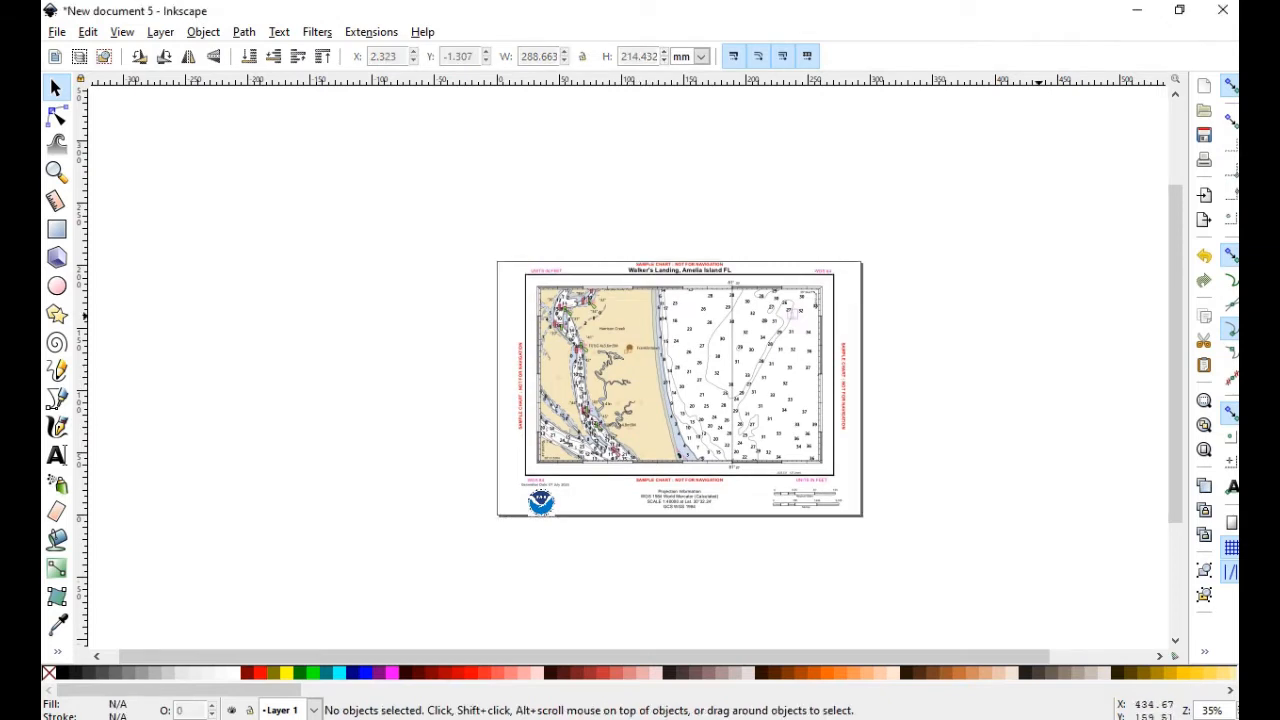
pyautogui.hotkey('alt', 'f')
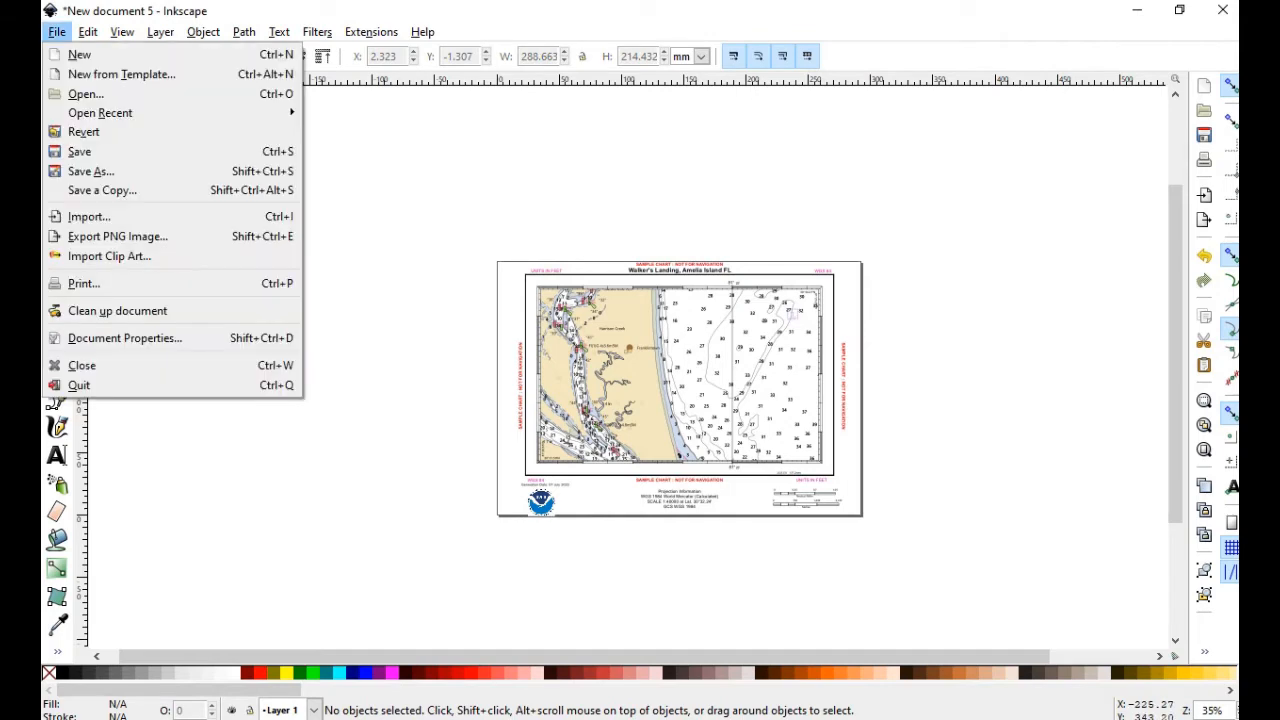
# Change the page size to 11 × 8.5 inches
pyautogui.click(125, 338)
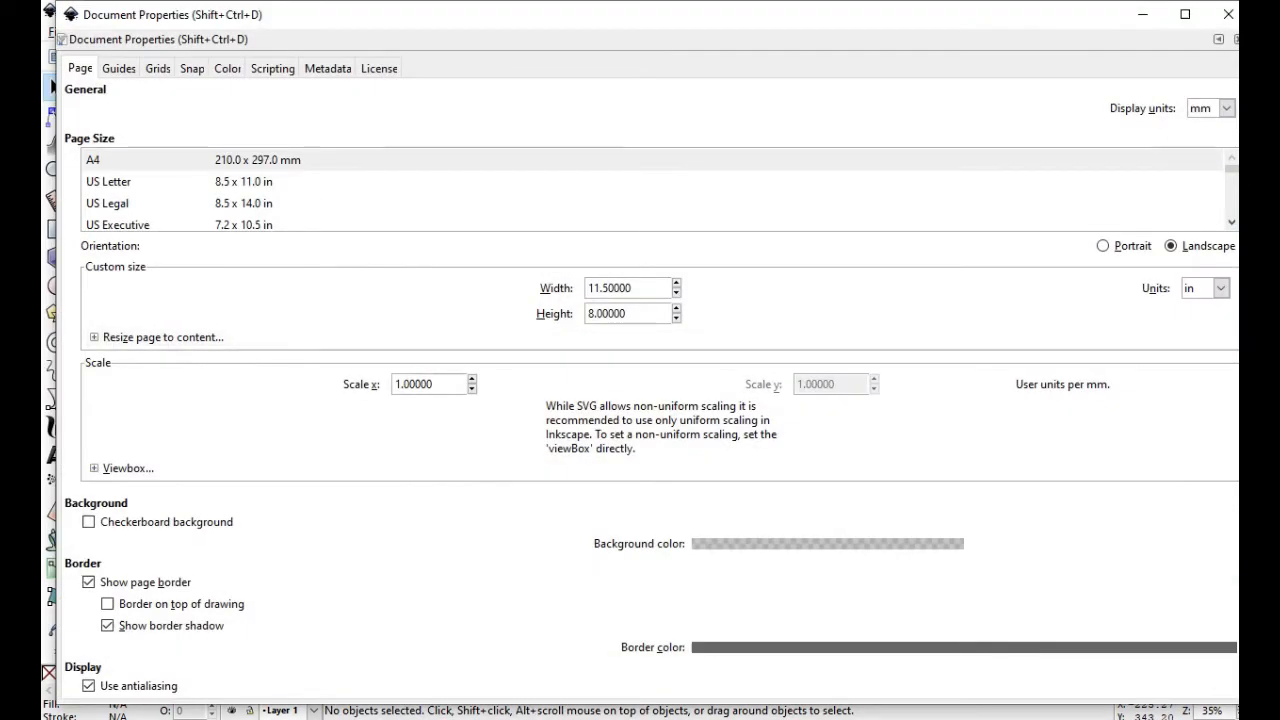
pyautogui.click(614, 288)
pyautogui.press('BackSpace')
pyautogui.click(603, 314)
pyautogui.press('BackSpace')
pyautogui.write('5')
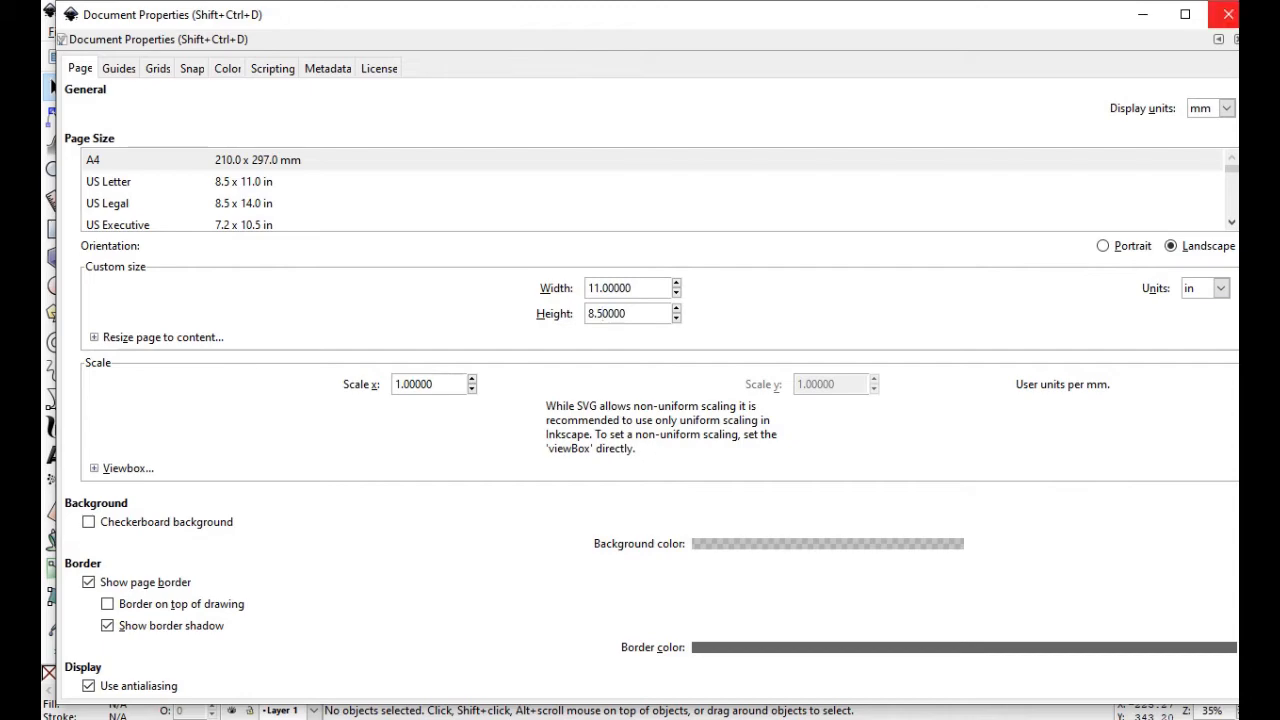
pyautogui.click(1228, 14)
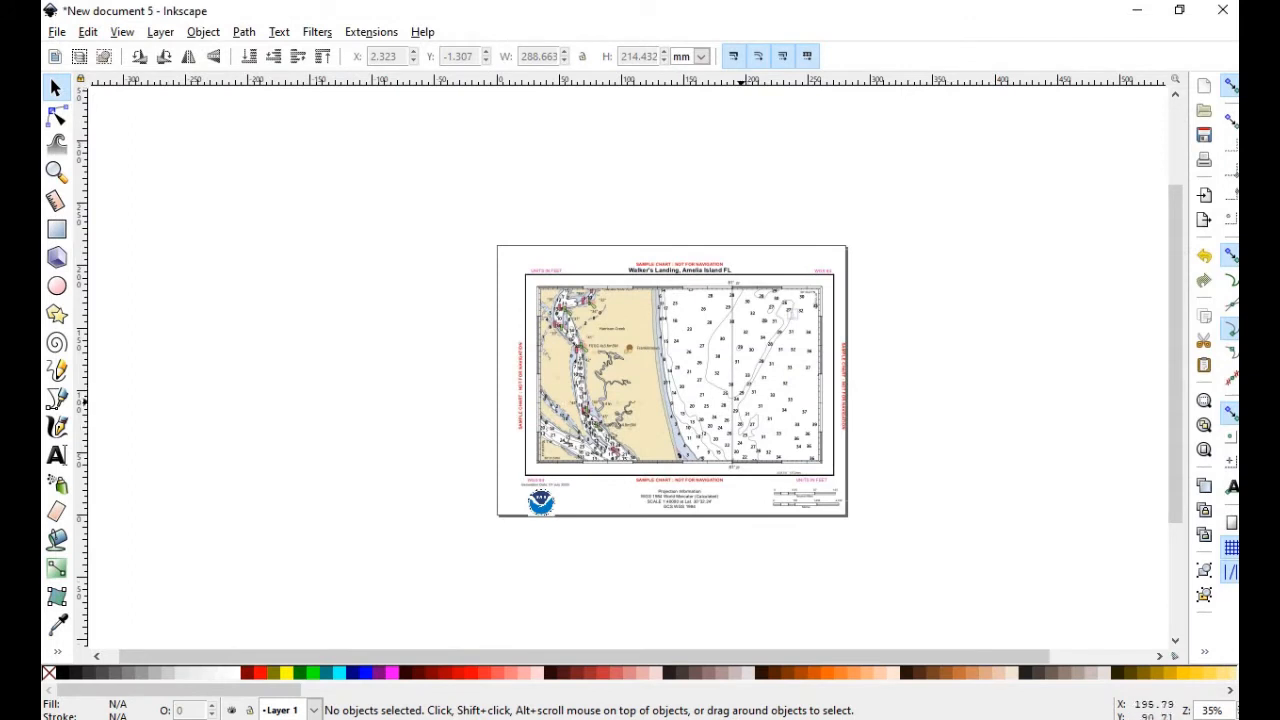
# Nudge the chart up and left so it sits centred on the page
pyautogui.moveTo(744, 405); pyautogui.dragTo(739, 403)
pyautogui.moveTo(728, 401); pyautogui.dragTo(730, 397)
pyautogui.click(1041, 422)
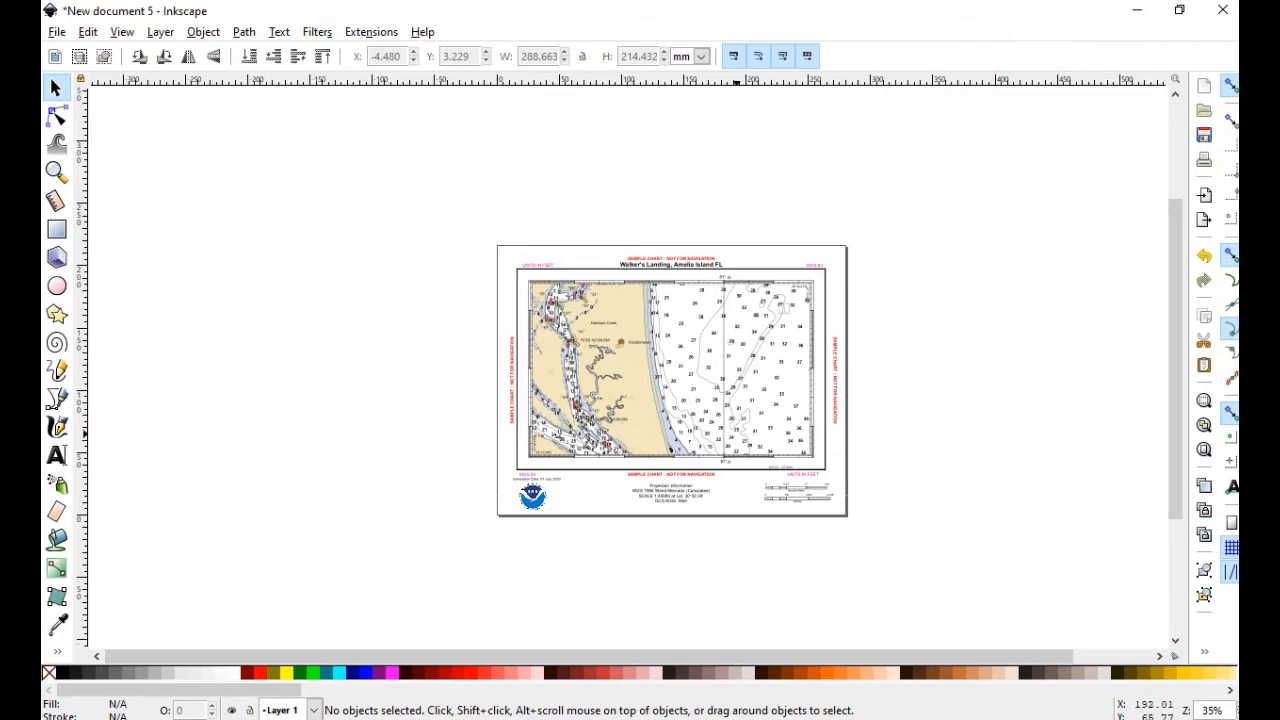
# Zoom in and scroll over the chart's title, soundings and bottom legend
pyautogui.scroll(3, 695, 436)
pyautogui.scroll(-3, 695, 436)
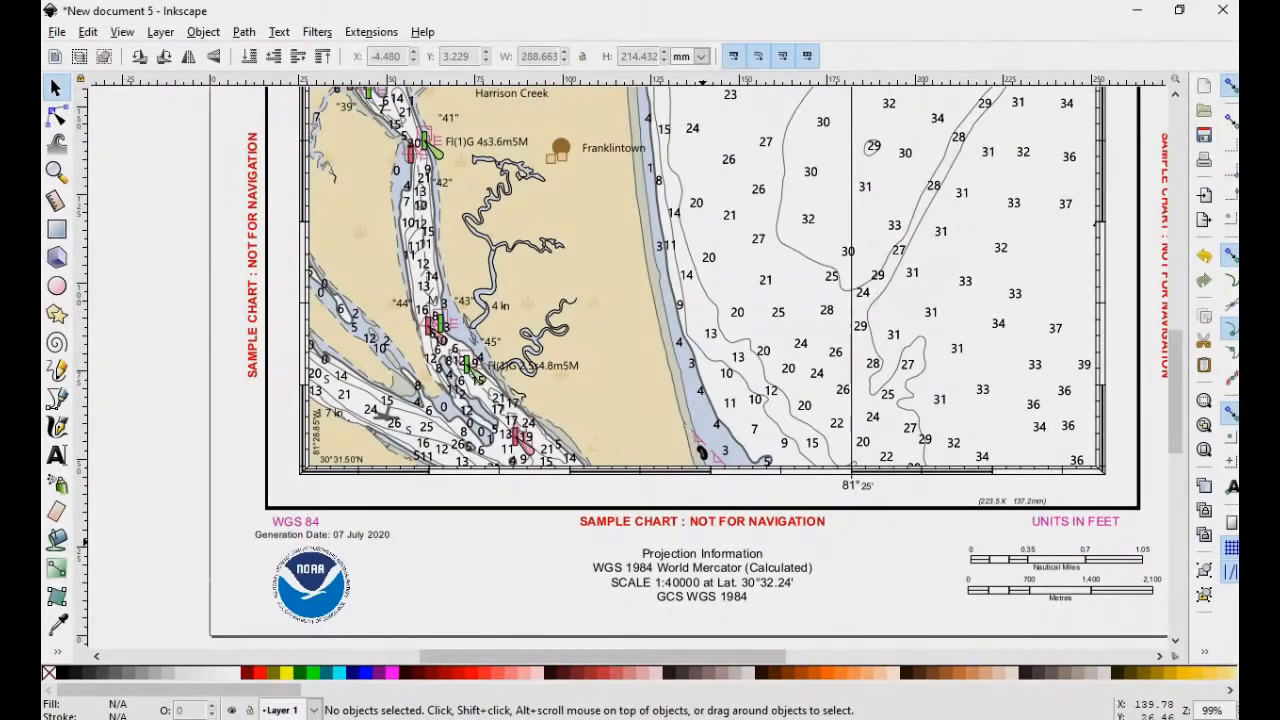
pyautogui.scroll(5, 700, 370)
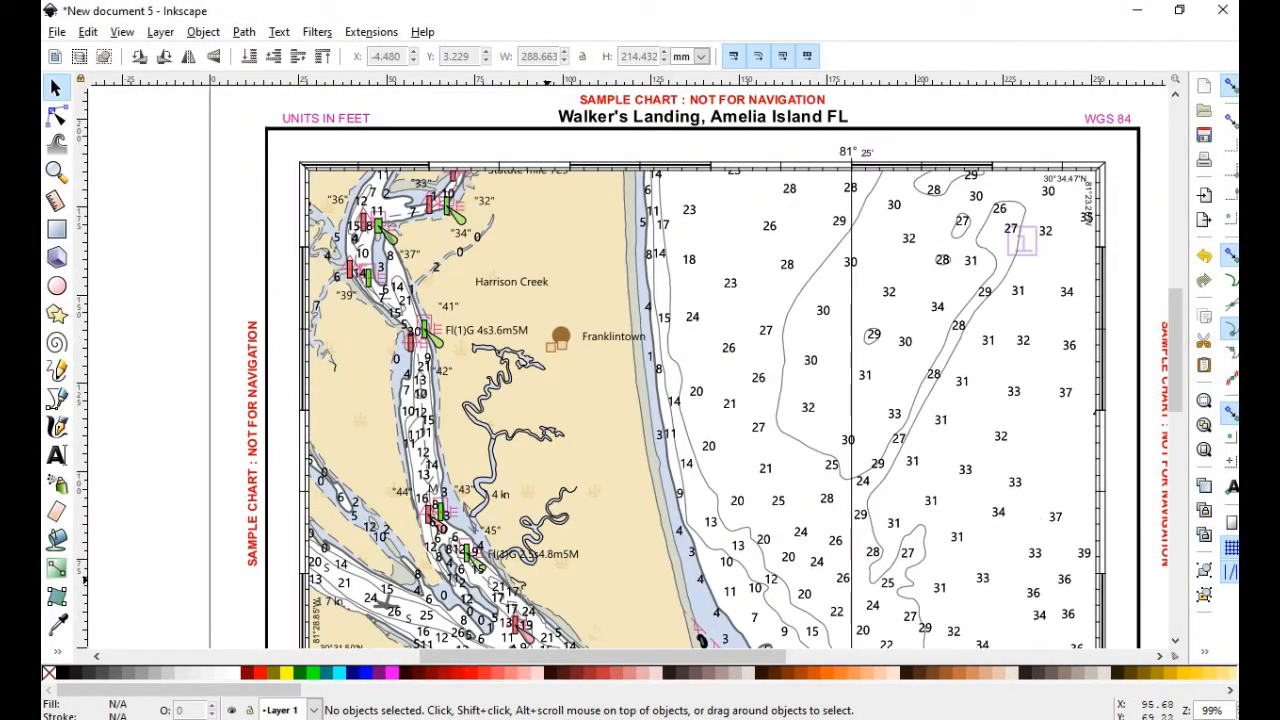
pyautogui.scroll(2, 688, 368)
pyautogui.scroll(-6, 700, 370)
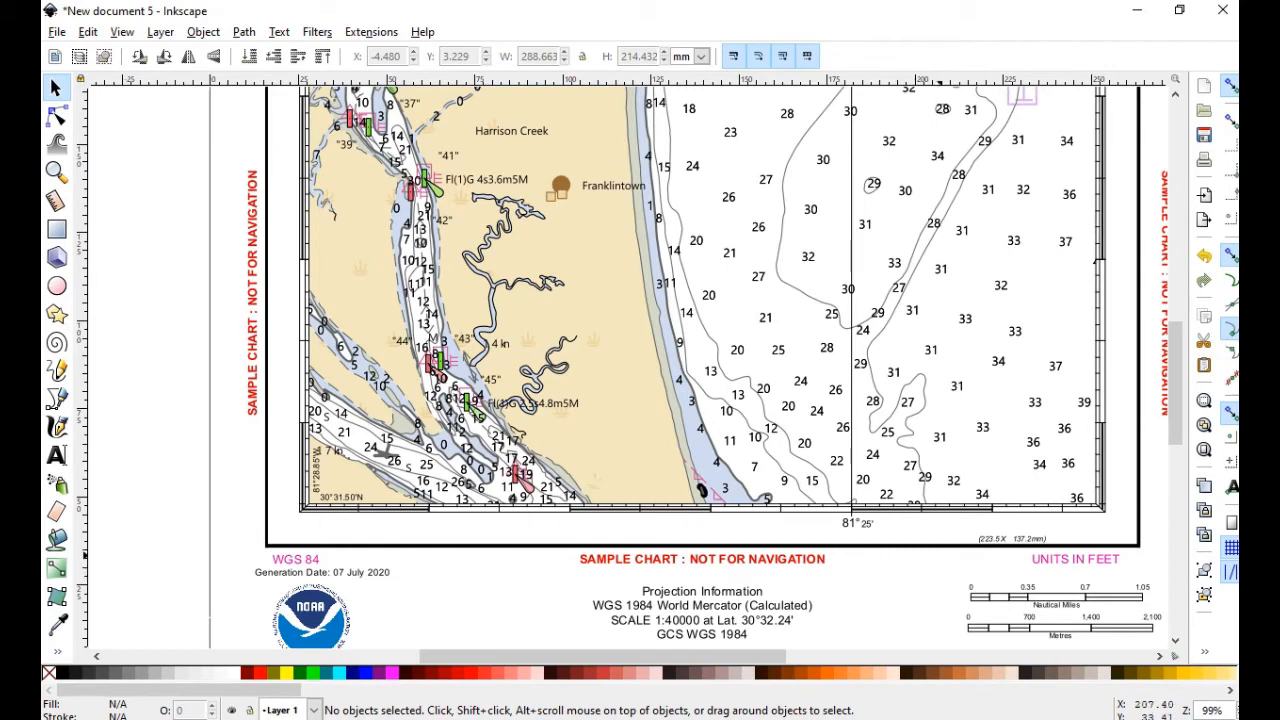
pyautogui.scroll(7, 700, 370)
pyautogui.scroll(-5, 700, 370)
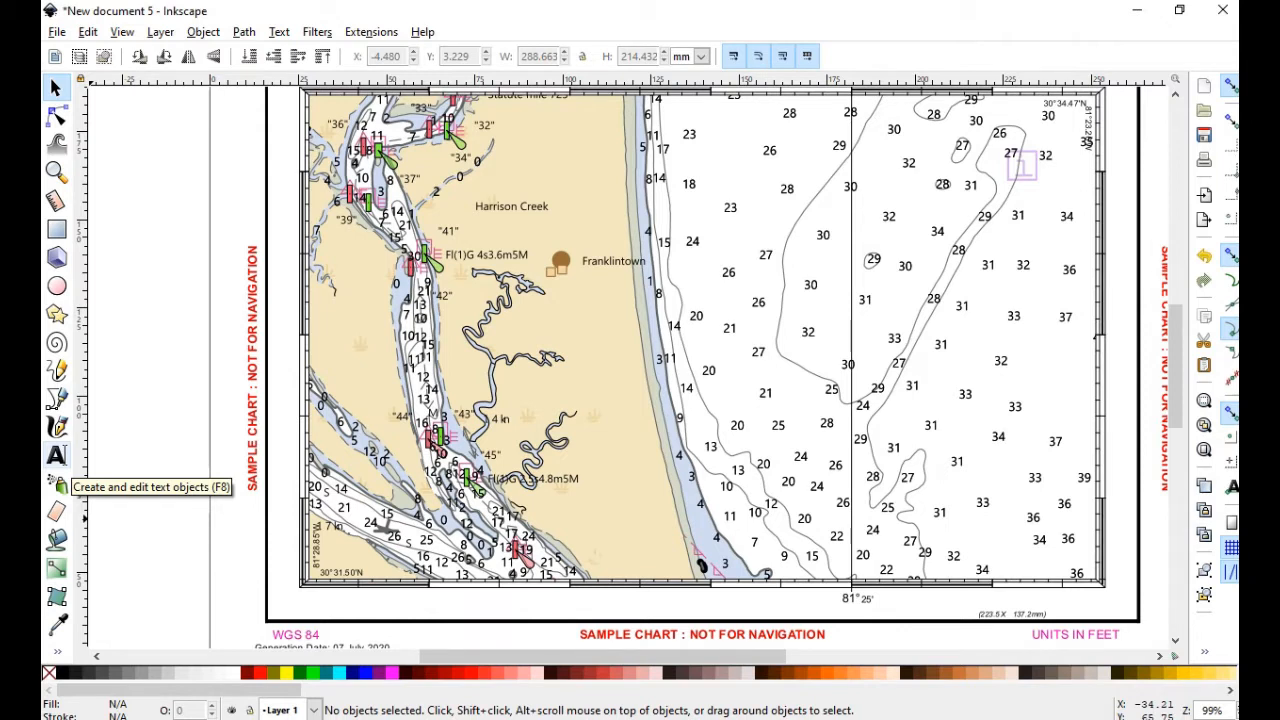
# Delete the left vertical warning and the red warning above the chart title
pyautogui.click(57, 460)
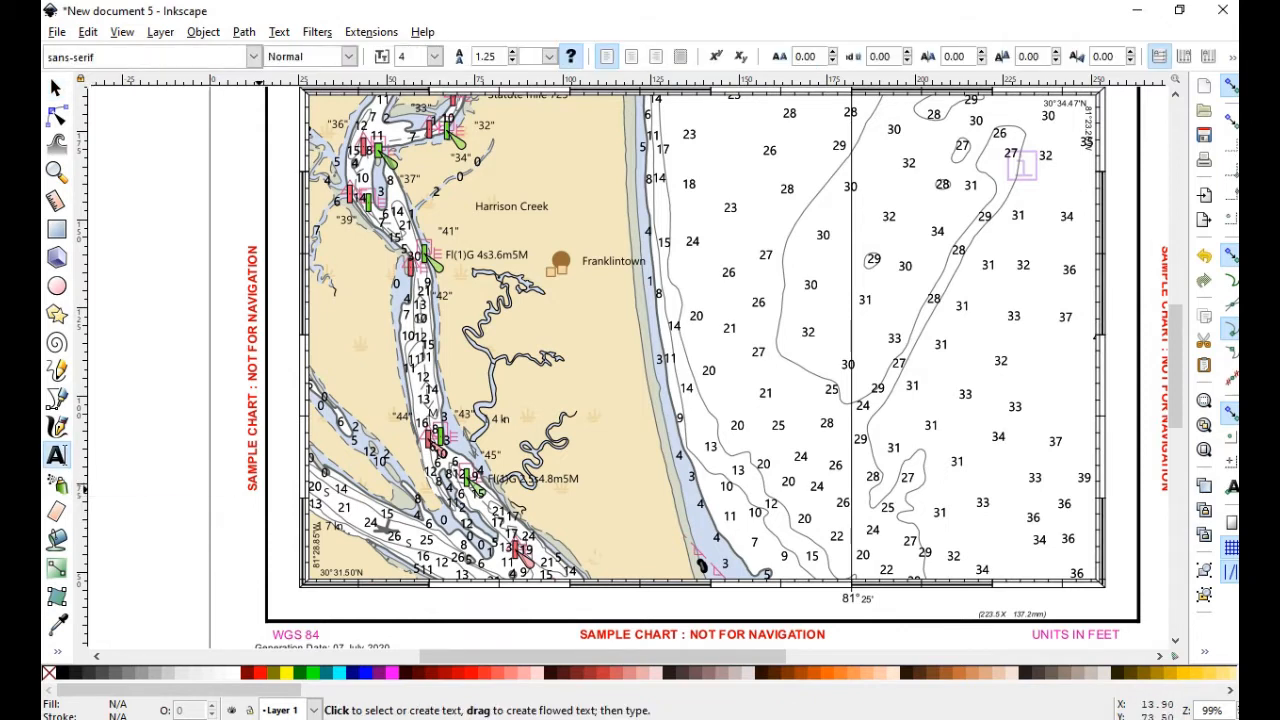
pyautogui.click(254, 486)
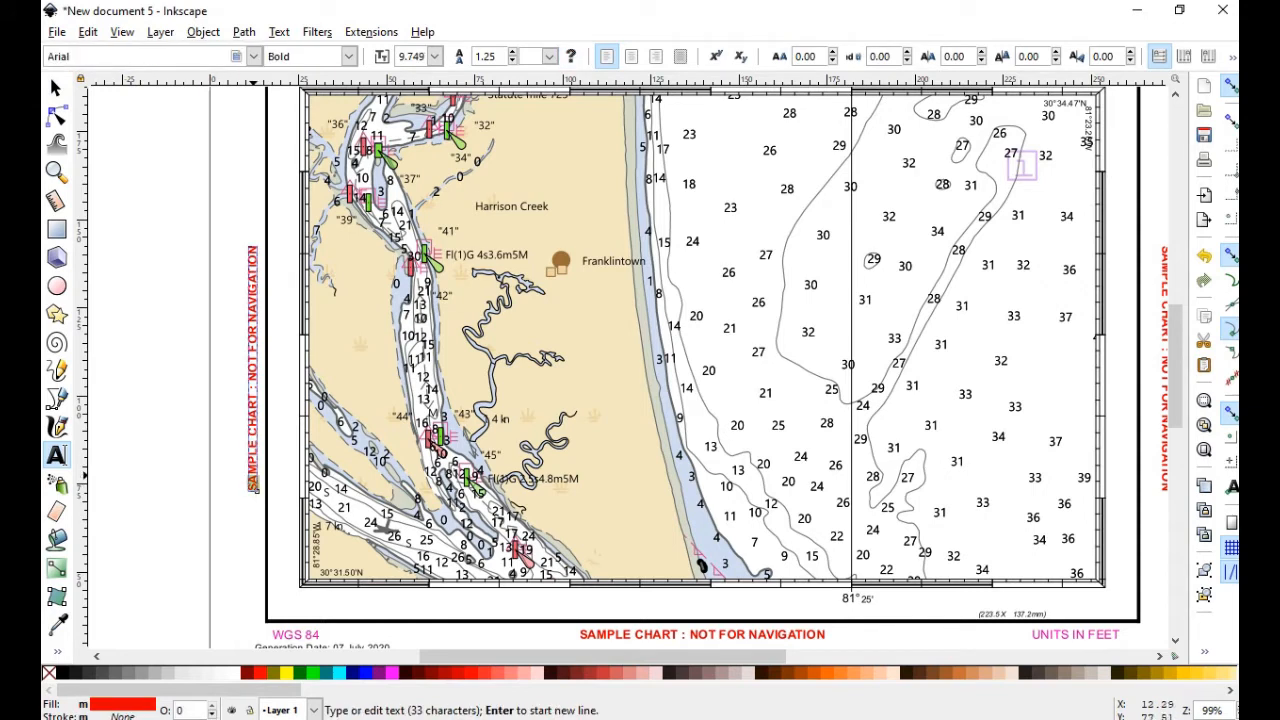
pyautogui.moveTo(256, 488); pyautogui.dragTo(256, 246)
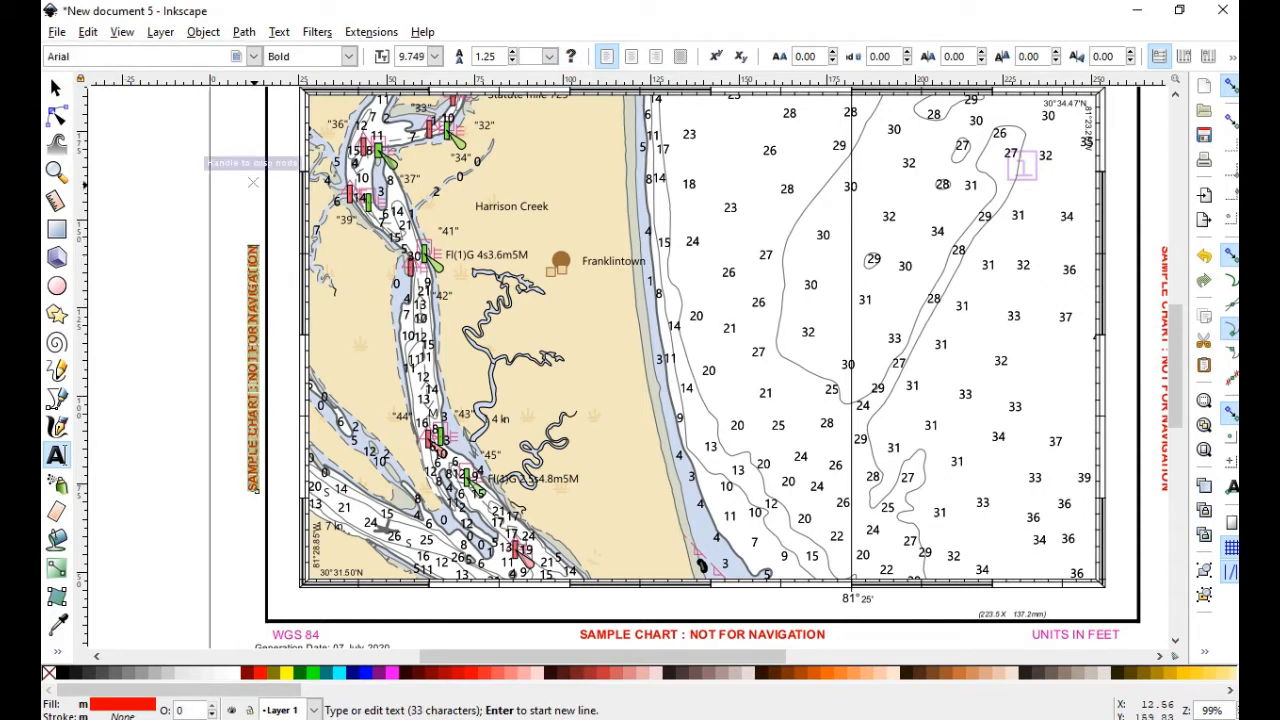
pyautogui.press('Delete')
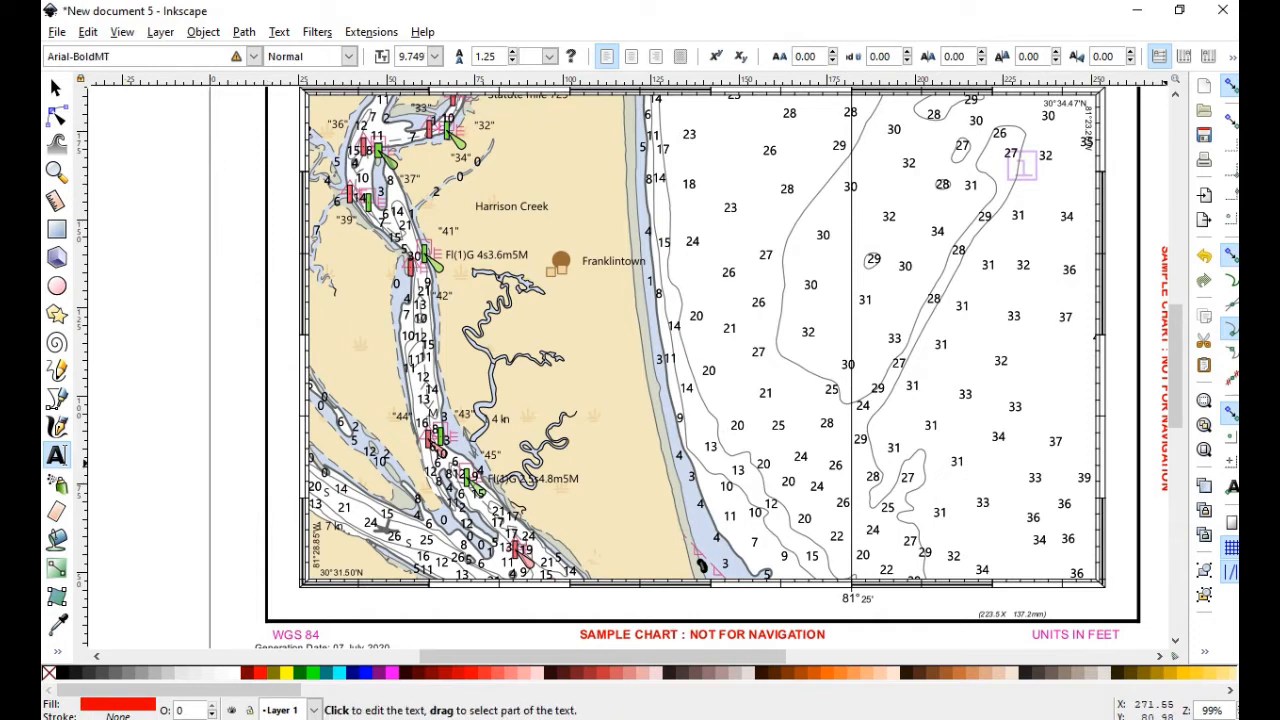
pyautogui.scroll(5, 1170, 454)
pyautogui.scroll(1, 630, 365)
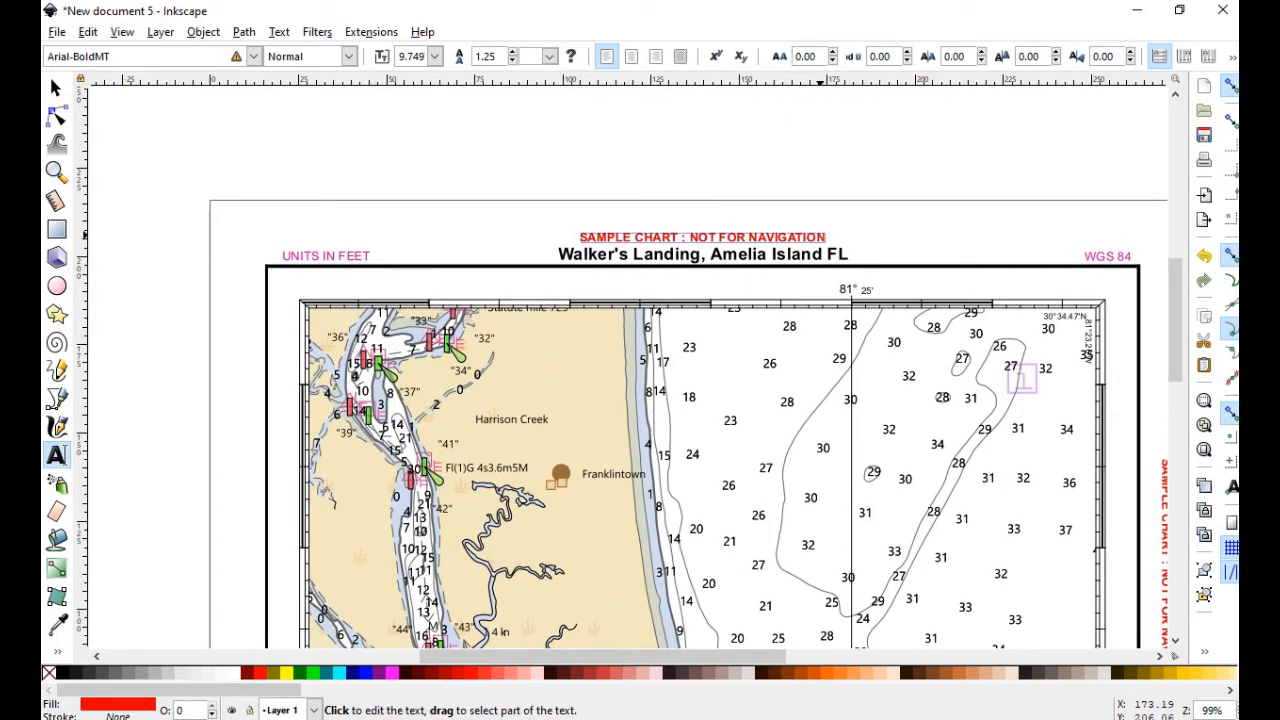
pyautogui.moveTo(822, 238); pyautogui.dragTo(578, 238)
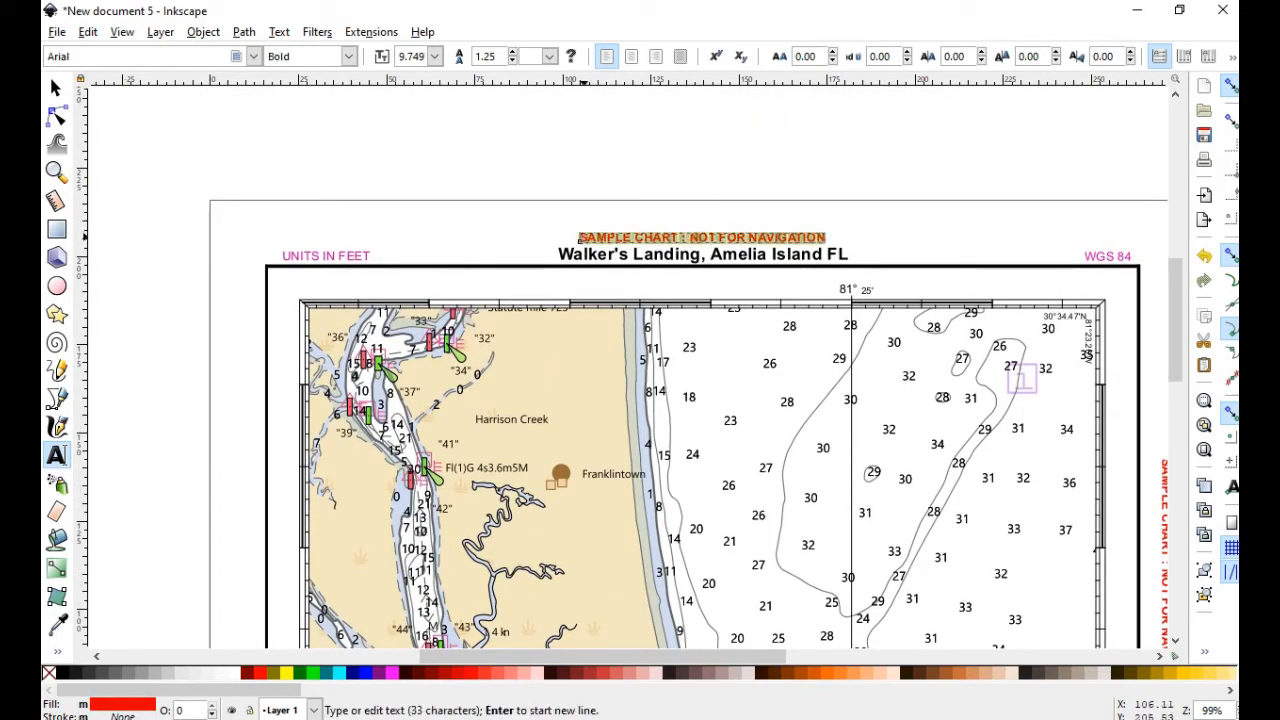
pyautogui.press('Delete')
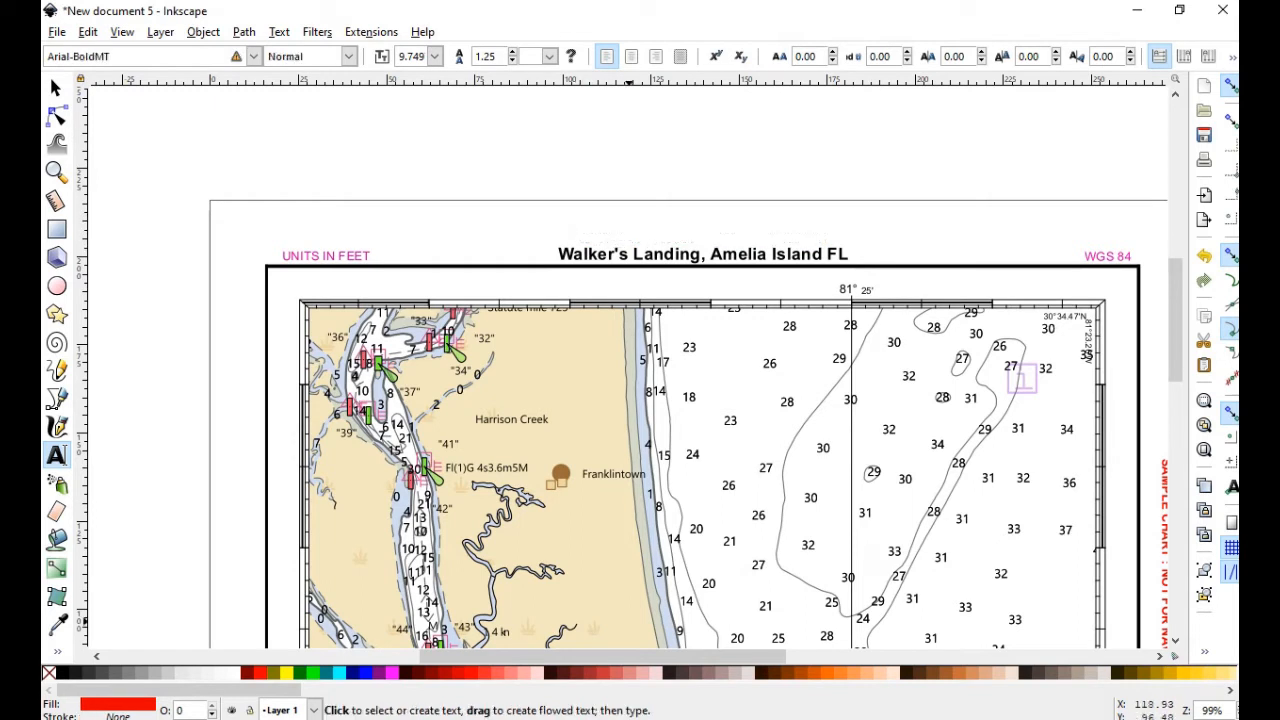
# Delete the right-hand vertical SAMPLE CHART warning text
pyautogui.hscroll(2, 578, 238)
pyautogui.hscroll(5, 628, 368)
pyautogui.moveTo(849, 456); pyautogui.dragTo(858, 492)
pyautogui.click(855, 463)
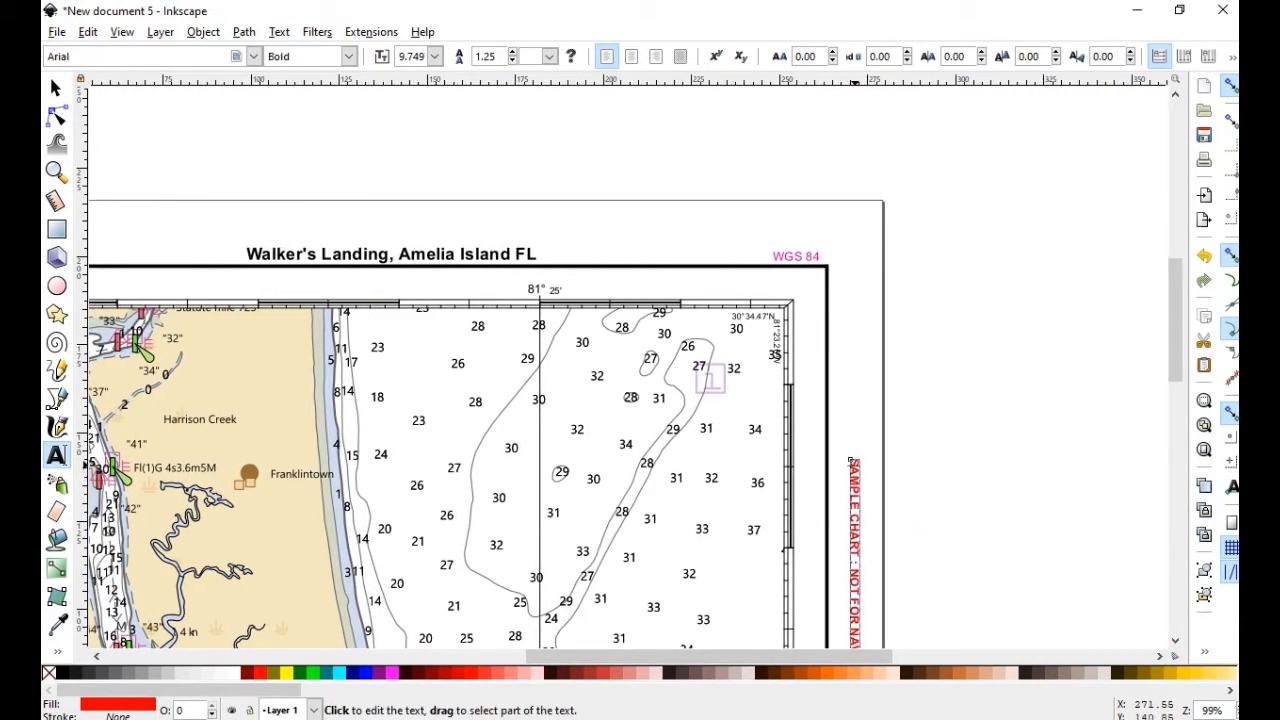
pyautogui.moveTo(856, 461); pyautogui.dragTo(858, 693)
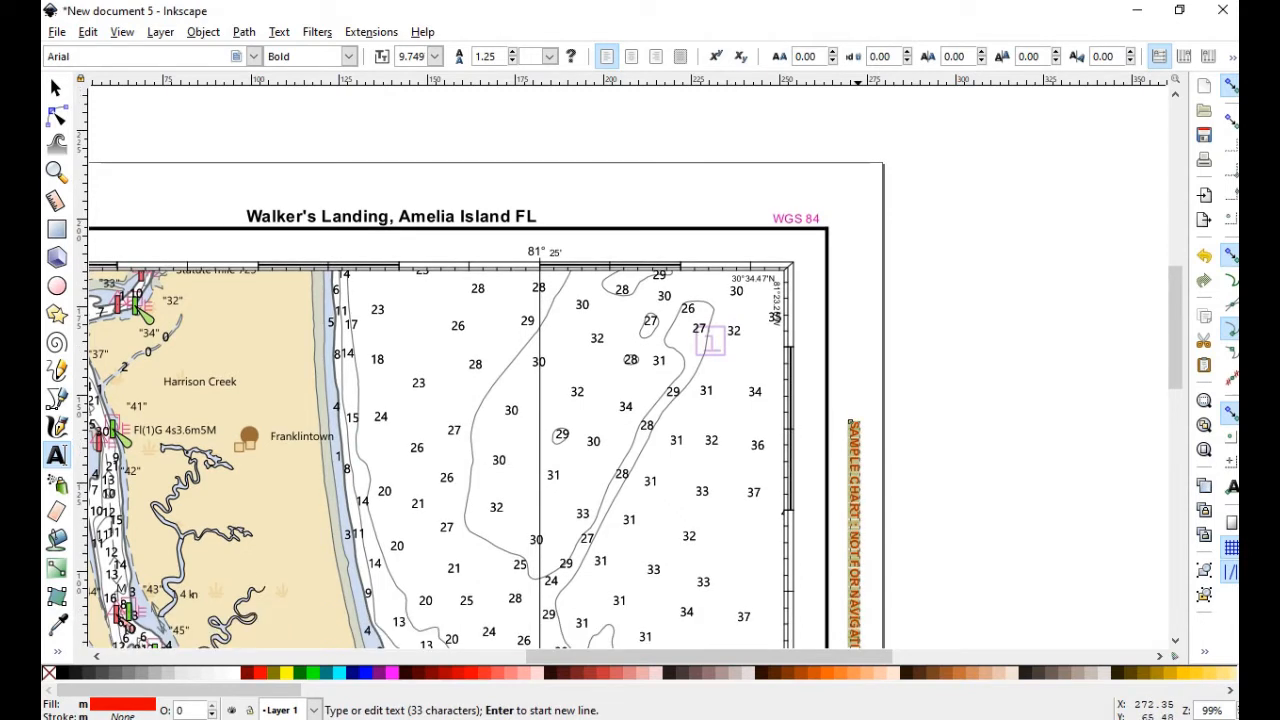
pyautogui.write('N')
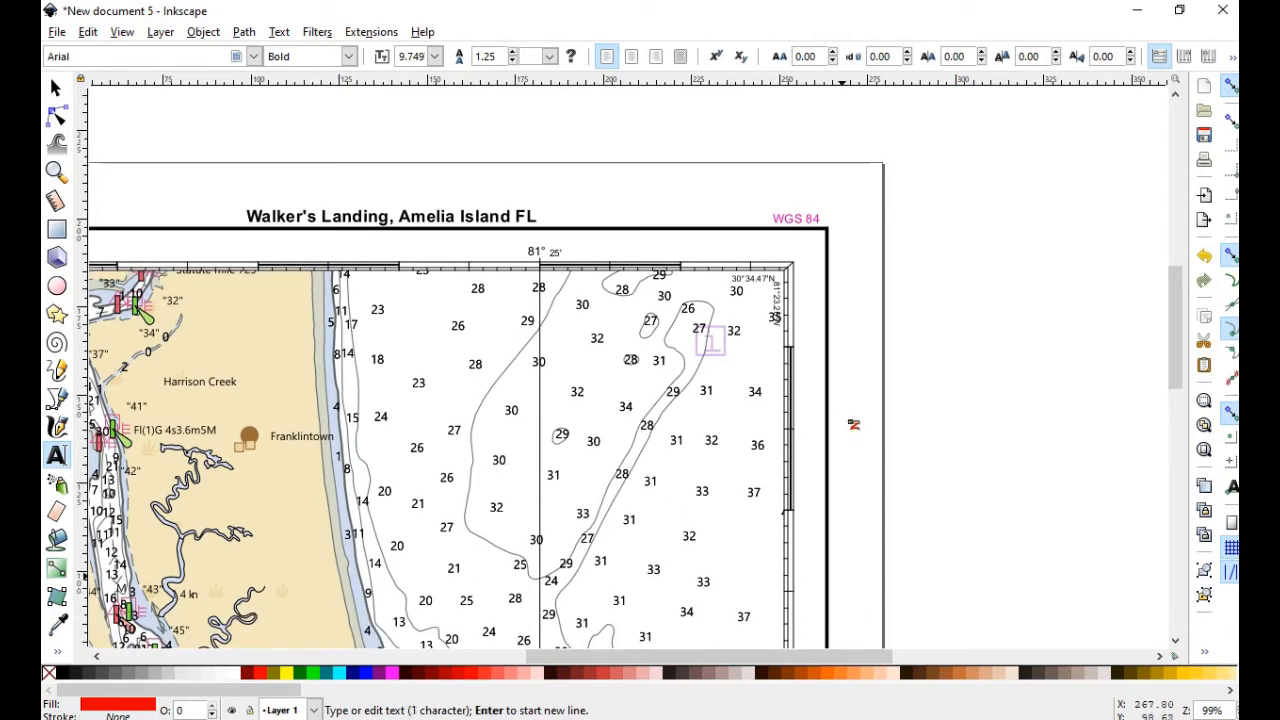
pyautogui.click(853, 424)
pyautogui.scroll(-8, 853, 424)
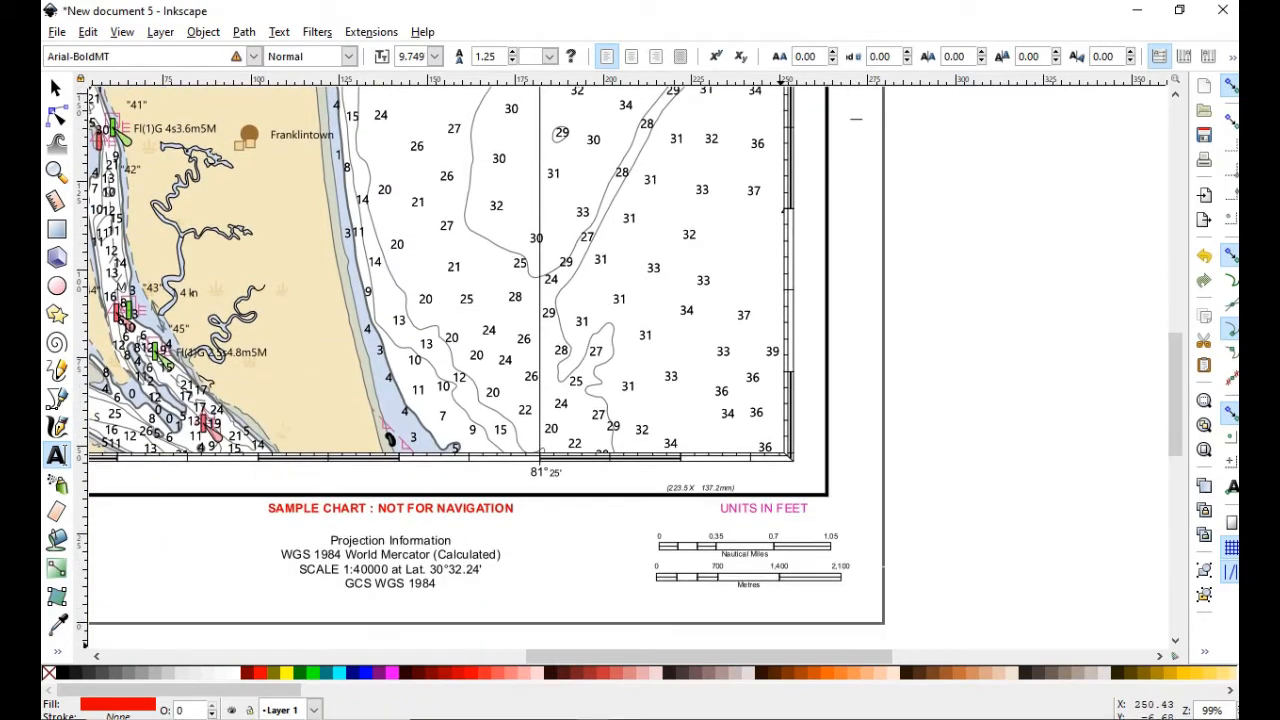
pyautogui.hscroll(-5, 772, 503)
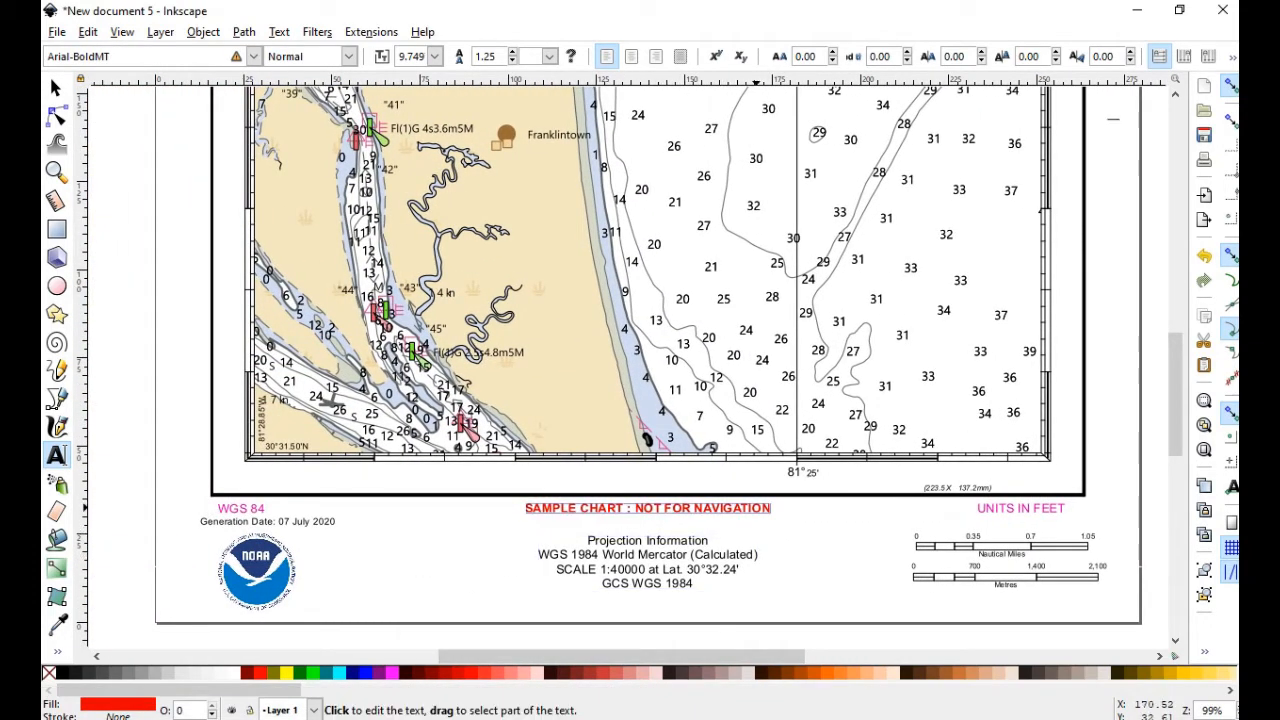
# Delete the red warning below the chart and the Generation Date line
pyautogui.moveTo(772, 504); pyautogui.dragTo(527, 507)
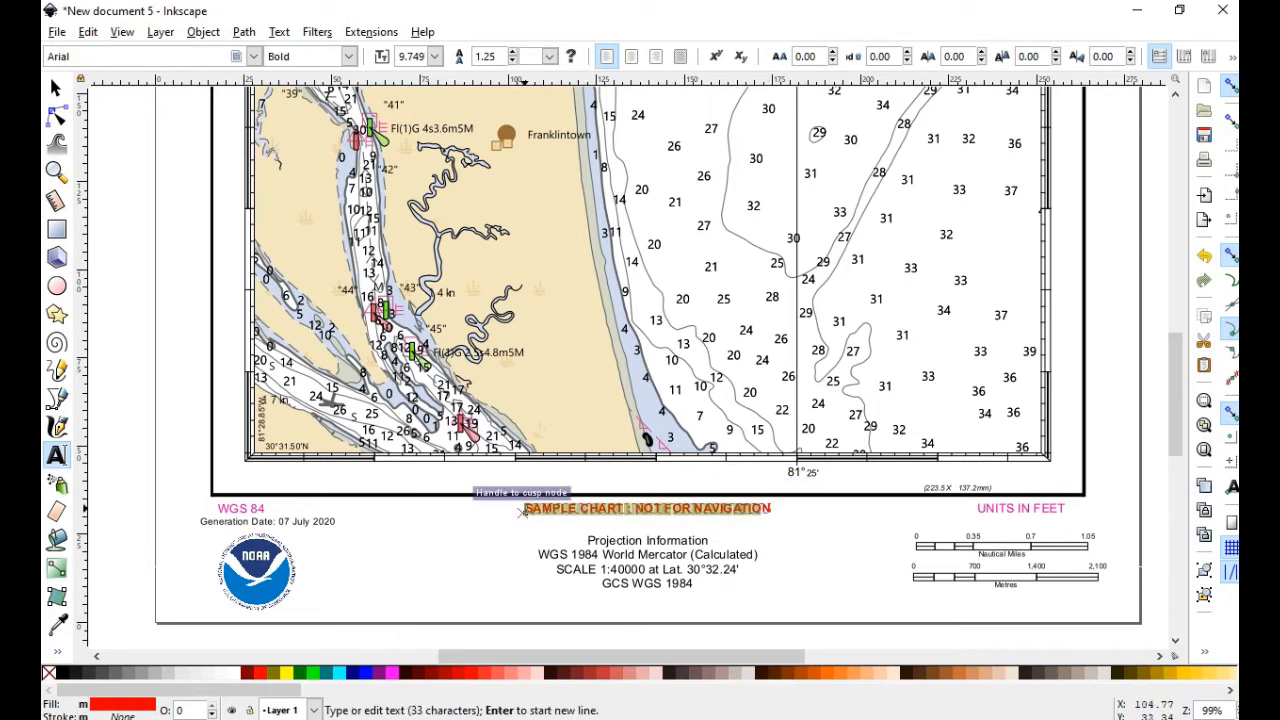
pyautogui.write('N')
pyautogui.press('BackSpace')
pyautogui.press('Escape')
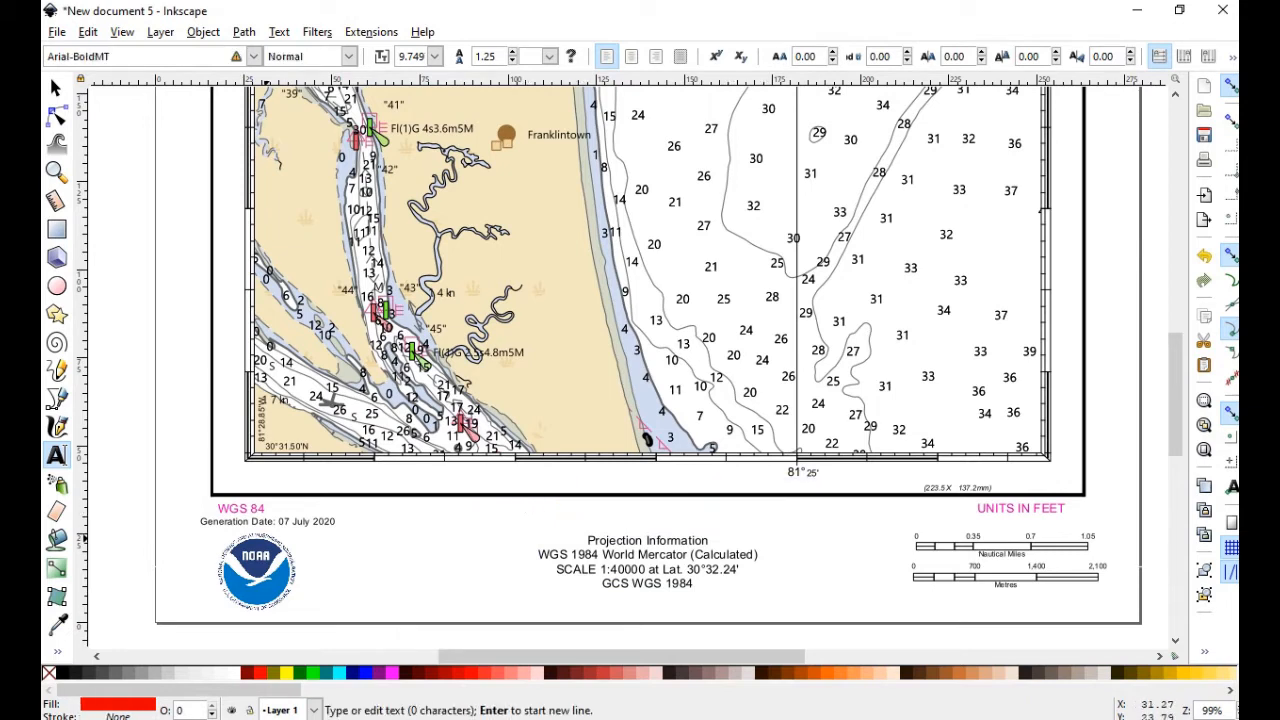
pyautogui.click(268, 520)
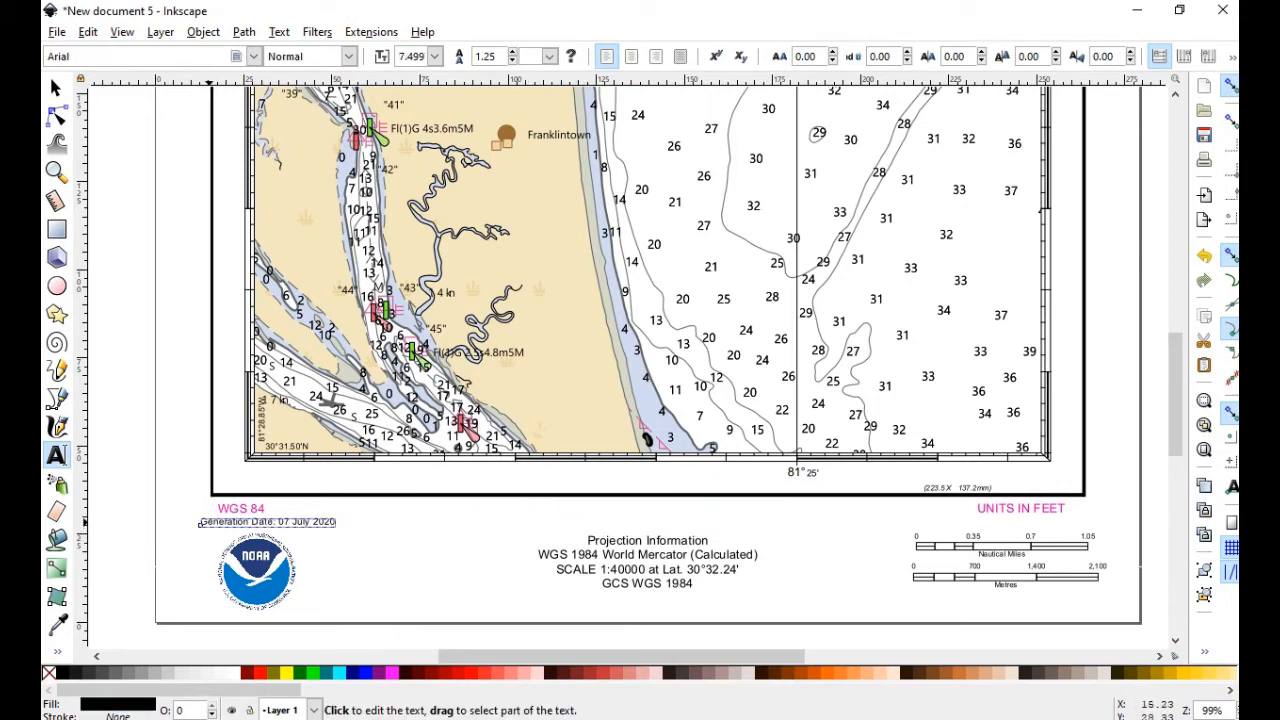
pyautogui.moveTo(202, 521); pyautogui.dragTo(338, 521)
pyautogui.press('BackSpace')
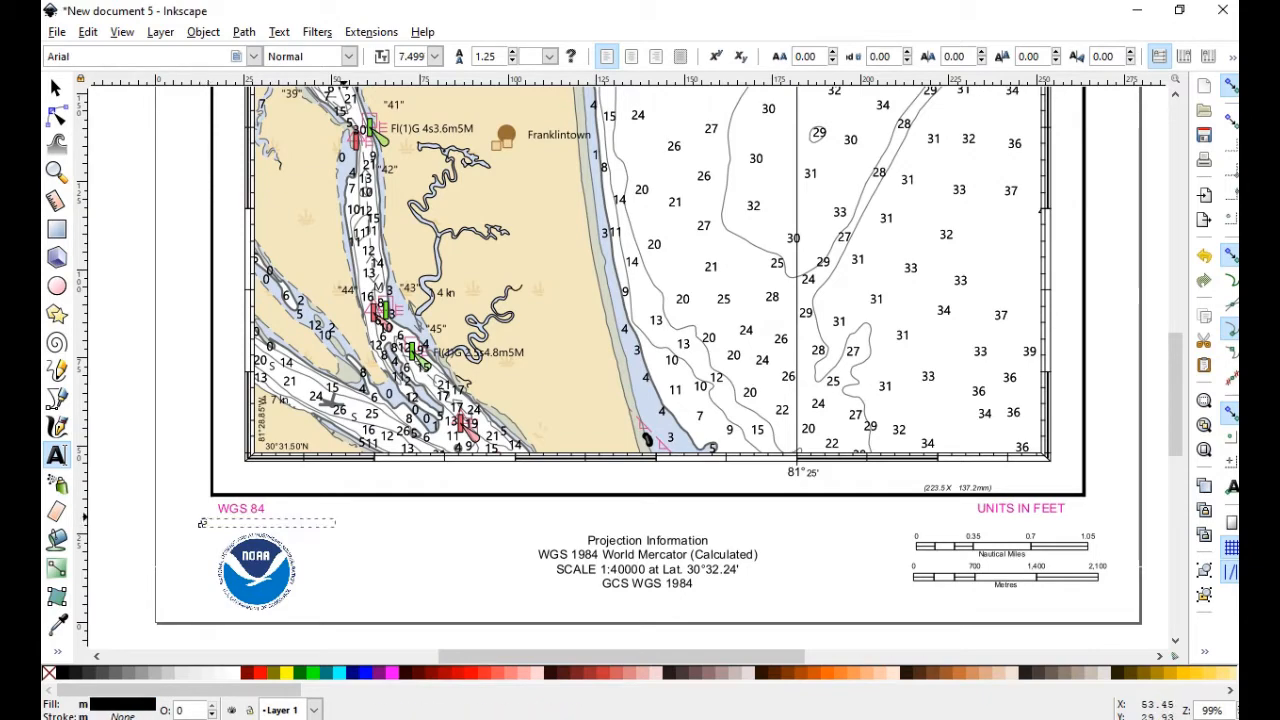
pyautogui.press('BackSpace')
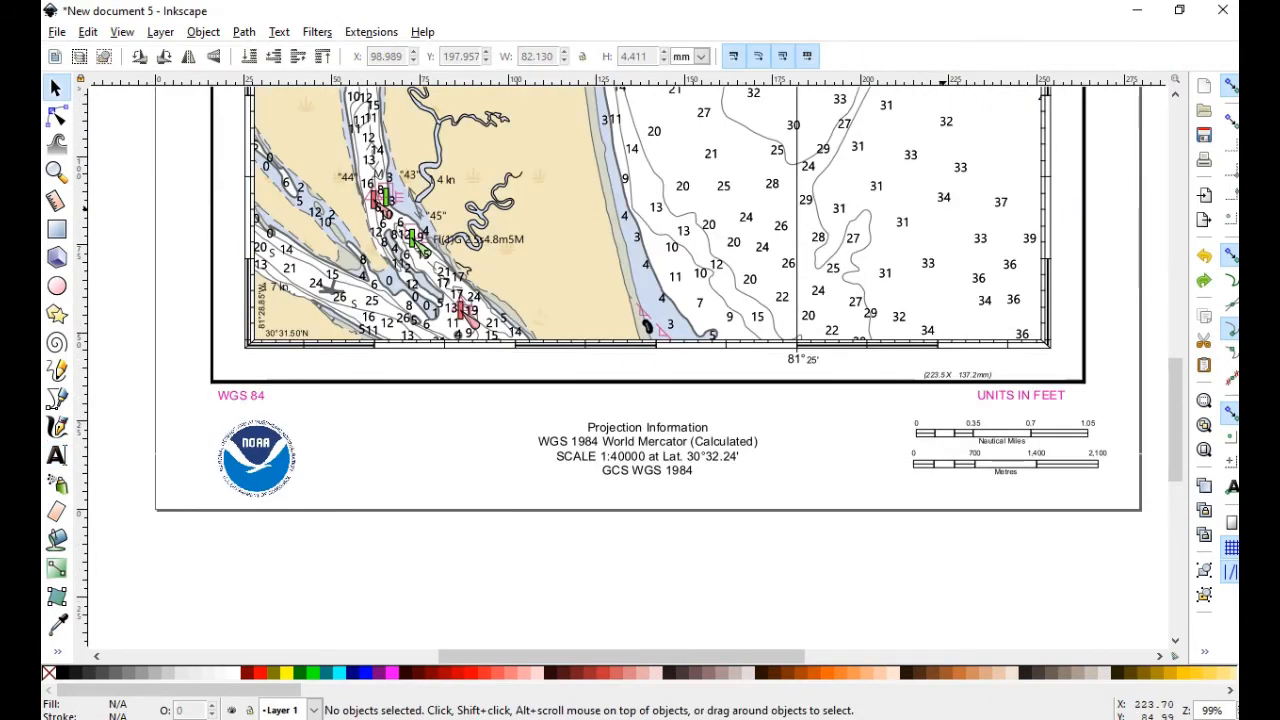
pyautogui.scroll(9, 946, 300)
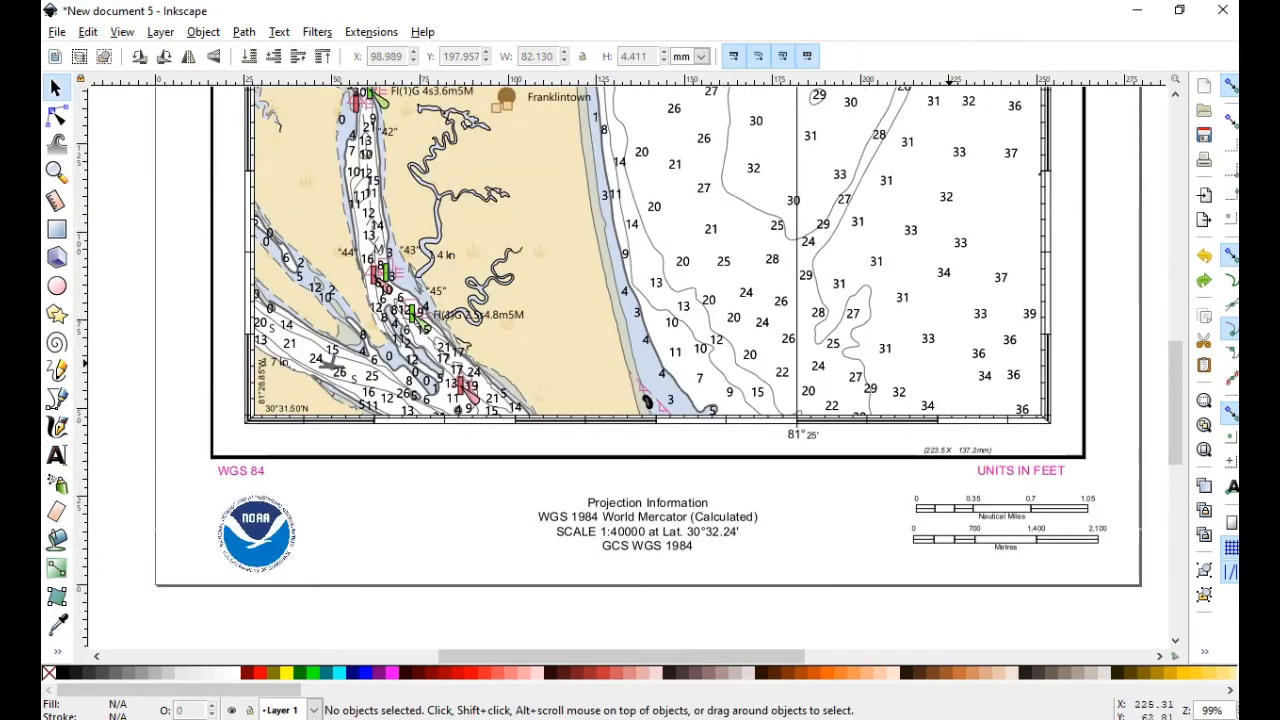
# Remove the stray 21 sounding and its leftover 2 and 1 digits
pyautogui.scroll(-6, 946, 300)
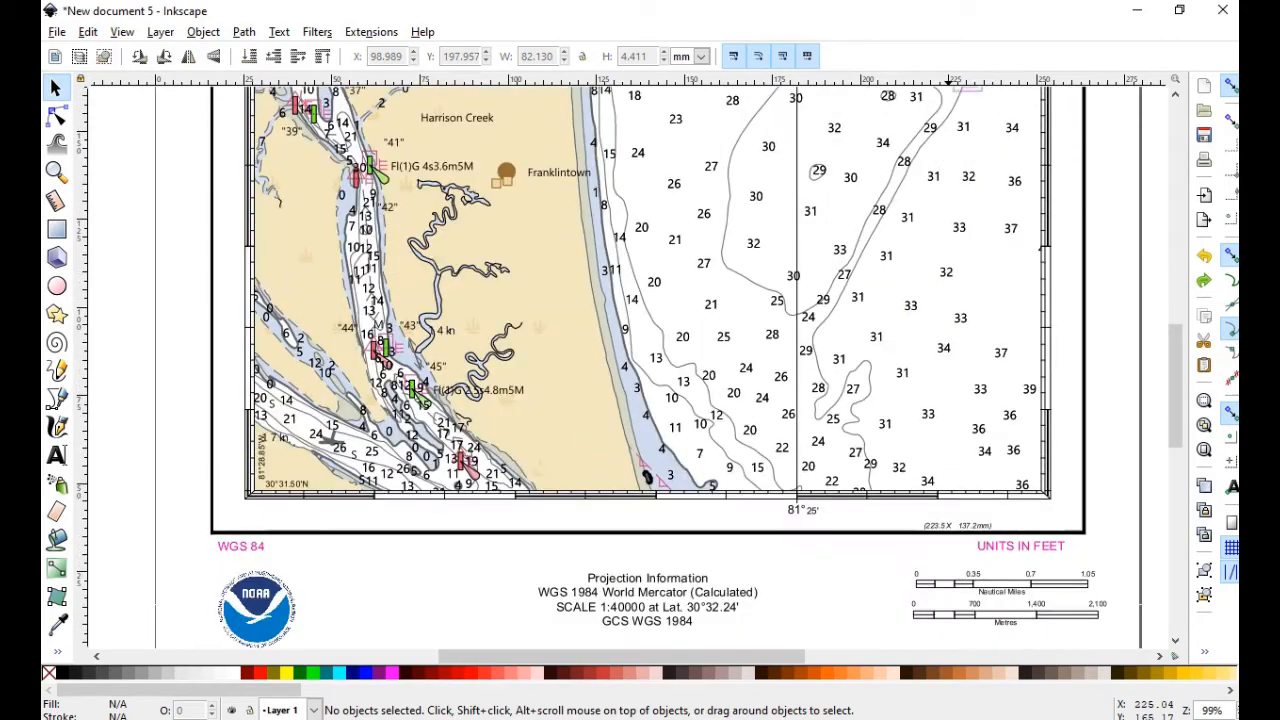
pyautogui.scroll(7, 946, 300)
pyautogui.scroll(-6, 948, 379)
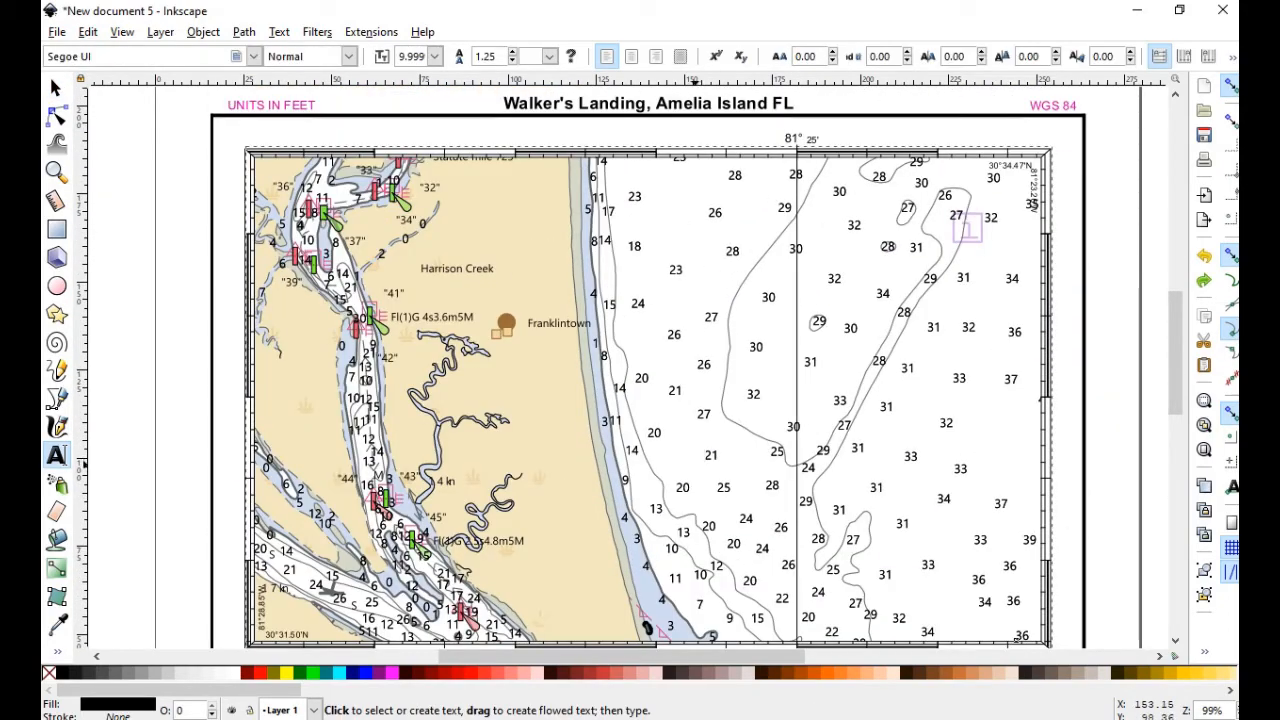
pyautogui.scroll(-2, 690, 462)
pyautogui.scroll(2, 690, 462)
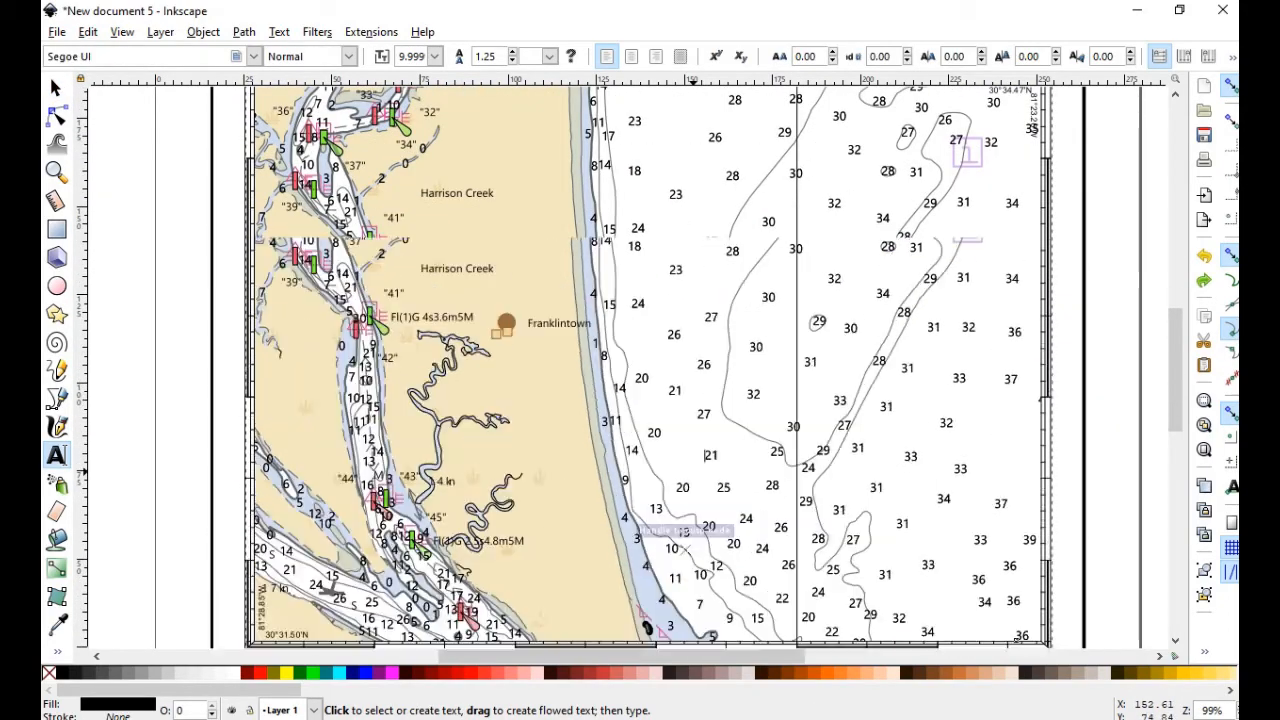
pyautogui.doubleClick(710, 455)
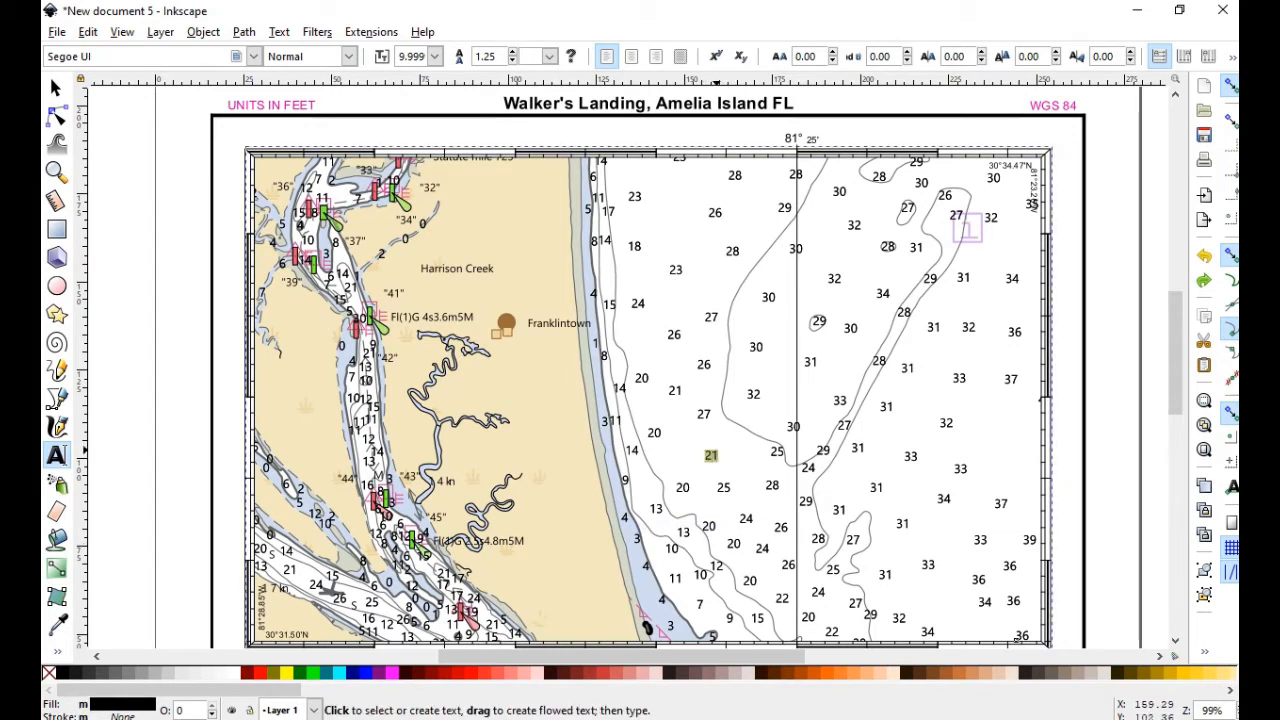
pyautogui.press('Delete')
pyautogui.scroll(-2, 724, 440)
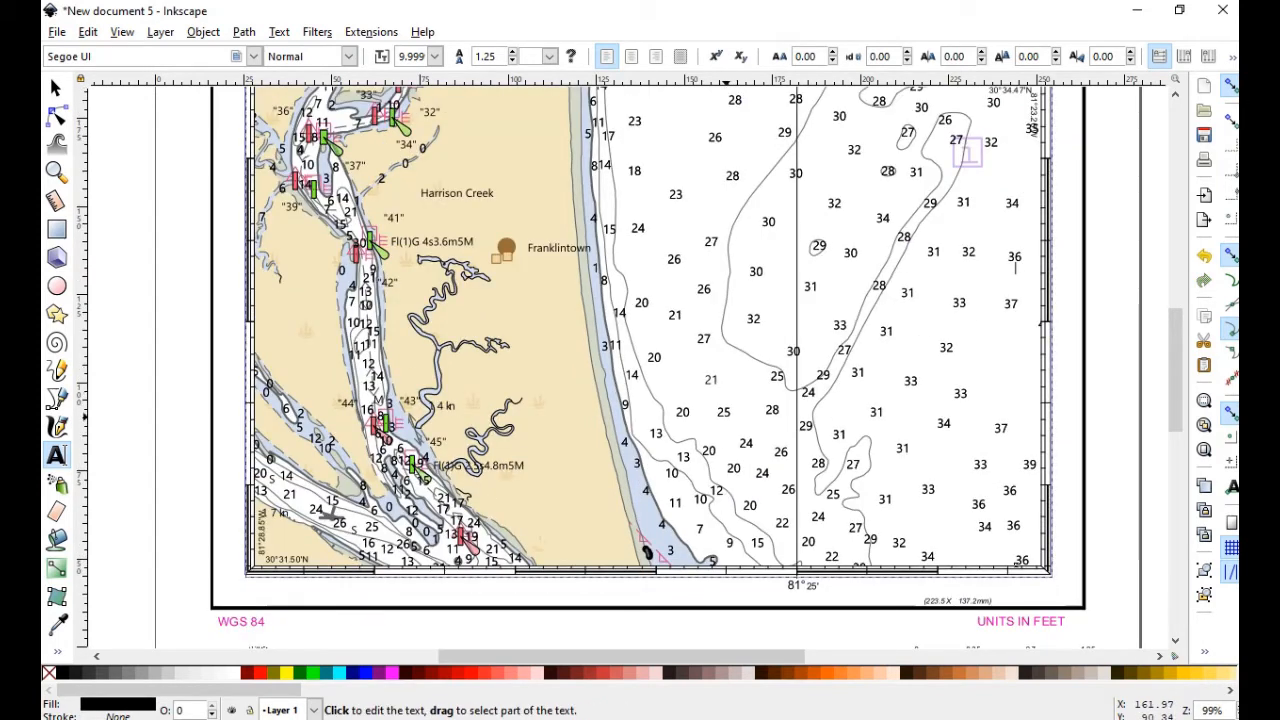
pyautogui.moveTo(714, 379); pyautogui.dragTo(707, 380)
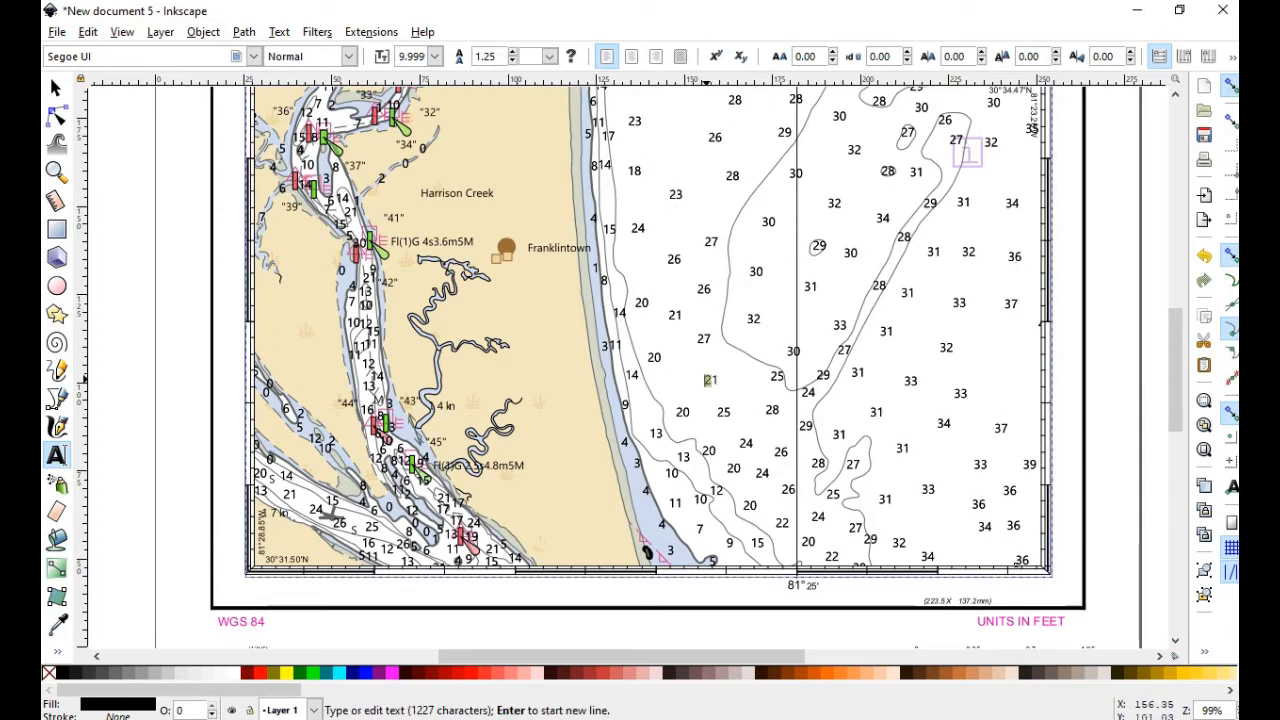
pyautogui.press('Delete')
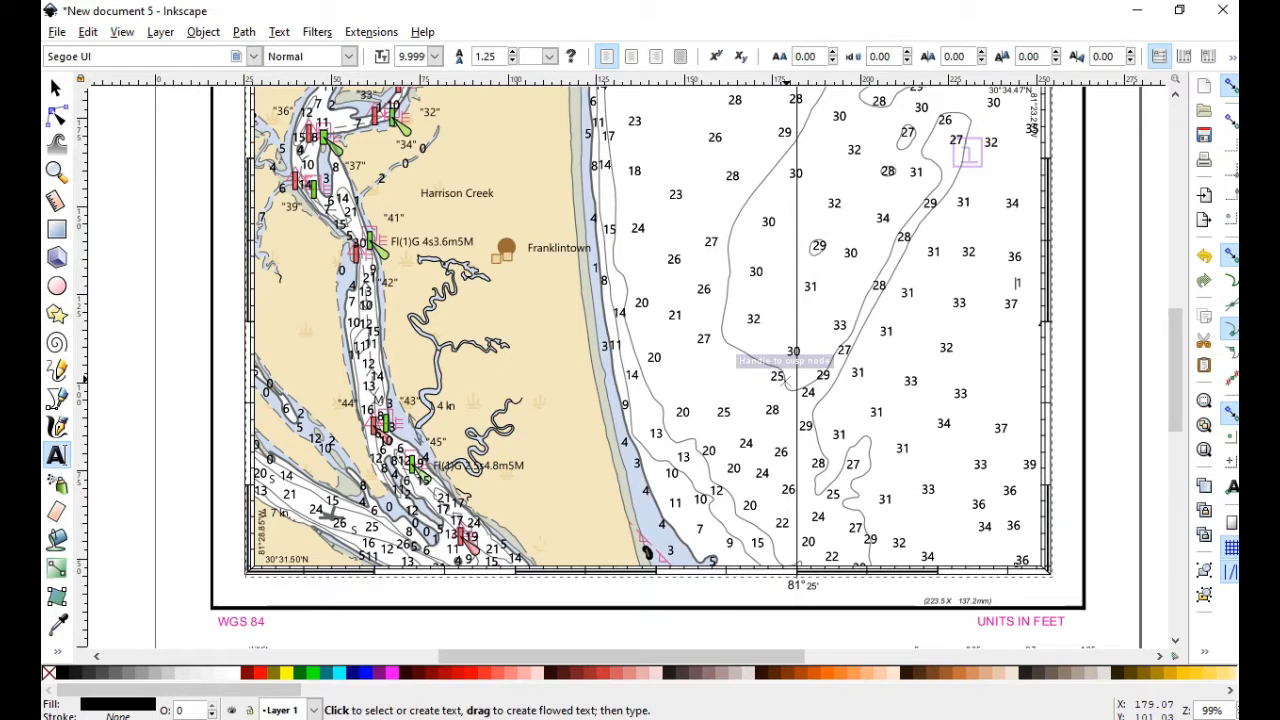
pyautogui.press('Delete')
pyautogui.press('Delete')
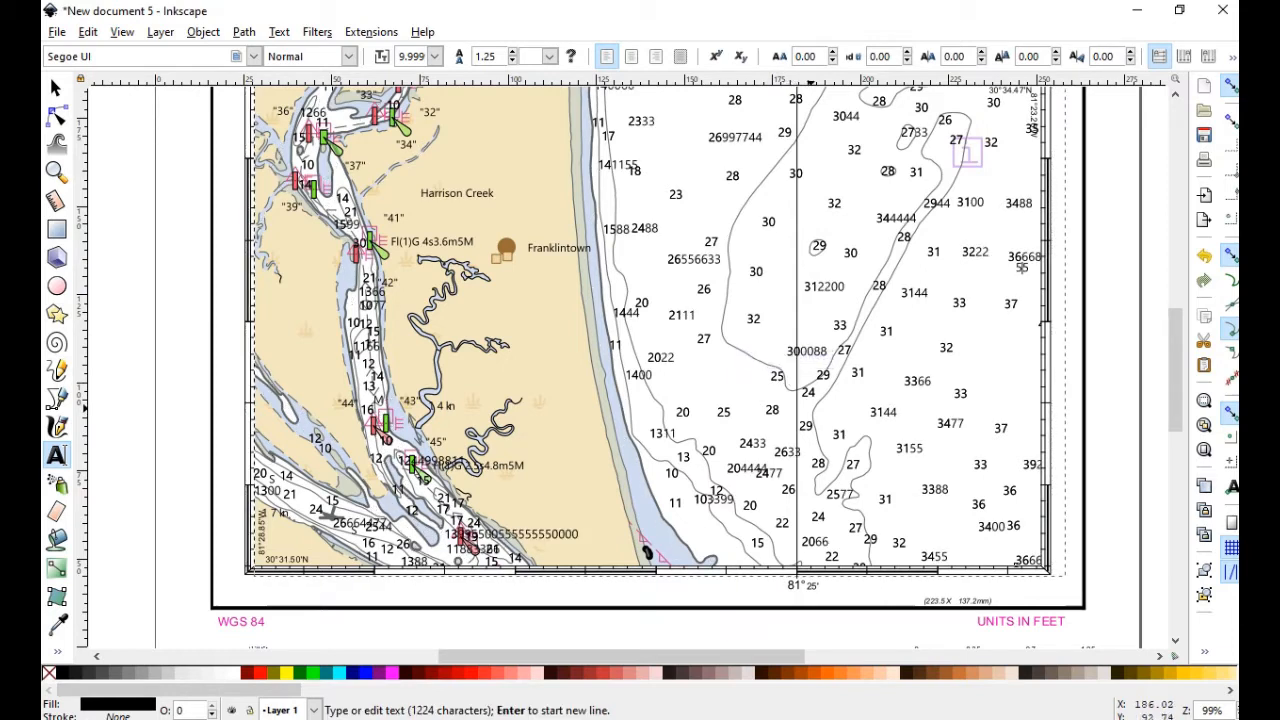
pyautogui.press('Escape')
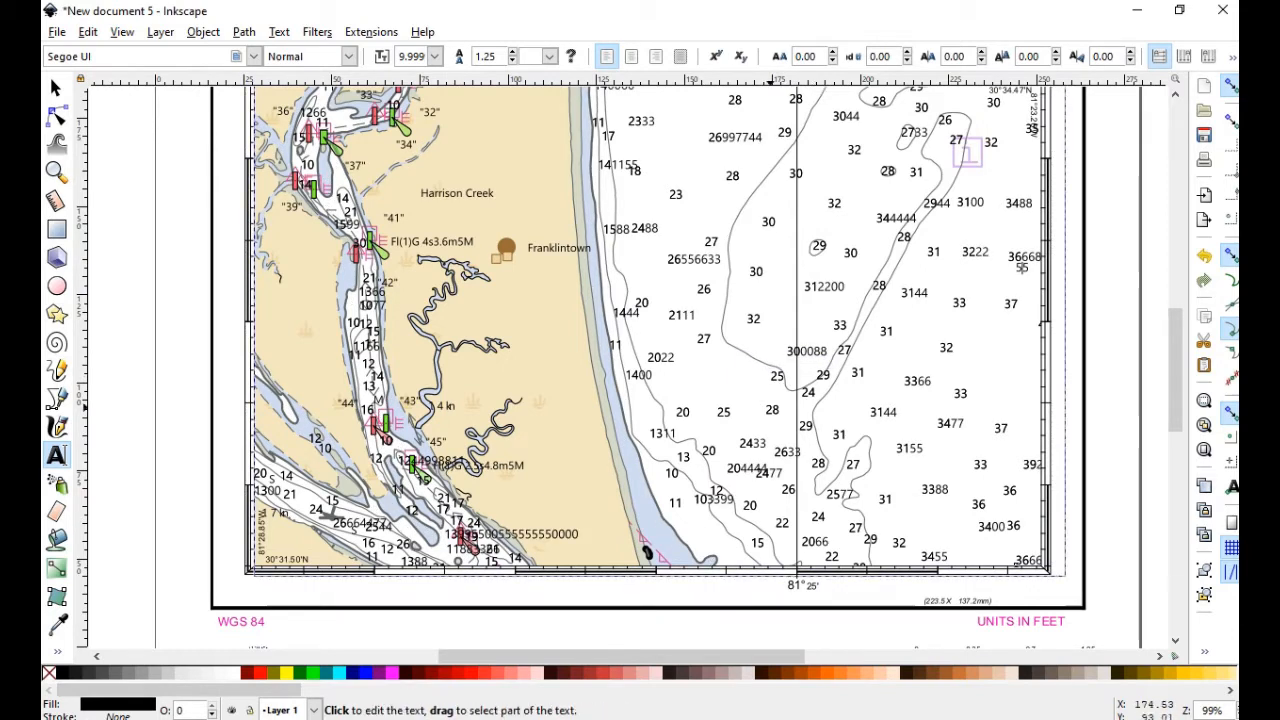
# Select part of the run-together 26556633 sounding and review the chart
pyautogui.scroll(2, 650, 360)
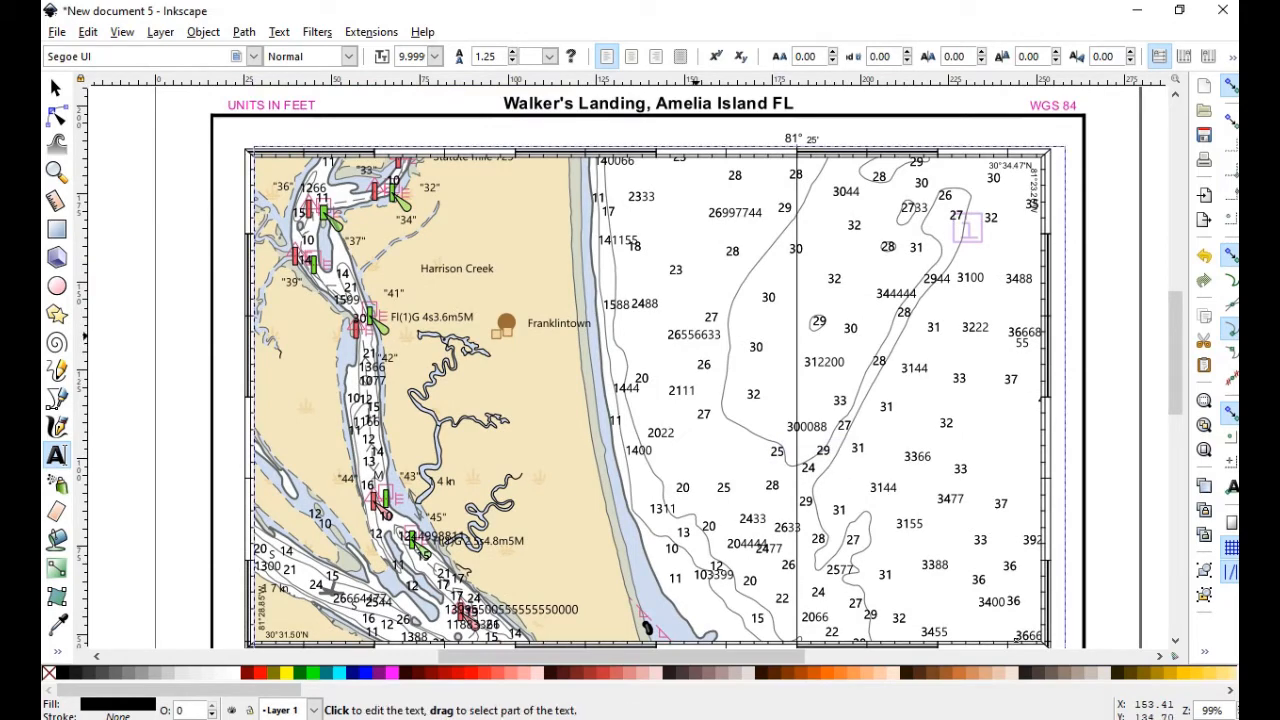
pyautogui.moveTo(669, 335); pyautogui.dragTo(721, 335)
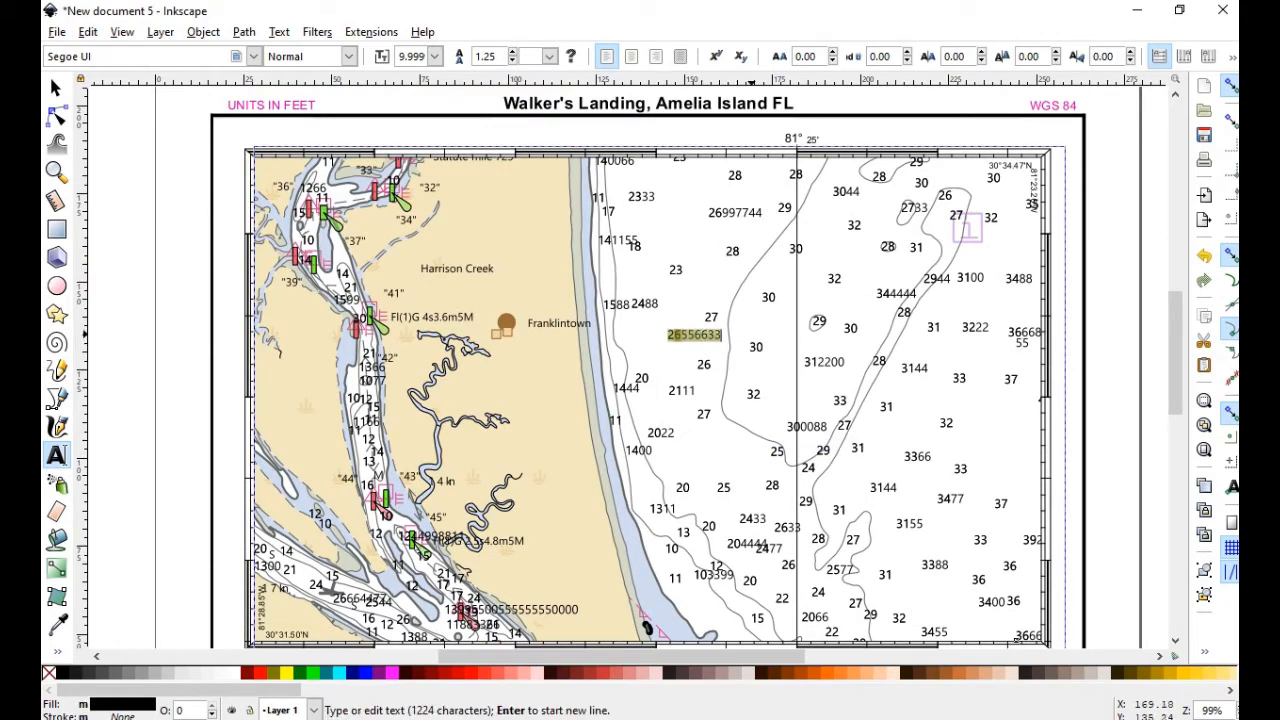
pyautogui.scroll(-6, 650, 400)
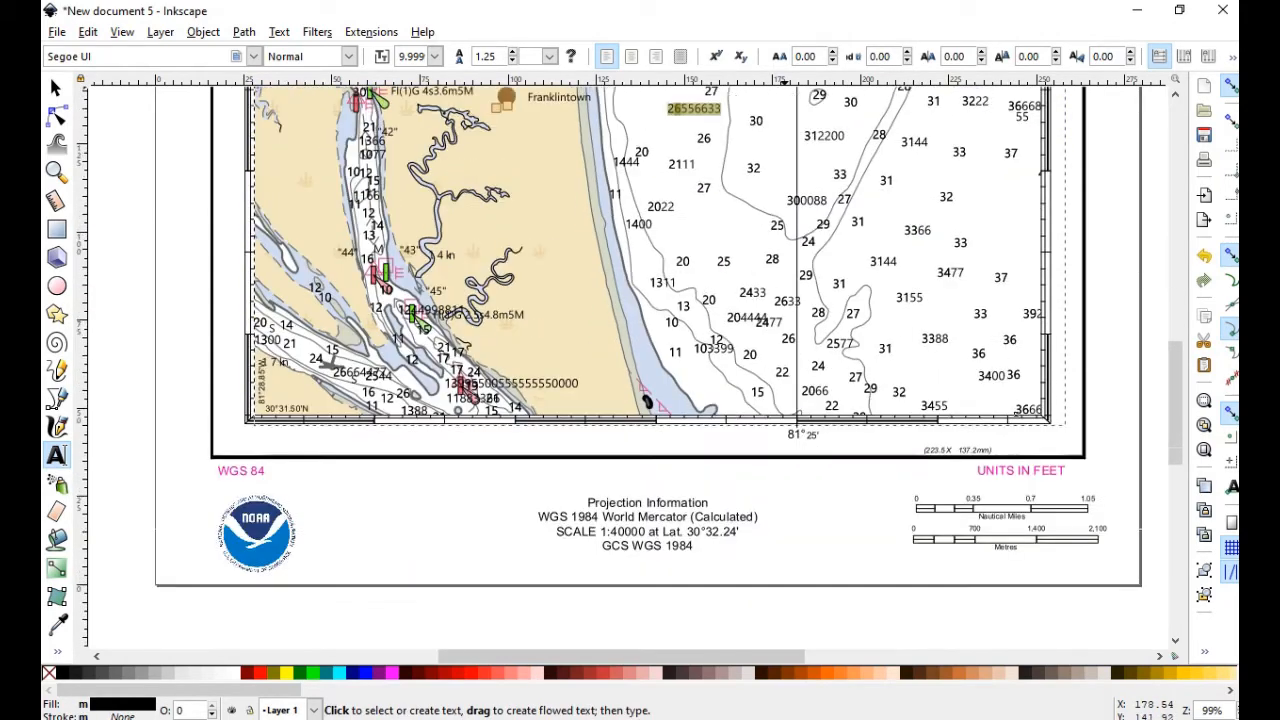
pyautogui.scroll(8, 650, 400)
pyautogui.scroll(-2, 650, 400)
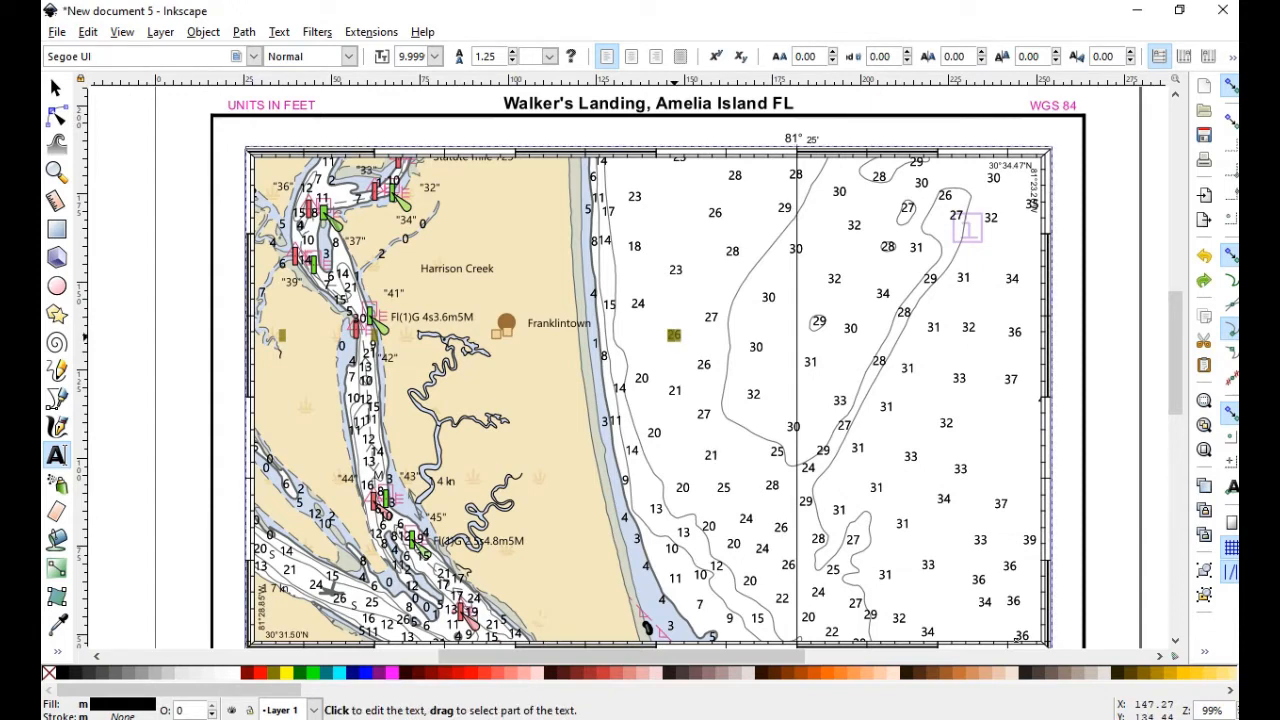
pyautogui.scroll(-2, 650, 400)
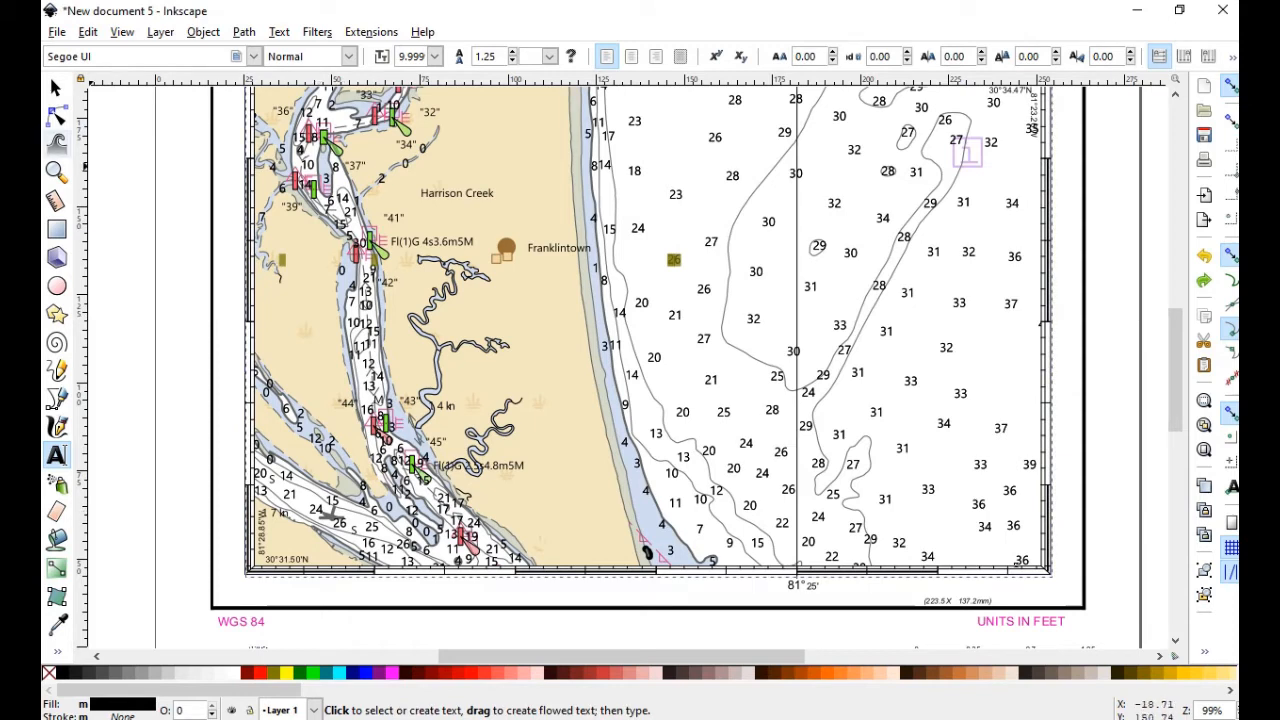
pyautogui.click(57, 119)
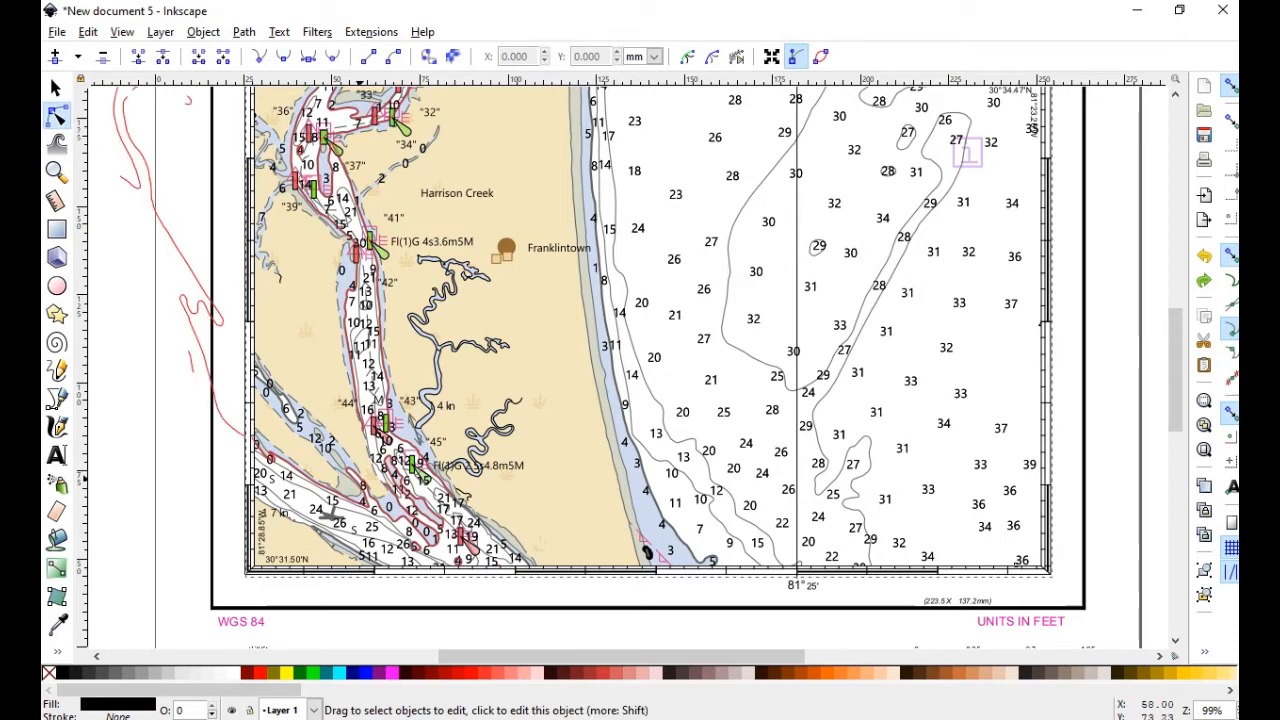
# Select the grey symbol path near the 24 sounding and open Fill and Stroke
pyautogui.click(331, 513)
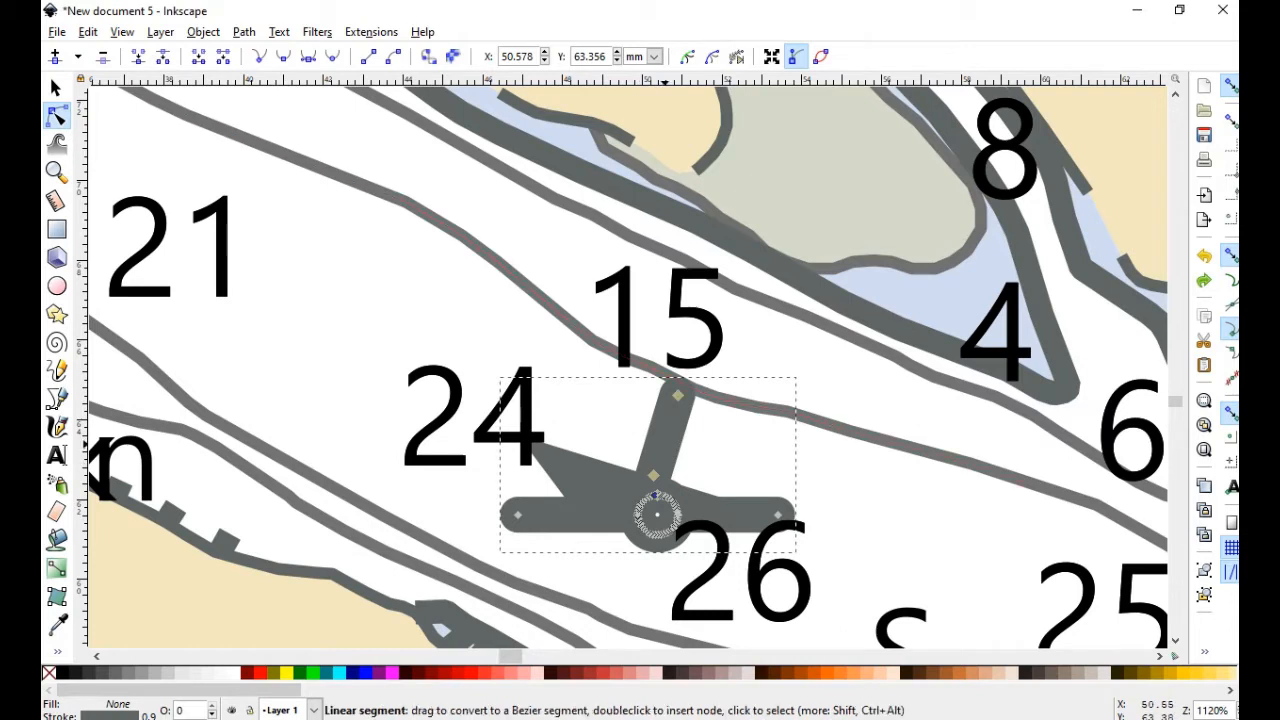
pyautogui.click(203, 32)
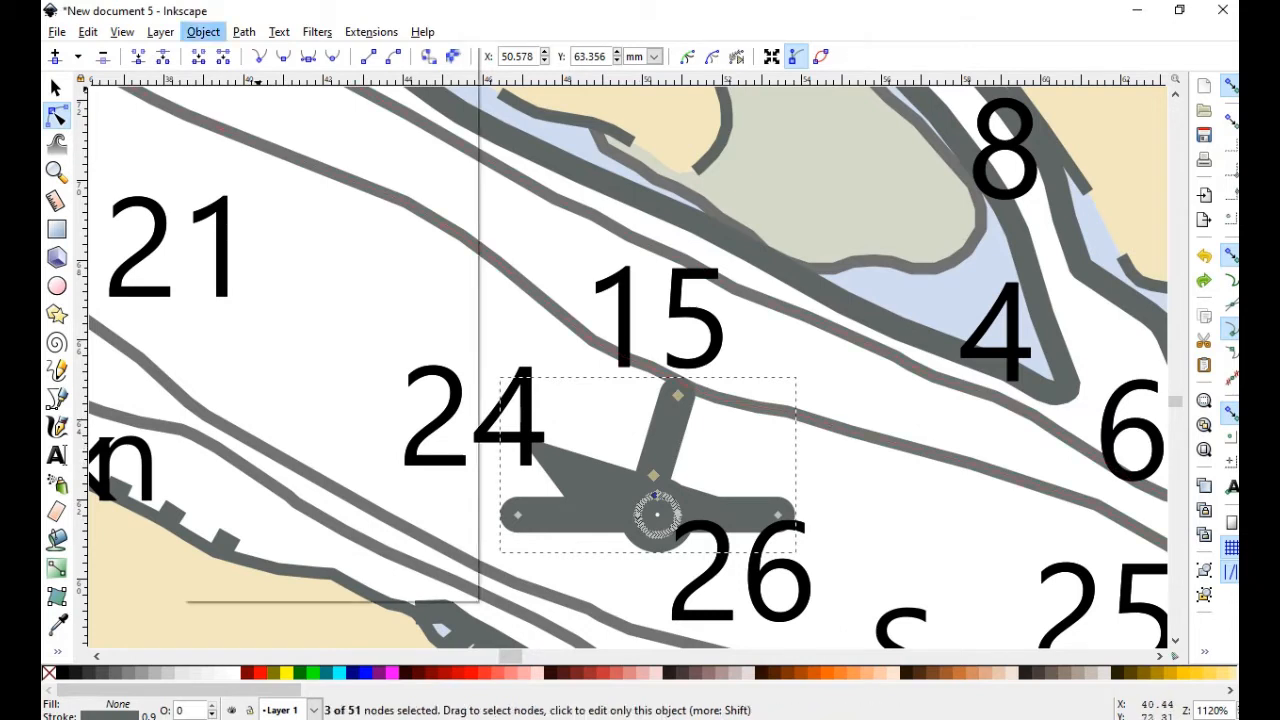
pyautogui.click(245, 101)
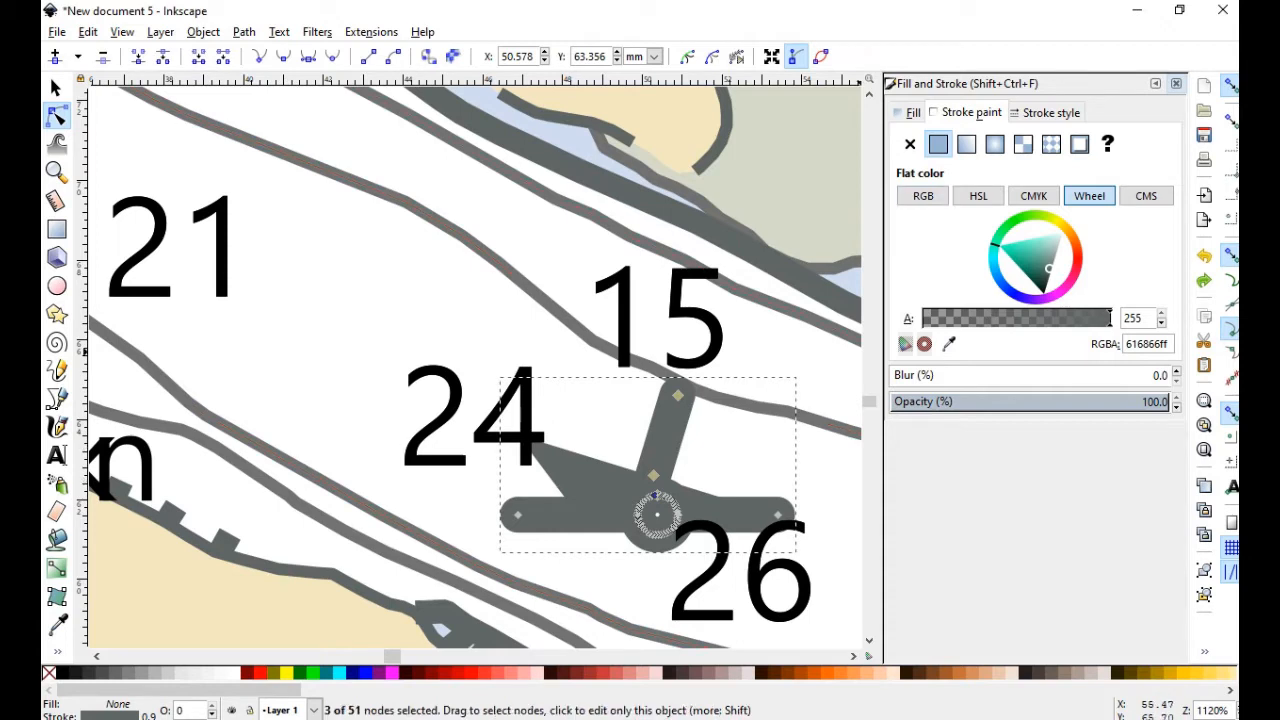
# Make the symbol's strokes black, keeping a 0.900 width and solid dashes
pyautogui.click(1043, 292)
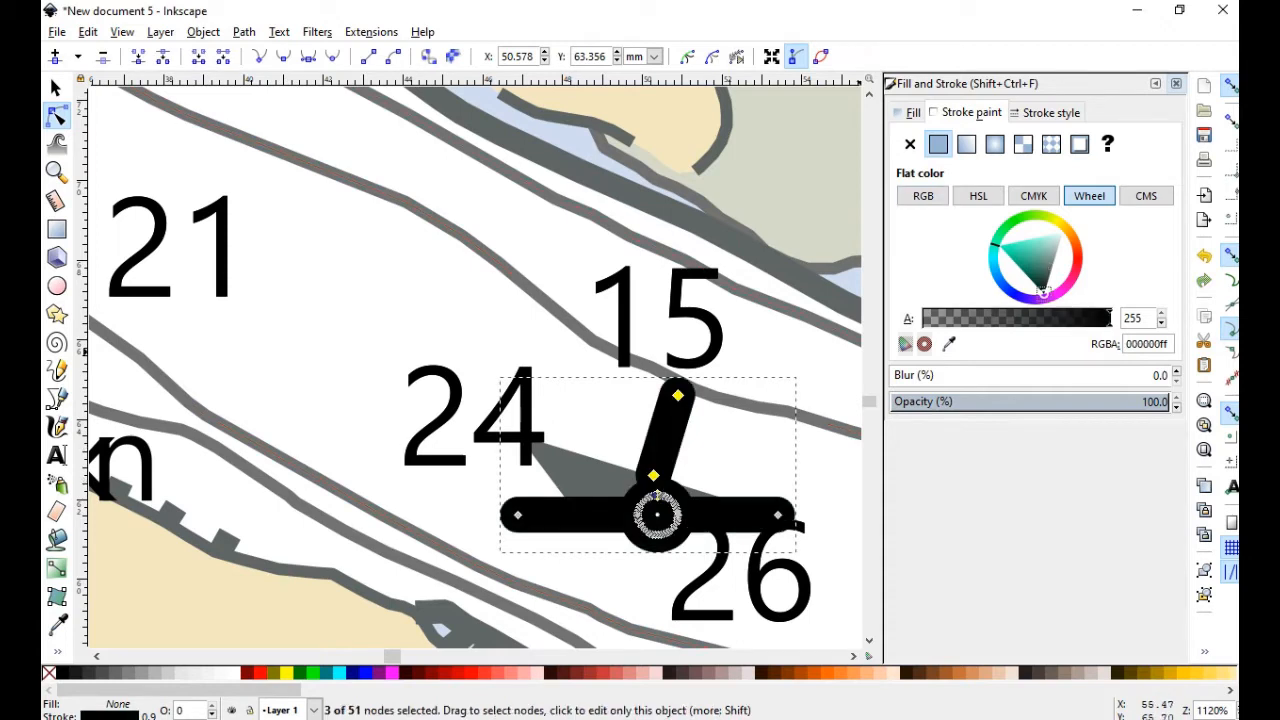
pyautogui.click(1050, 112)
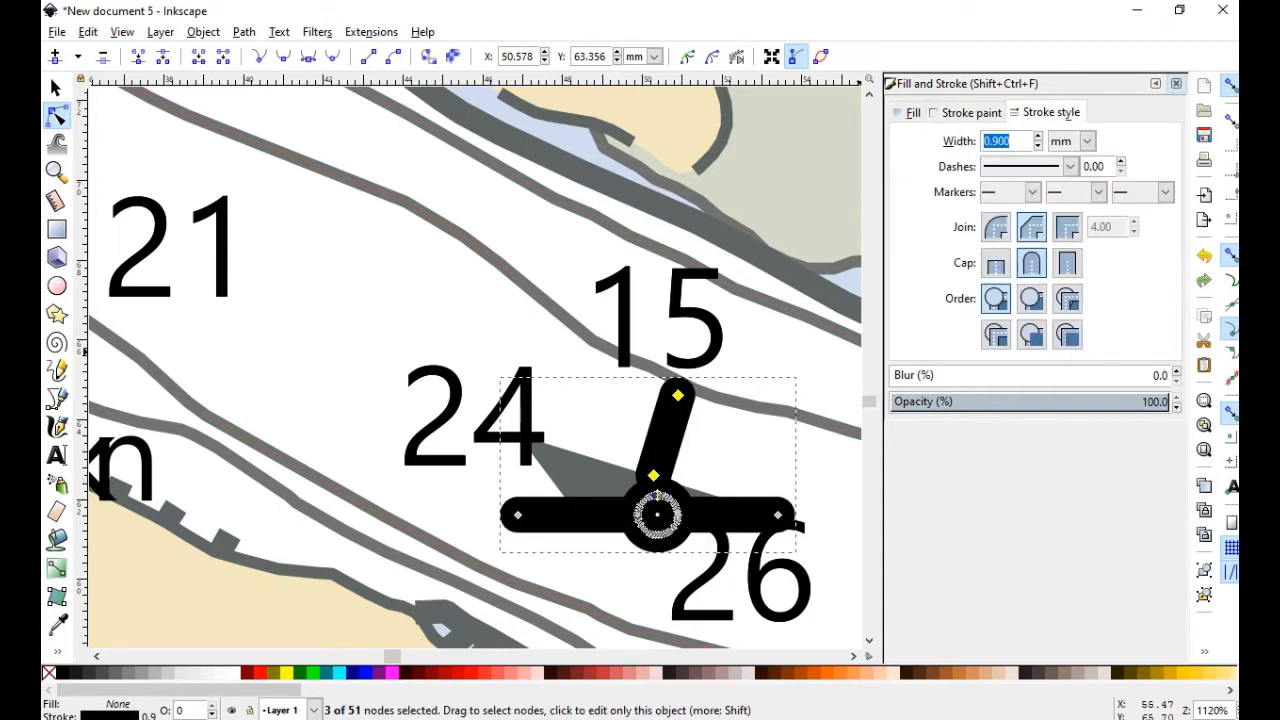
pyautogui.press('Down')
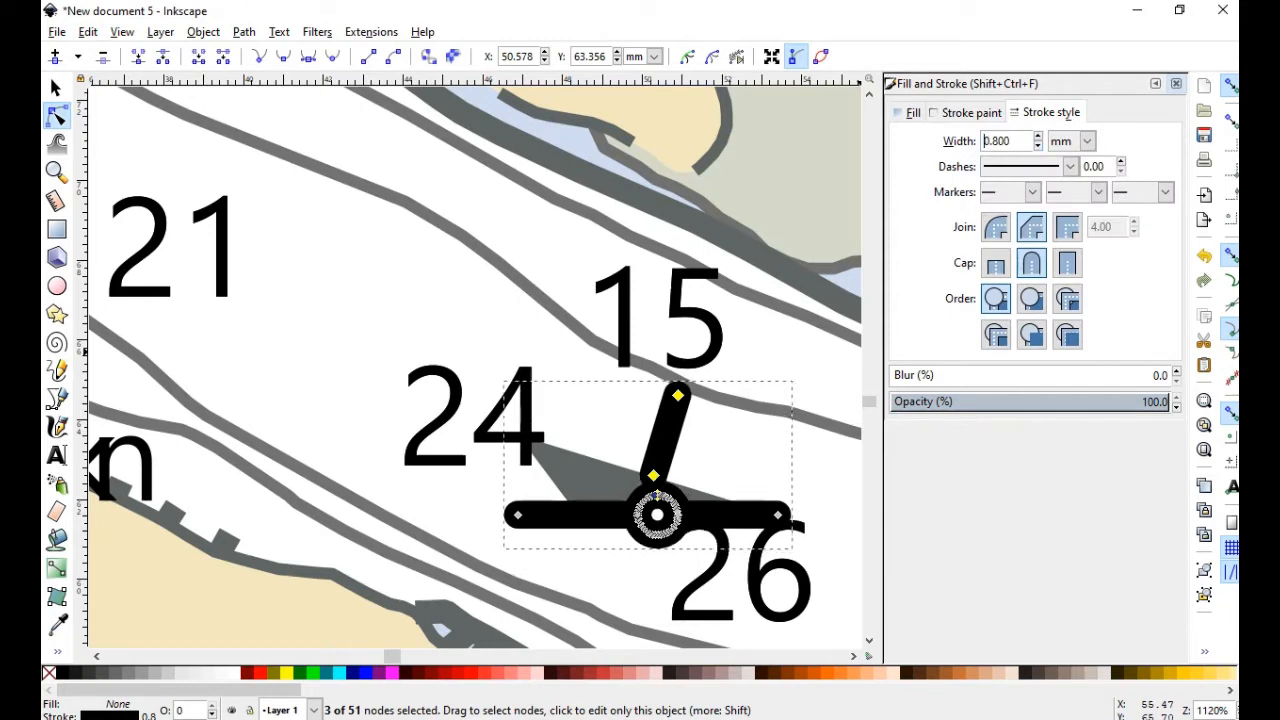
pyautogui.press('Up')
pyautogui.press('Up')
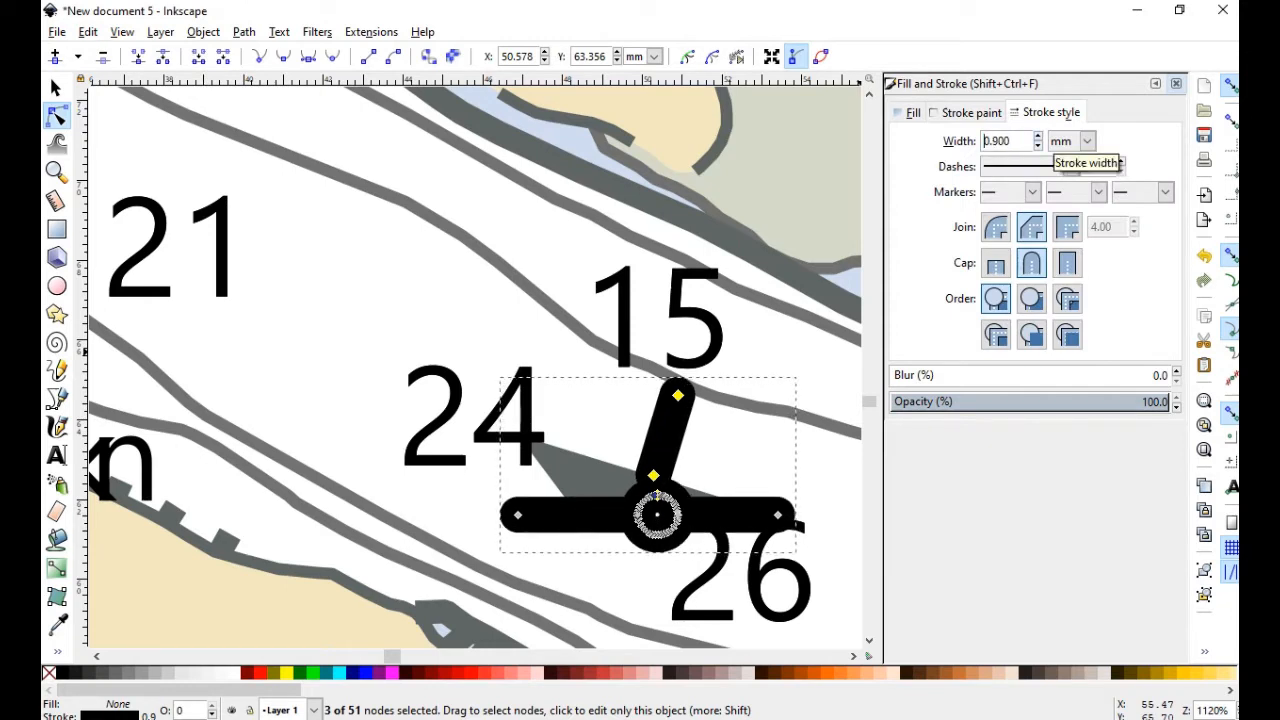
pyautogui.click(1070, 167)
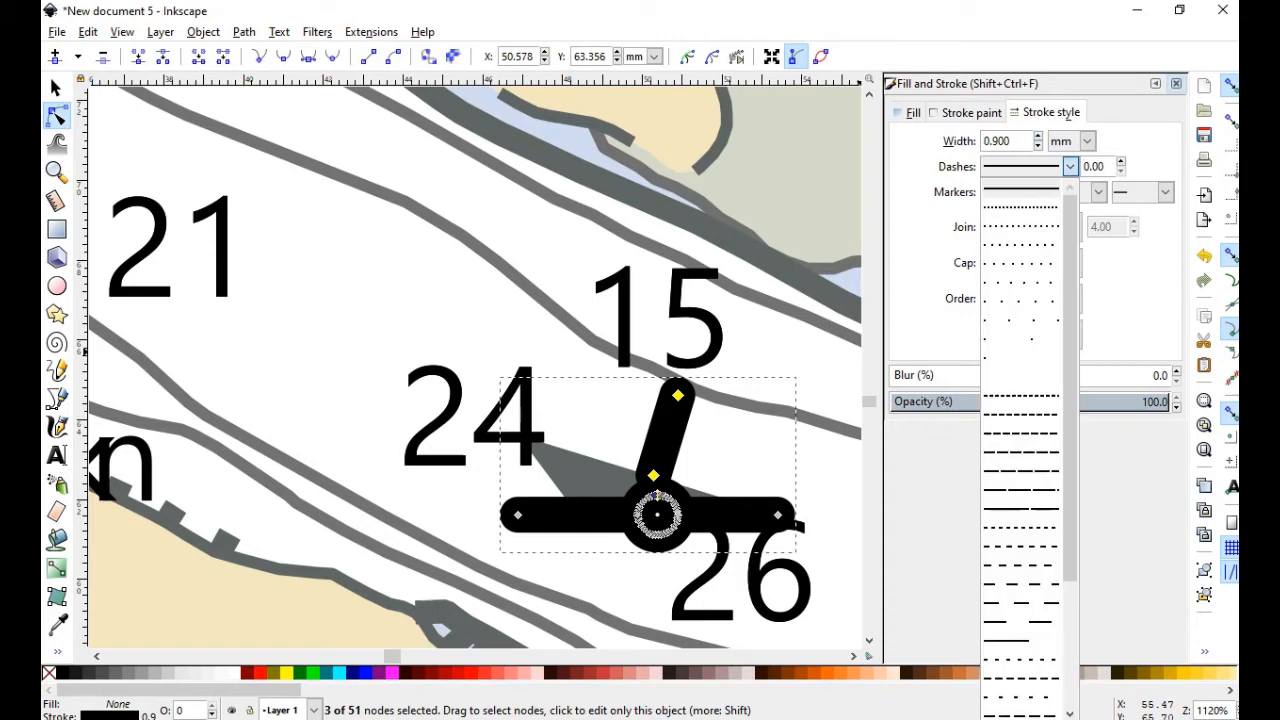
pyautogui.click(1022, 206)
pyautogui.click(1070, 167)
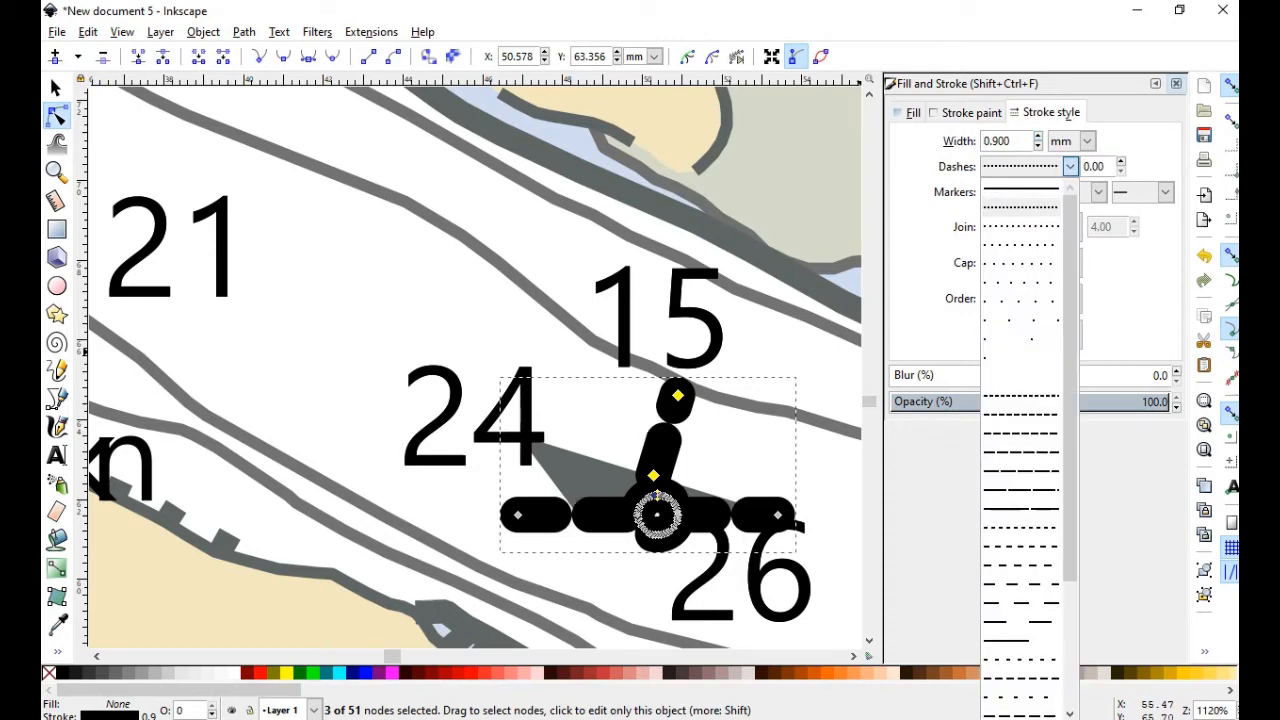
pyautogui.click(1020, 188)
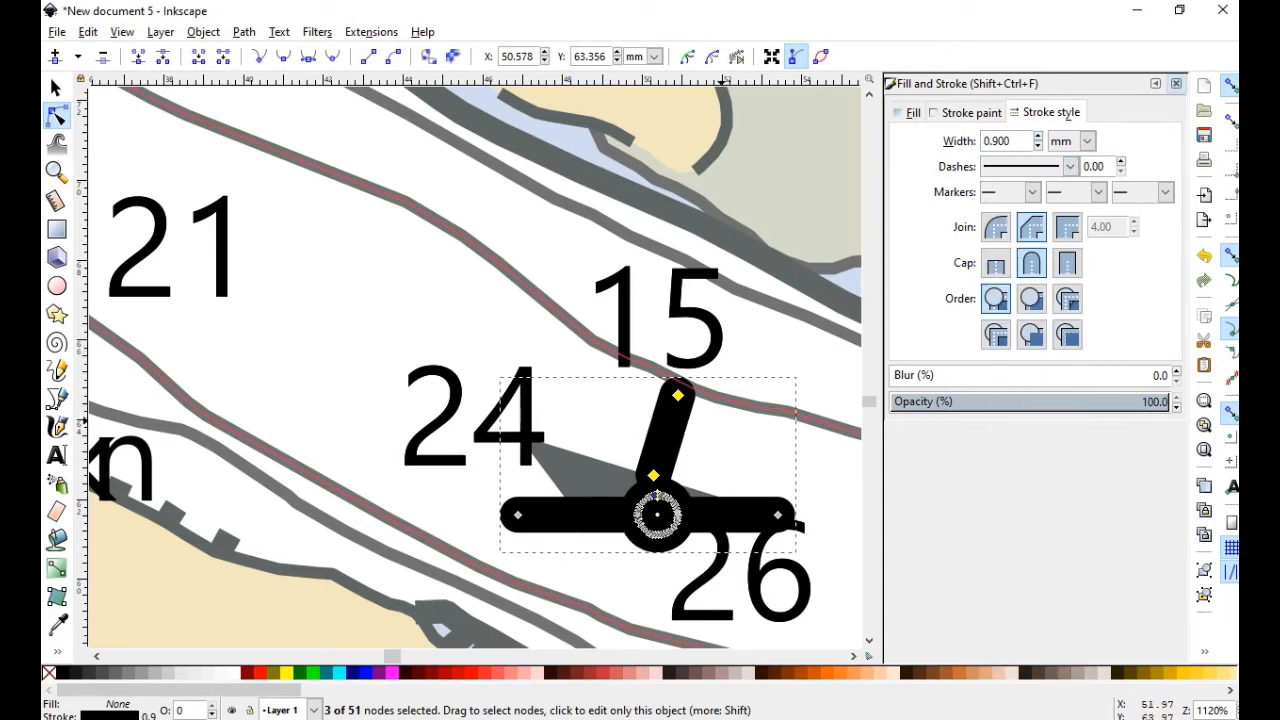
# Give the grey wedge a black stroke and a flat black fill
pyautogui.click(574, 478)
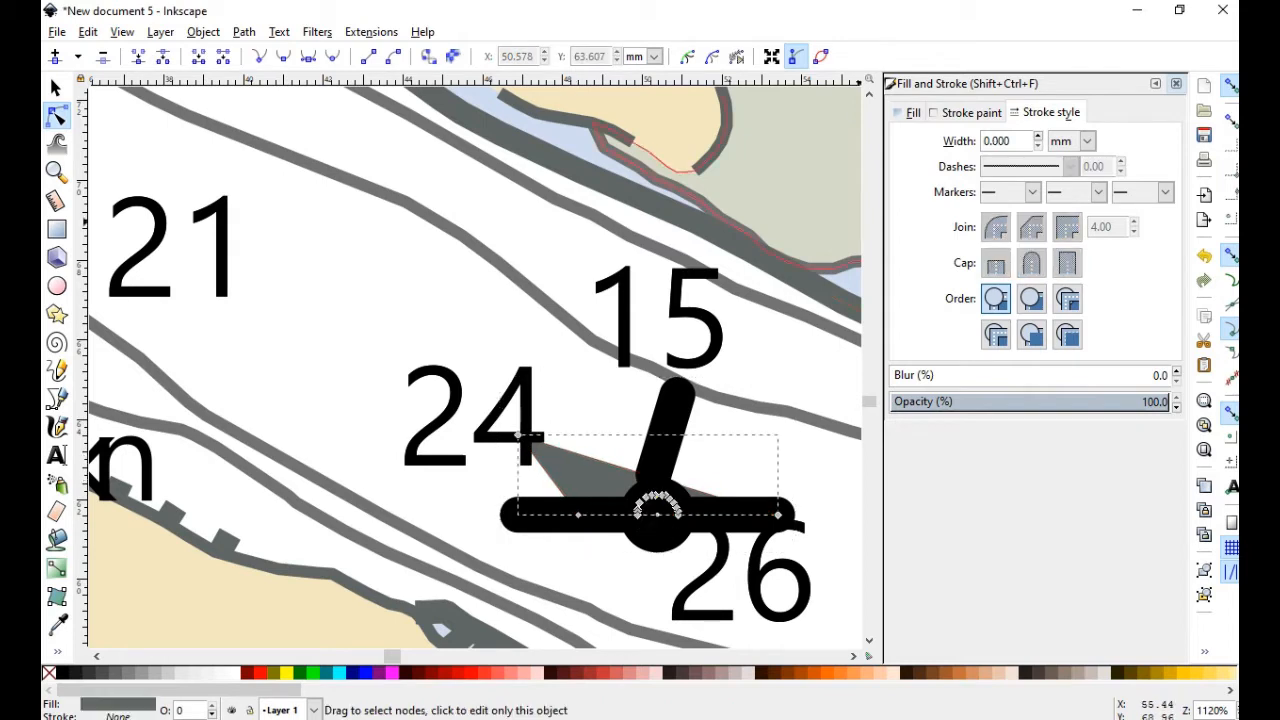
pyautogui.click(968, 112)
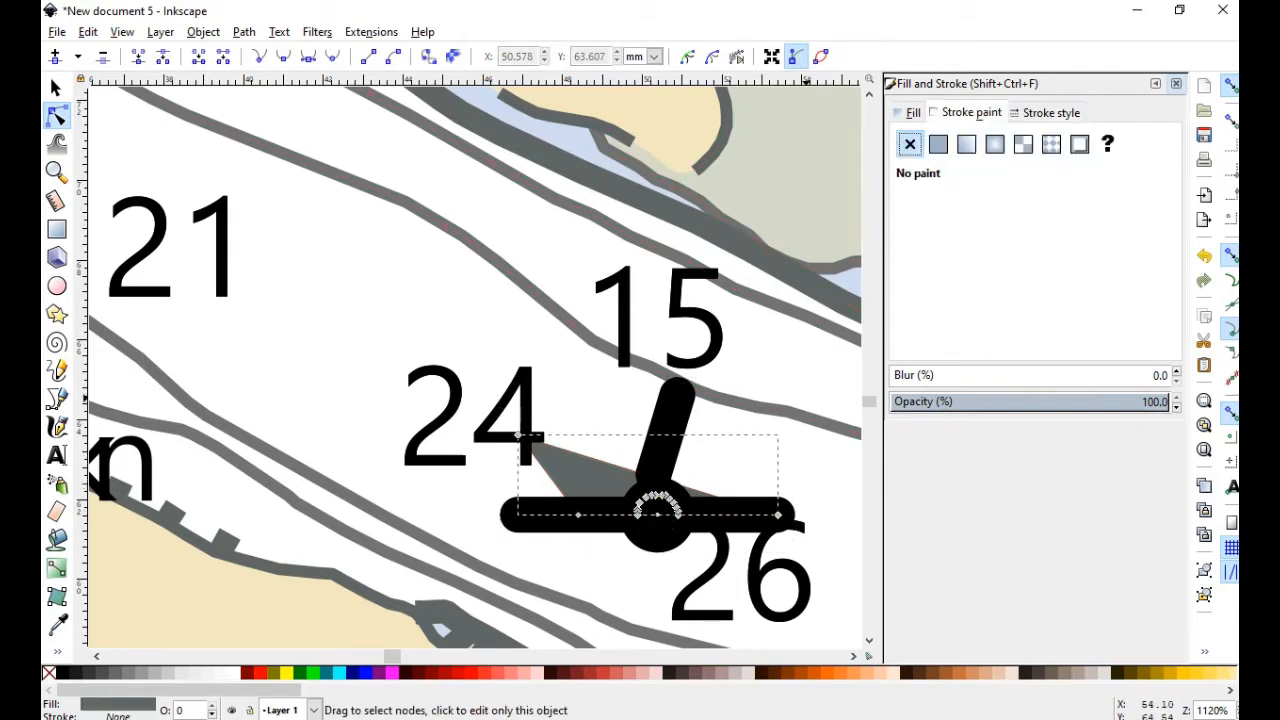
pyautogui.click(938, 144)
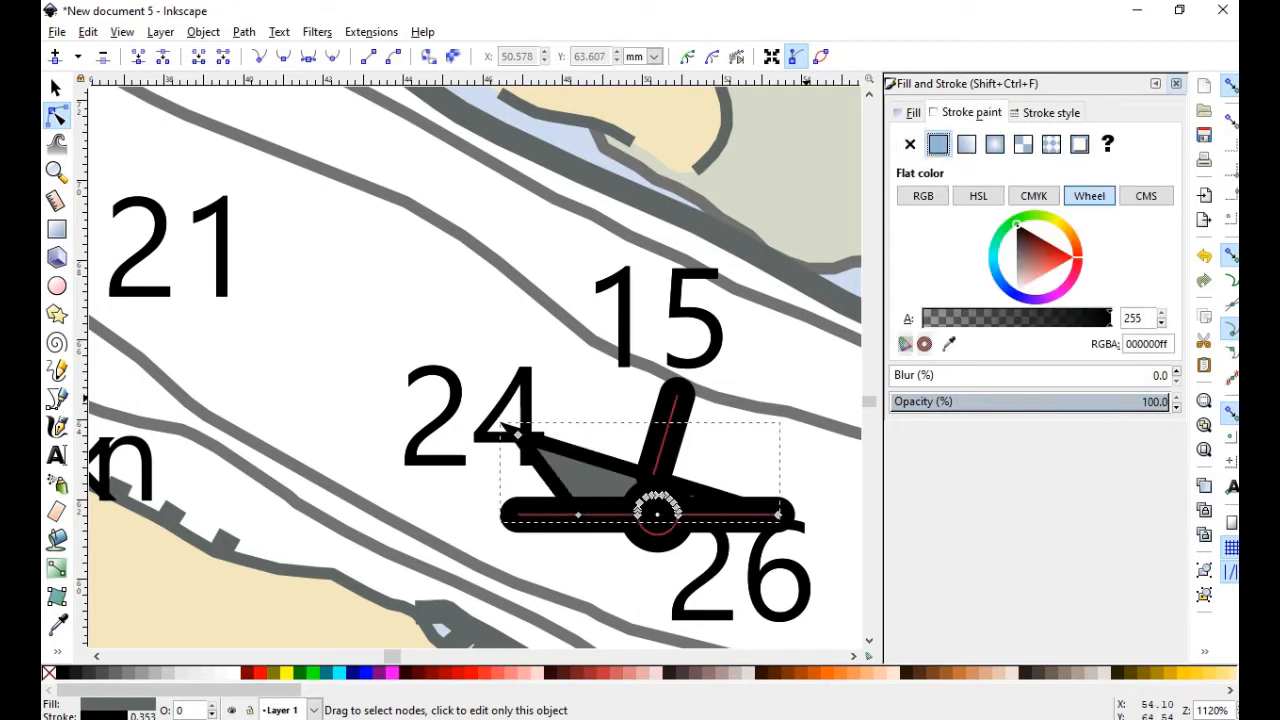
pyautogui.click(912, 112)
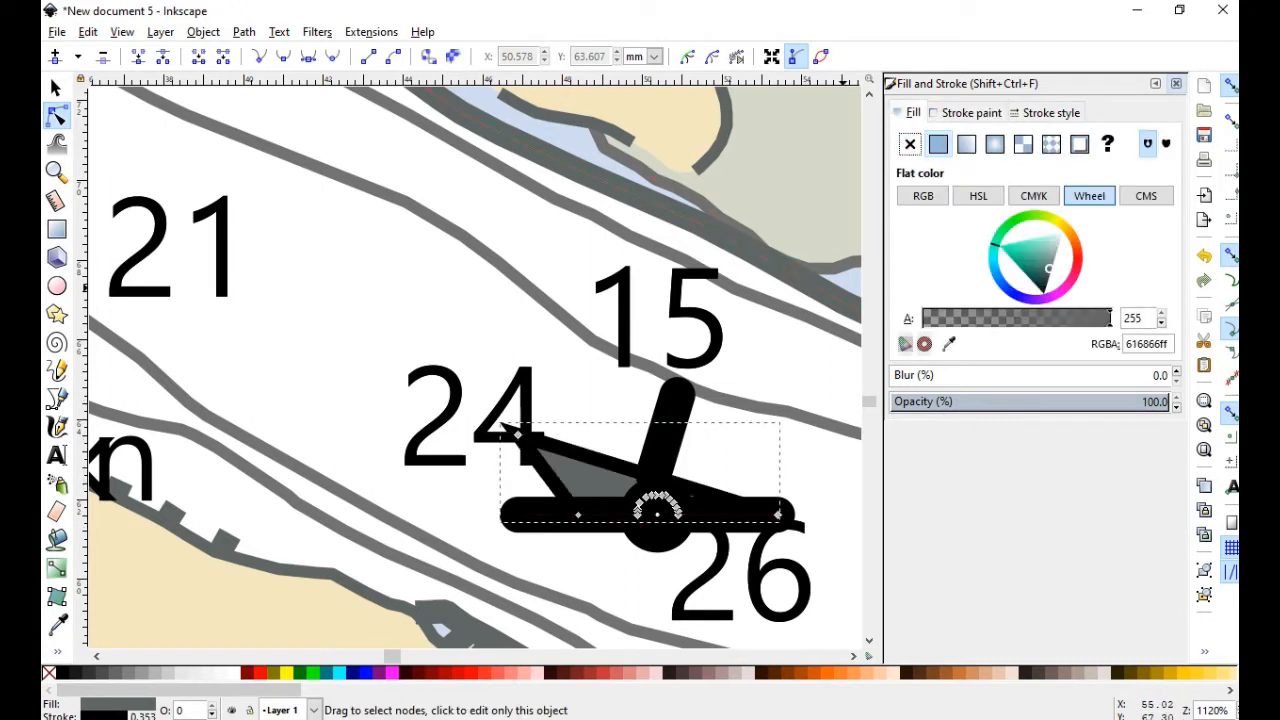
pyautogui.click(938, 144)
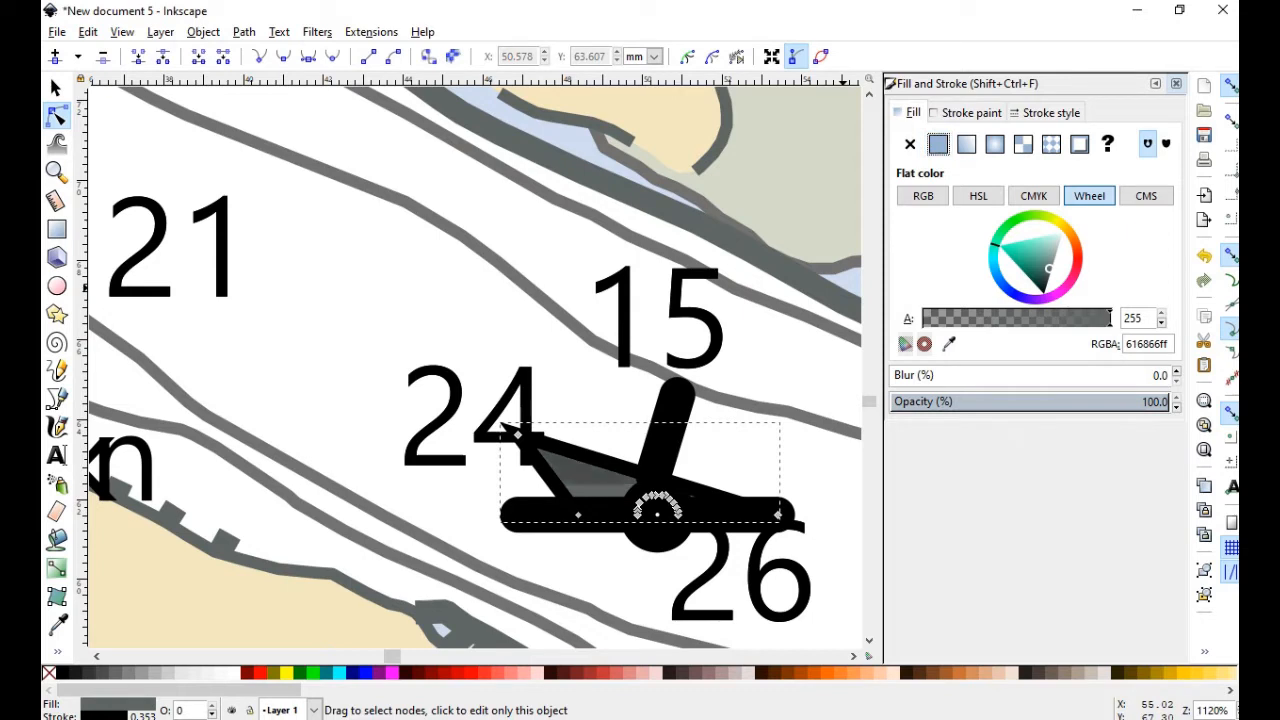
pyautogui.moveTo(1048, 269); pyautogui.dragTo(1043, 292)
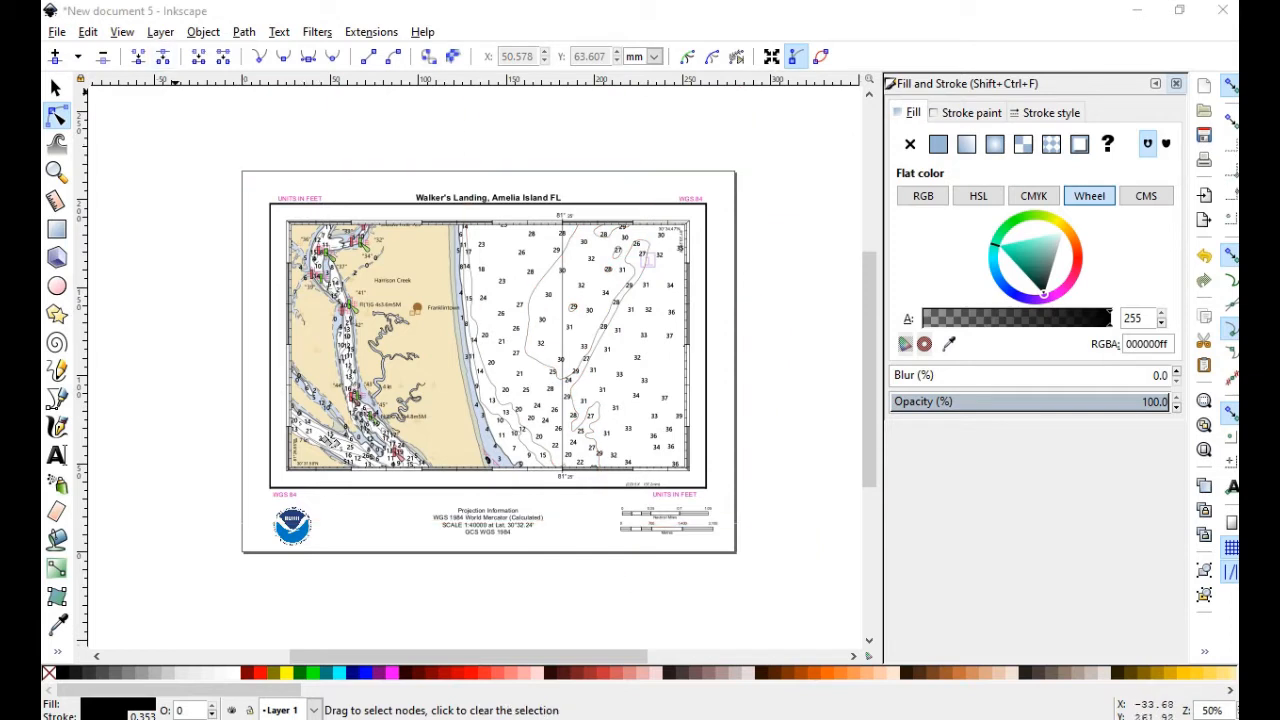
# Rename the single layer from 'Layer 1' to 'Chart' in the Layers dialog
pyautogui.click(56, 88)
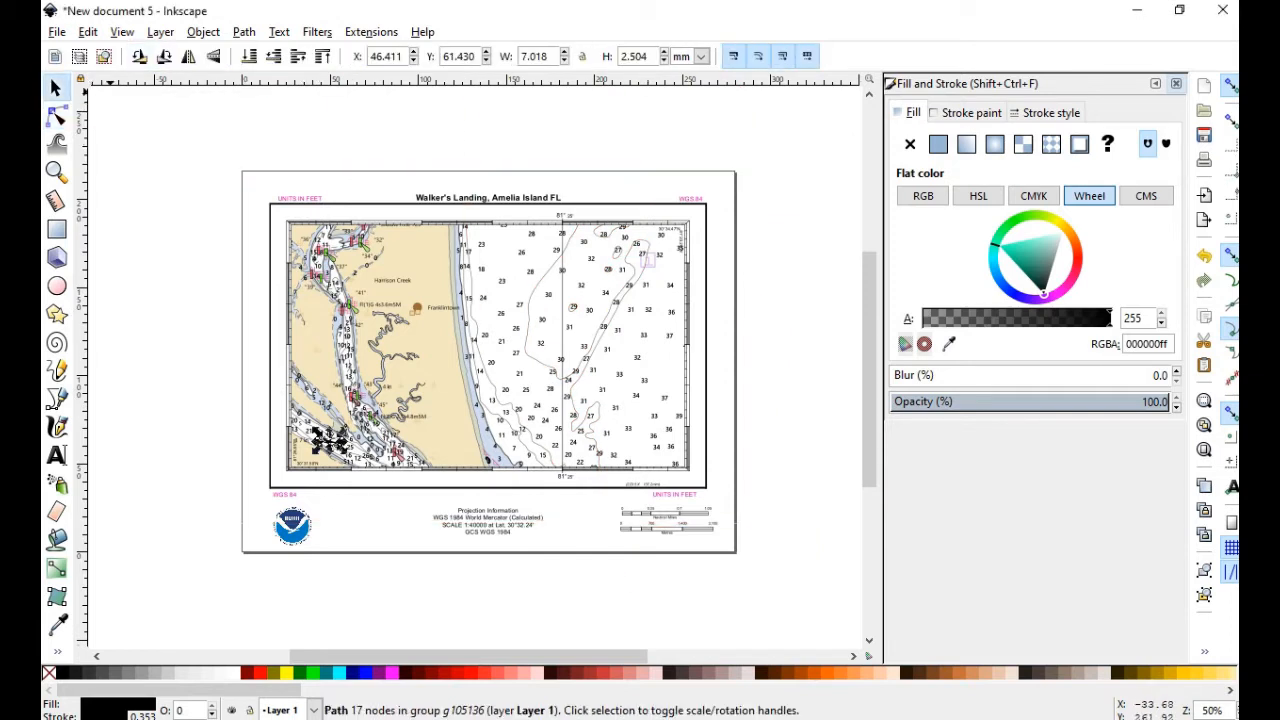
pyautogui.click(160, 32)
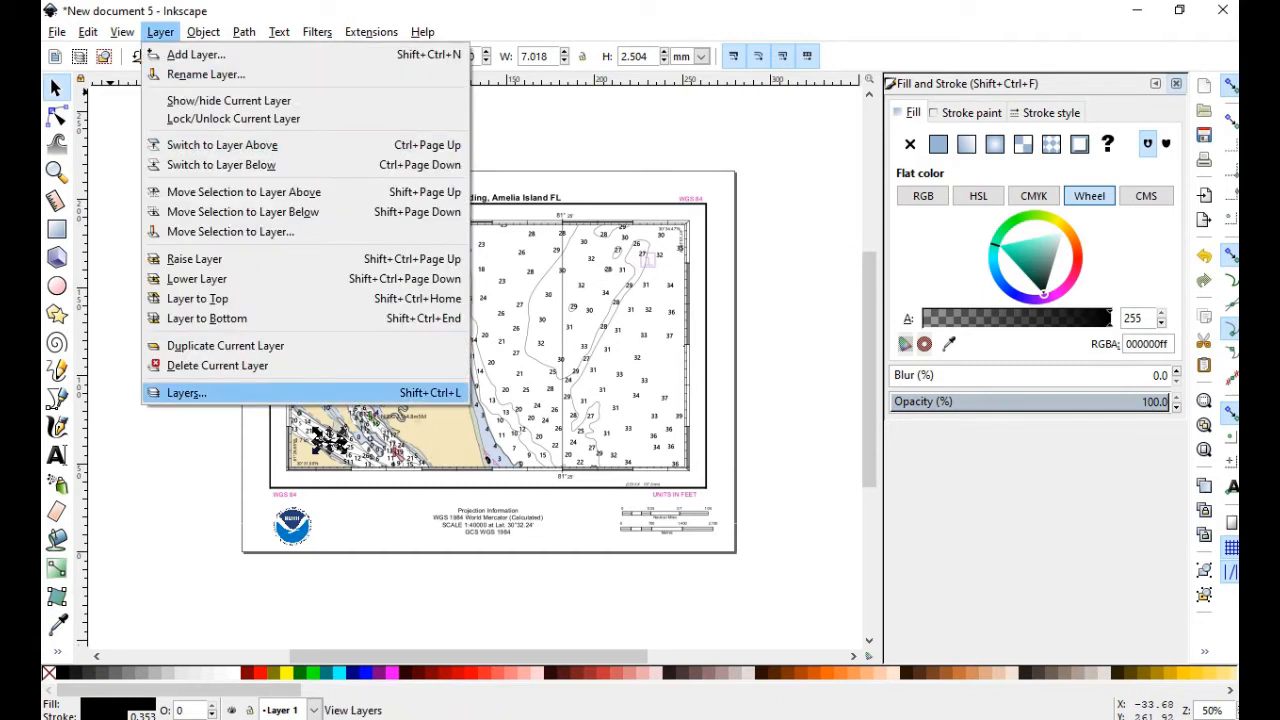
pyautogui.press('Return')
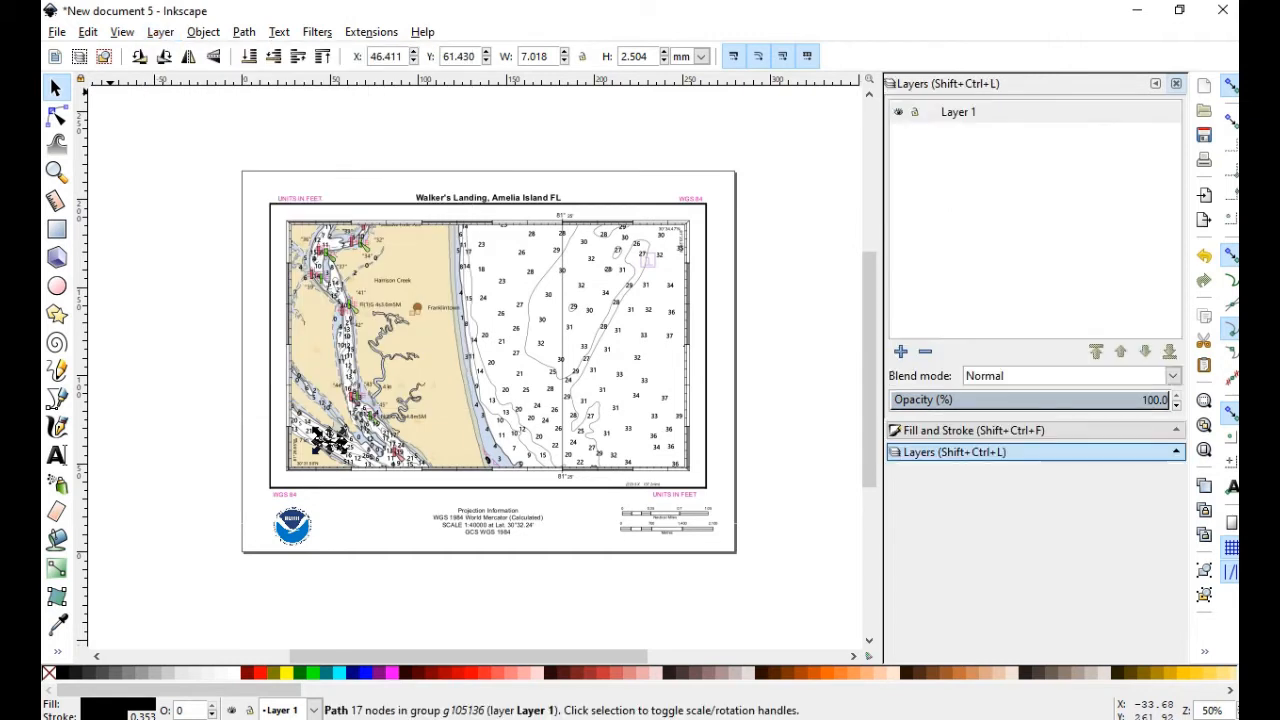
pyautogui.doubleClick(958, 112)
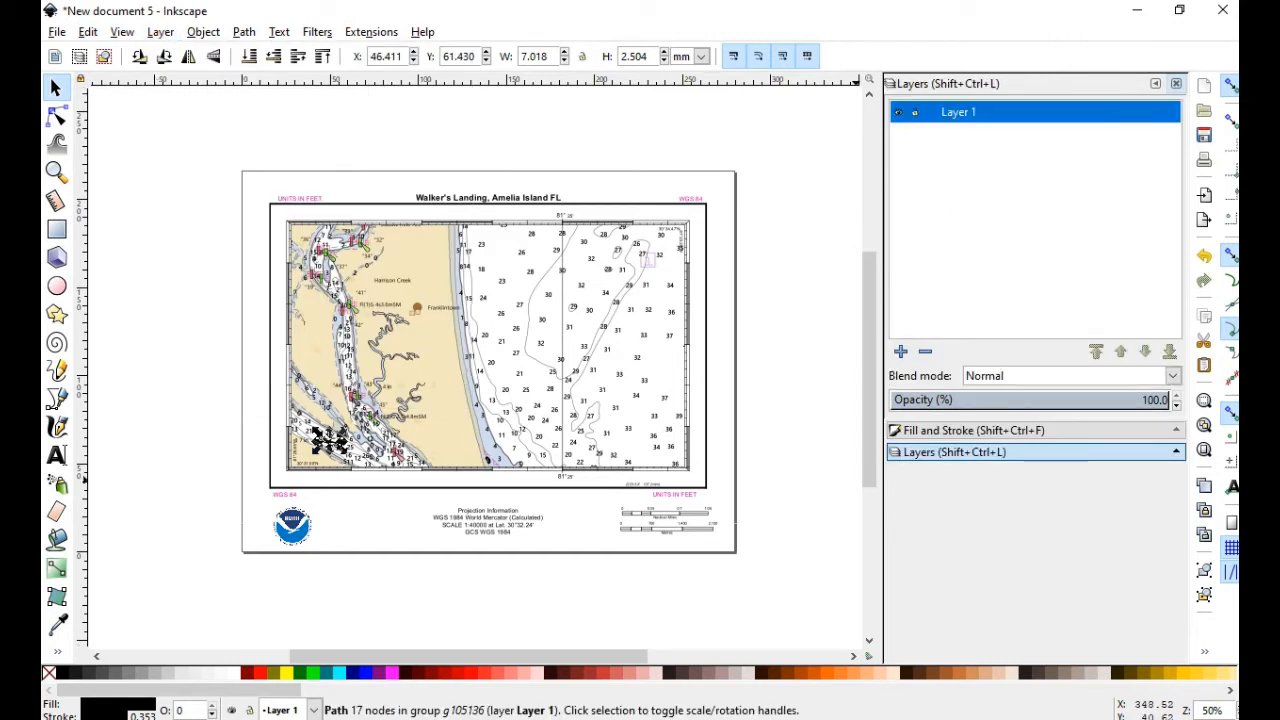
pyautogui.press('BackSpace')
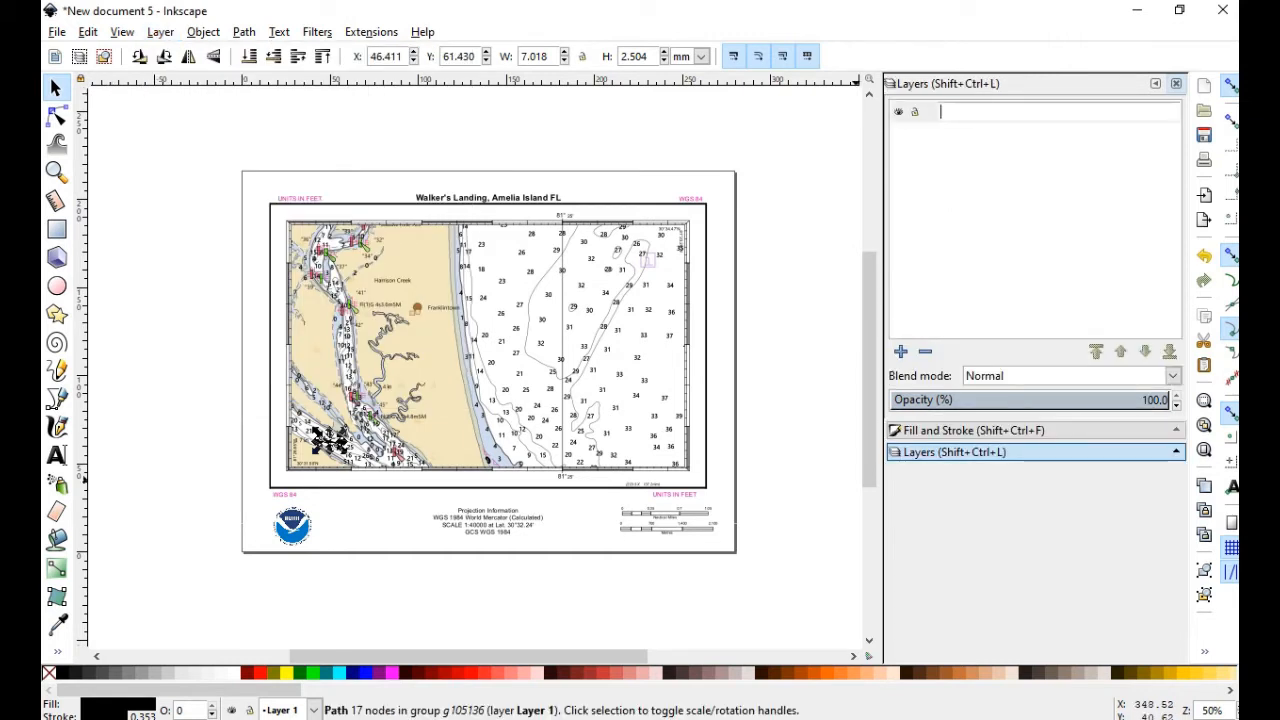
pyautogui.write('Chart')
pyautogui.press('Return')
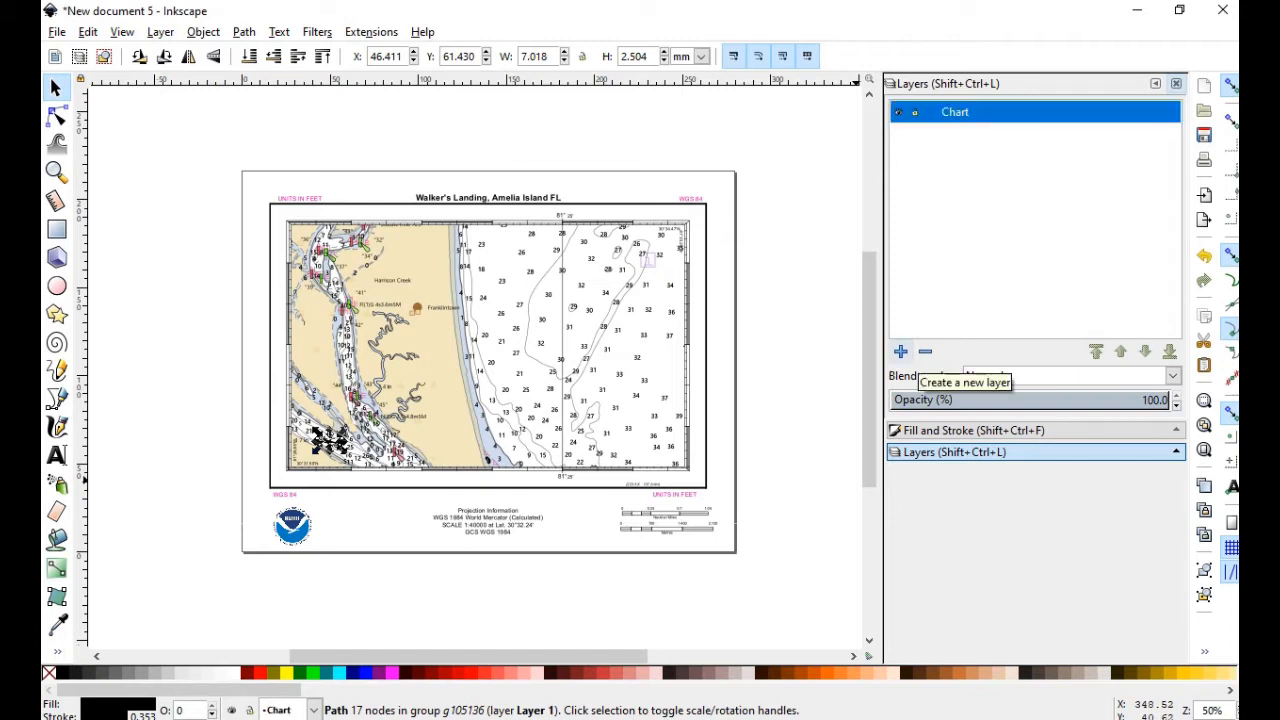
# Add three new layers (Chart 1, Chart 2, Chart 3) above Chart
pyautogui.click(901, 351)
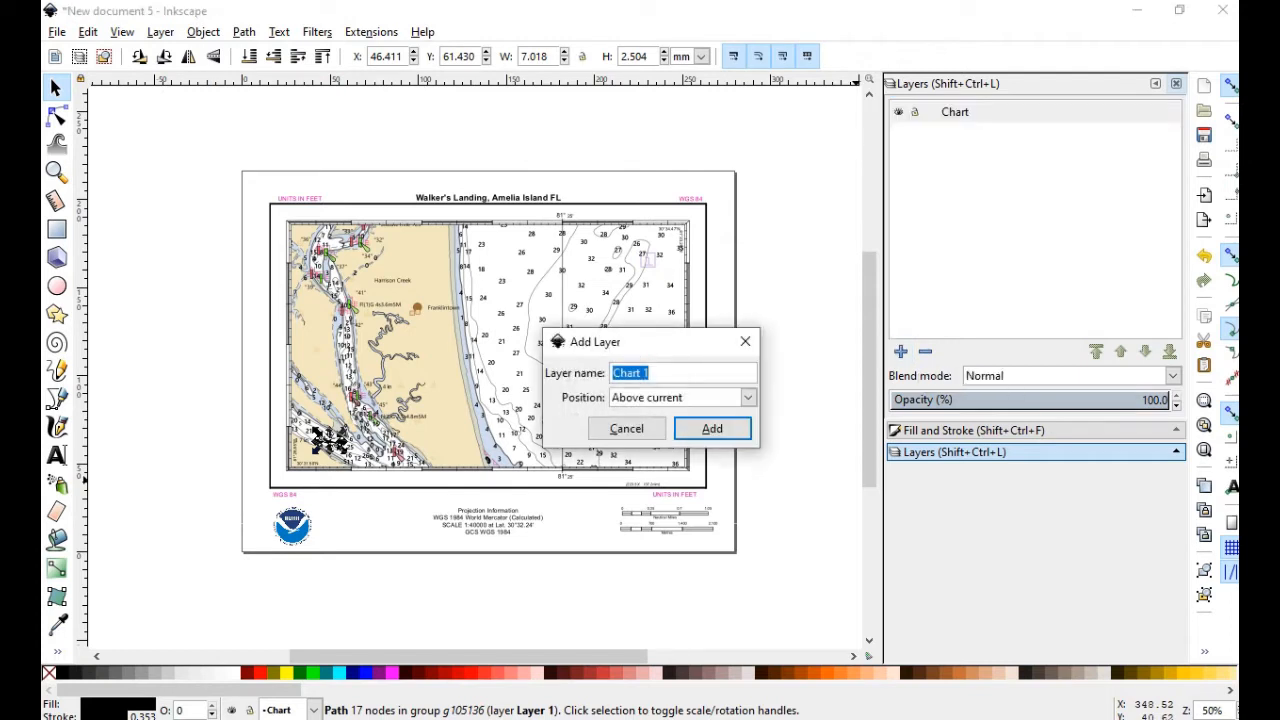
pyautogui.click(901, 351)
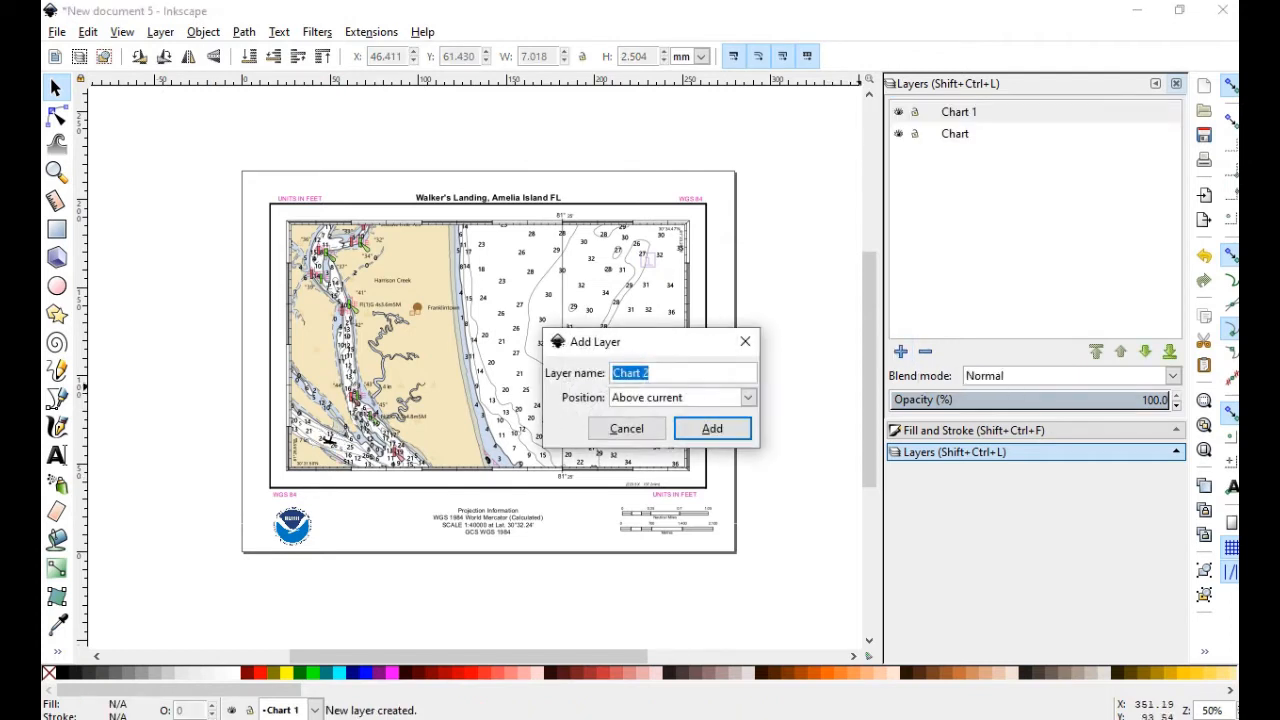
pyautogui.press('Return')
pyautogui.click(901, 351)
pyautogui.click(714, 428)
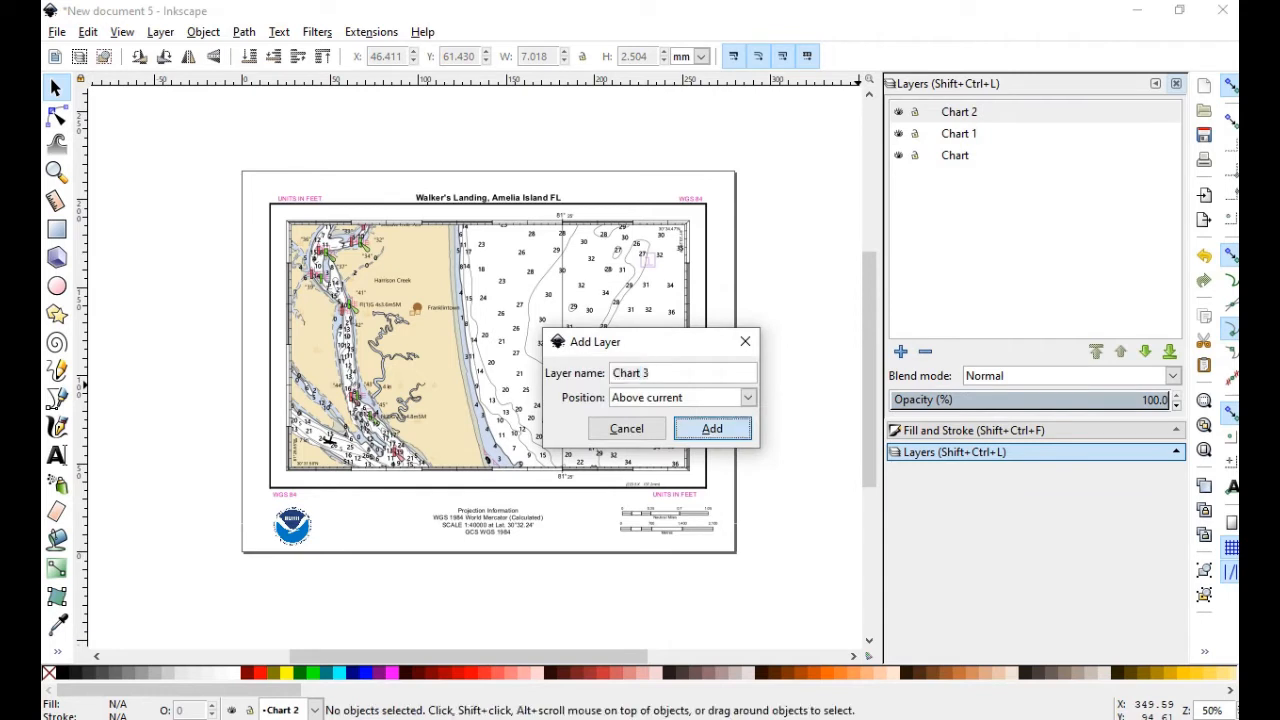
# Rename the Chart 1 layer to 'Chart outline'
pyautogui.click(959, 155)
pyautogui.doubleClick(959, 155)
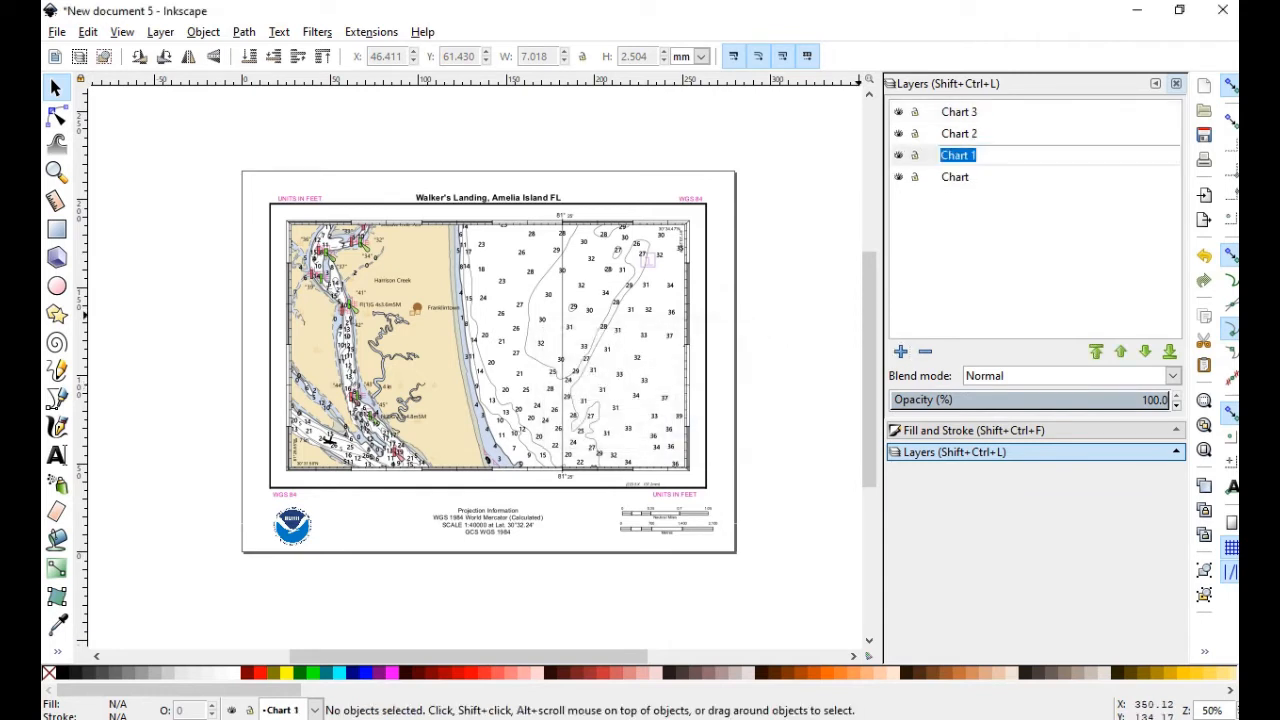
pyautogui.press('BackSpace')
pyautogui.write('Chart outline')
# Rename the Chart 2 layer to 'Contours unedited', correcting the typo
pyautogui.doubleClick(959, 134)
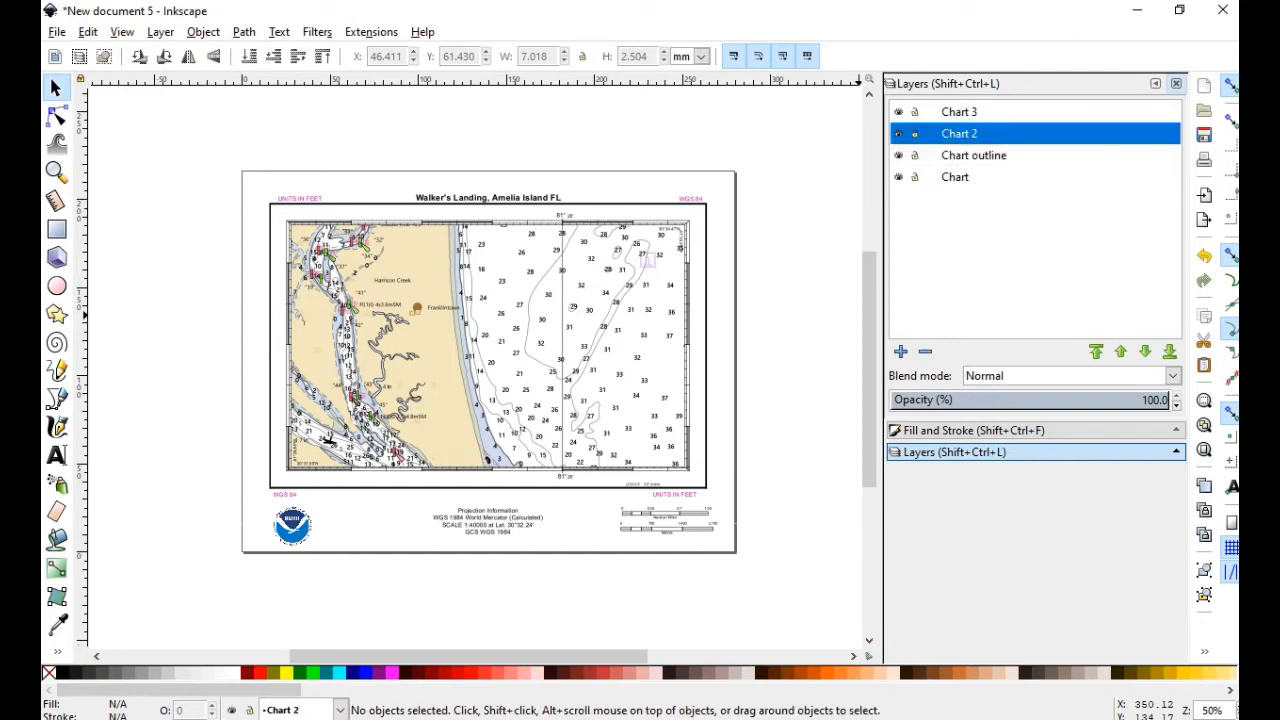
pyautogui.press('BackSpace')
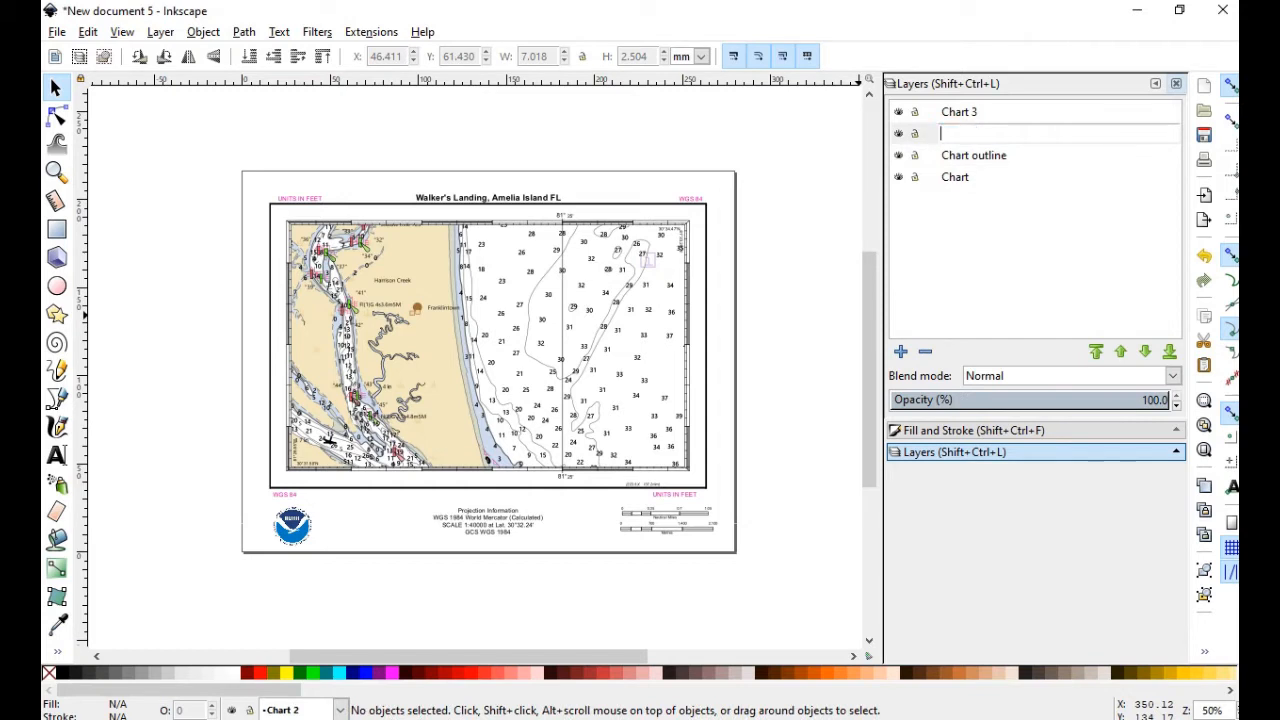
pyautogui.write('Contours uneduted')
pyautogui.press('Left')
pyautogui.press('Left')
pyautogui.press('BackSpace')
pyautogui.press('BackSpace')
pyautogui.write('it')
# Rename the Chart 3 layer to 'Contours Selected'
pyautogui.doubleClick(958, 112)
pyautogui.press('BackSpace')
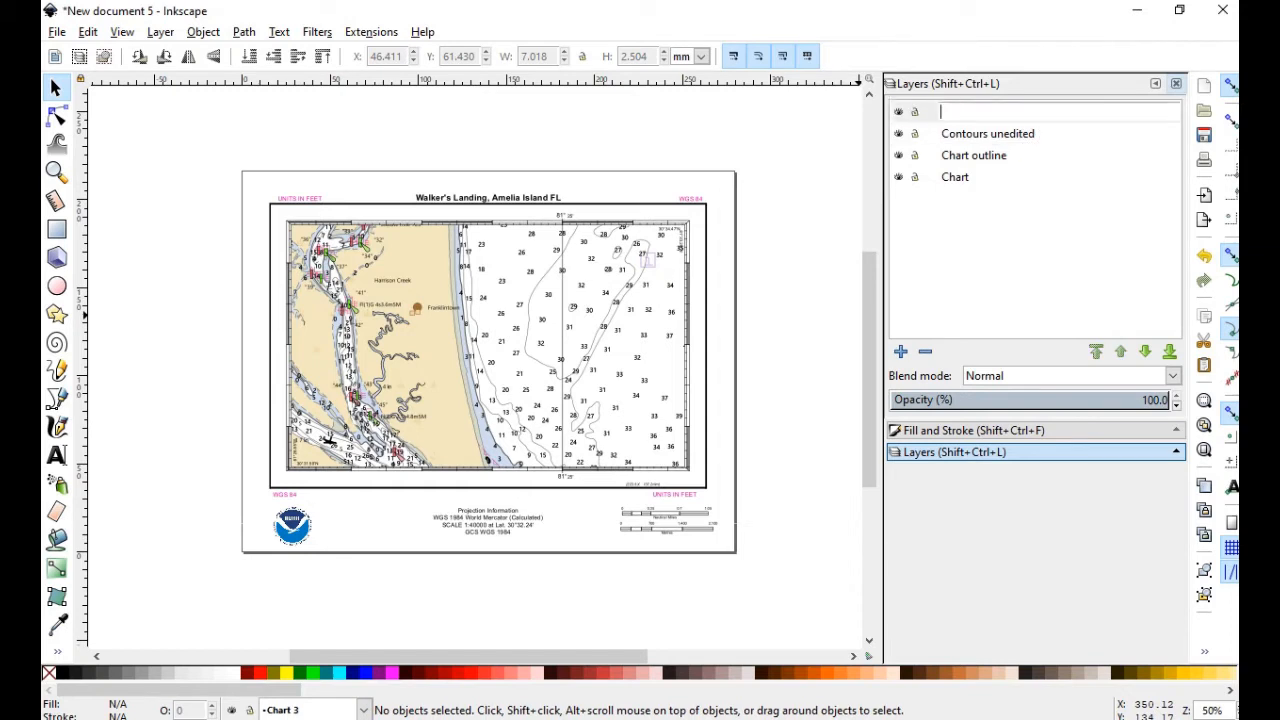
pyautogui.write('C')
pyautogui.write('ontou')
pyautogui.write('rs ')
pyautogui.write('DS')
pyautogui.press('BackSpace')
pyautogui.press('BackSpace')
pyautogui.write('Selected')
pyautogui.press('Return')
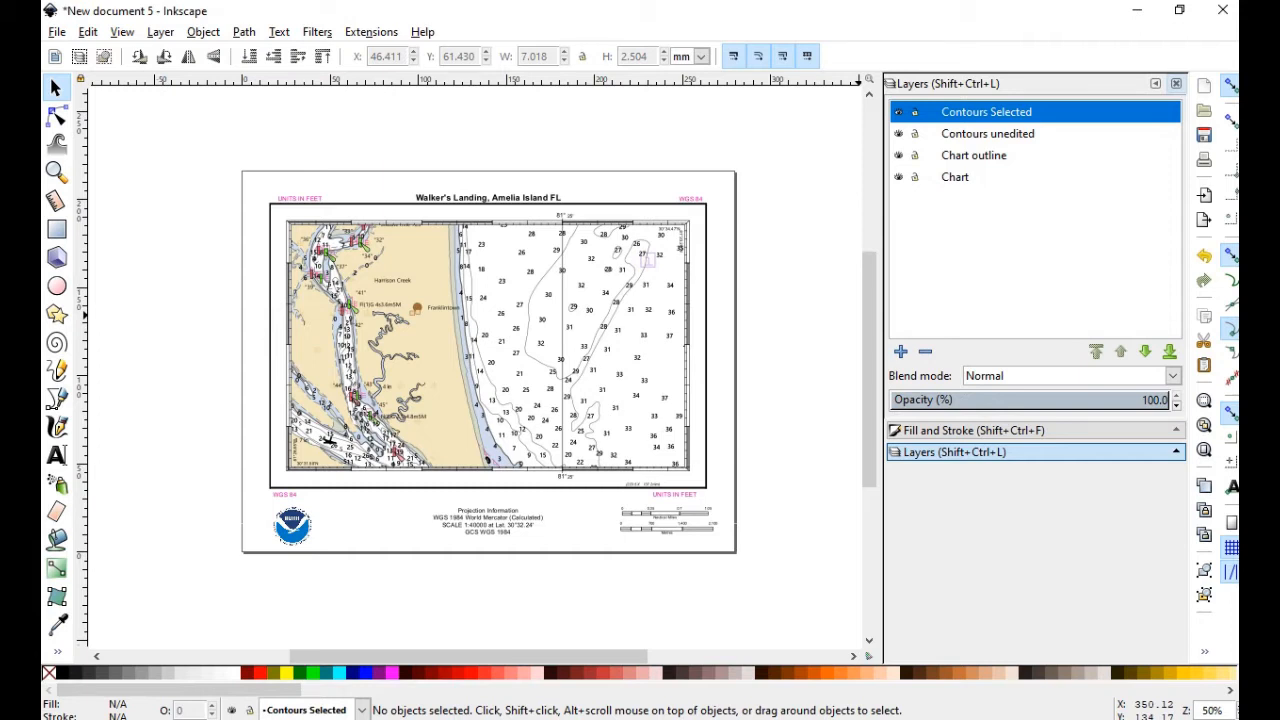
# Hide the Contours unedited and Contours Selected layers, leaving Chart visible
pyautogui.click(899, 177)
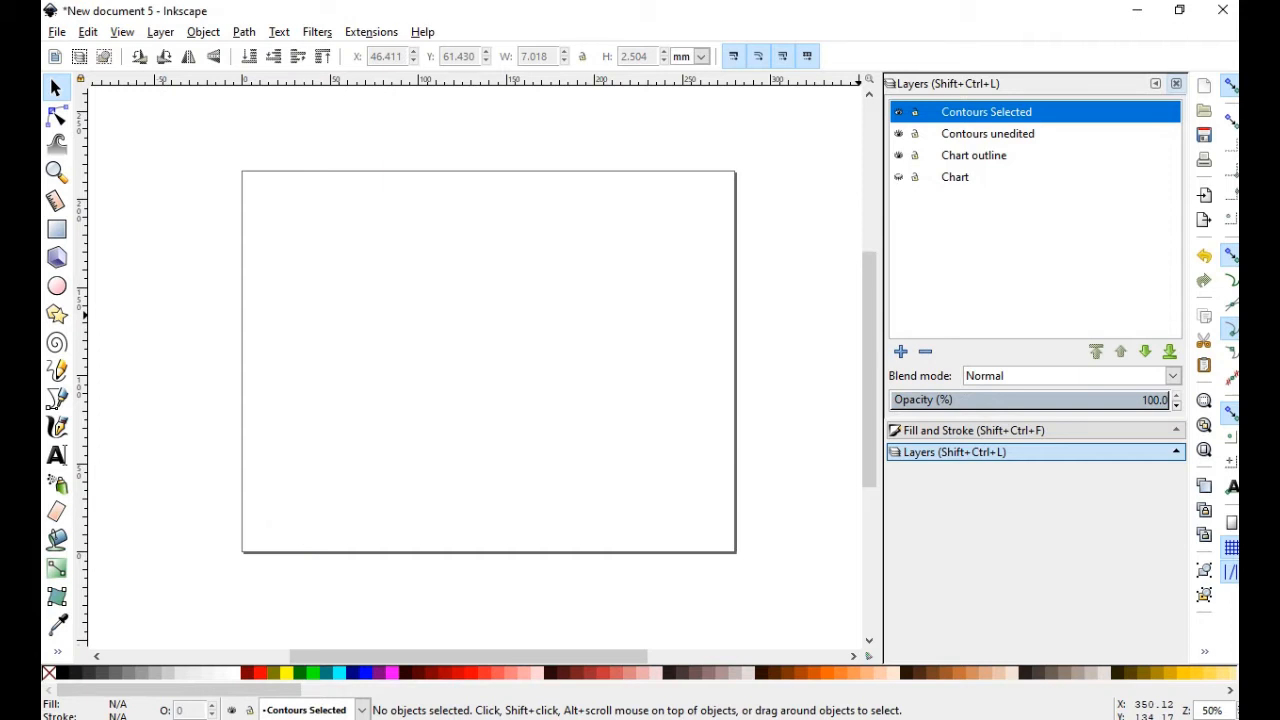
pyautogui.click(899, 177)
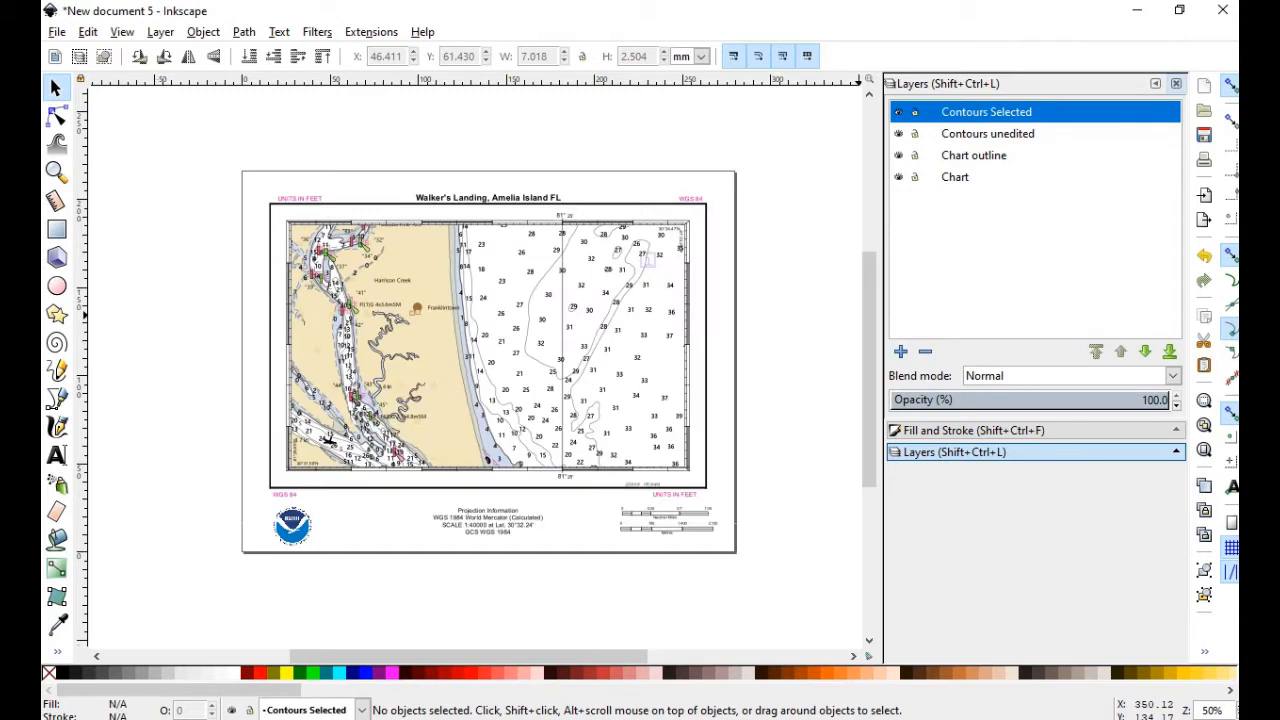
pyautogui.click(899, 134)
pyautogui.click(899, 112)
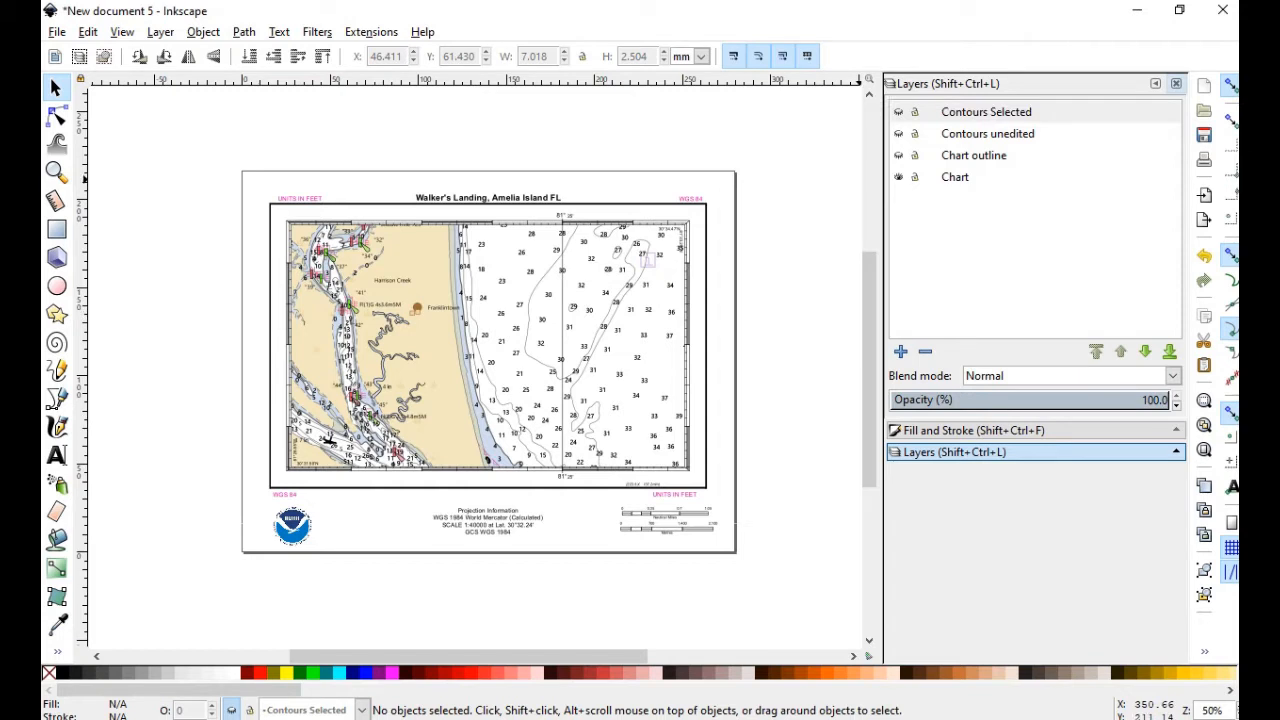
# Keep Chart outline visible, make Chart the current layer, and switch to the Node tool
pyautogui.click(974, 155)
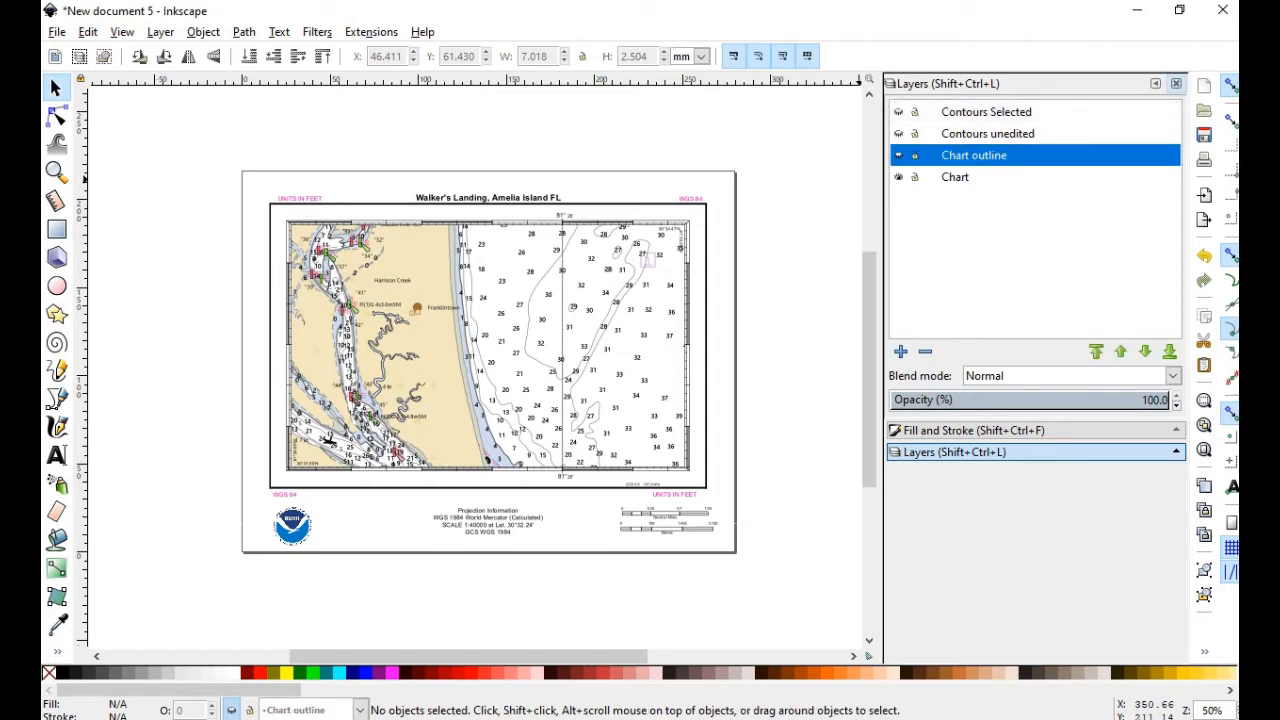
pyautogui.click(899, 155)
pyautogui.click(902, 177)
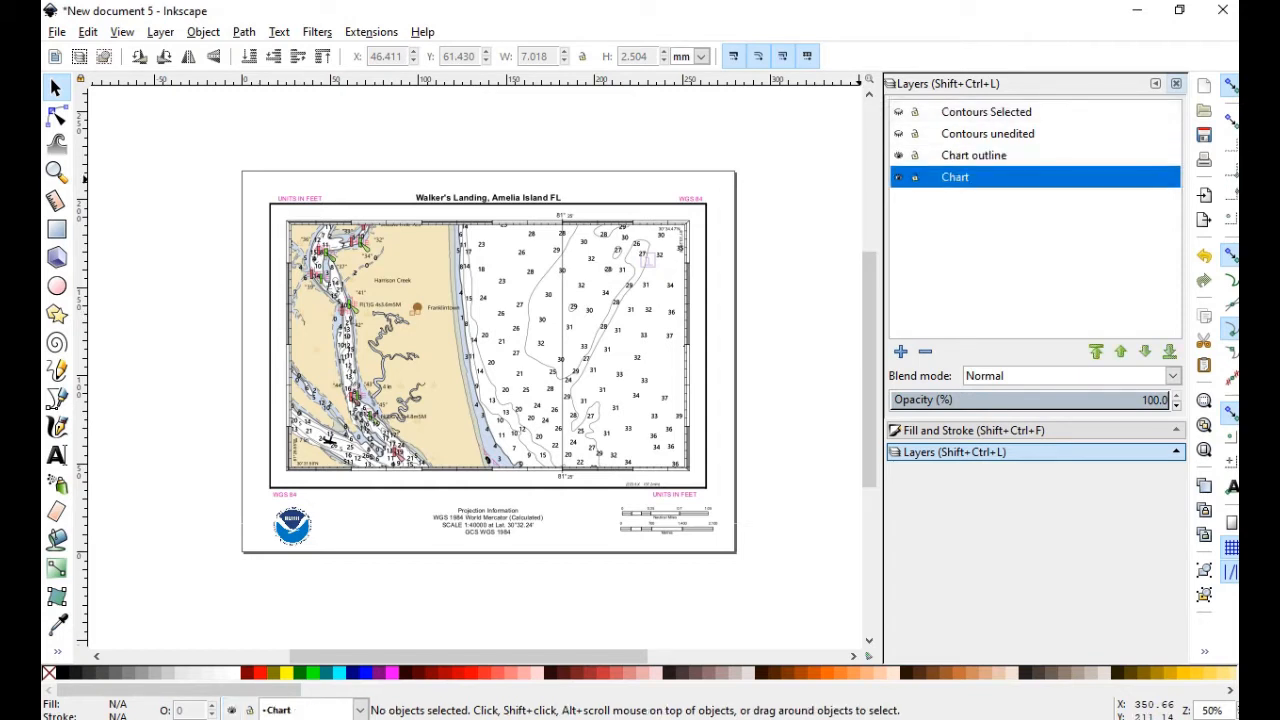
pyautogui.click(57, 118)
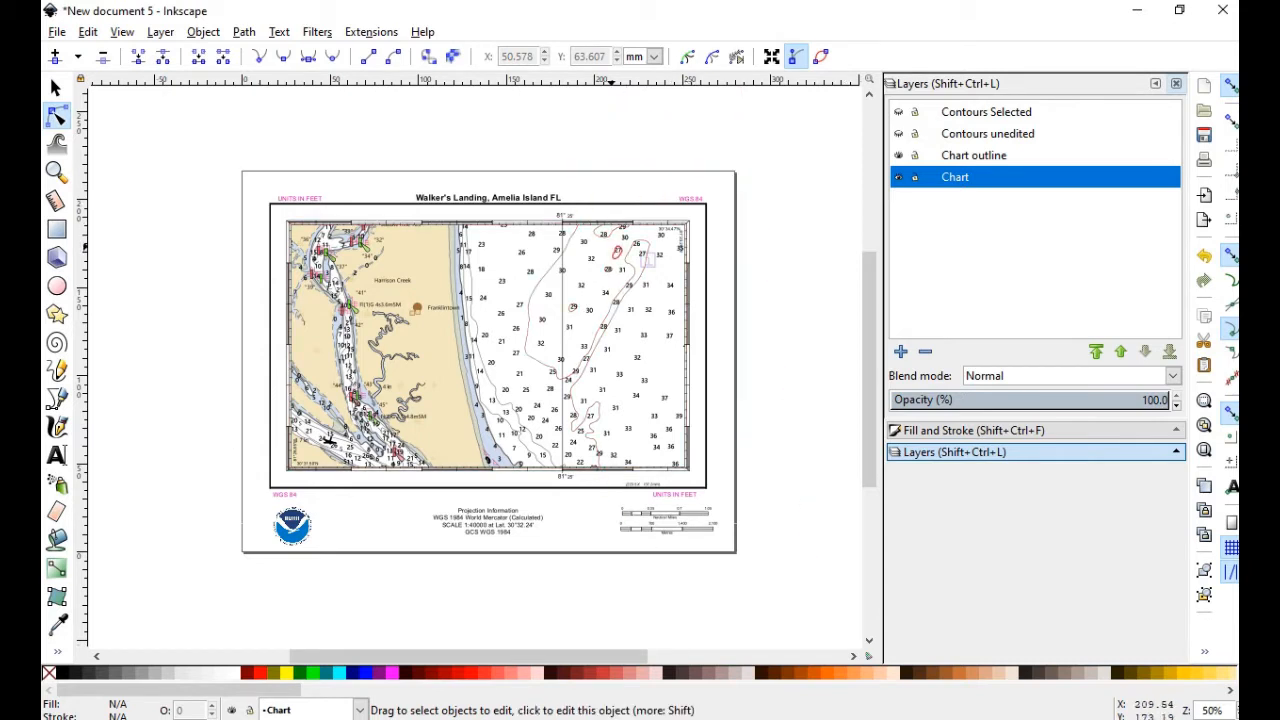
# Zoom in and duplicate the chart's inner border path
pyautogui.scroll(2, 628, 224)
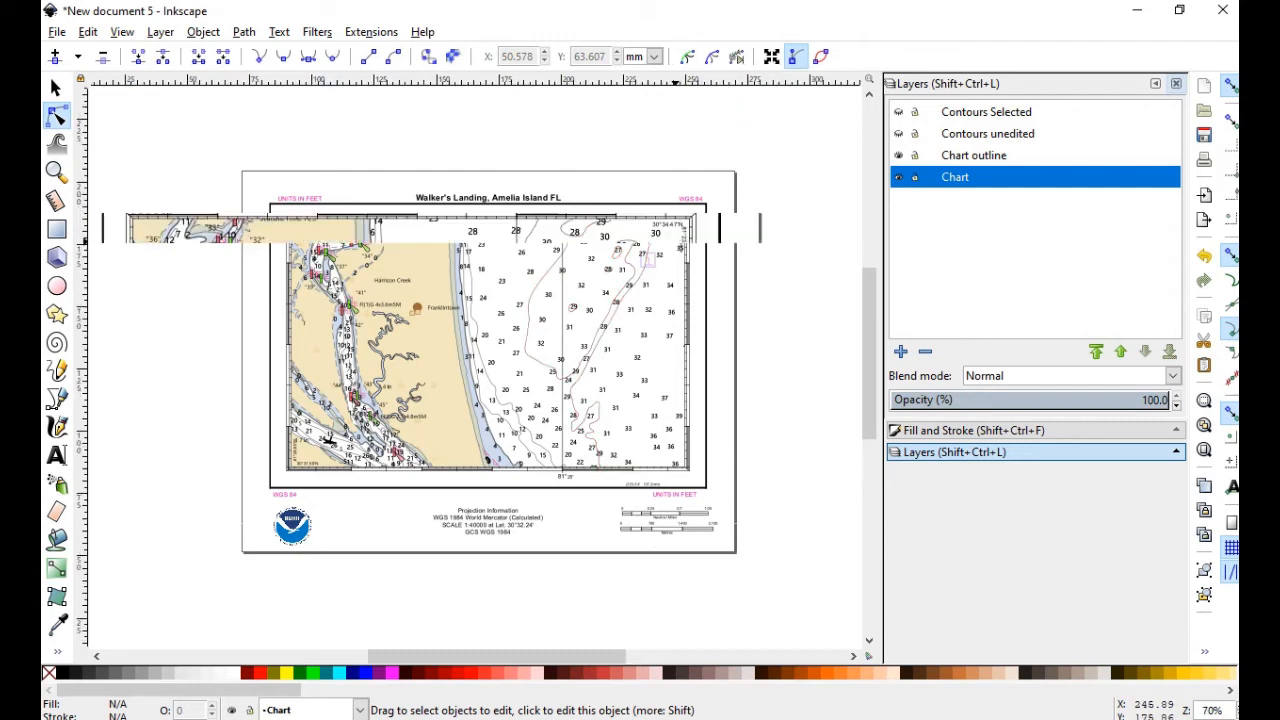
pyautogui.scroll(1, 705, 228)
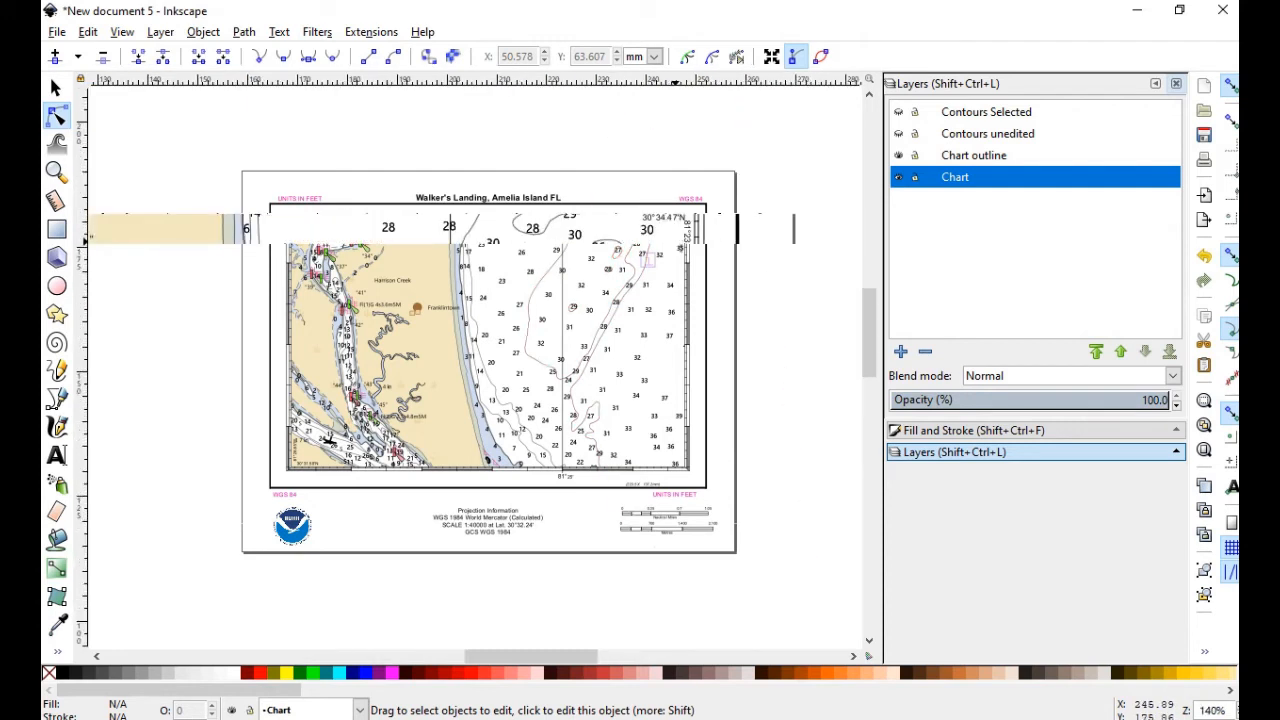
pyautogui.scroll(2, 698, 227)
pyautogui.scroll(1, 698, 227)
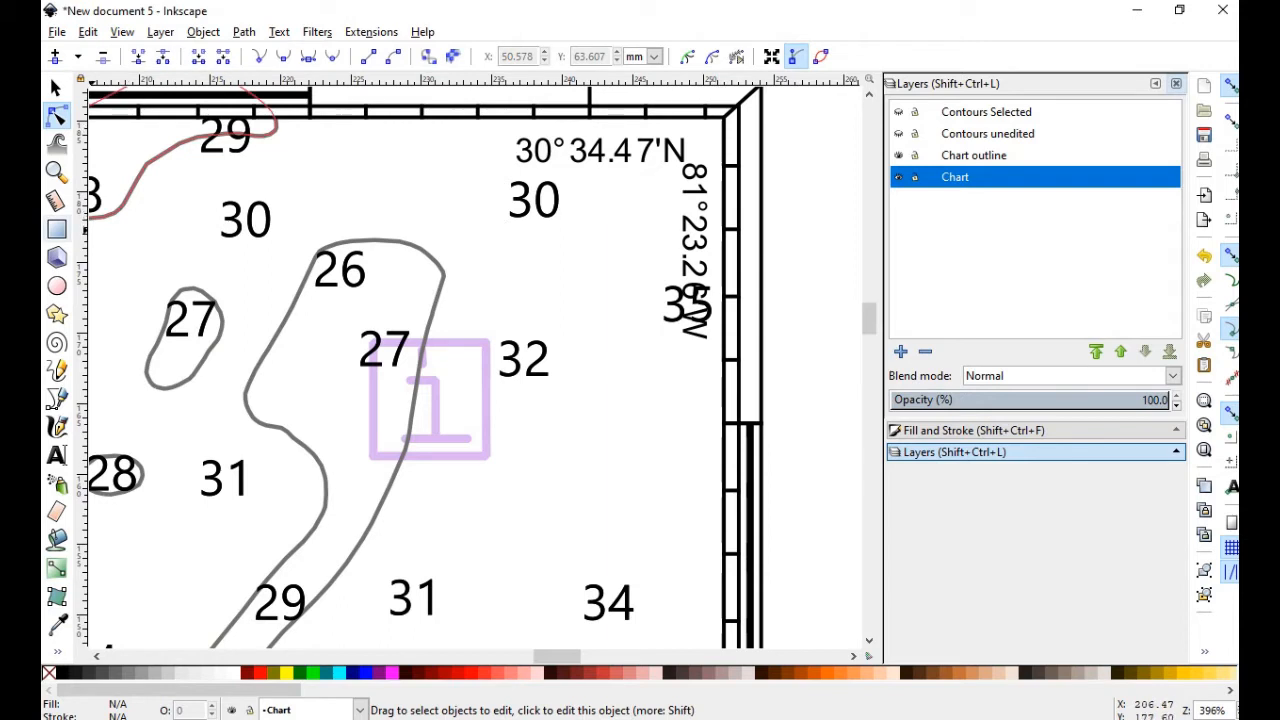
pyautogui.press('F4')
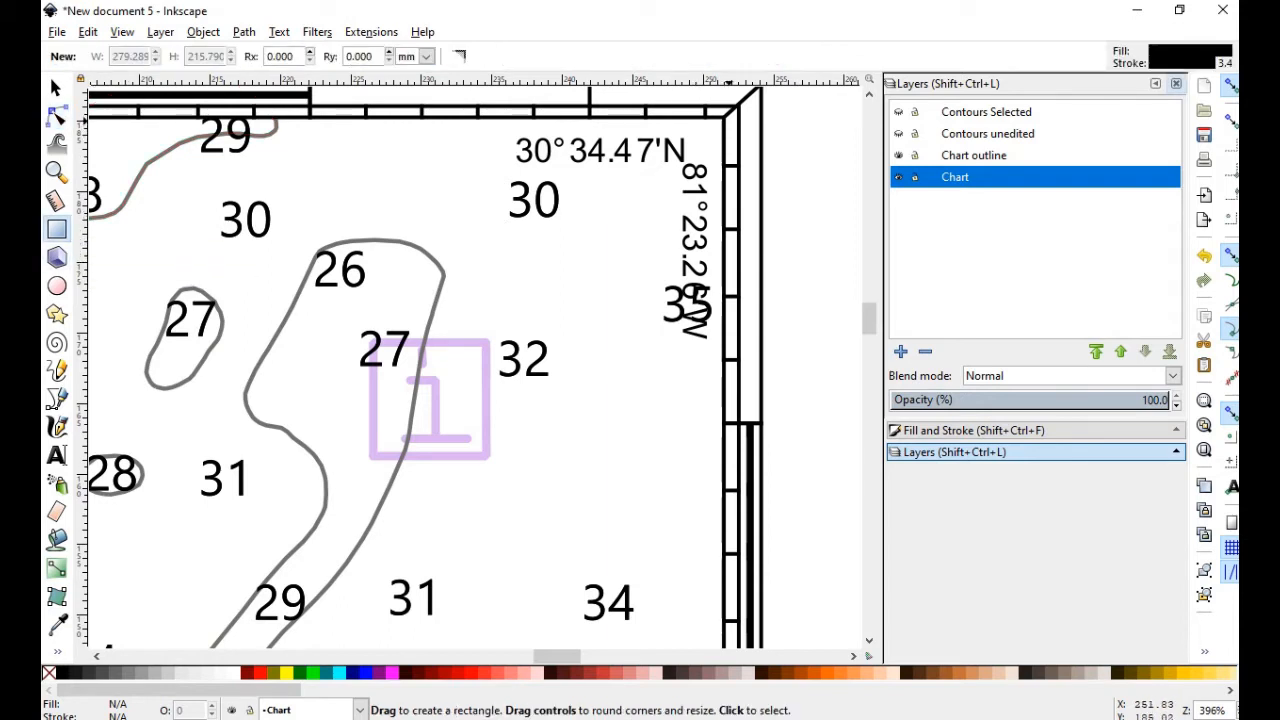
pyautogui.press('F2')
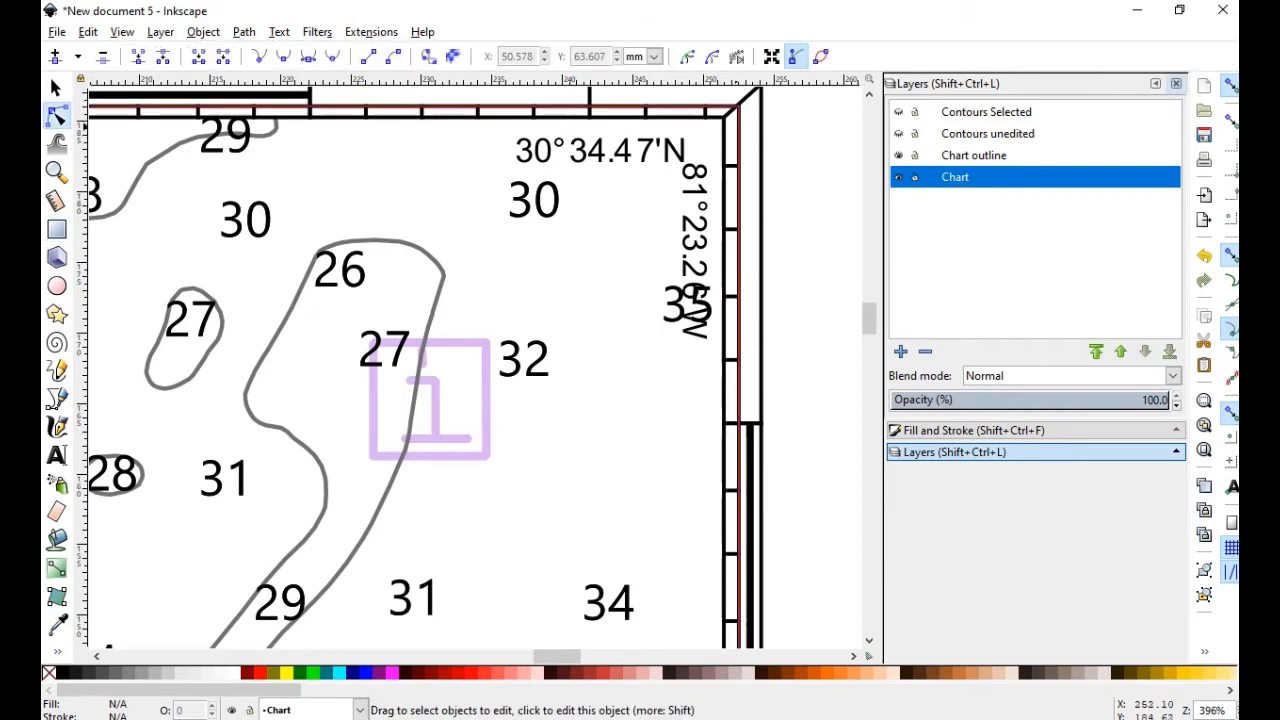
pyautogui.click(724, 124)
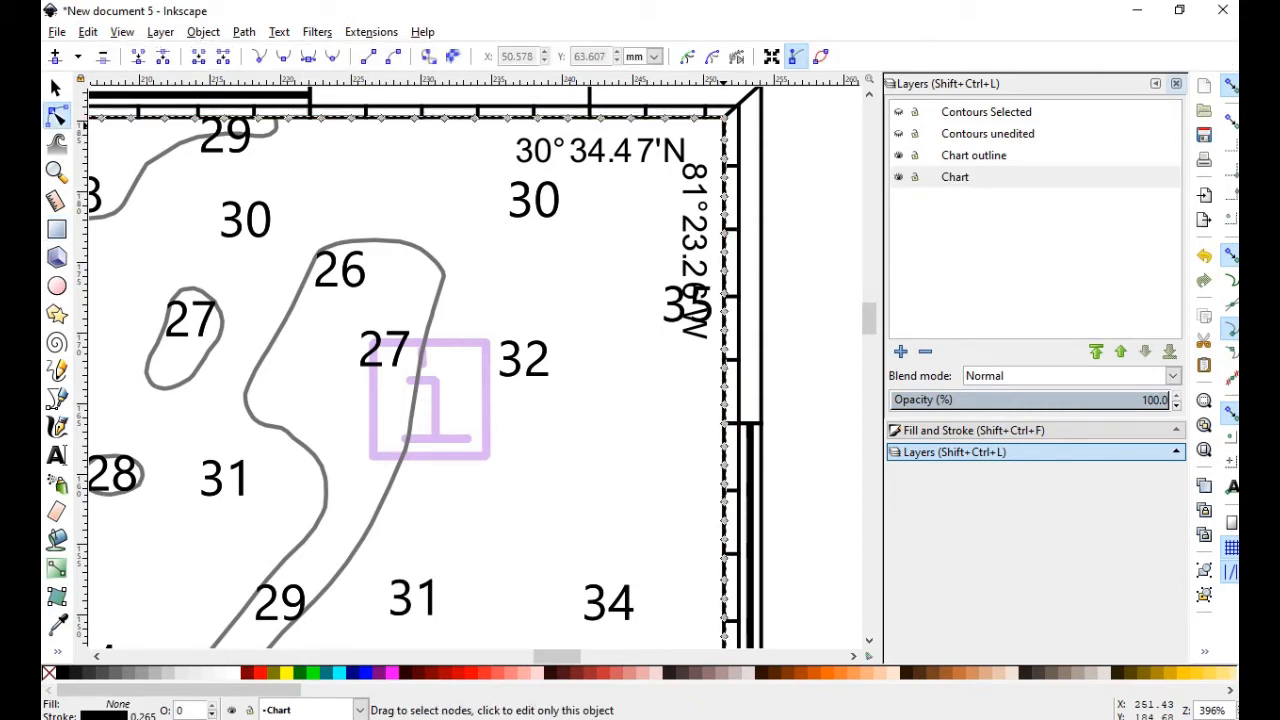
pyautogui.rightClick(723, 125)
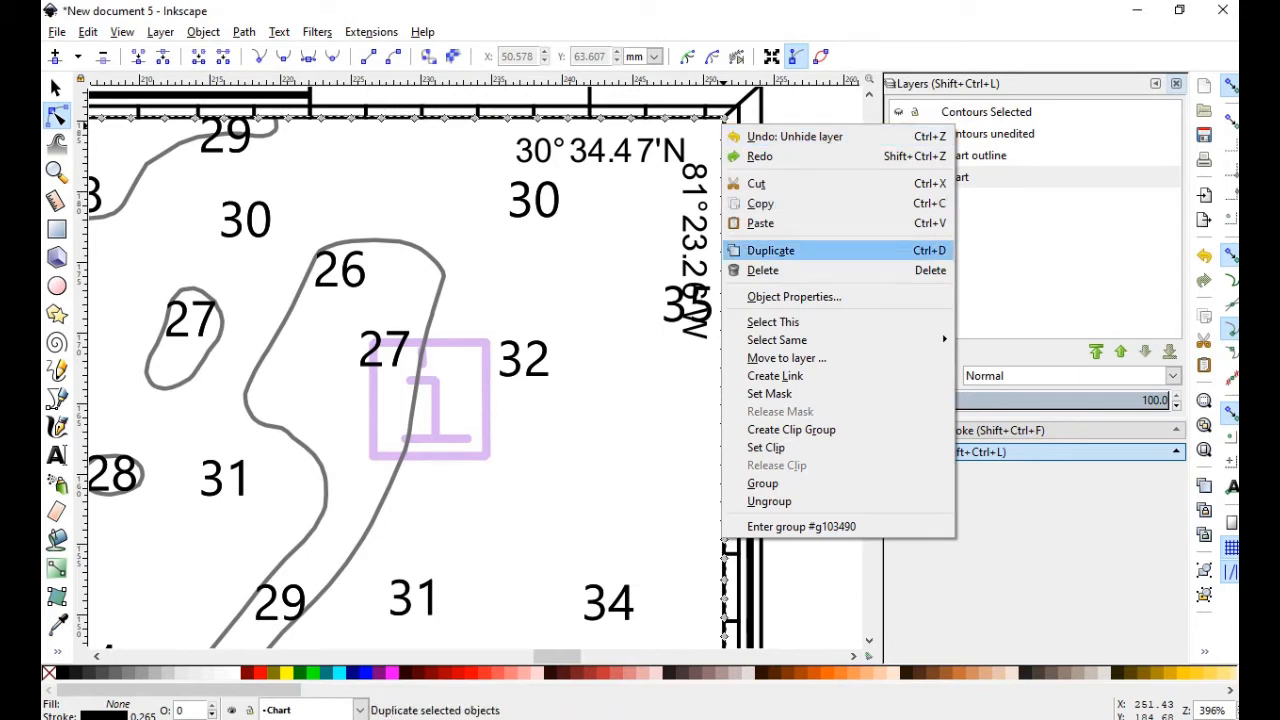
pyautogui.click(770, 250)
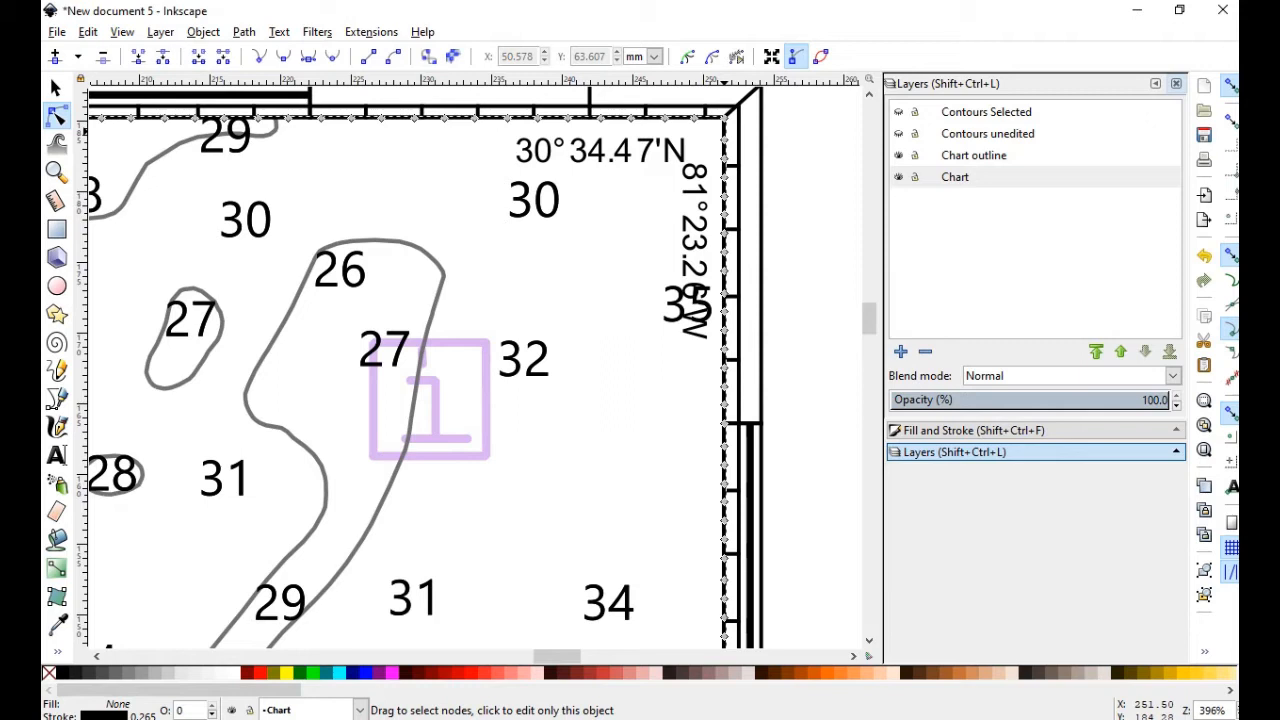
# Move the duplicated border to the Chart outline layer and hide Chart to check it
pyautogui.rightClick(723, 130)
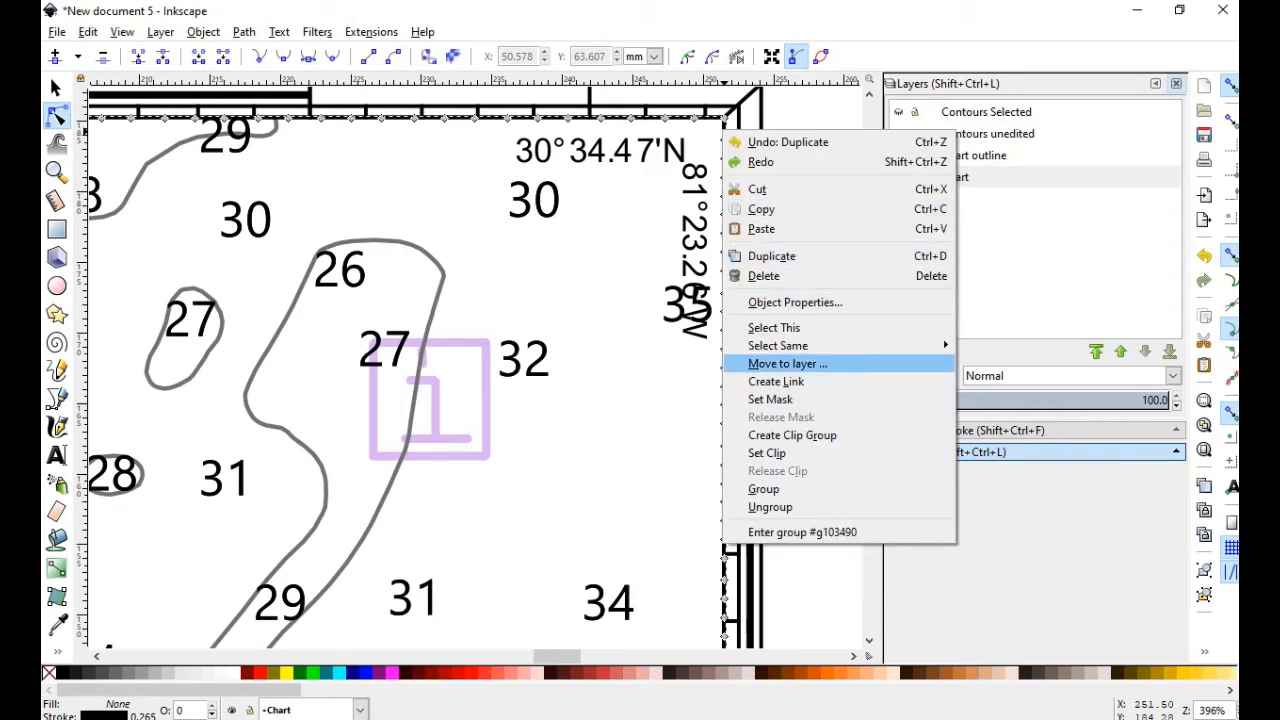
pyautogui.click(788, 364)
pyautogui.click(633, 358)
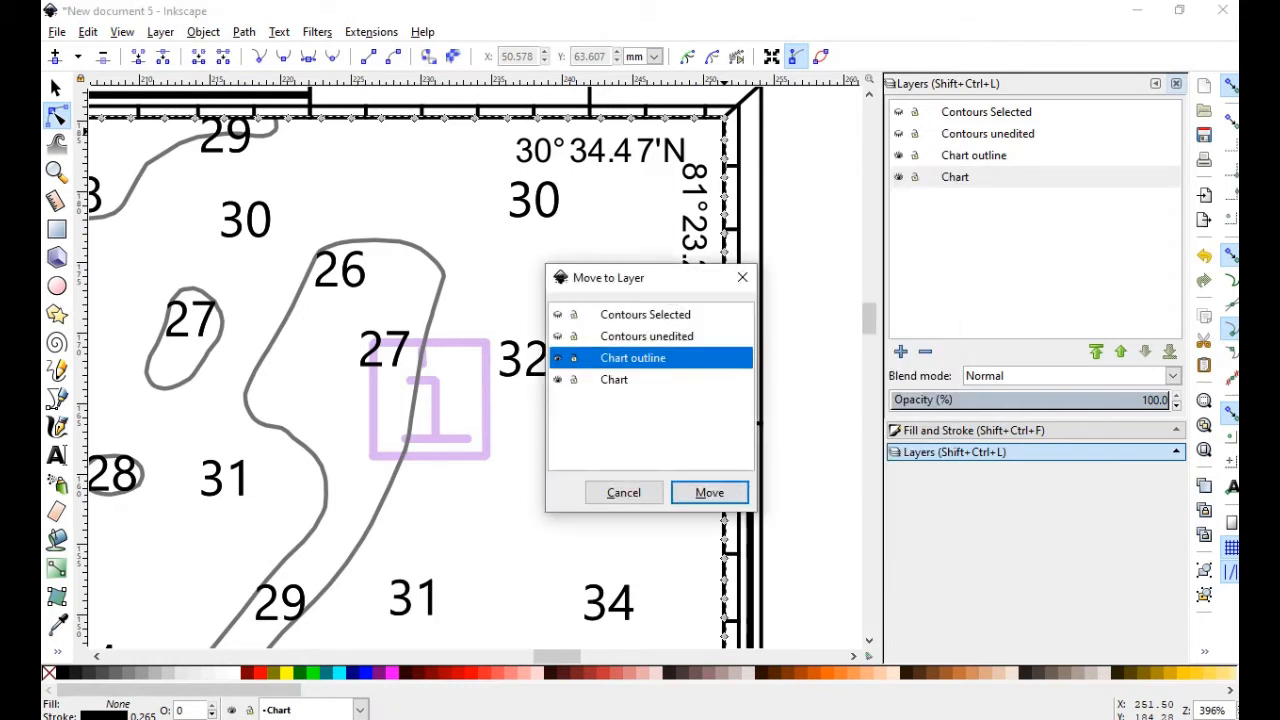
pyautogui.click(709, 492)
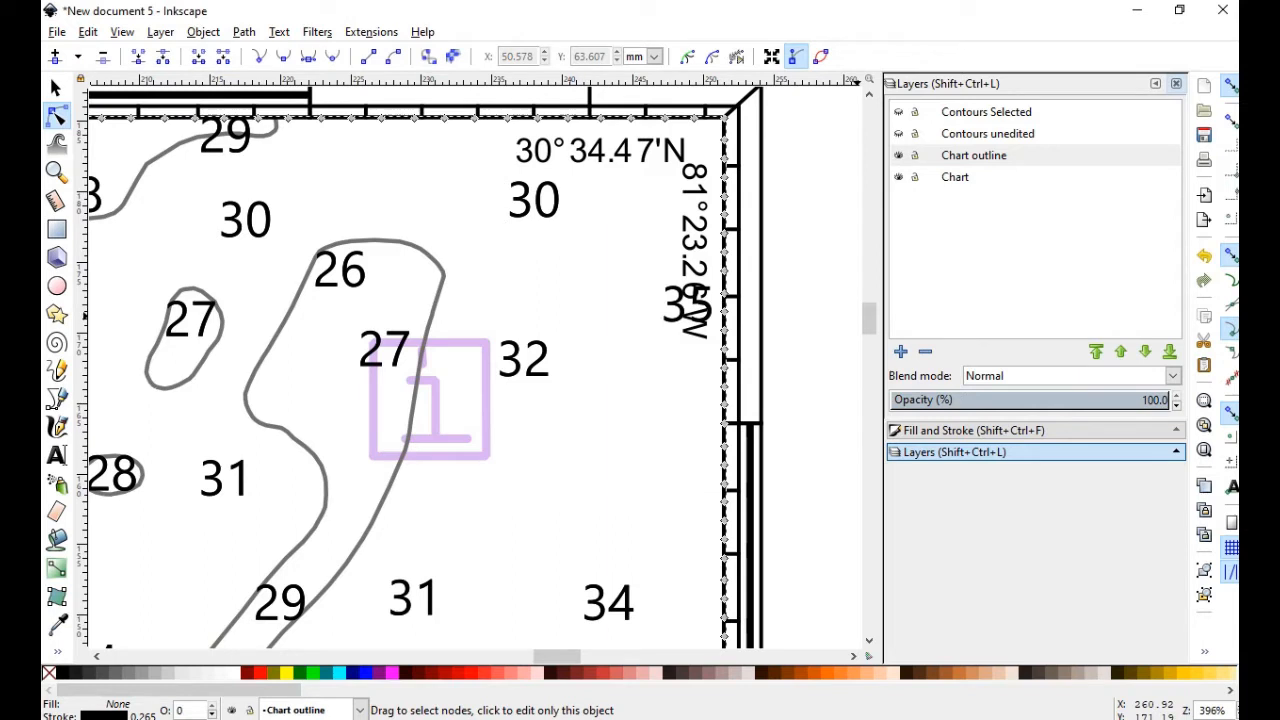
pyautogui.click(899, 177)
pyautogui.click(56, 88)
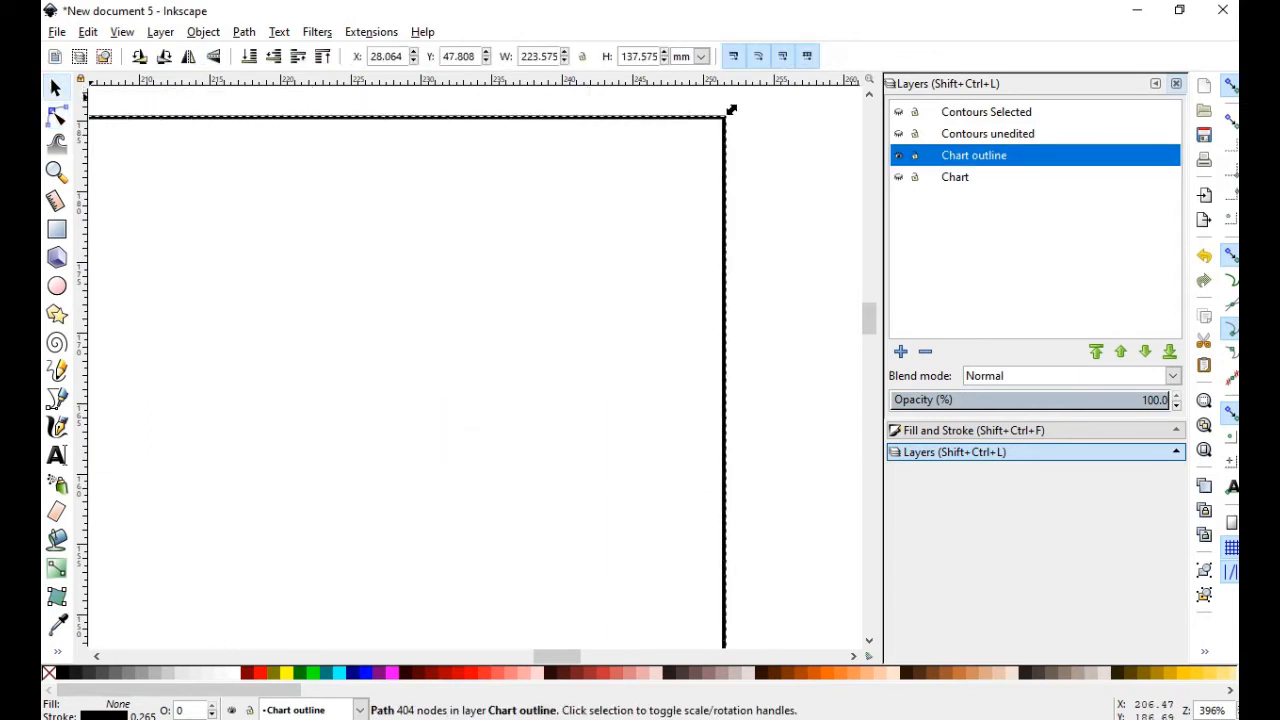
pyautogui.scroll(-1, 650, 240)
pyautogui.scroll(-1, 650, 240)
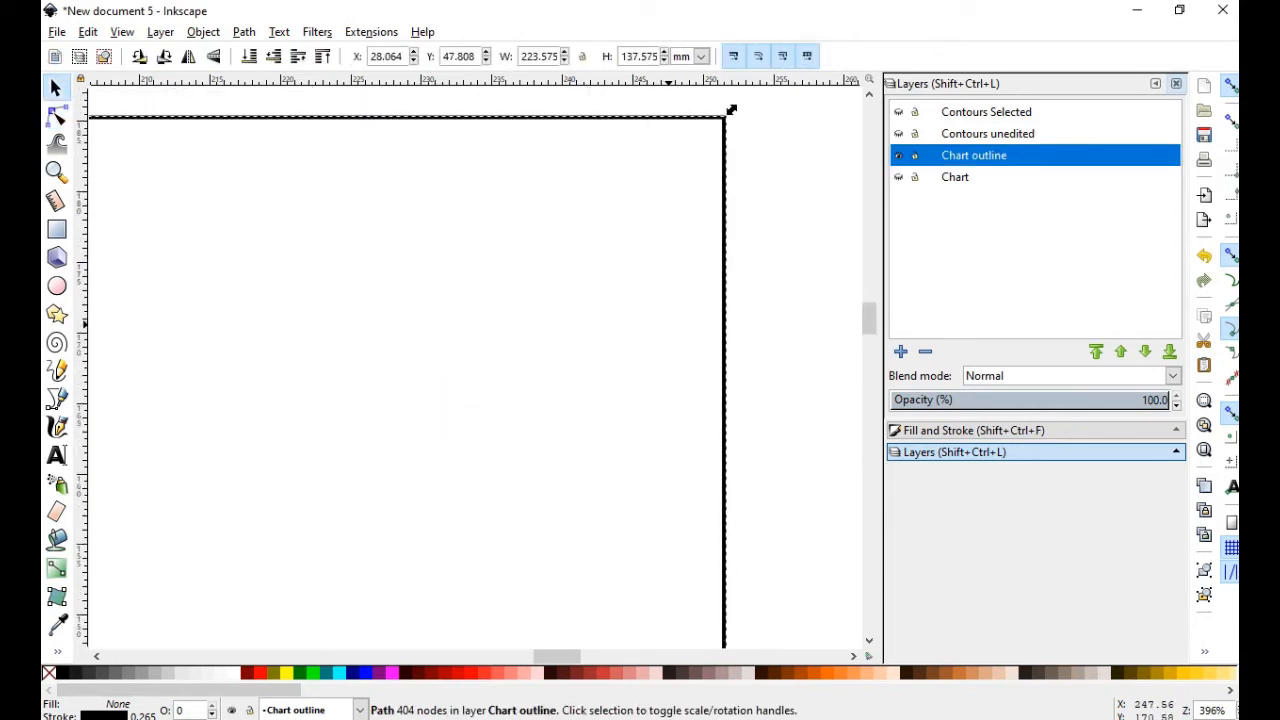
pyautogui.scroll(-2, 731, 110)
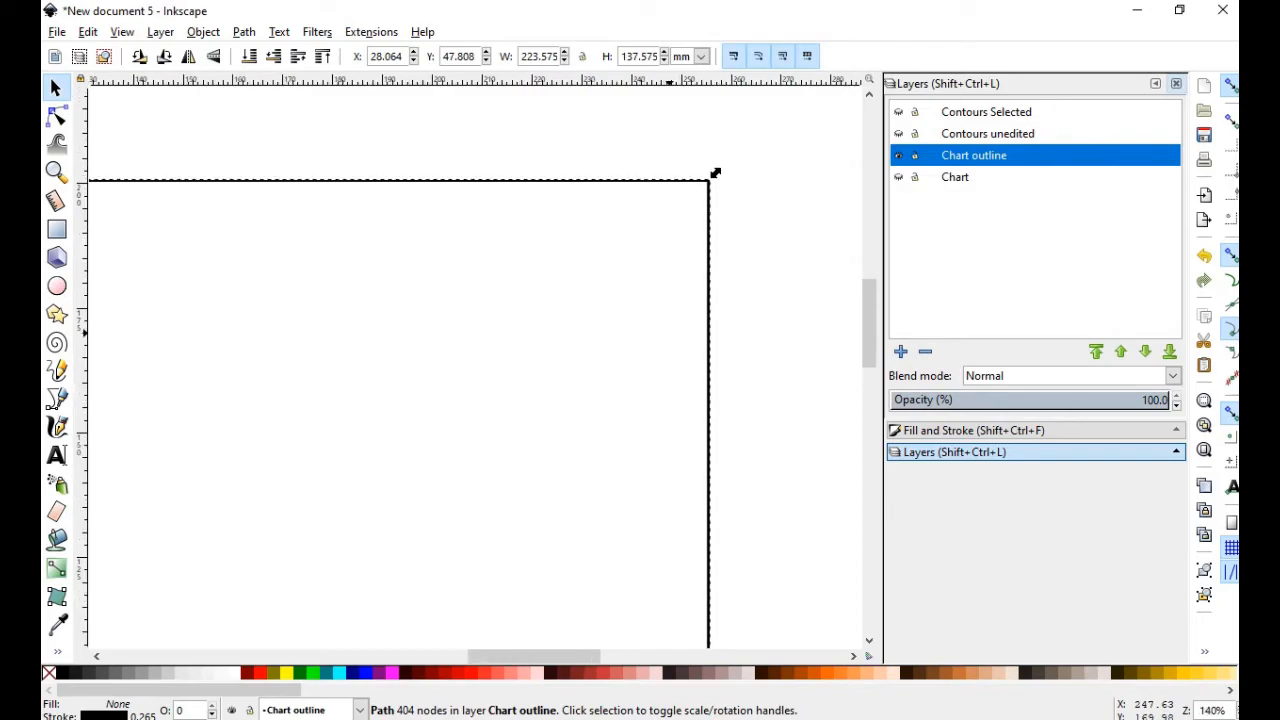
pyautogui.scroll(-3, 715, 173)
pyautogui.click(715, 173)
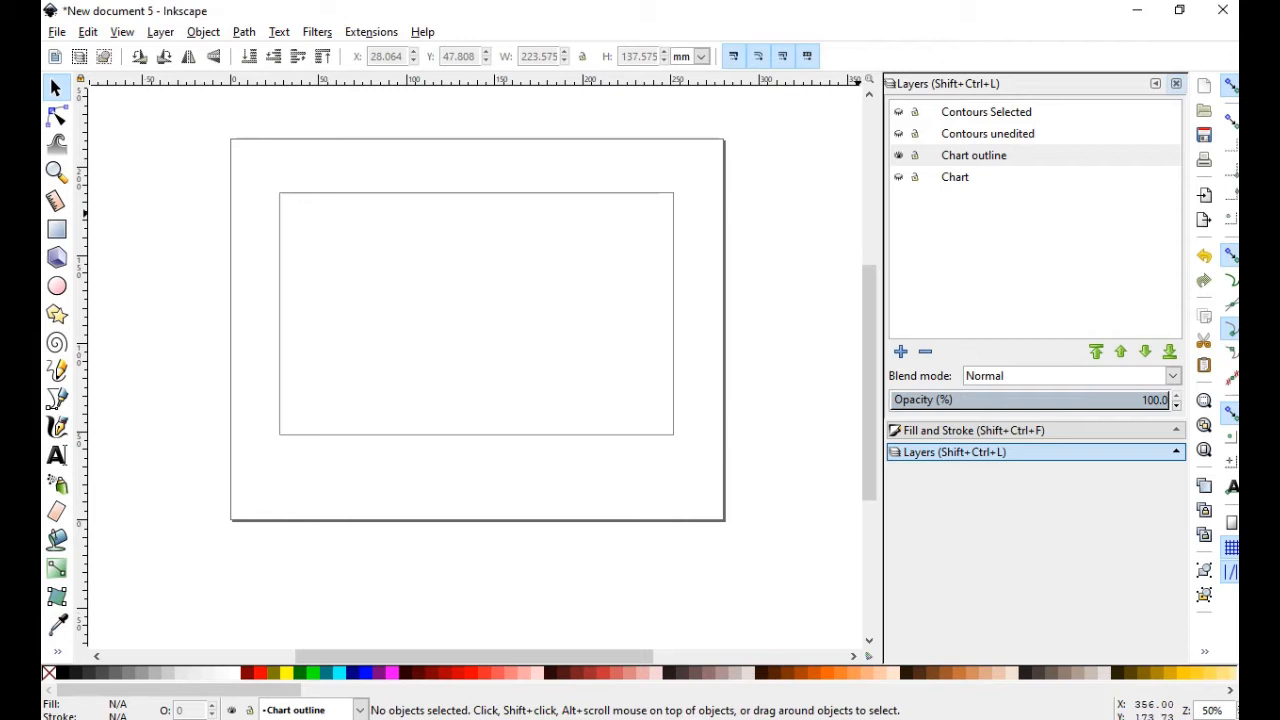
pyautogui.click(898, 177)
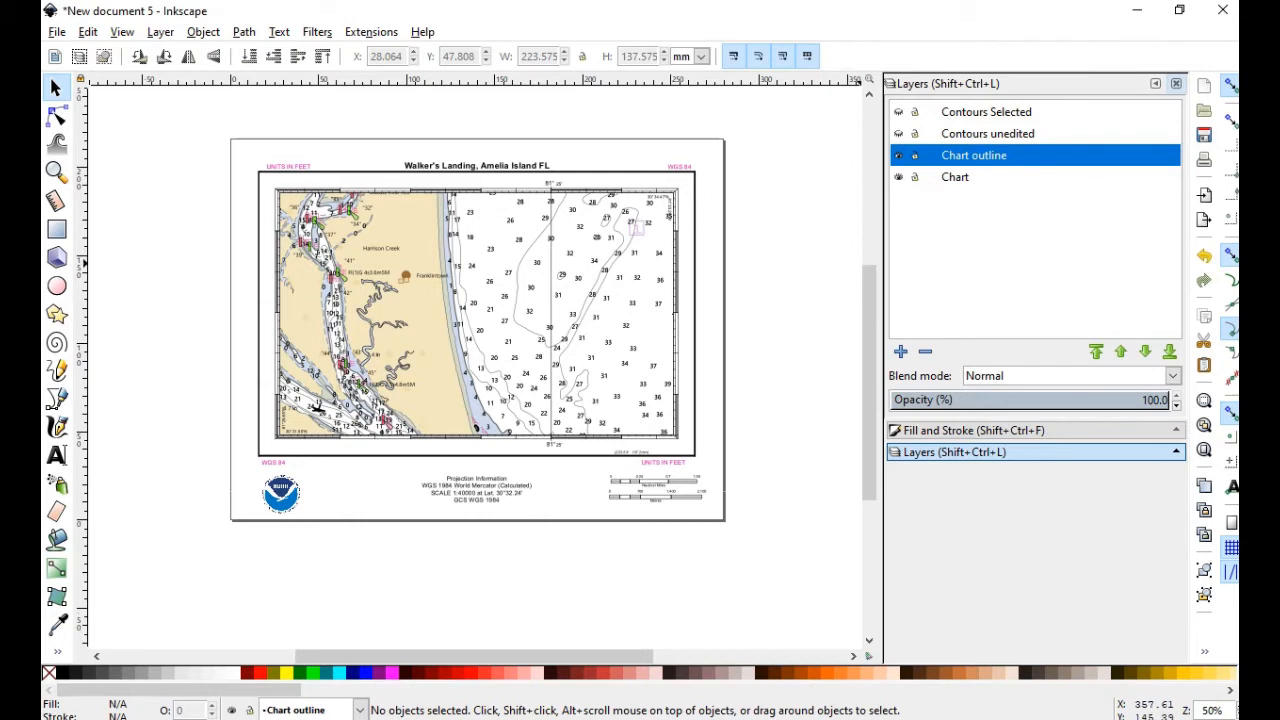
pyautogui.click(898, 177)
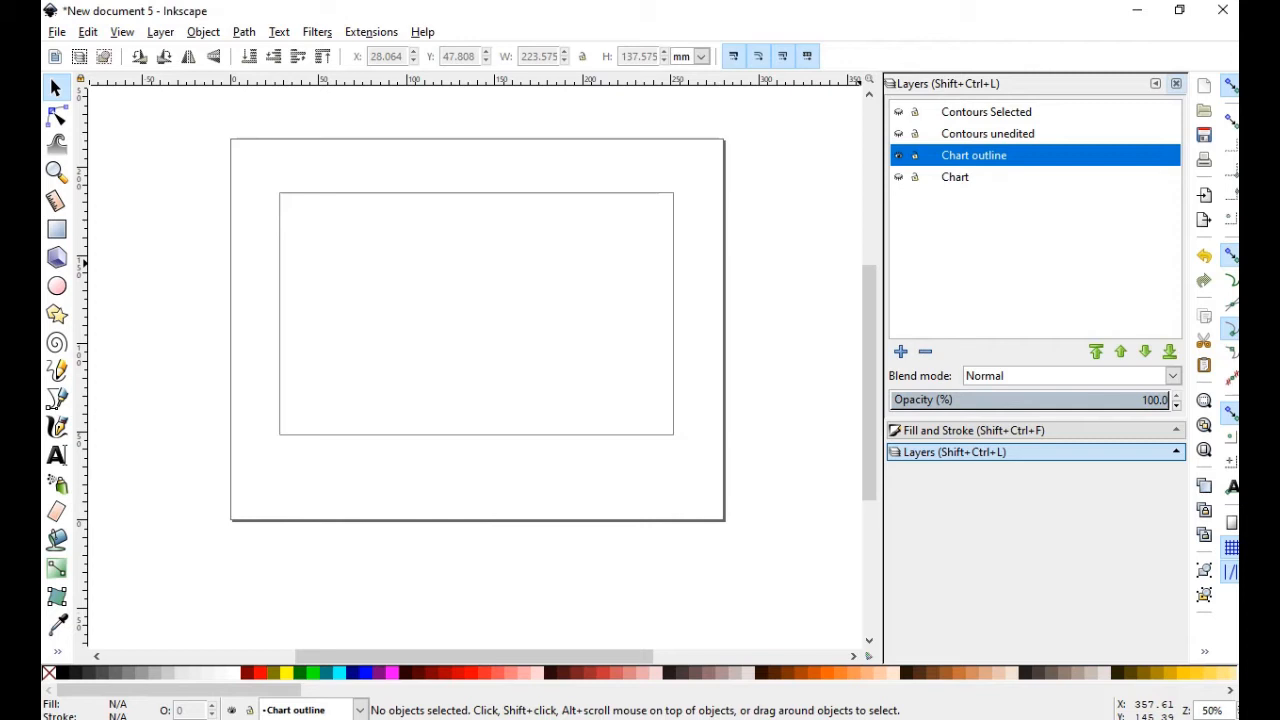
pyautogui.click(231, 710)
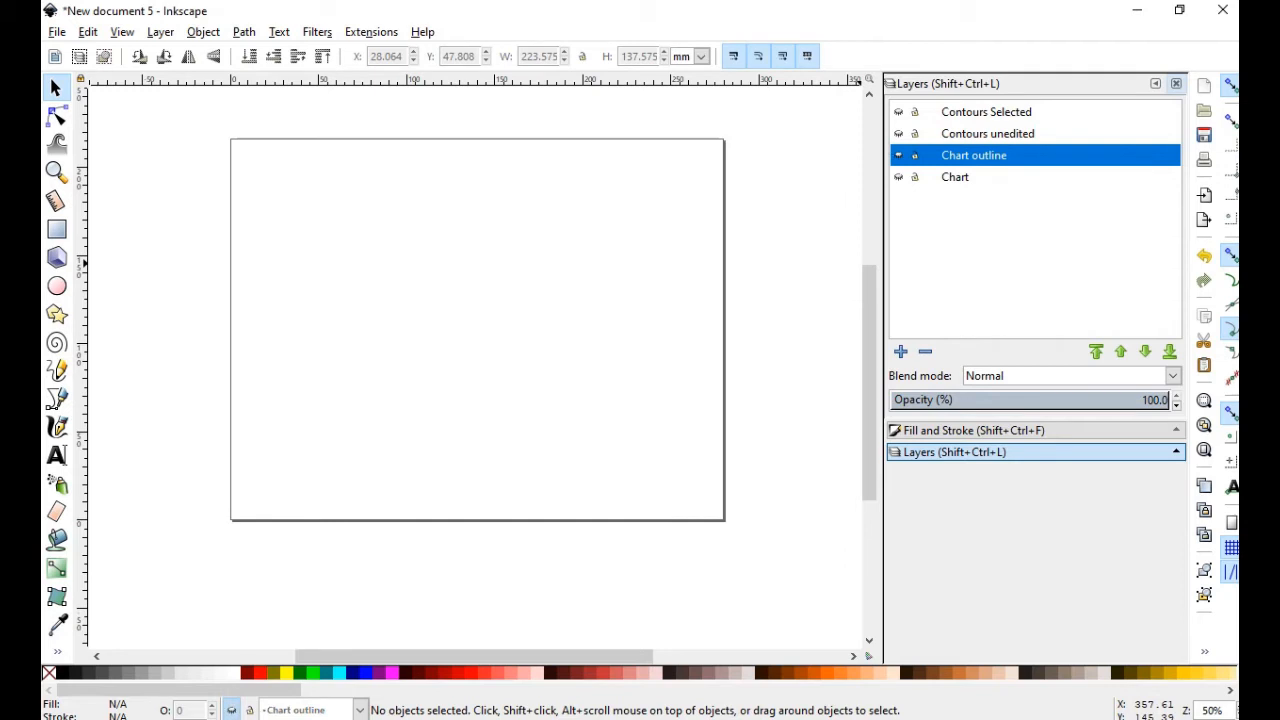
pyautogui.click(987, 134)
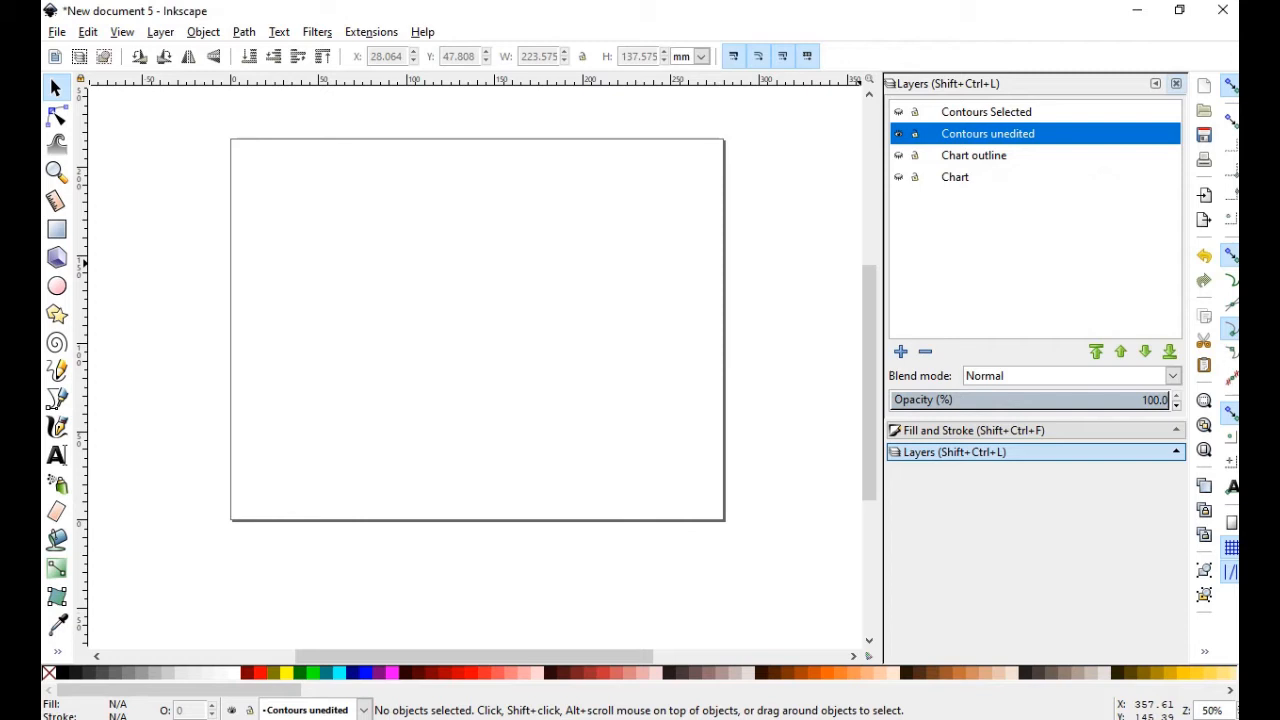
pyautogui.click(986, 112)
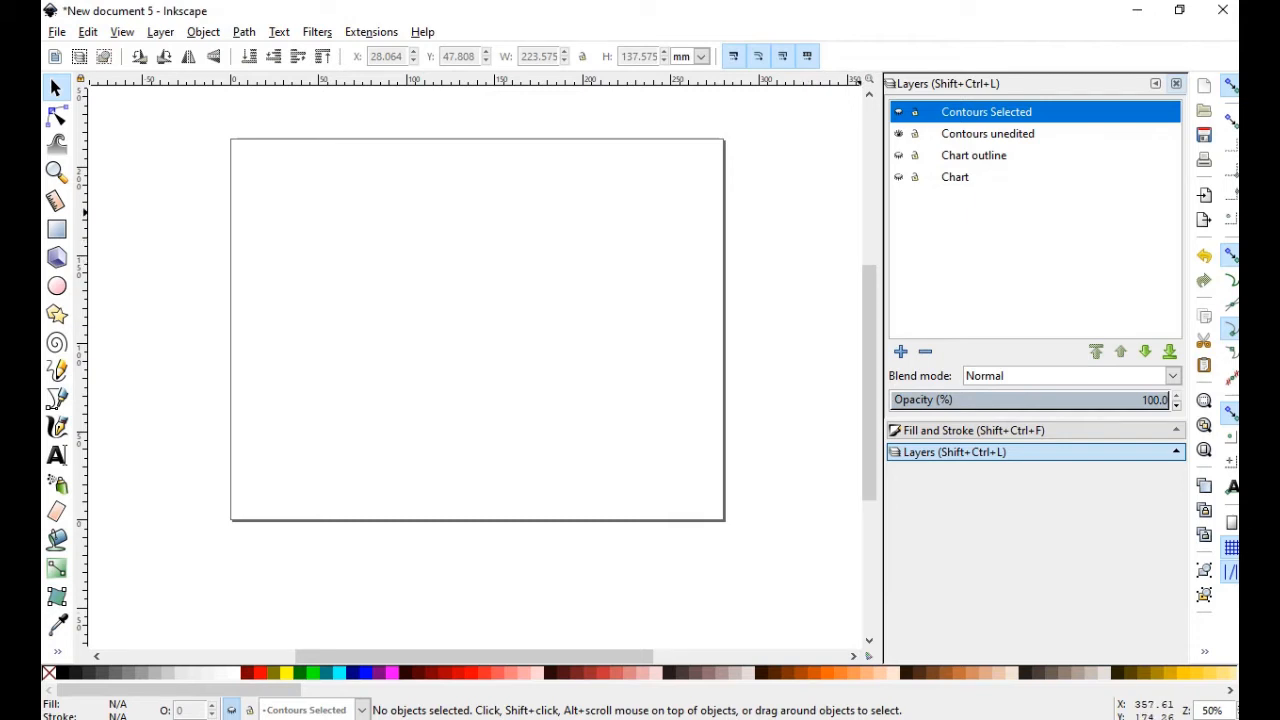
pyautogui.click(955, 177)
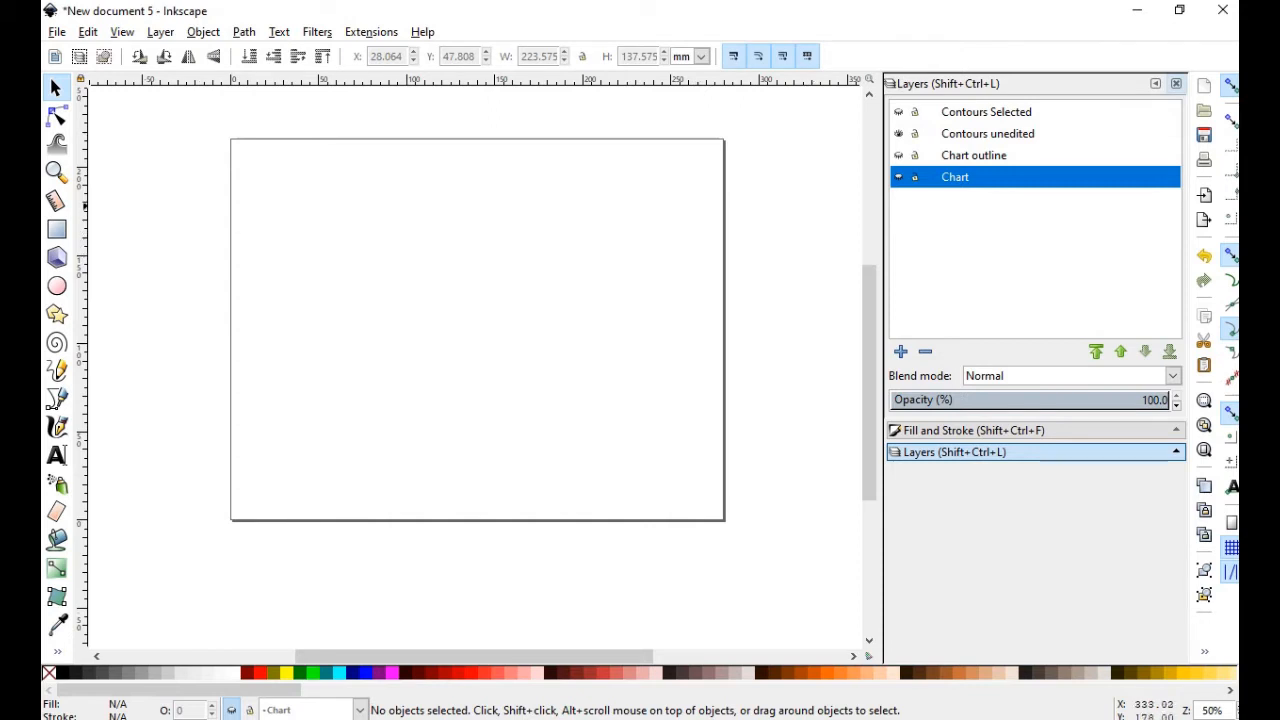
pyautogui.click(988, 134)
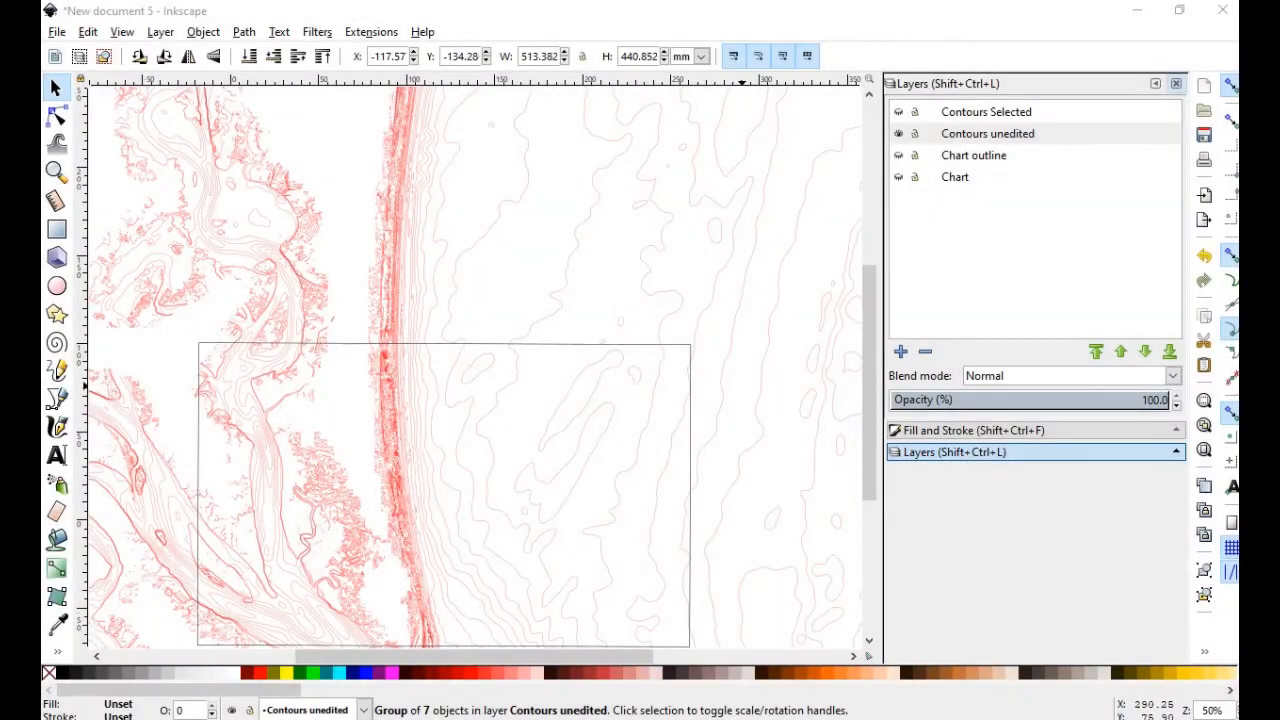
# Pan the view onto the red contours and chart rectangle, then switch to the Node tool
pyautogui.scroll(-3, 470, 366)
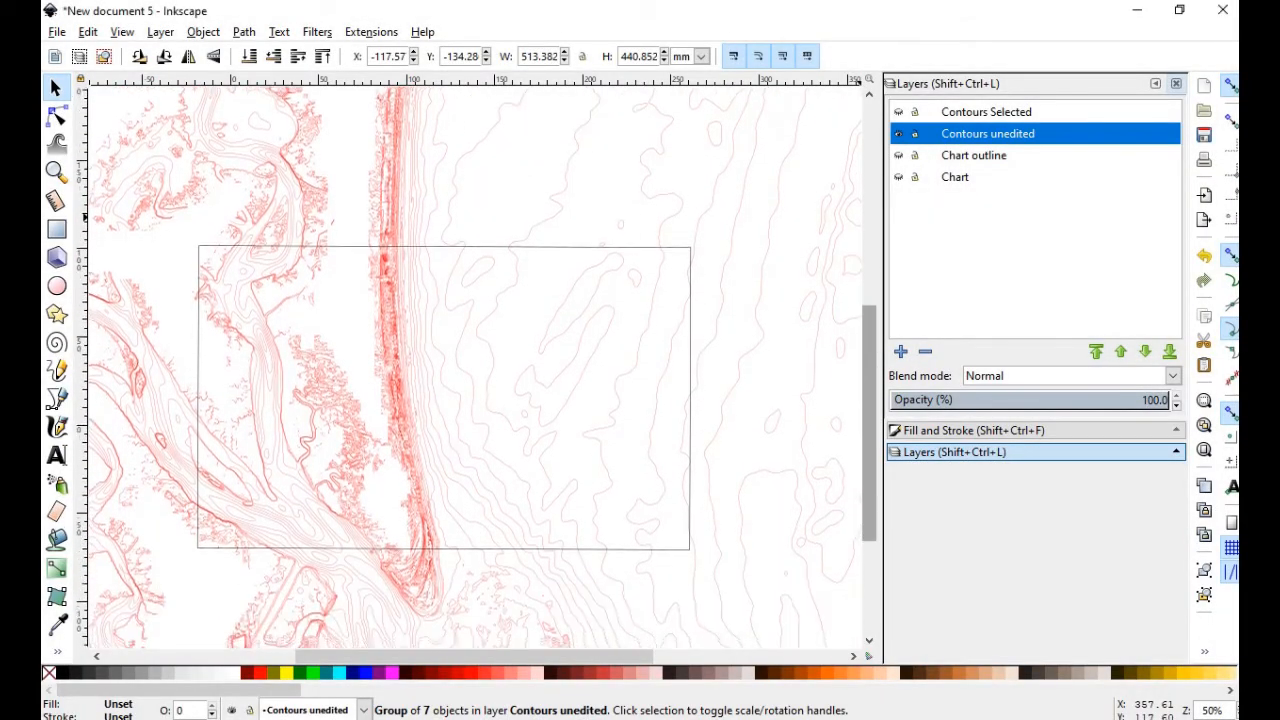
pyautogui.scroll(-5, 474, 600)
pyautogui.scroll(6, 474, 600)
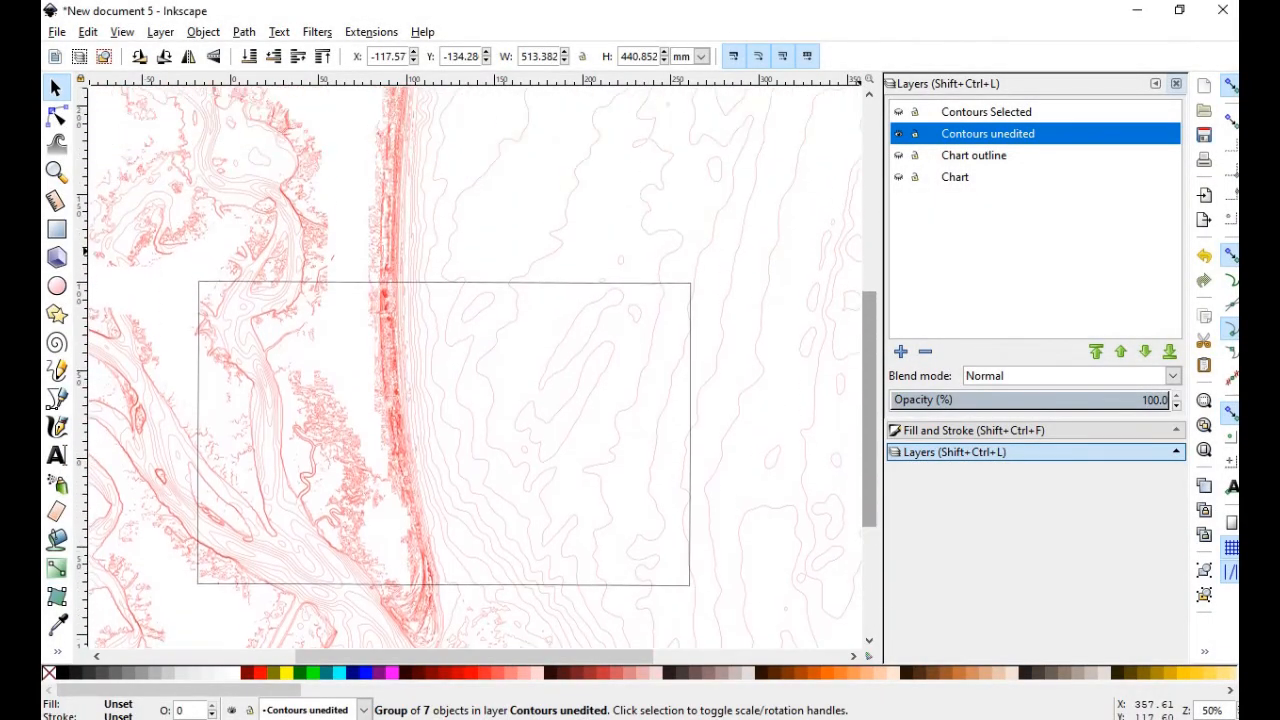
pyautogui.moveTo(869, 408); pyautogui.dragTo(869, 407)
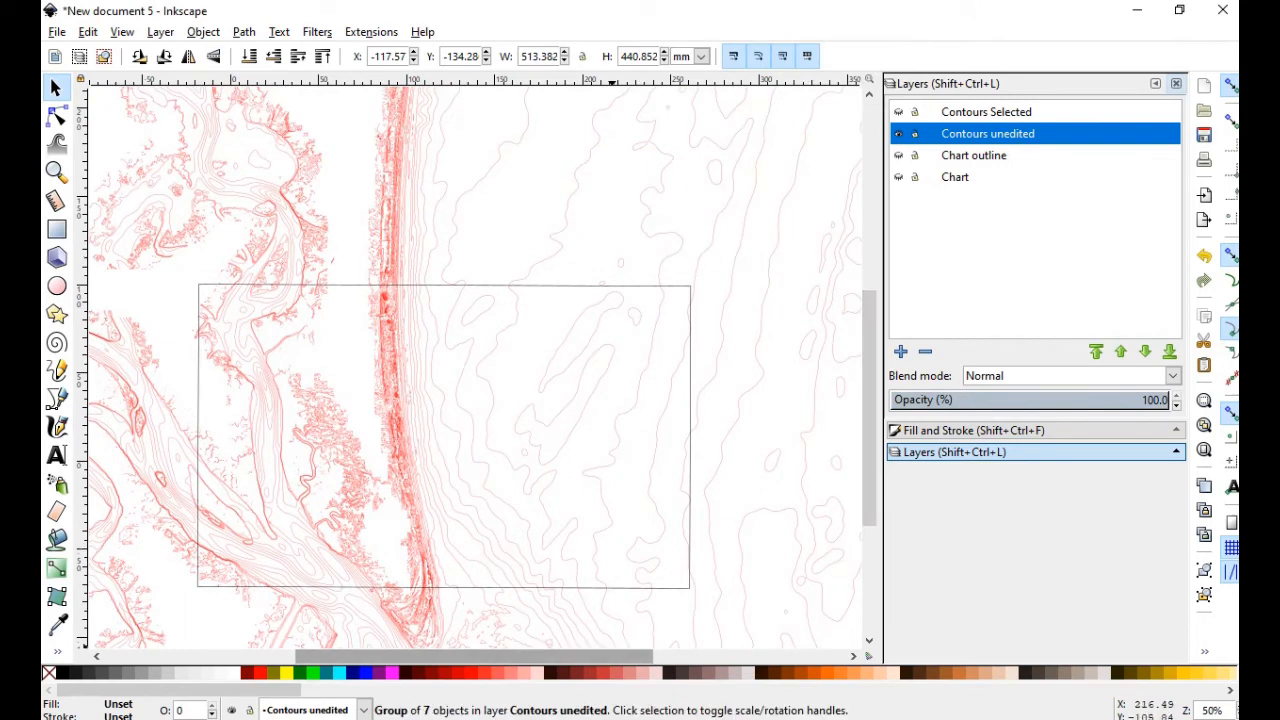
pyautogui.moveTo(613, 657); pyautogui.dragTo(583, 657)
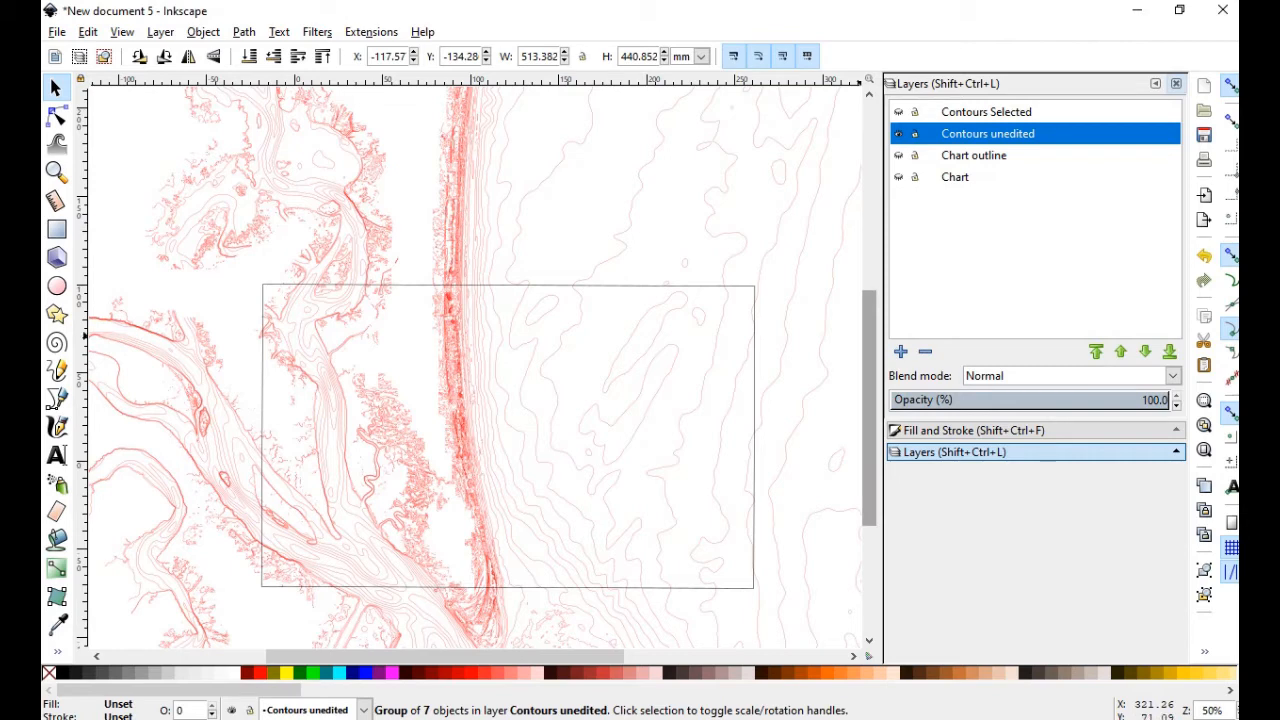
pyautogui.moveTo(869, 345); pyautogui.dragTo(869, 375)
pyautogui.click(57, 117)
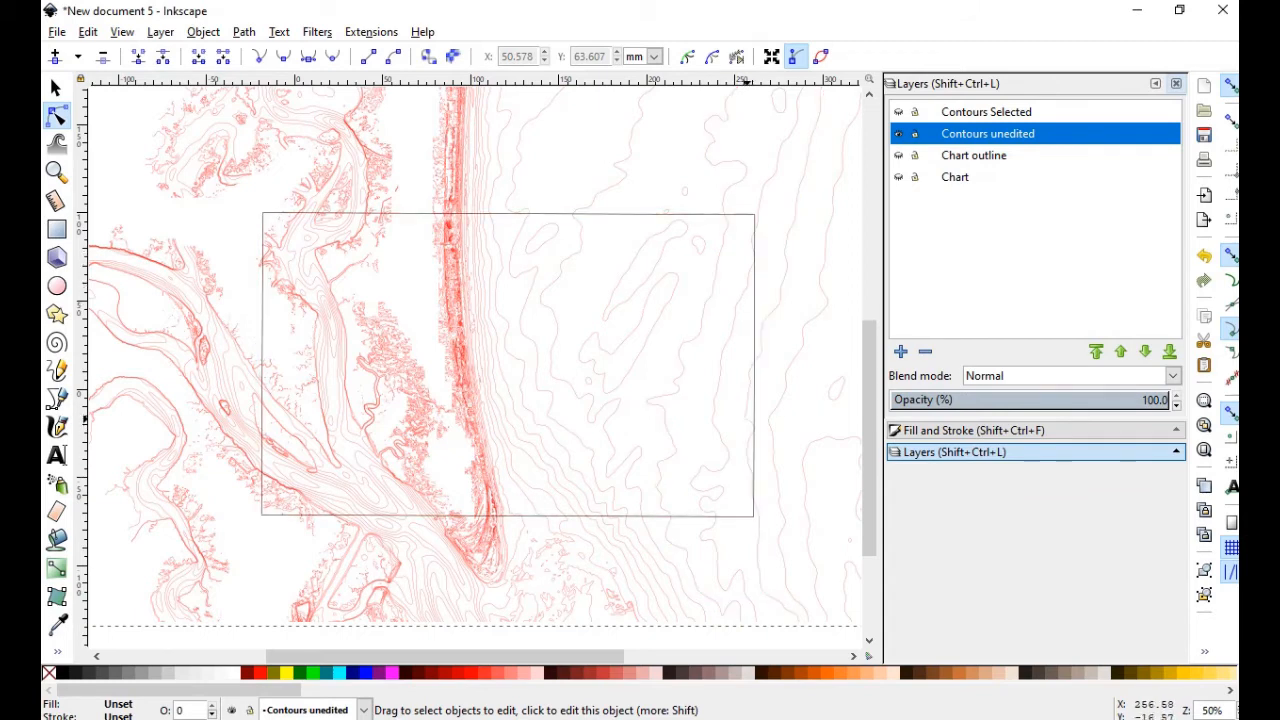
# Select the chart rectangle outline and begin moving it to Contours Selected, then cancel
pyautogui.click(752, 418)
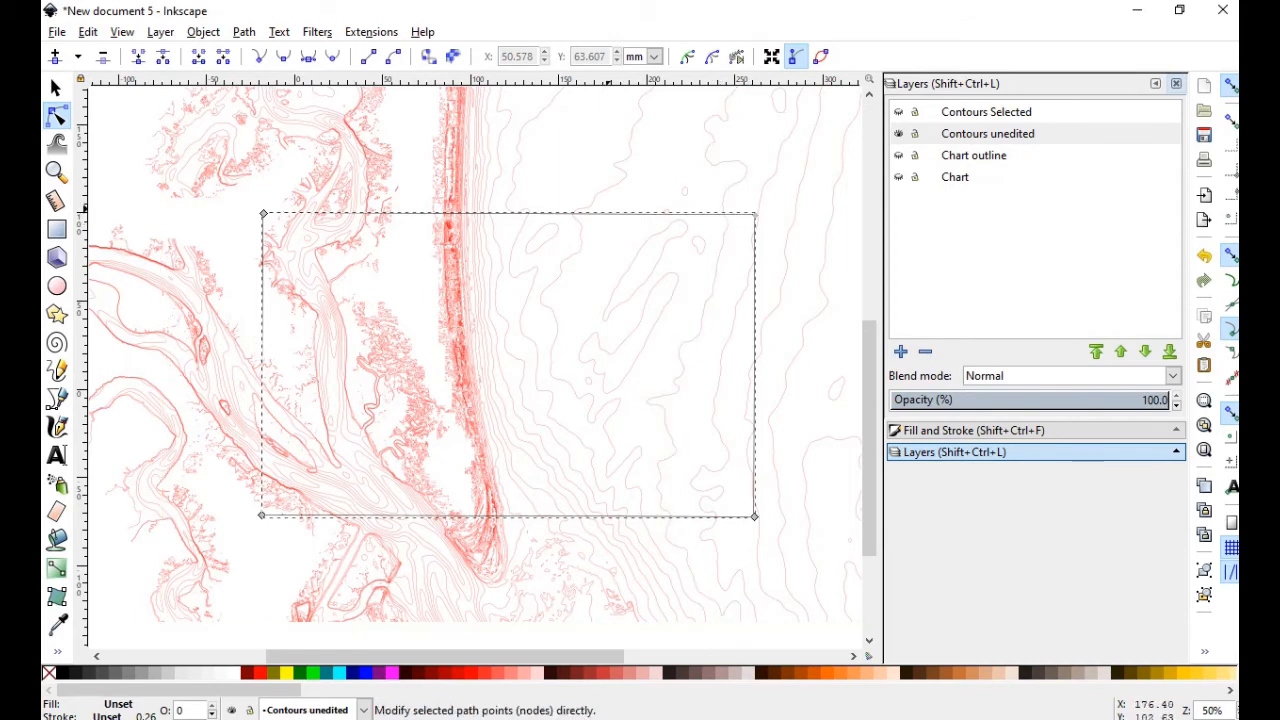
pyautogui.rightClick(605, 214)
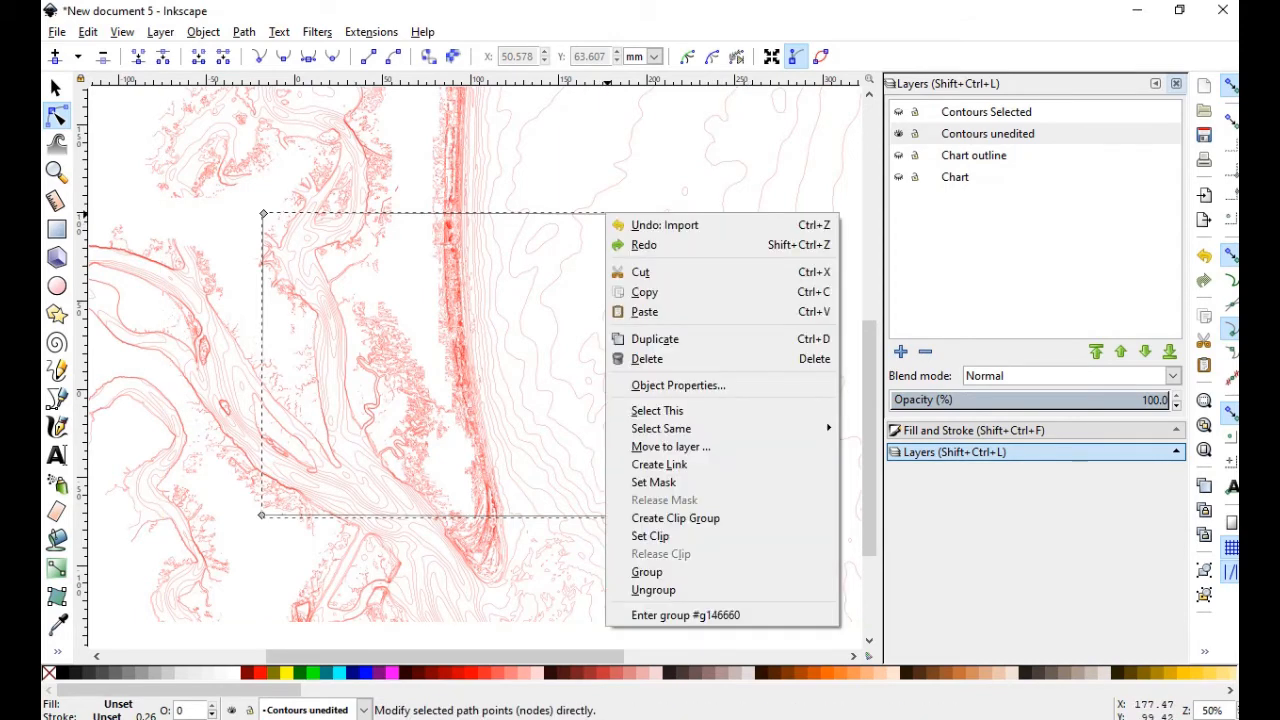
pyautogui.click(670, 446)
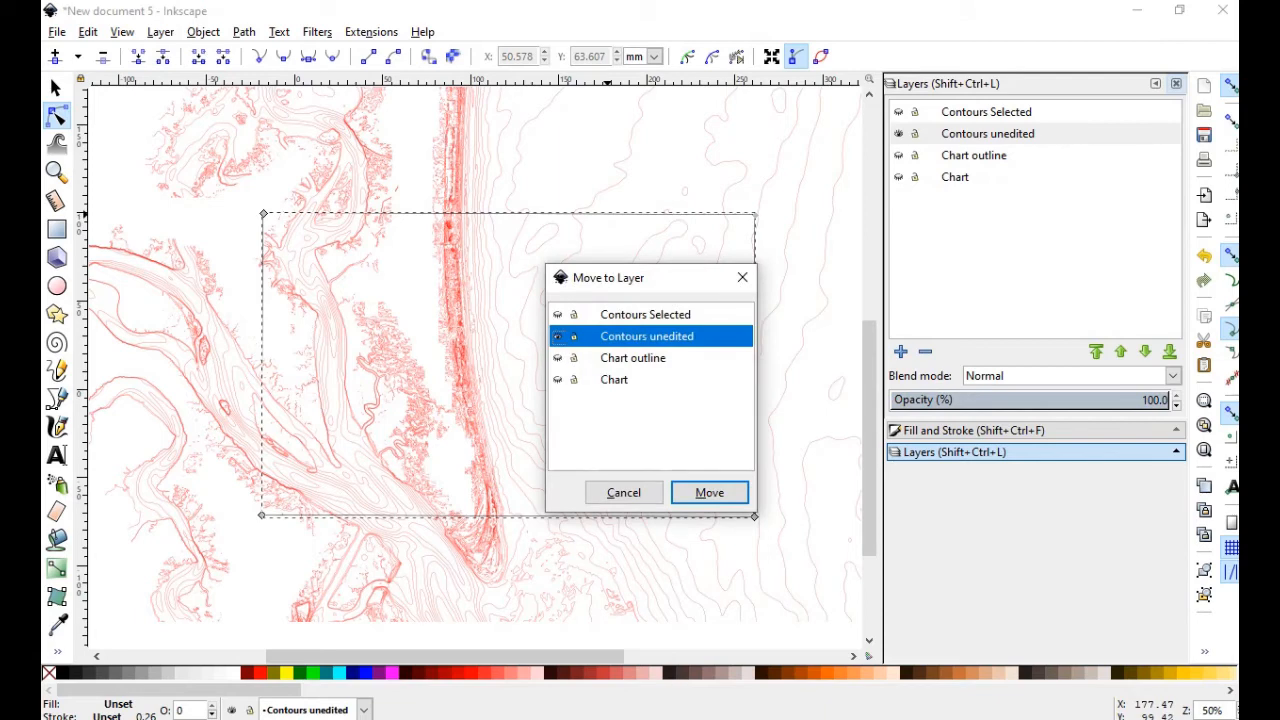
pyautogui.click(645, 315)
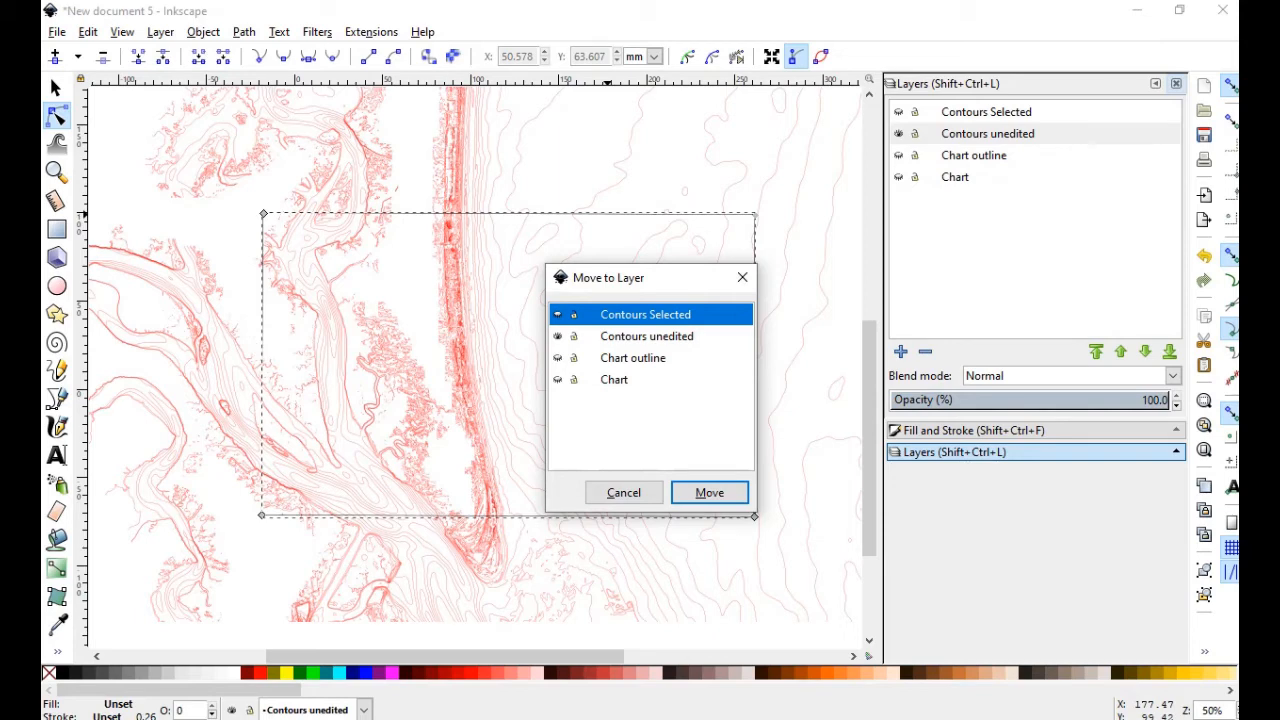
pyautogui.click(624, 492)
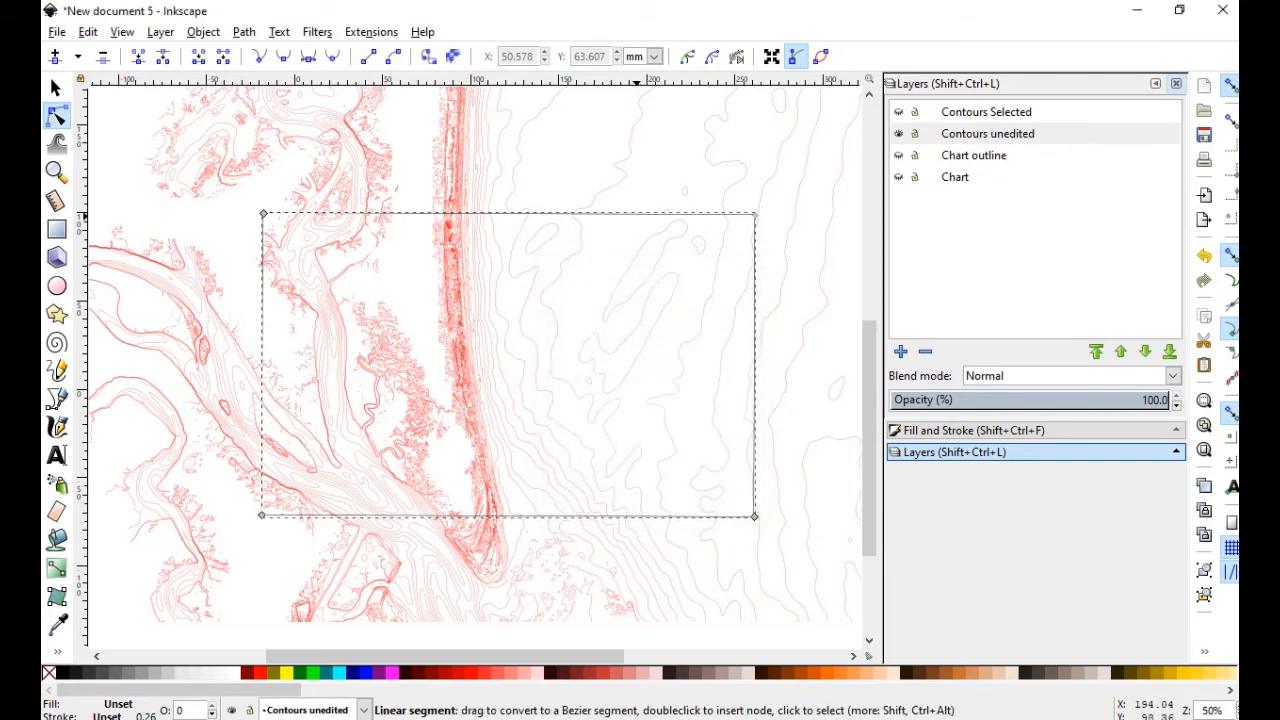
# Duplicate the rectangle outline and move the copy onto the Contours Selected layer
pyautogui.rightClick(636, 214)
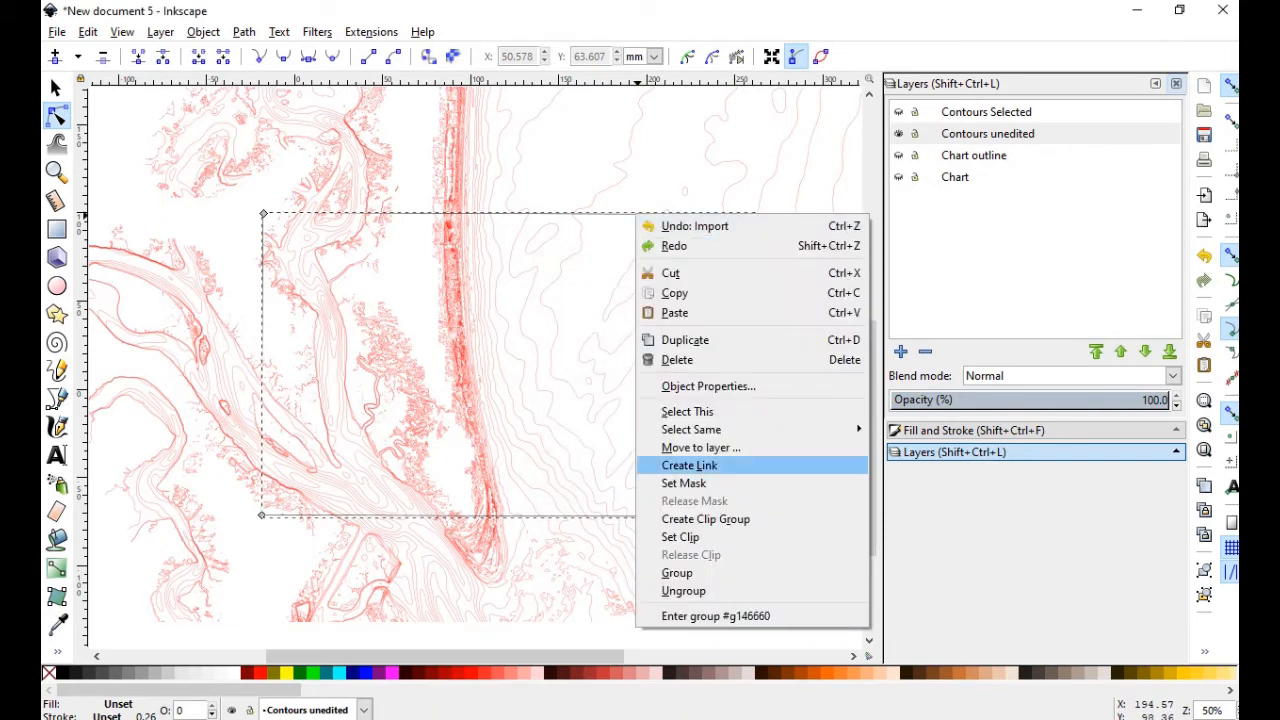
pyautogui.click(685, 340)
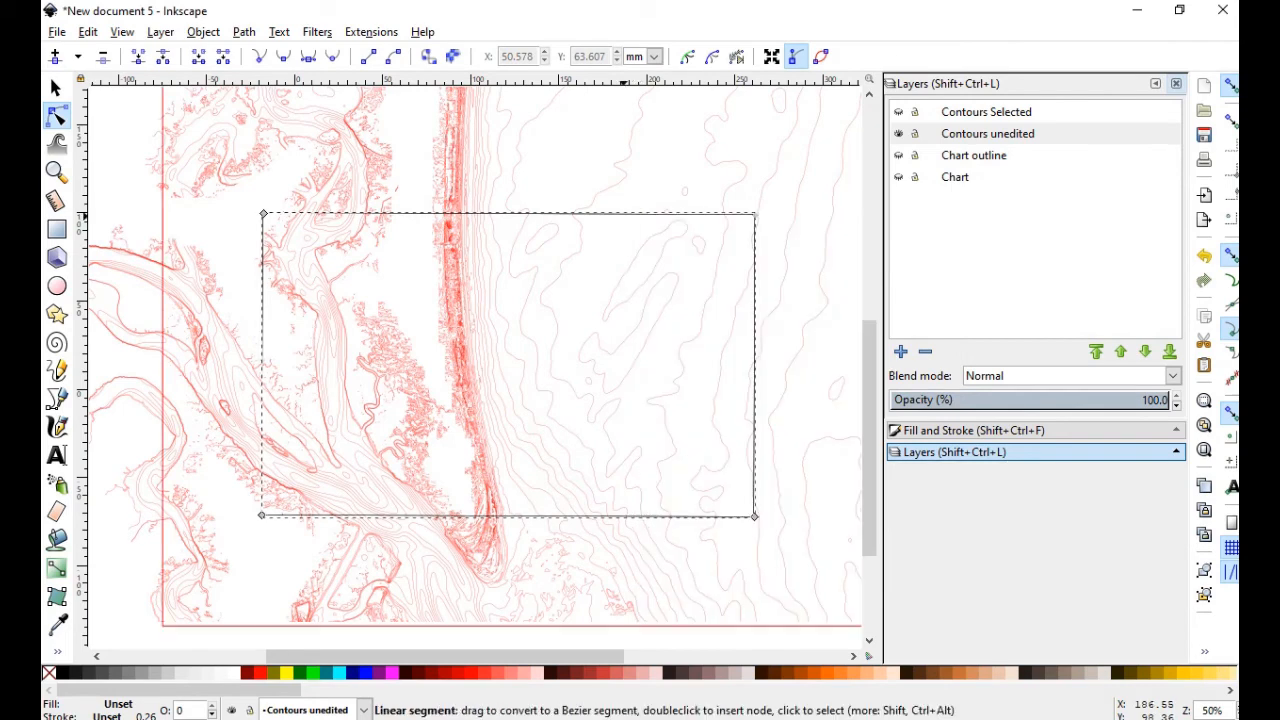
pyautogui.rightClick(623, 214)
pyautogui.click(687, 447)
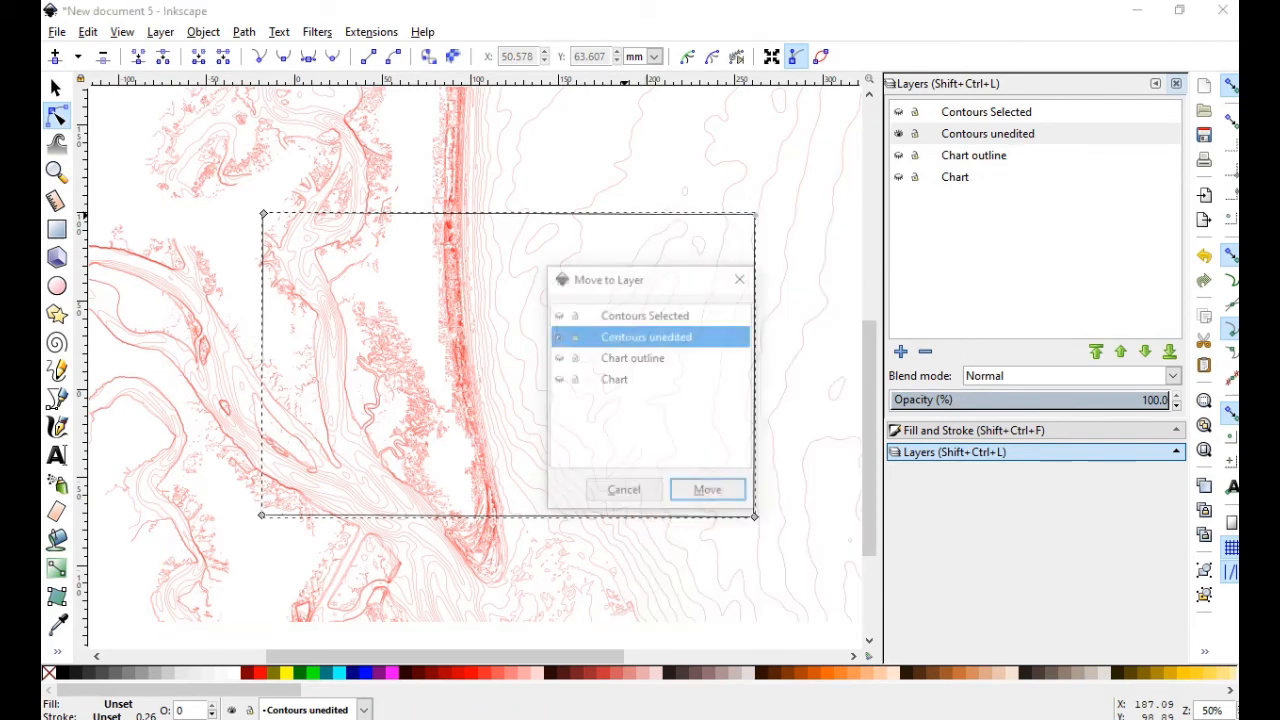
pyautogui.click(646, 315)
pyautogui.click(709, 492)
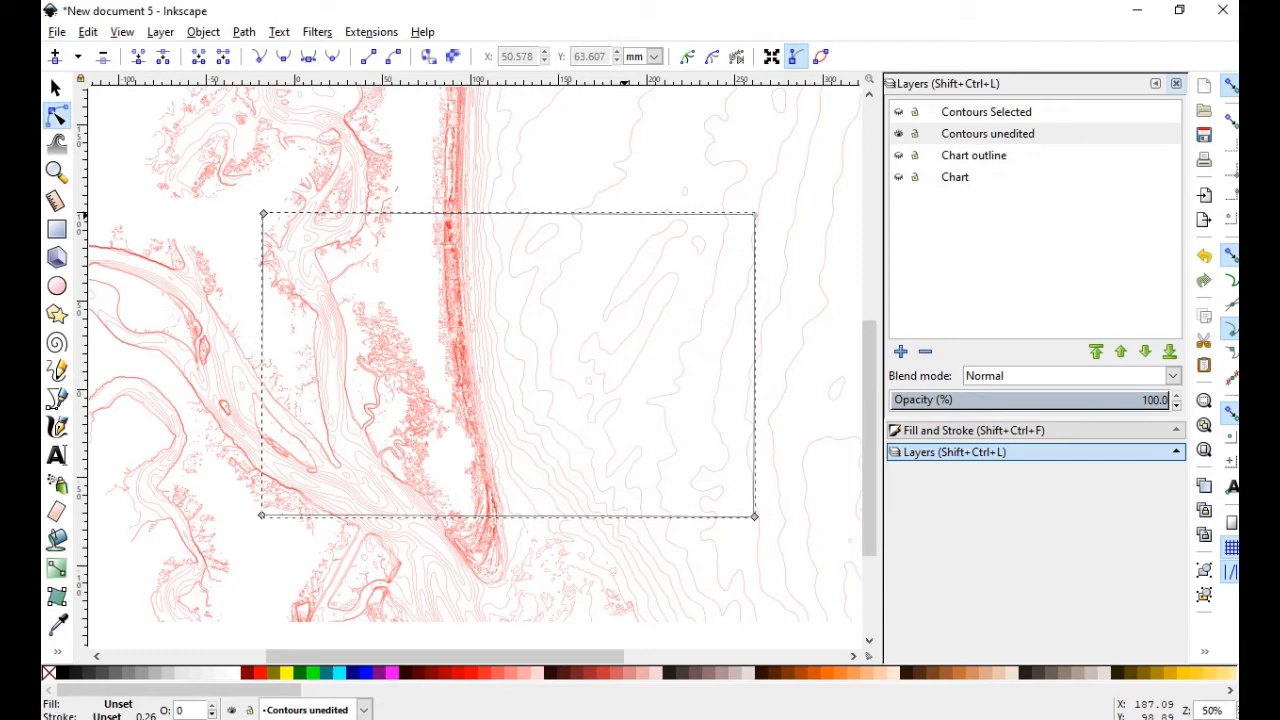
pyautogui.press('s')
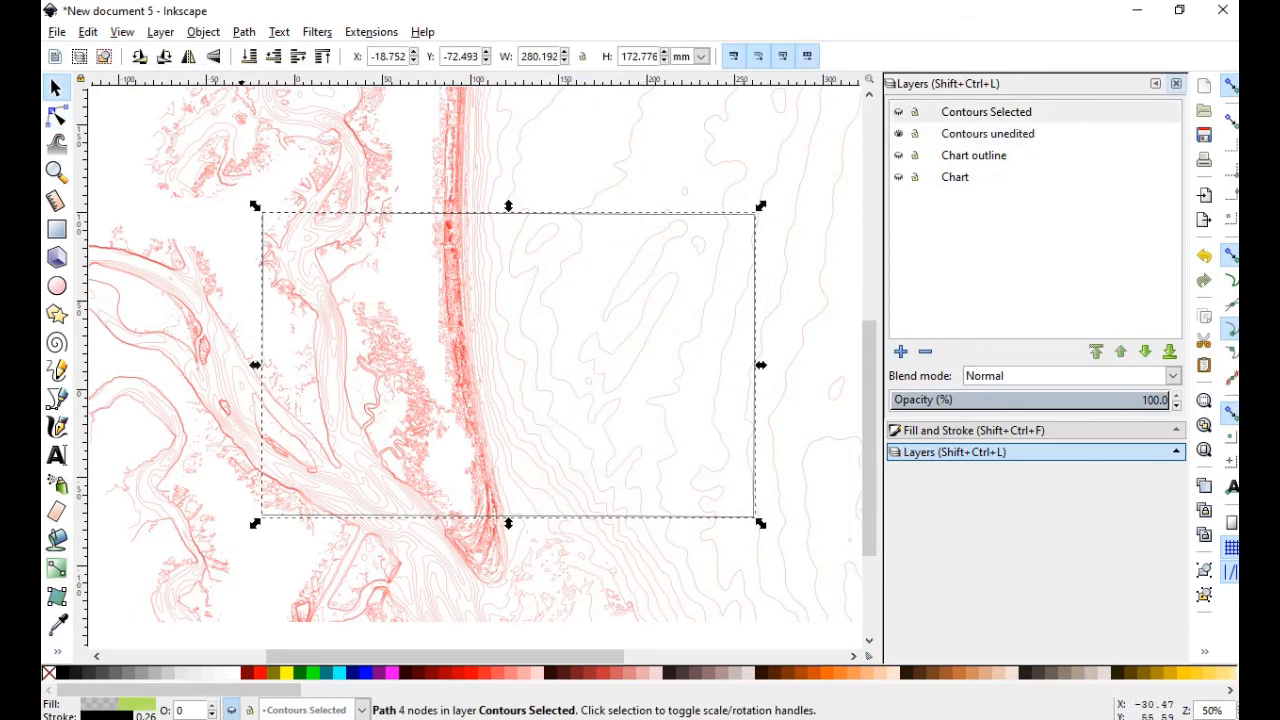
pyautogui.press('n')
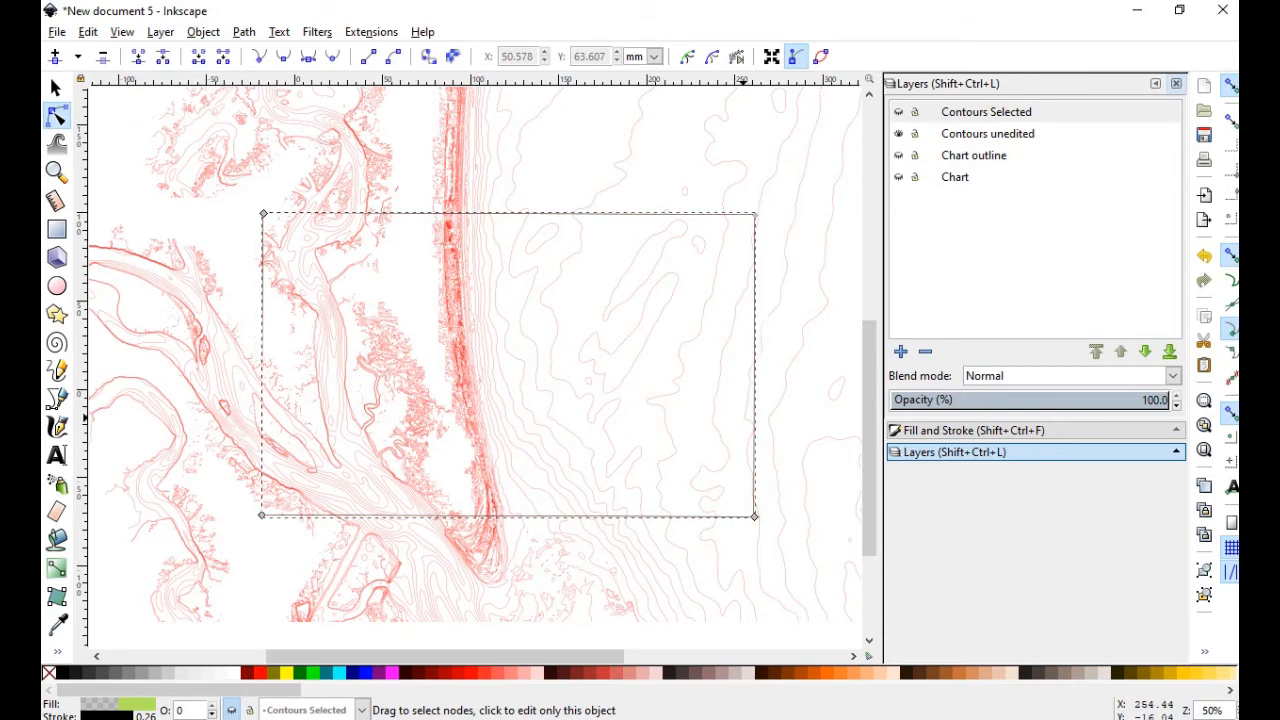
# Move the contour beyond the chart's right edge to Contours Selected, then select the shoreline contour
pyautogui.click(751, 430)
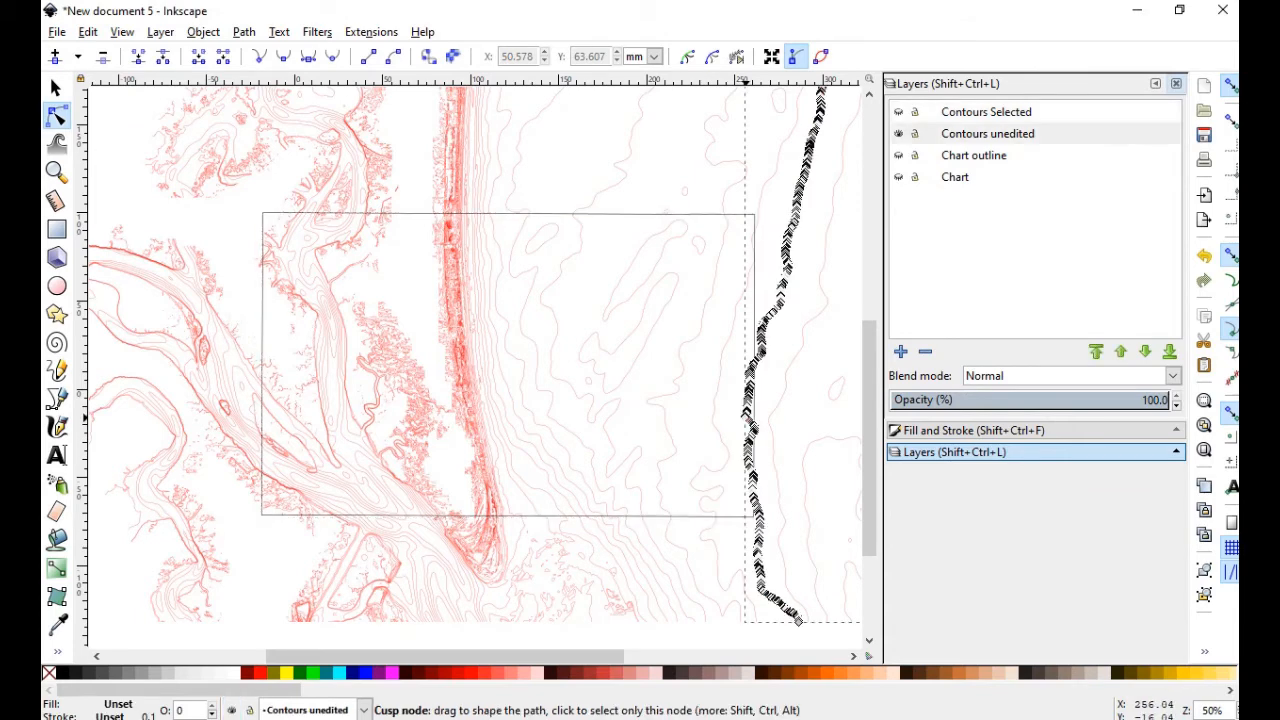
pyautogui.rightClick(748, 426)
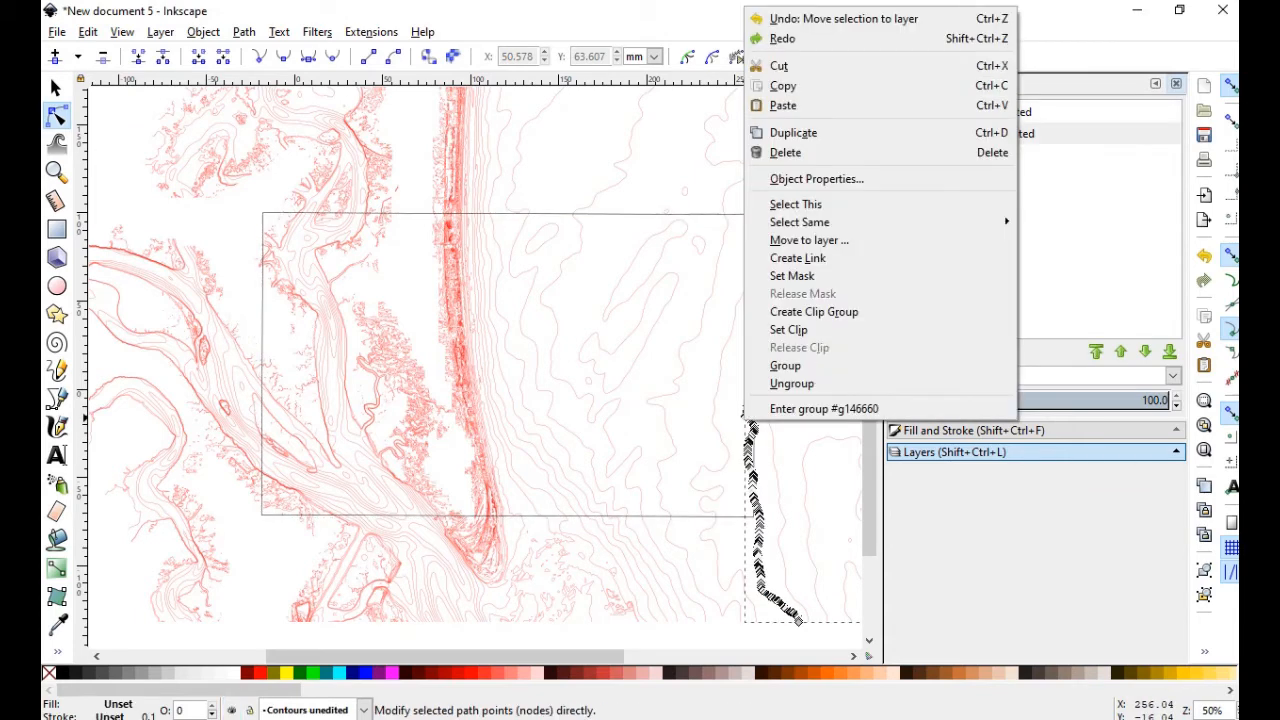
pyautogui.click(809, 240)
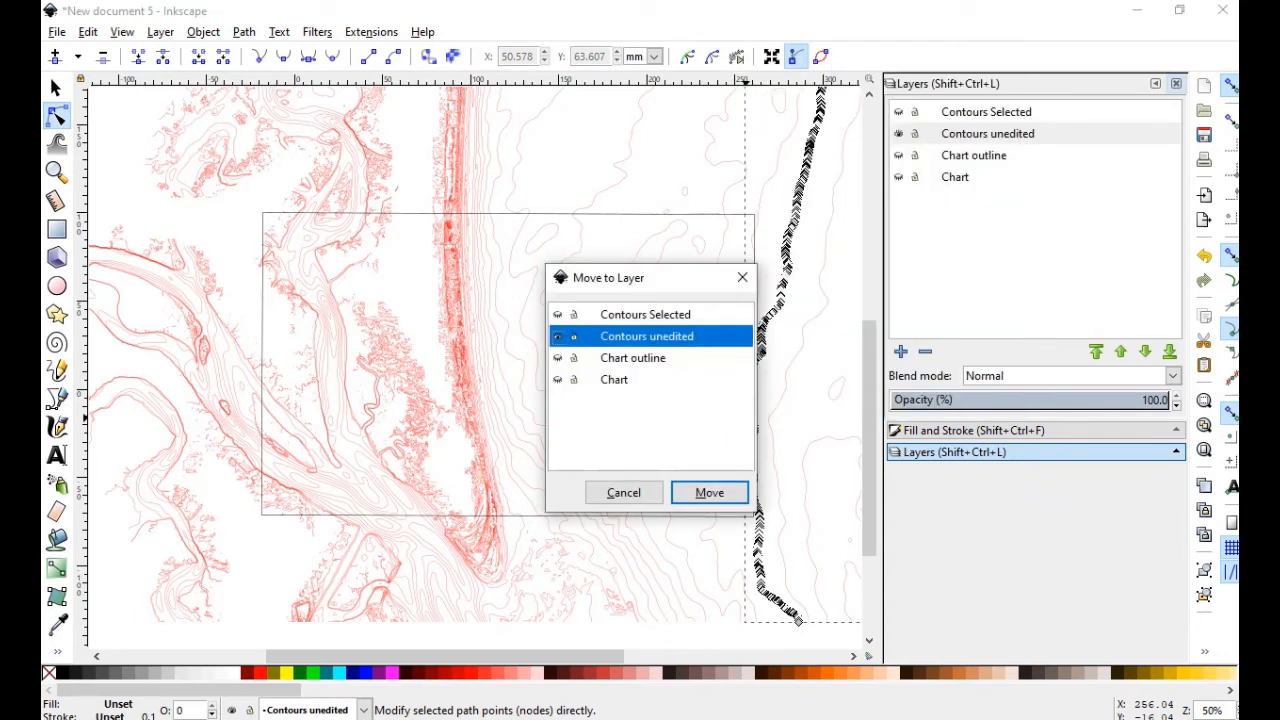
pyautogui.click(646, 315)
pyautogui.click(710, 492)
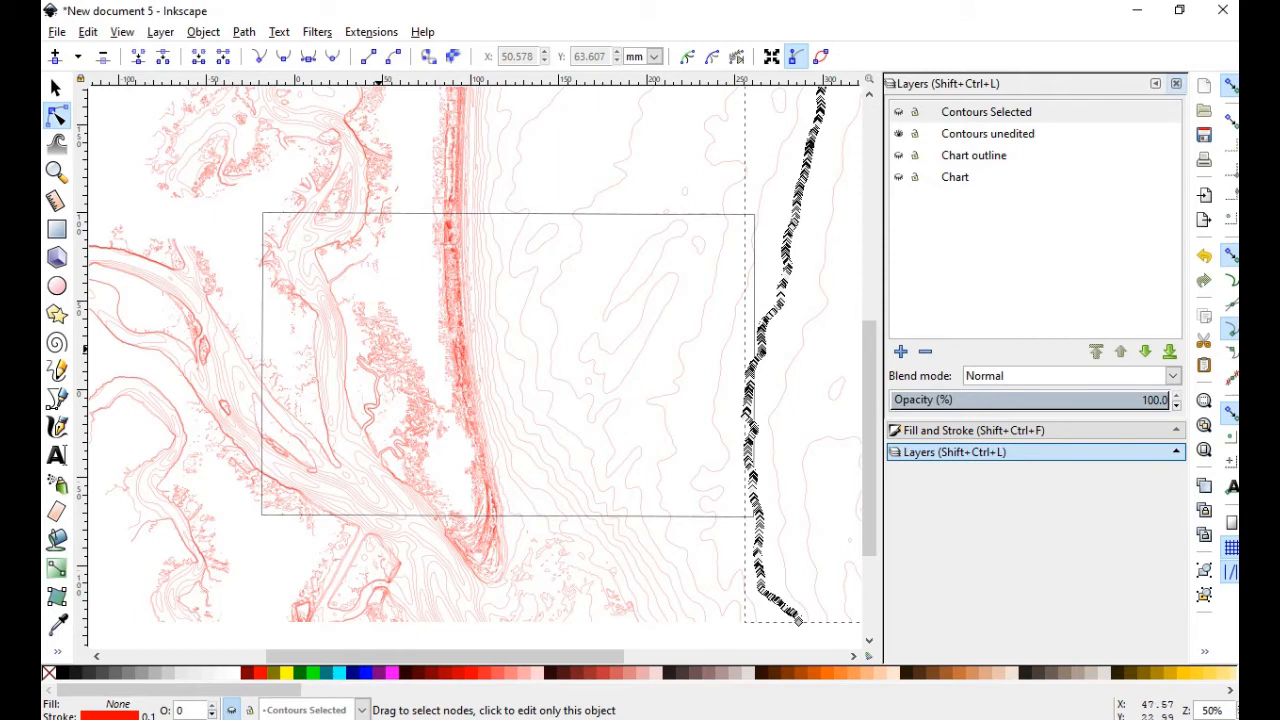
pyautogui.click(379, 350)
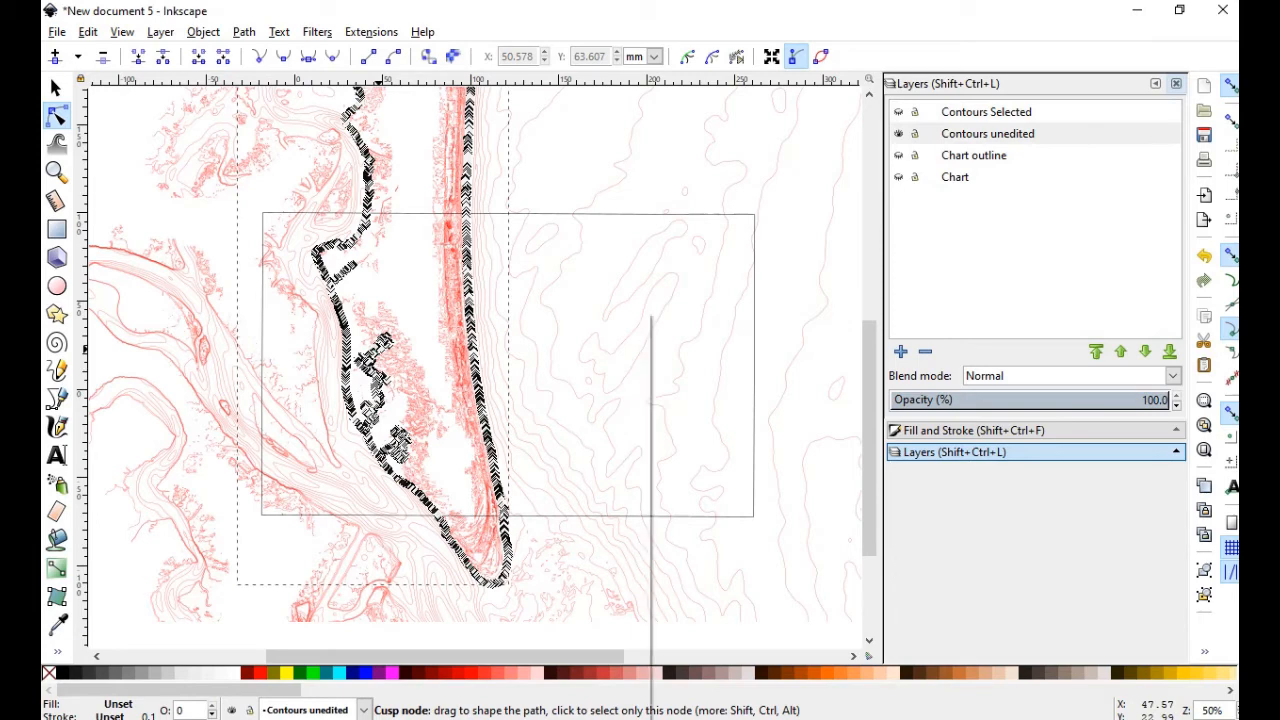
# Move the shoreline contour and the next contour to the Contours Selected layer
pyautogui.rightClick(378, 313)
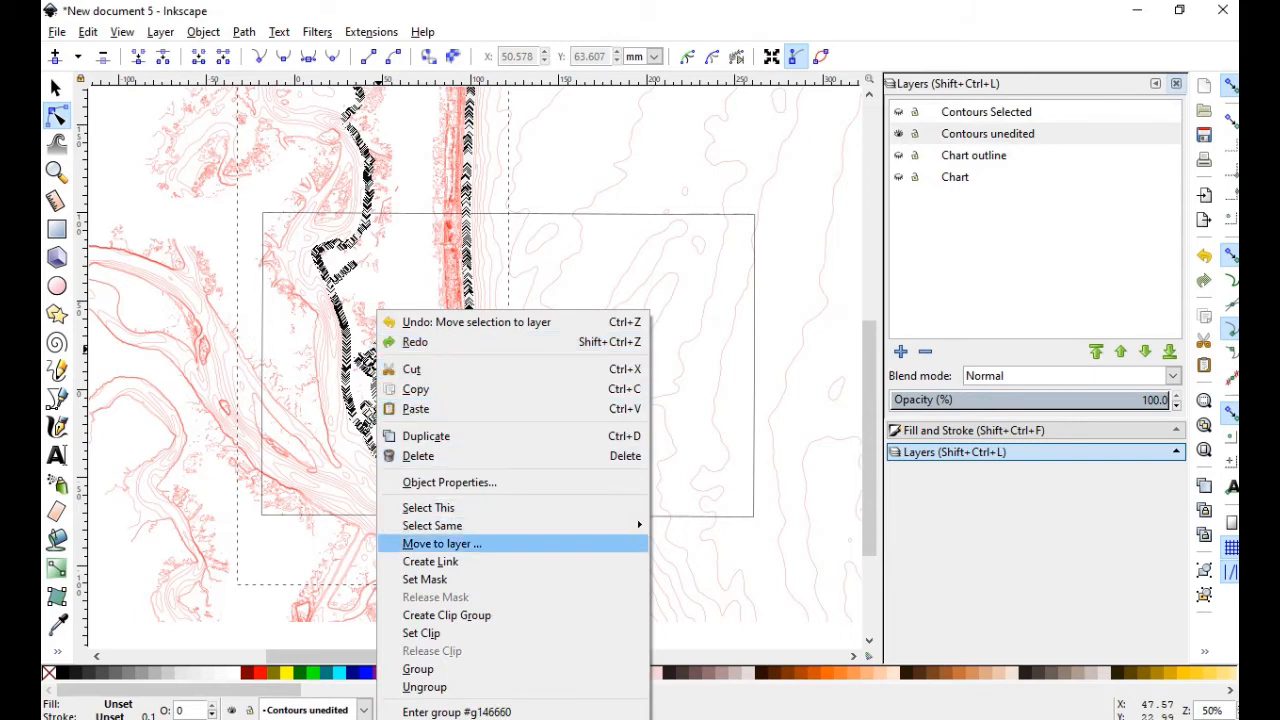
pyautogui.press('Return')
pyautogui.click(646, 315)
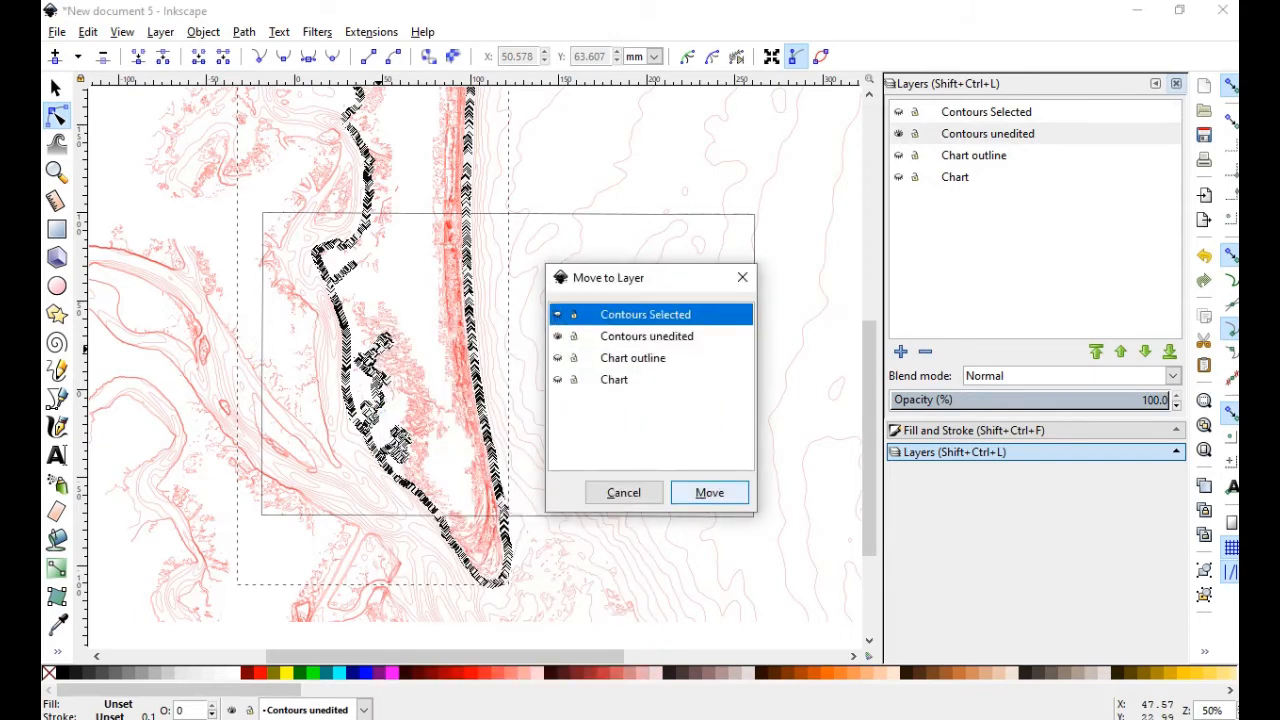
pyautogui.click(709, 492)
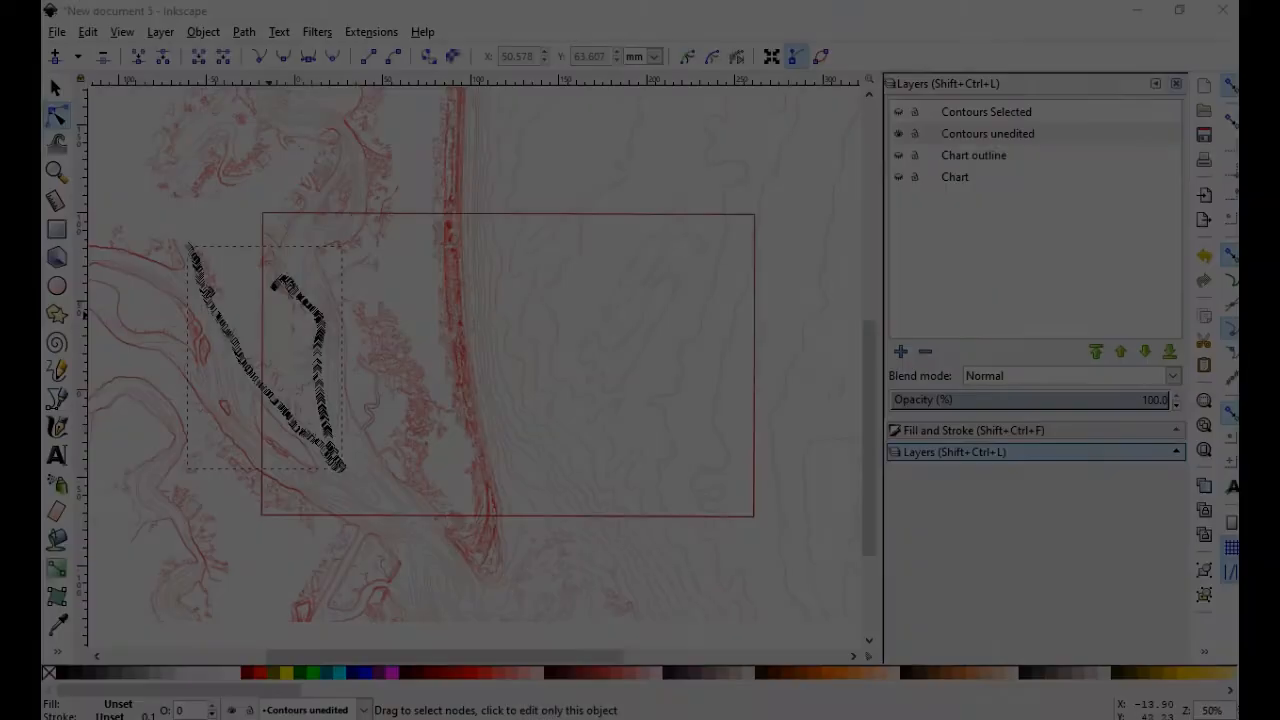
pyautogui.rightClick(316, 310)
pyautogui.click(350, 532)
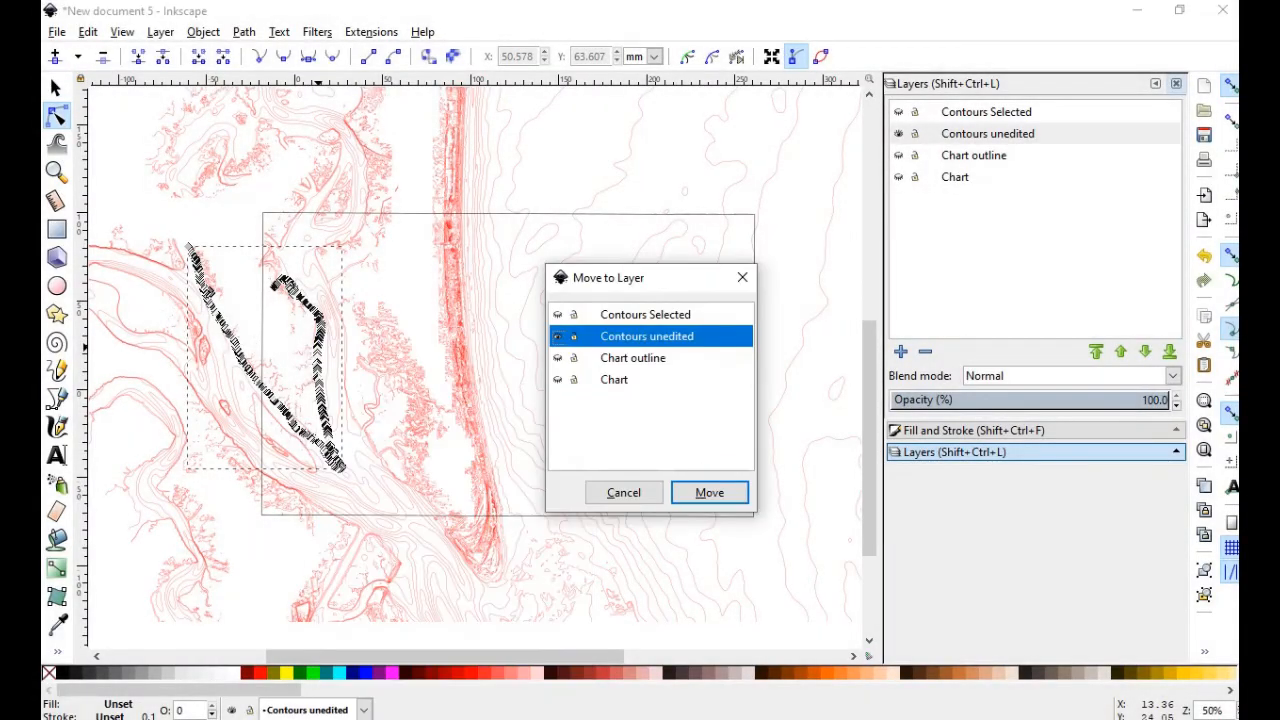
pyautogui.click(620, 311)
pyautogui.click(709, 492)
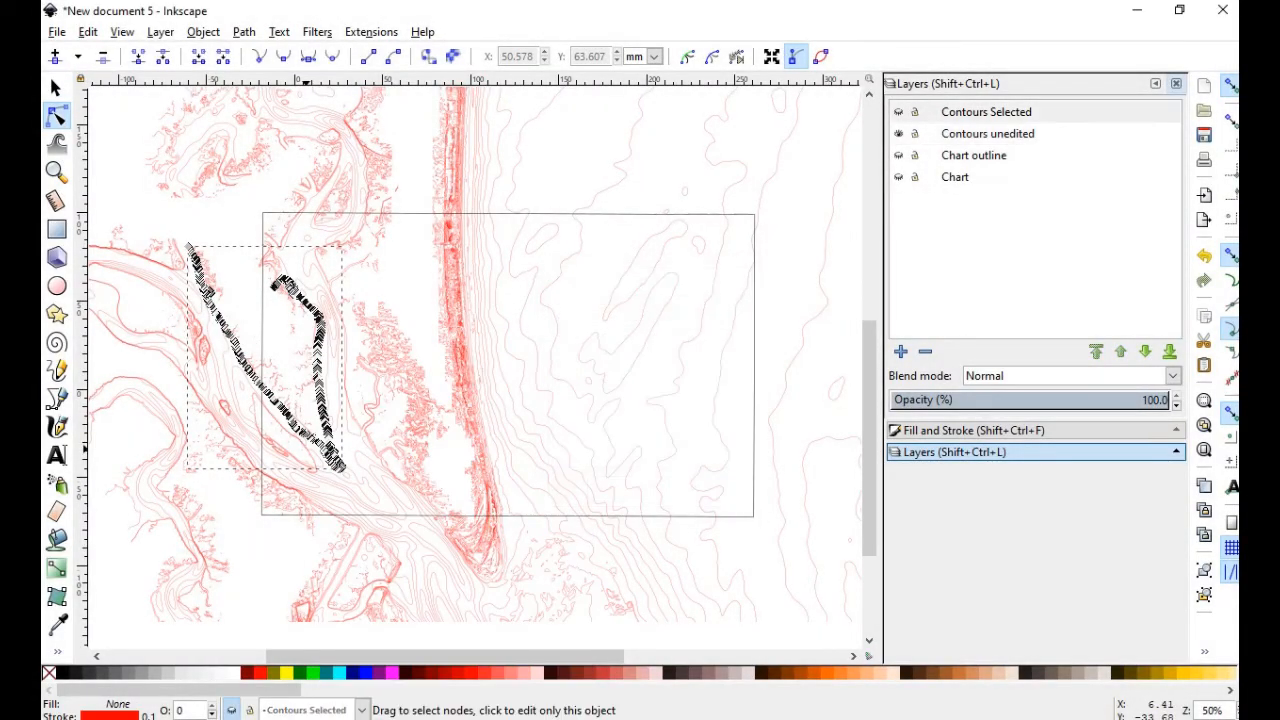
# Move the small contour and another contour path onto Contours Selected
pyautogui.click(364, 264)
pyautogui.click(650, 313)
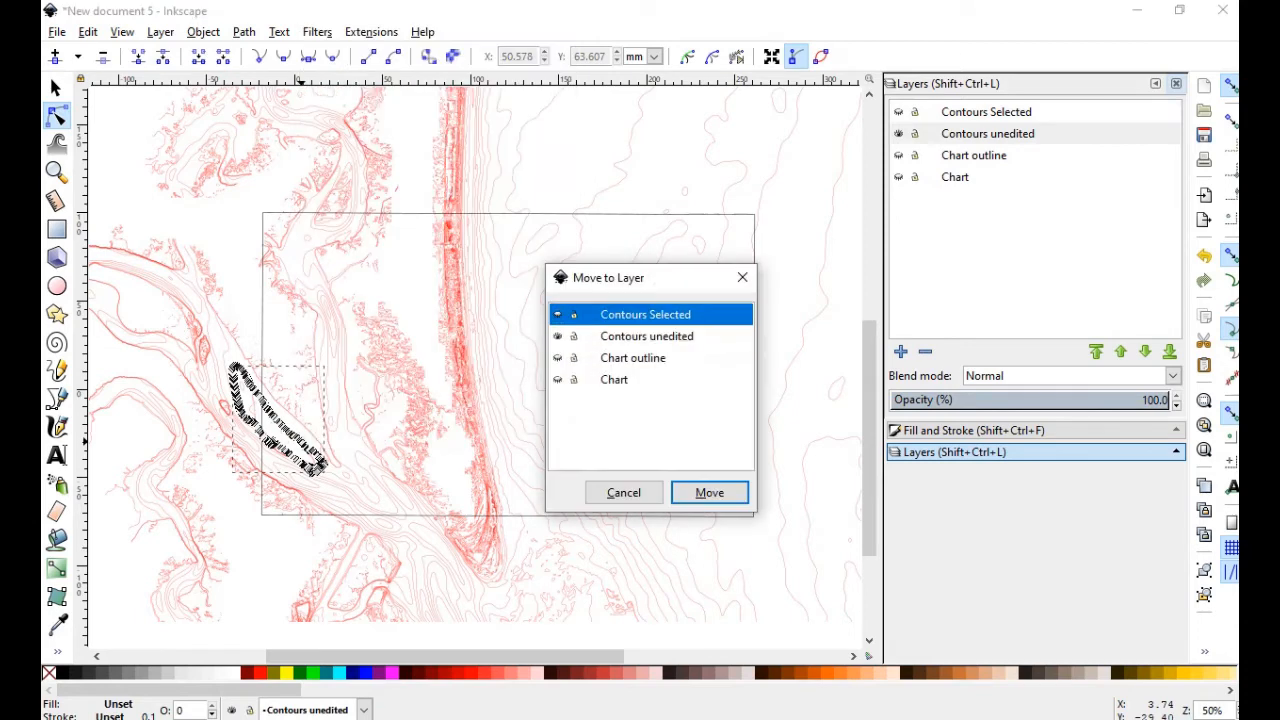
pyautogui.click(709, 492)
pyautogui.click(287, 488)
pyautogui.rightClick(287, 488)
pyautogui.click(350, 311)
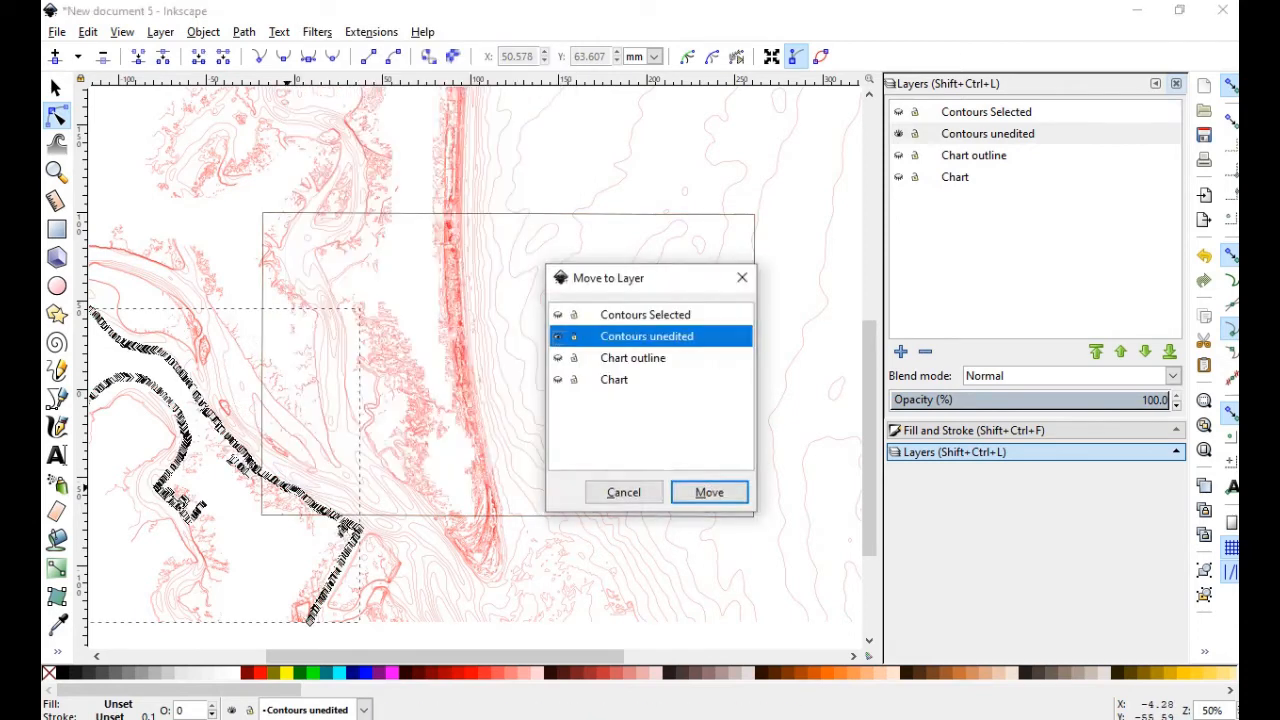
pyautogui.click(647, 314)
pyautogui.click(709, 492)
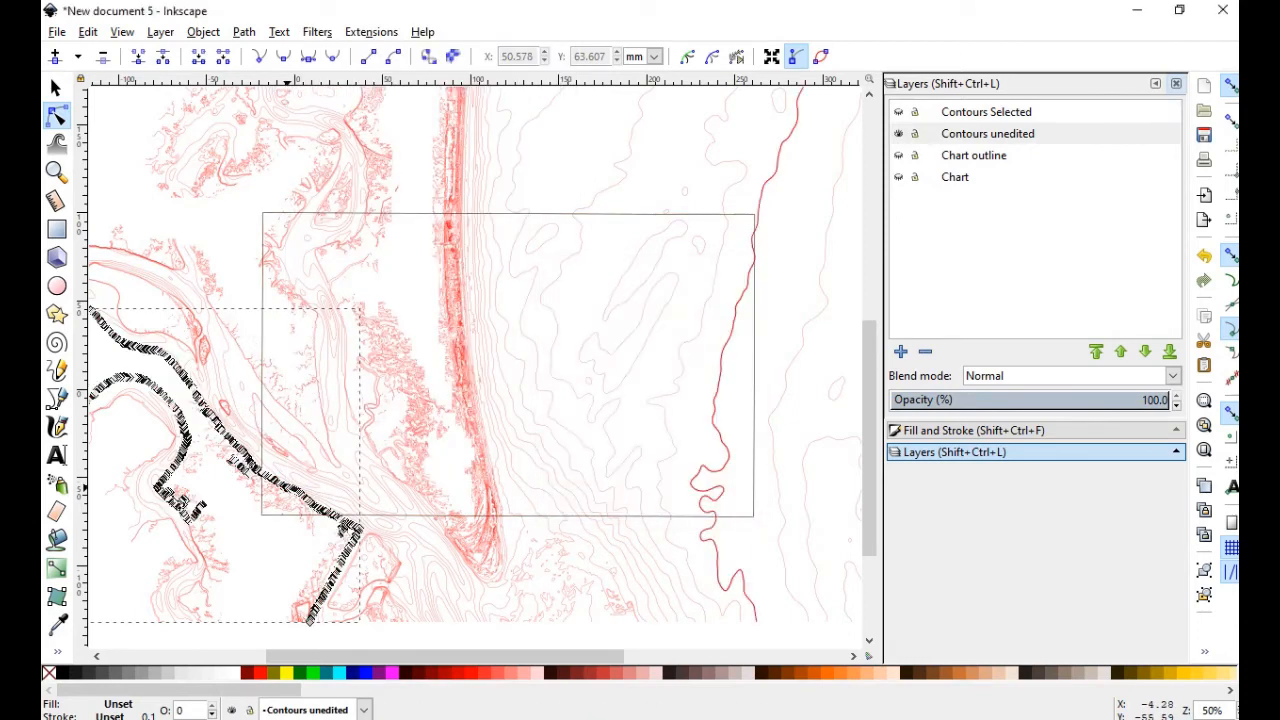
# Move two more contour paths into the Contours Selected layer
pyautogui.click(278, 232)
pyautogui.rightClick(278, 232)
pyautogui.click(371, 249)
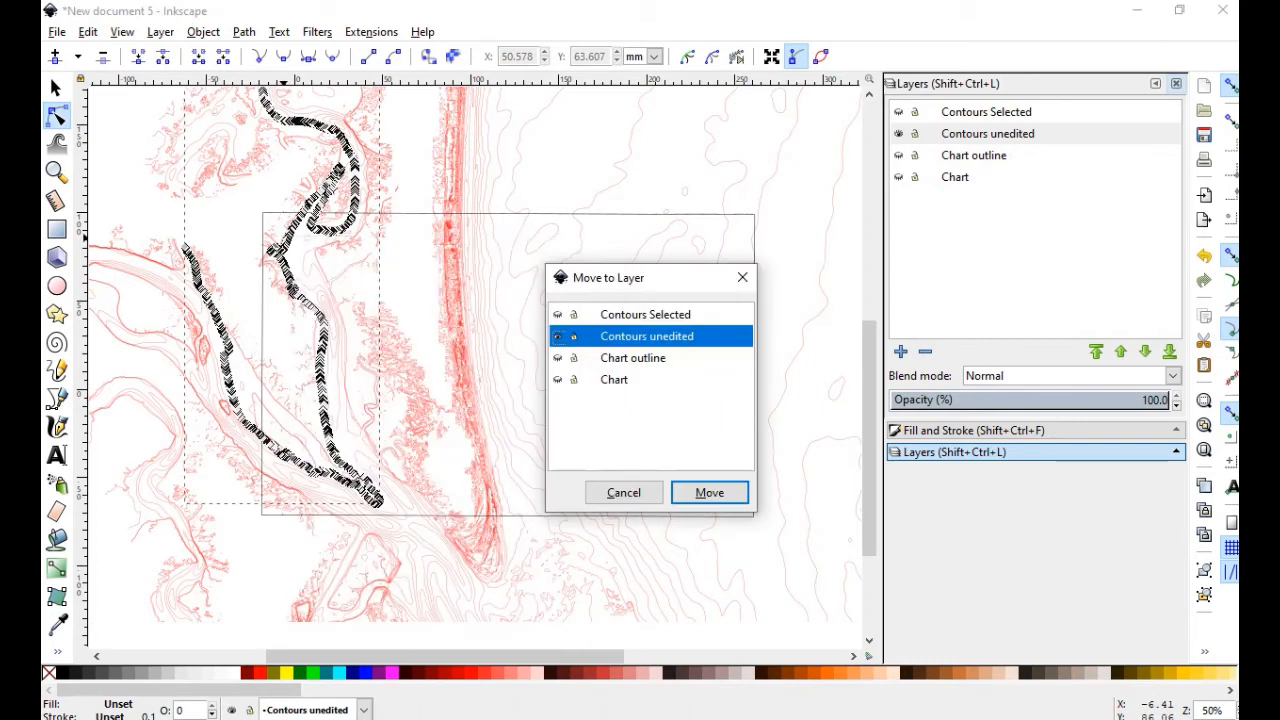
pyautogui.click(647, 314)
pyautogui.click(709, 492)
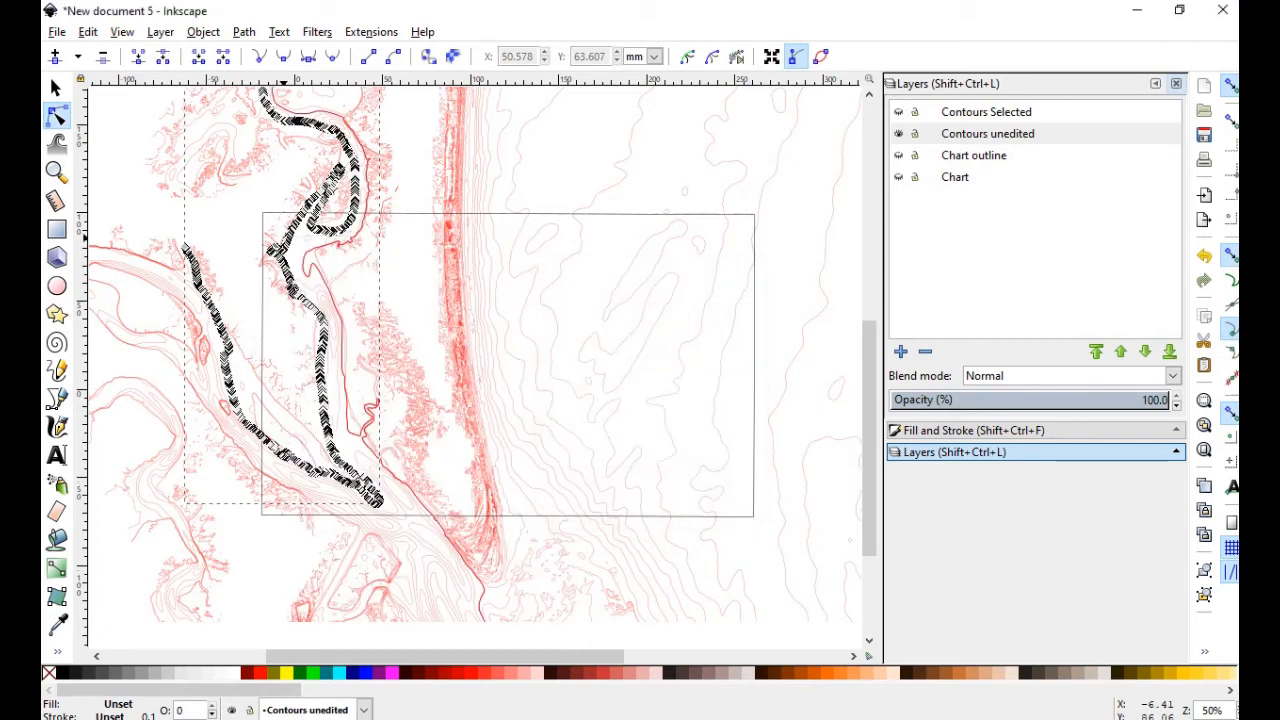
pyautogui.rightClick(309, 246)
pyautogui.click(370, 486)
pyautogui.click(647, 316)
pyautogui.click(708, 489)
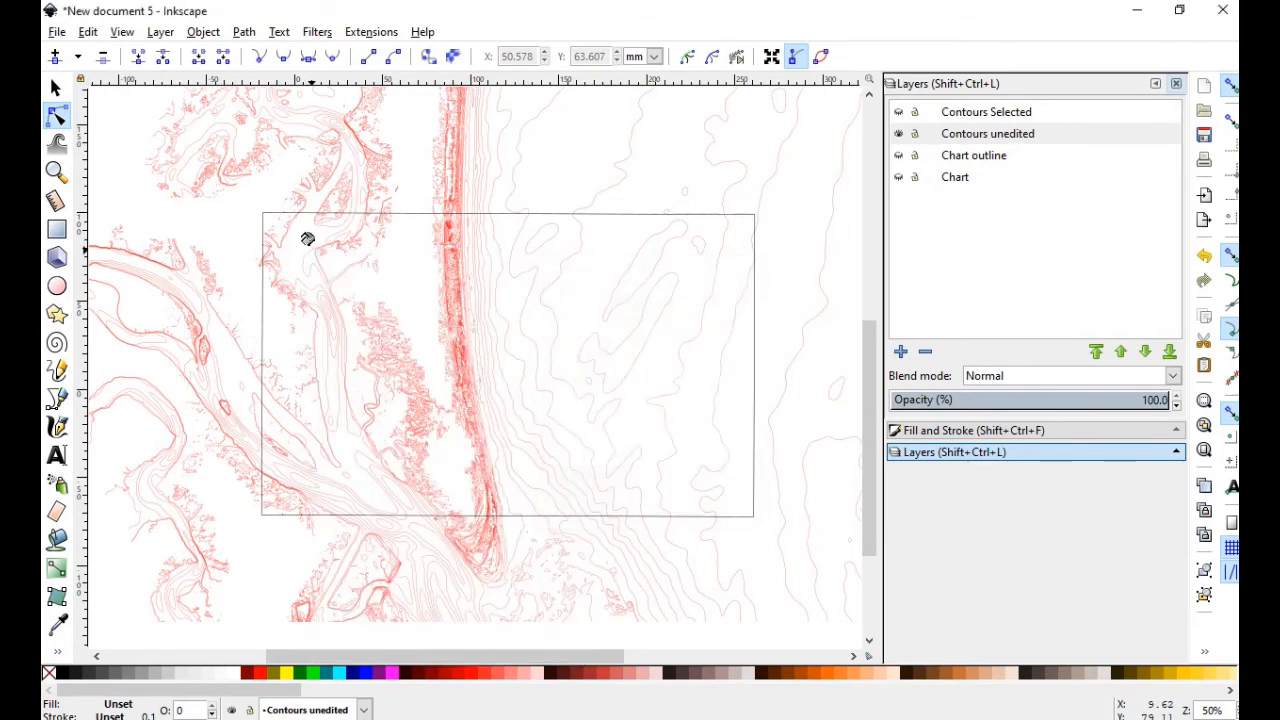
# Move the upper-left contour to Contours Selected and select the long coastal contour
pyautogui.click(285, 230)
pyautogui.rightClick(278, 240)
pyautogui.click(345, 475)
pyautogui.click(708, 489)
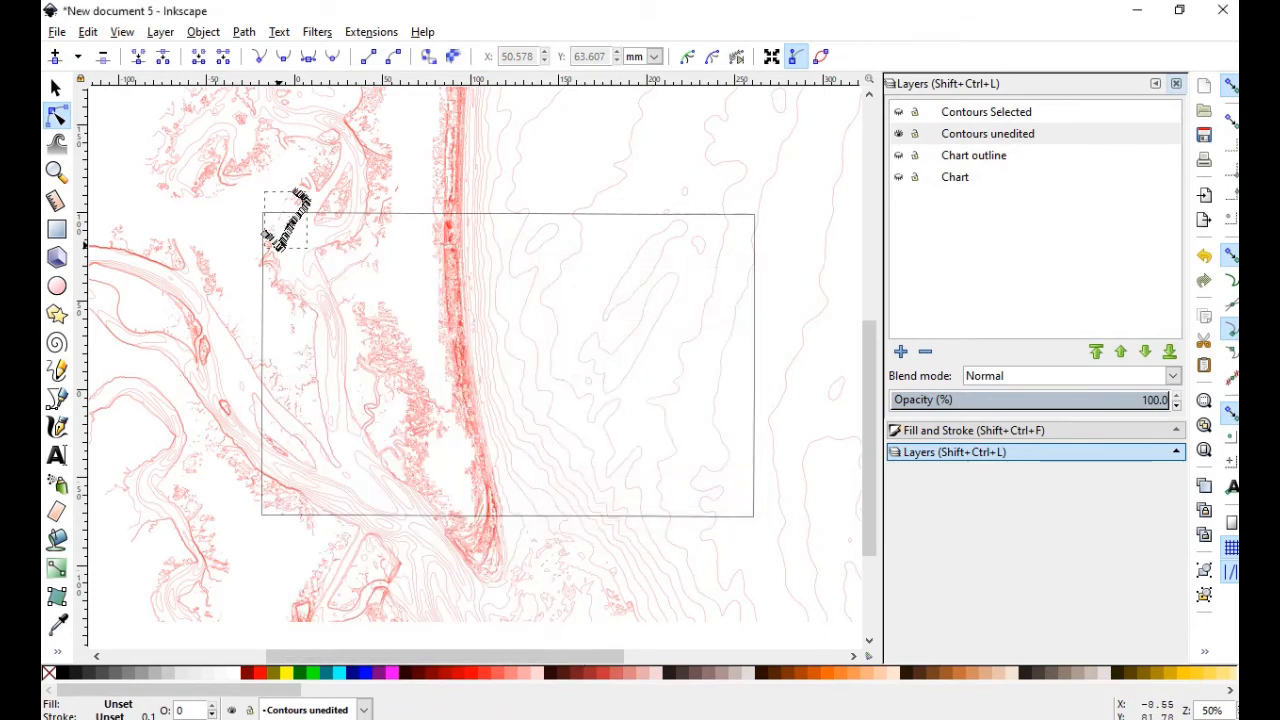
pyautogui.click(479, 313)
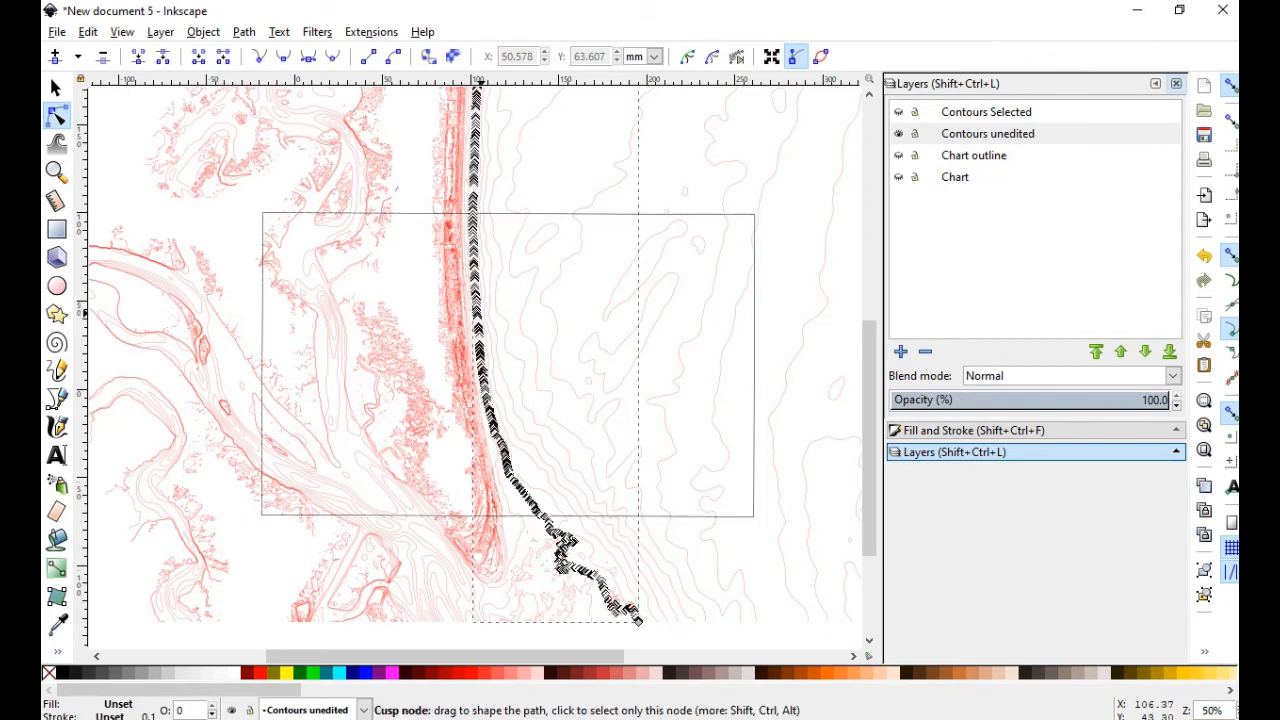
# Zoom in and move the selected coastal contour to the Contours Selected layer
pyautogui.scroll(4, 515, 454)
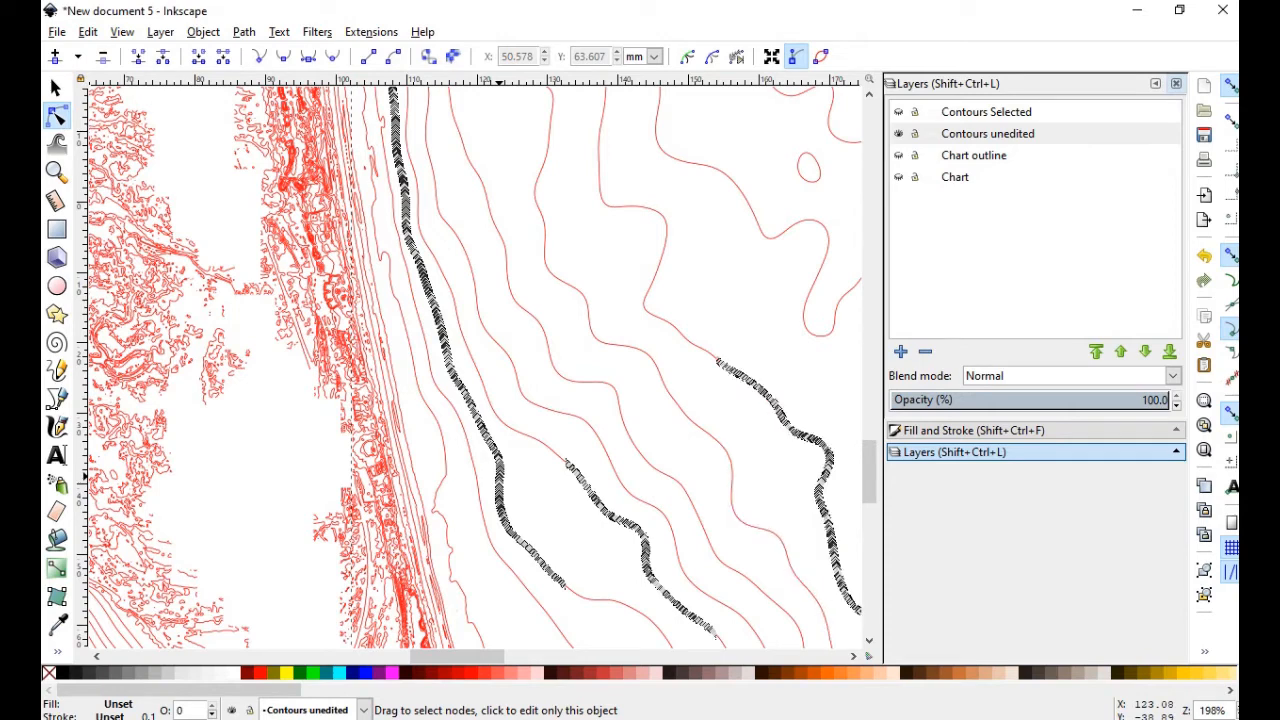
pyautogui.rightClick(848, 95)
pyautogui.click(943, 371)
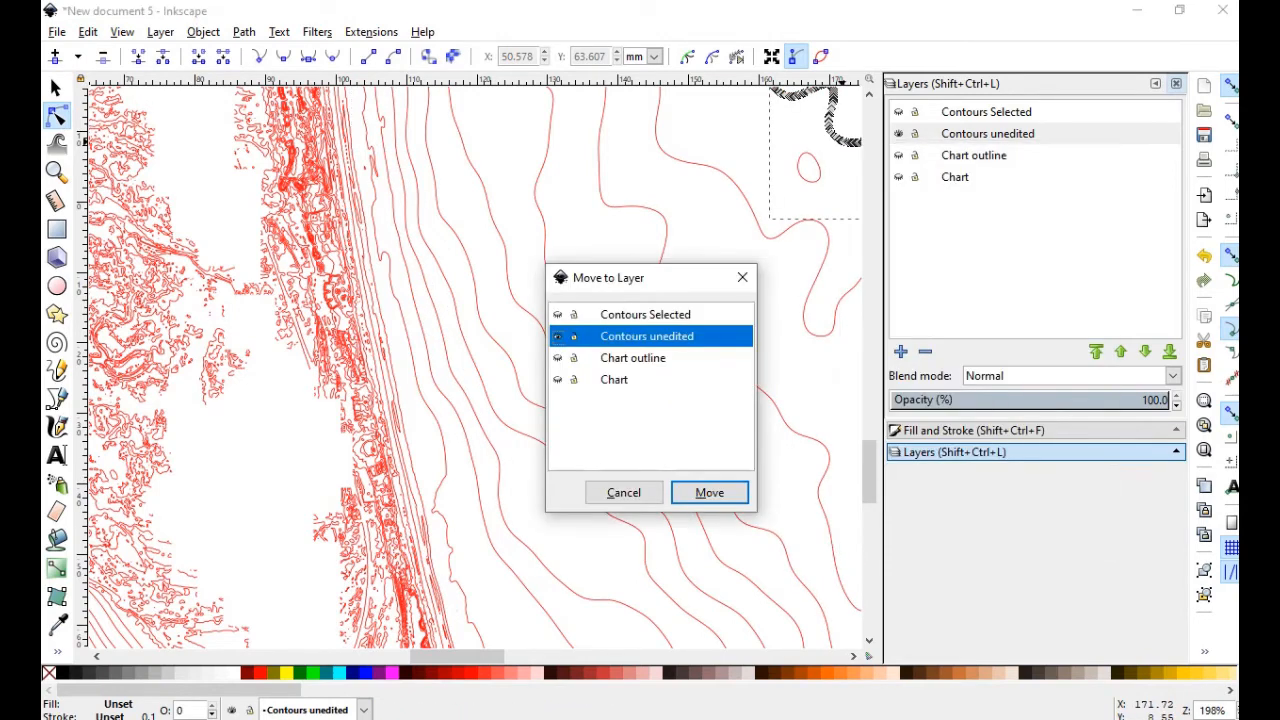
pyautogui.press('Return')
# Select the shore-side contour plus four offshore contours and start moving them to Contours Selected
pyautogui.click(413, 357)
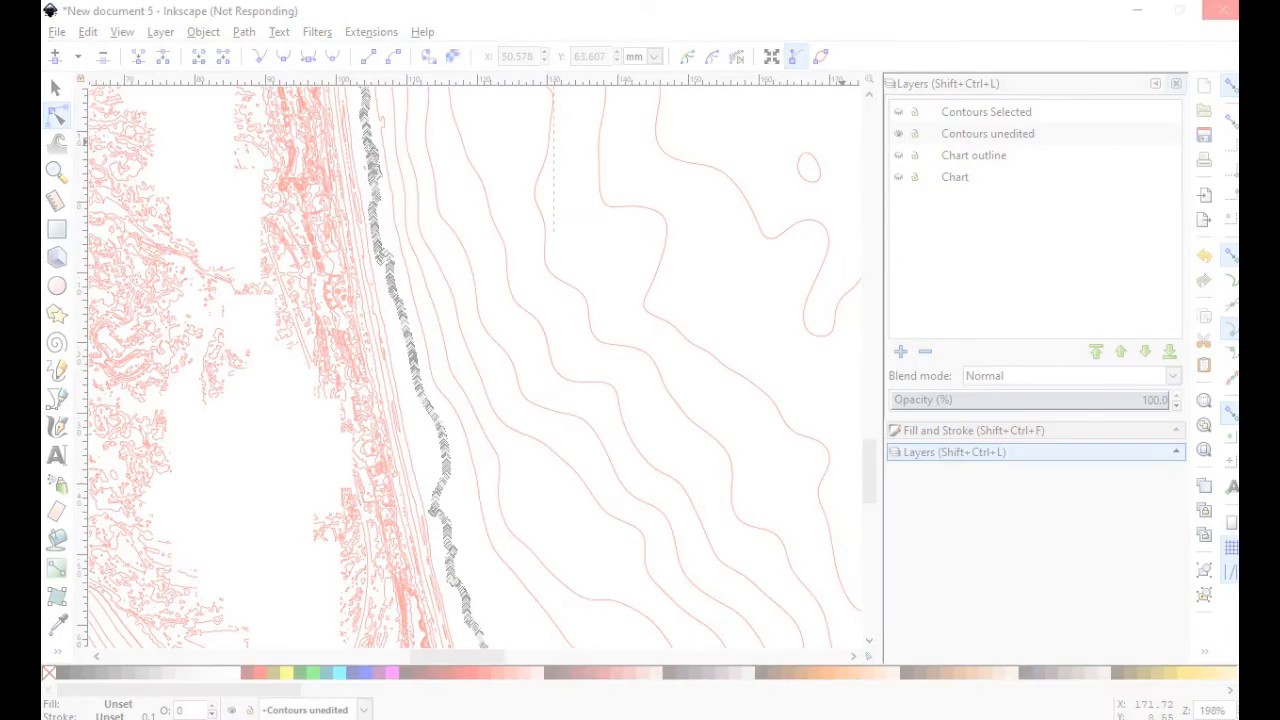
pyautogui.keyDown('shift'); pyautogui.click(679, 564); pyautogui.keyUp('shift')
pyautogui.keyDown('shift'); pyautogui.click(649, 564); pyautogui.keyUp('shift')
pyautogui.keyDown('shift'); pyautogui.click(534, 554); pyautogui.keyUp('shift')
pyautogui.keyDown('shift'); pyautogui.click(501, 560); pyautogui.keyUp('shift')
pyautogui.rightClick(531, 418)
pyautogui.click(600, 222)
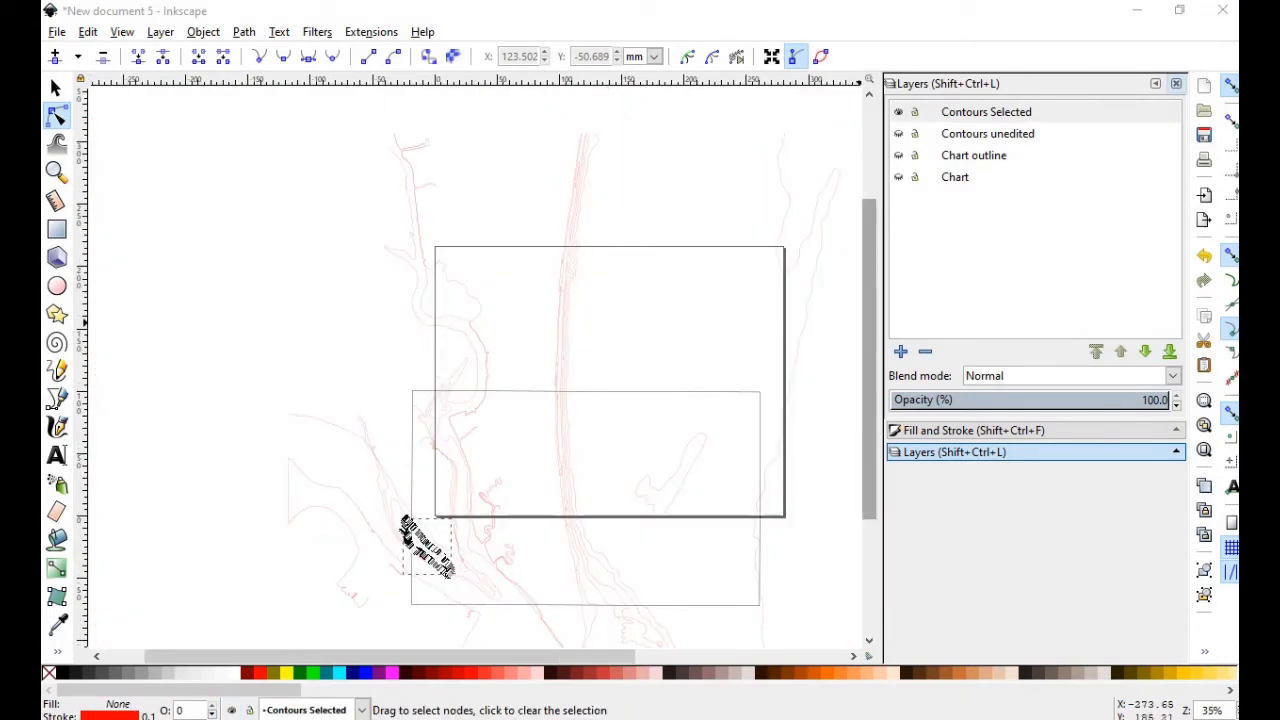
# Make the Chart outline layer visible over the moved contours
pyautogui.moveTo(869, 323); pyautogui.dragTo(869, 394)
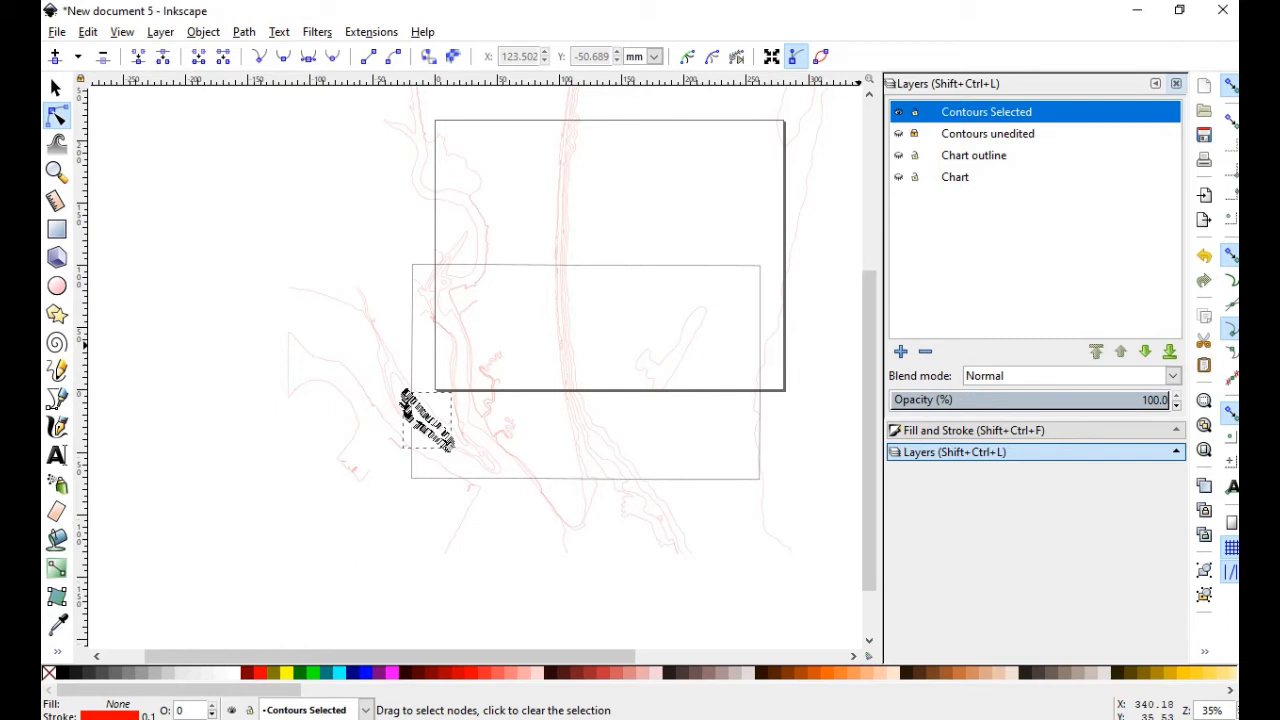
pyautogui.click(898, 155)
# Select all 17 contour paths in Contours Selected and group them into one object
pyautogui.click(56, 89)
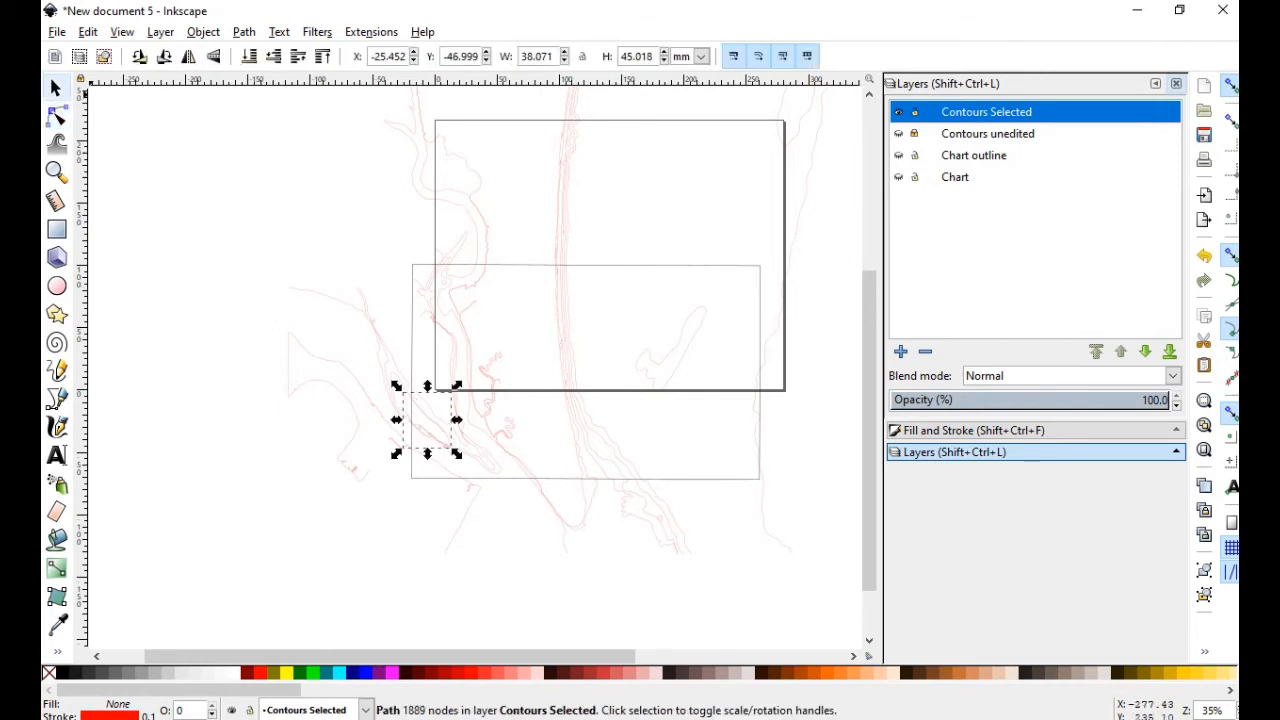
pyautogui.click(210, 210)
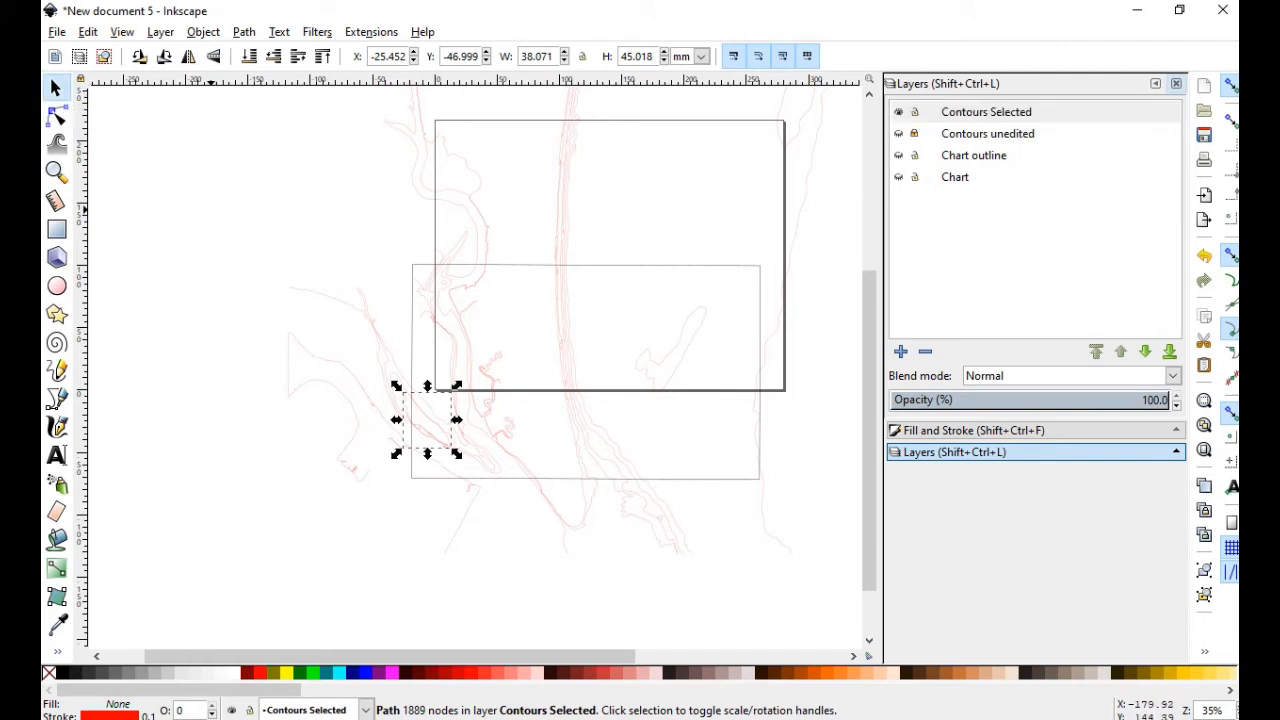
pyautogui.hotkey('ctrl', 'a')
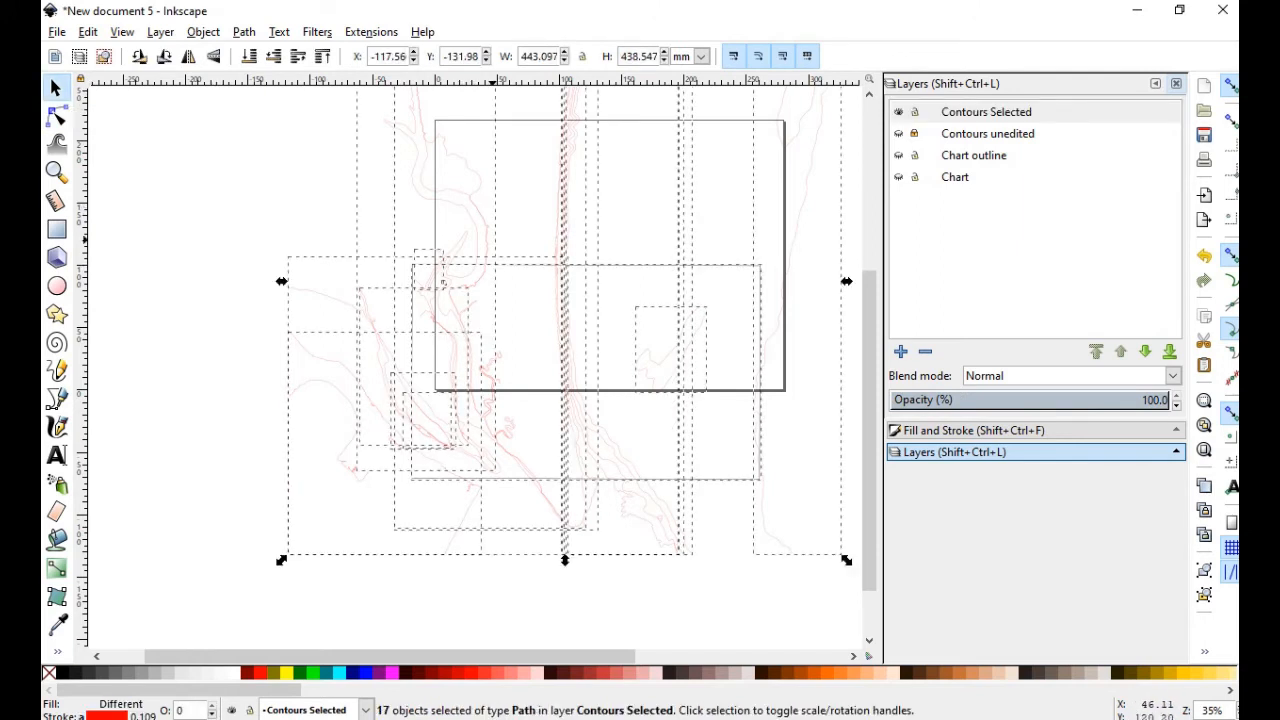
pyautogui.rightClick(488, 243)
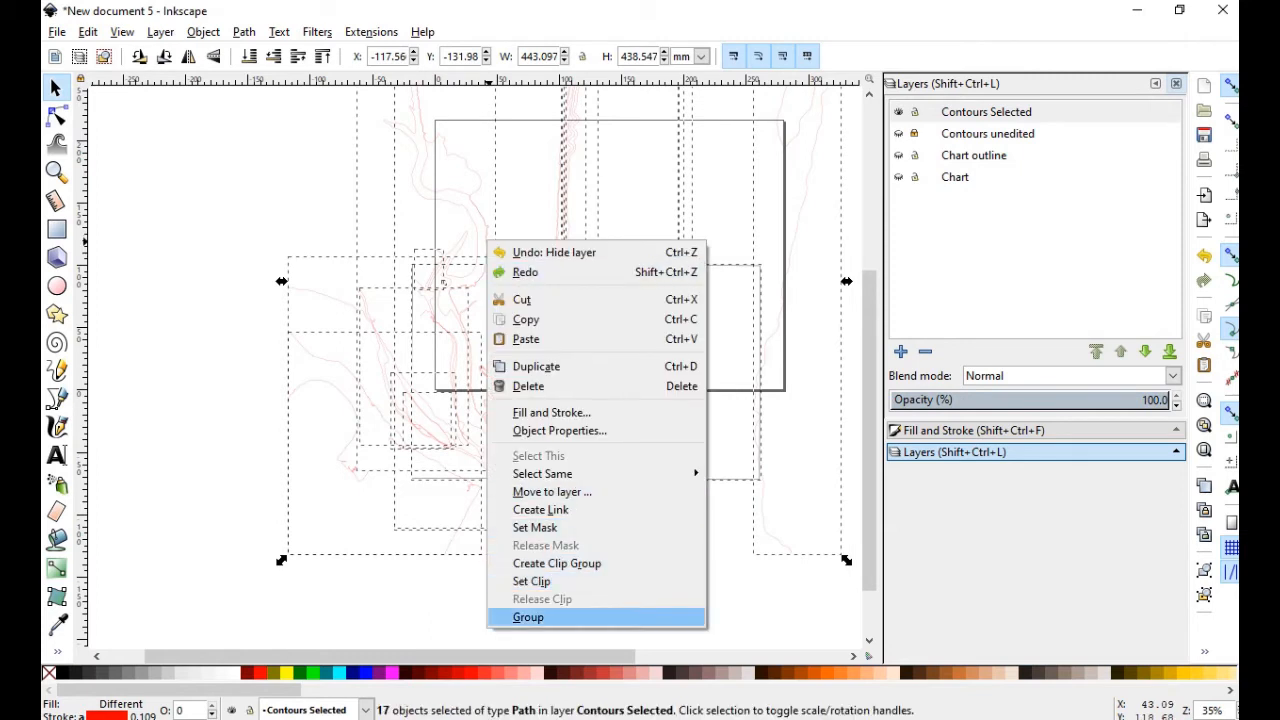
pyautogui.click(530, 617)
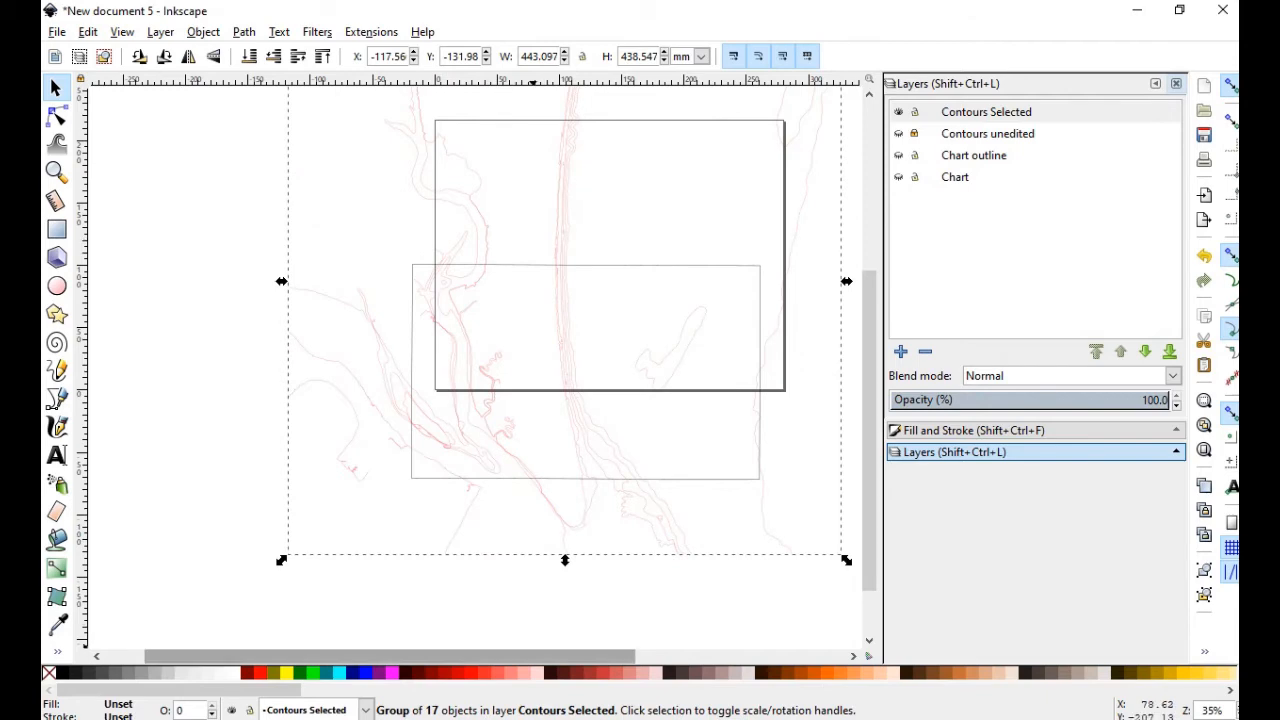
pyautogui.moveTo(543, 657)
pyautogui.mouseDown()
pyautogui.moveTo(579, 657)
pyautogui.moveTo(567, 657)
pyautogui.mouseUp()
pyautogui.moveTo(630, 456); pyautogui.dragTo(662, 405)
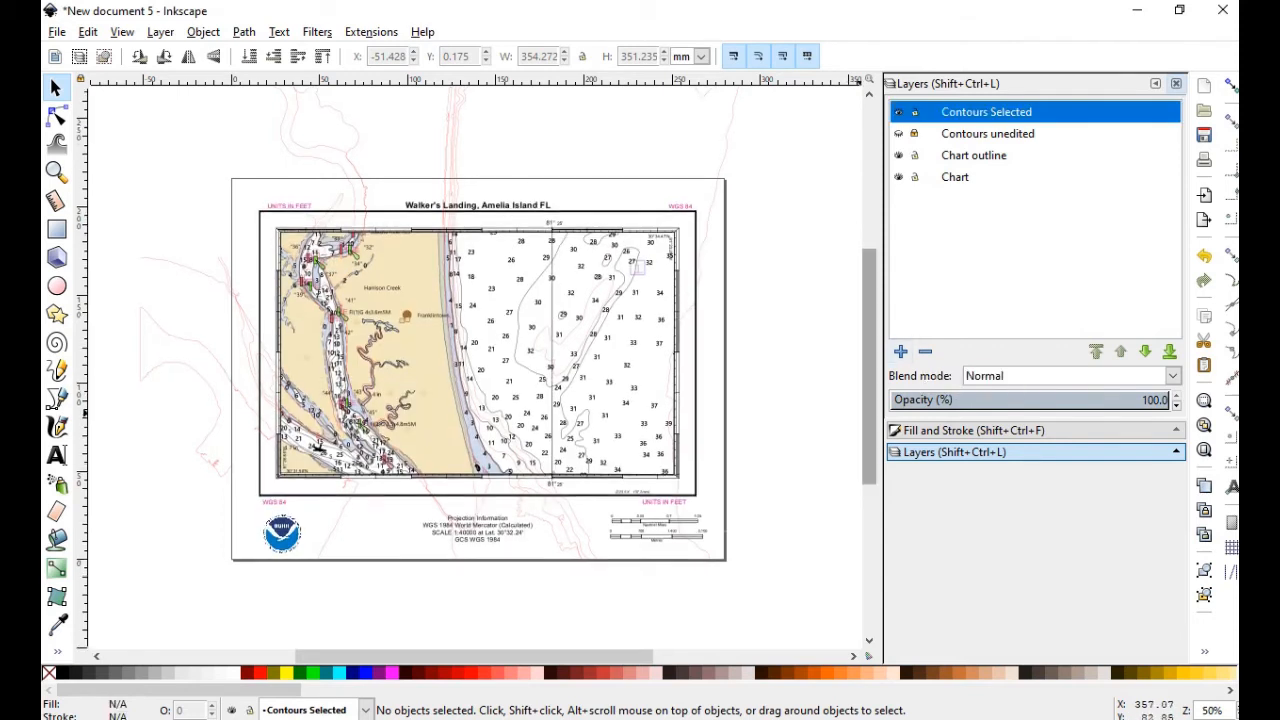
# Scroll the canvas to view the Walker's Landing chart beneath the red contours
pyautogui.scroll(-1, 318, 452)
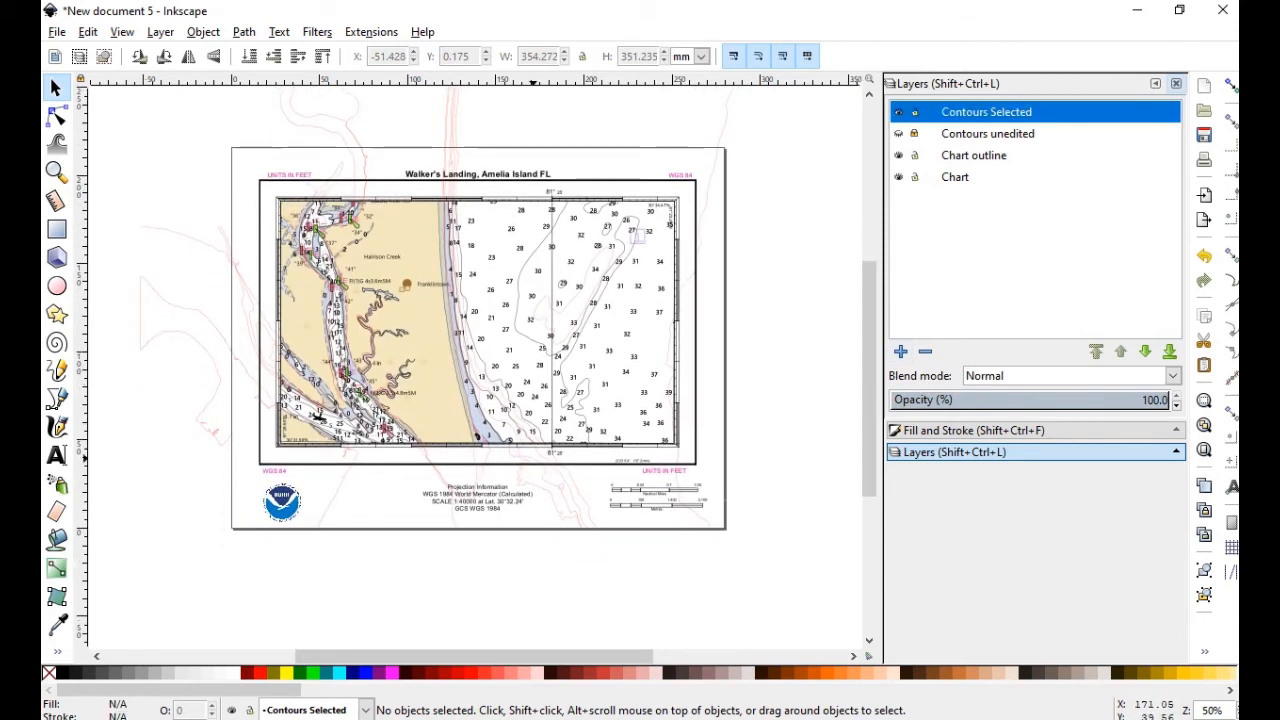
pyautogui.scroll(5, 369, 323)
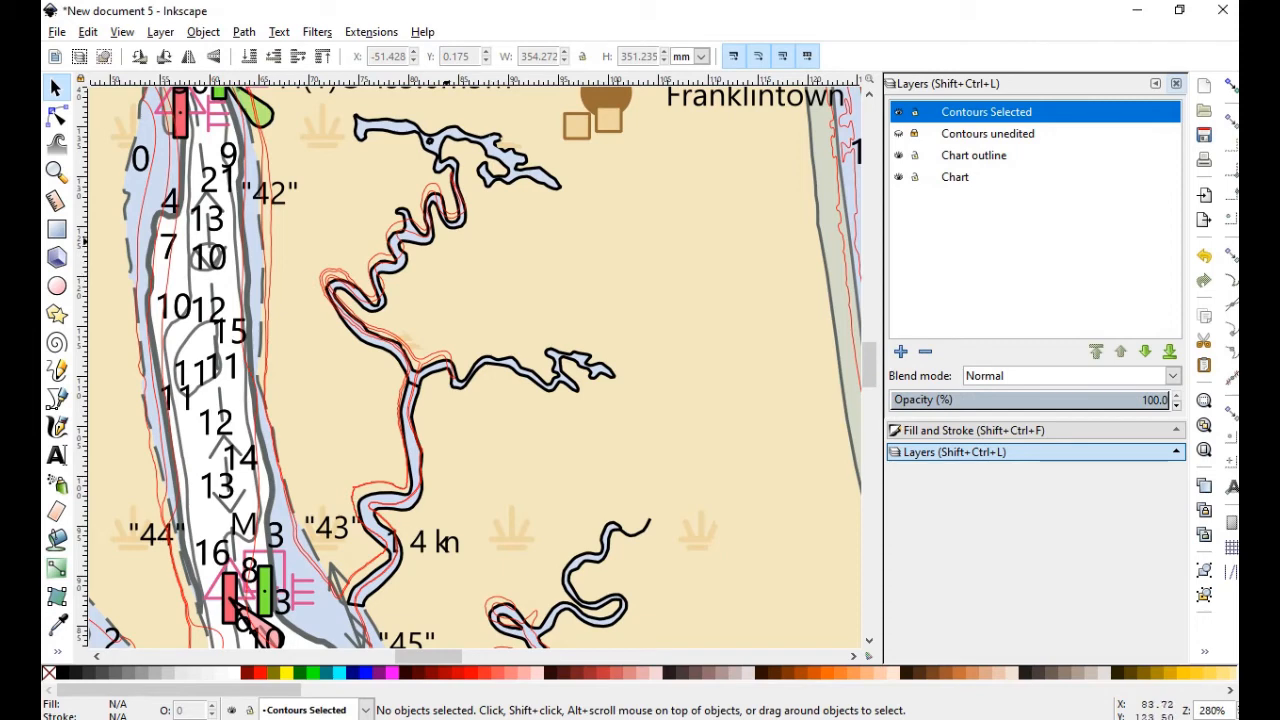
pyautogui.scroll(8, 475, 370)
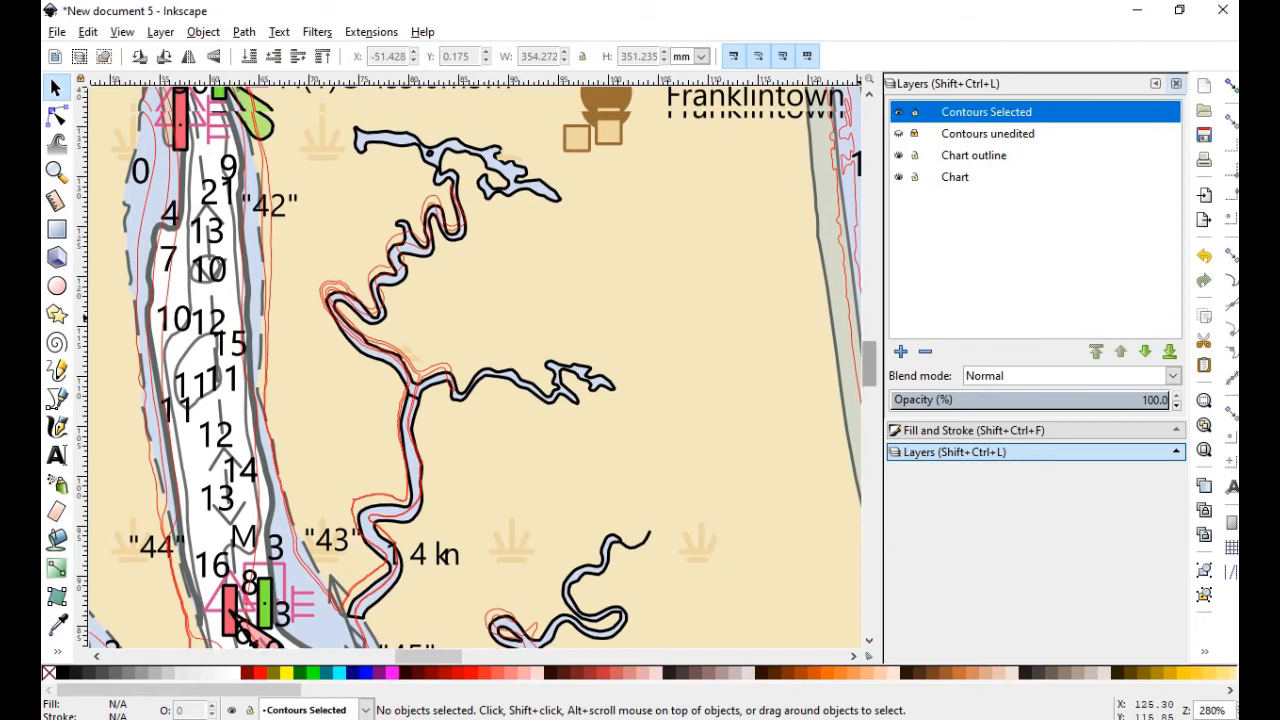
pyautogui.scroll(1, 475, 370)
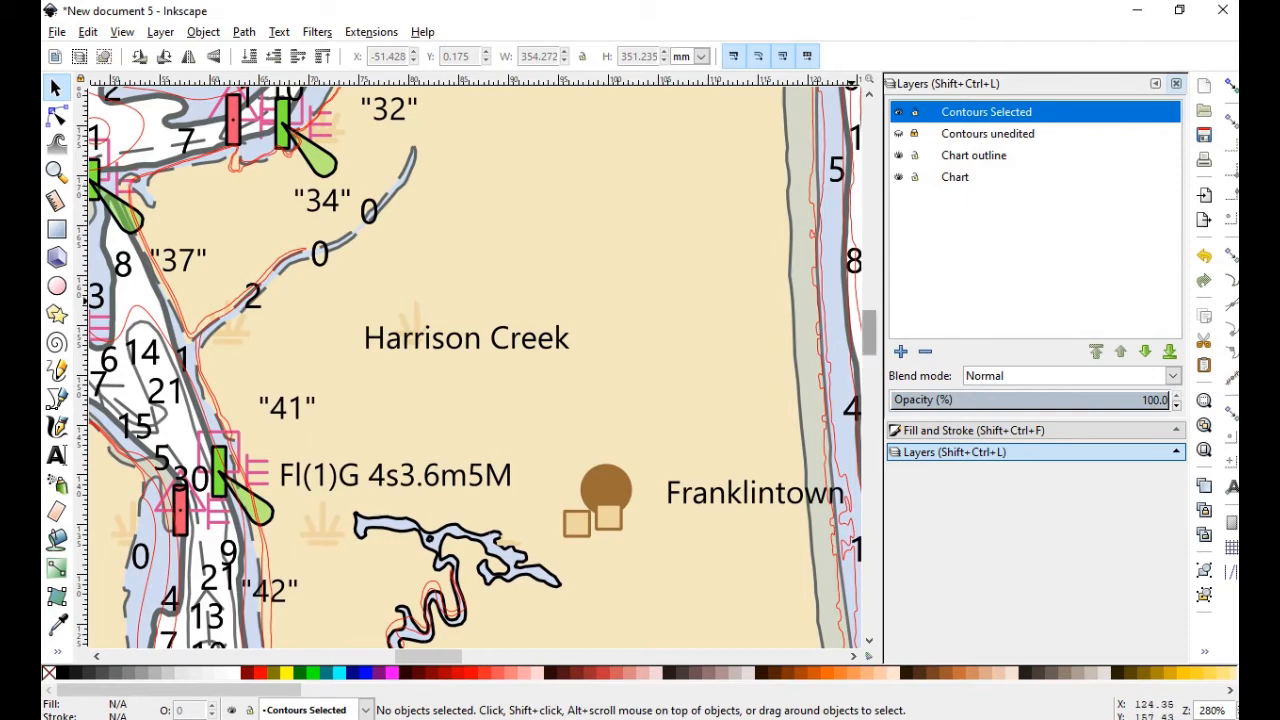
pyautogui.scroll(7, 475, 370)
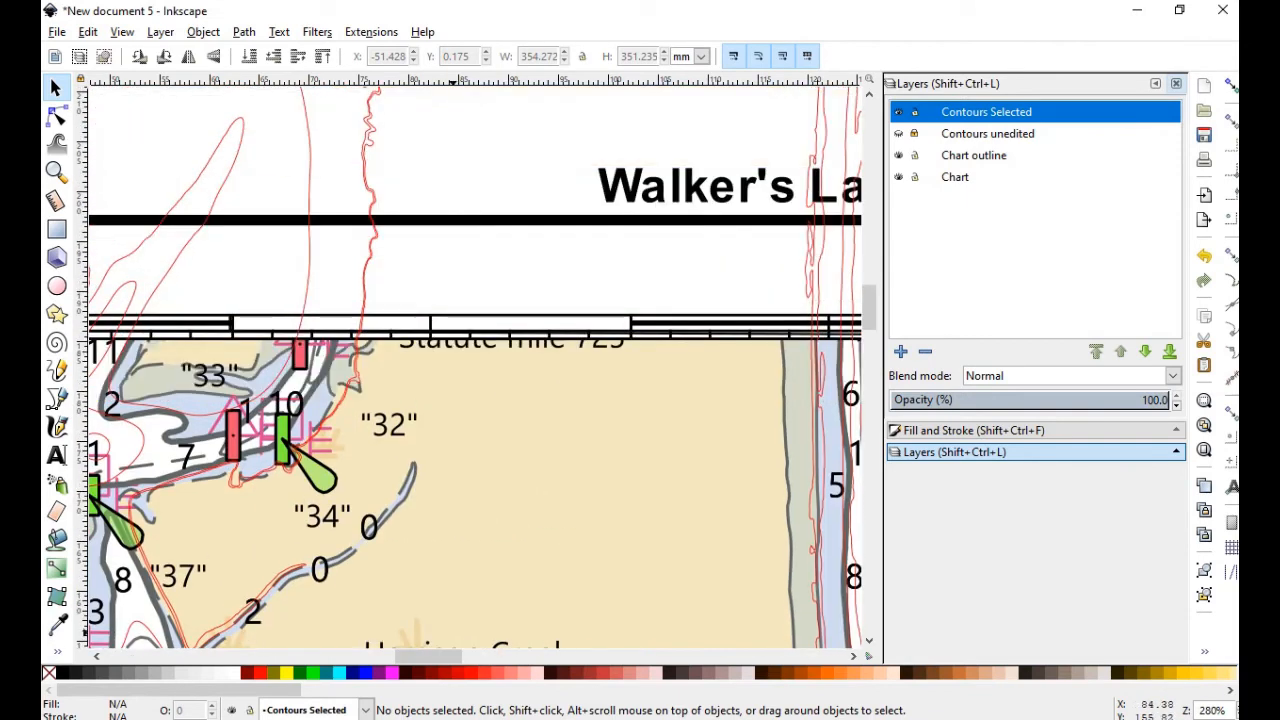
pyautogui.moveTo(407, 657); pyautogui.dragTo(381, 657)
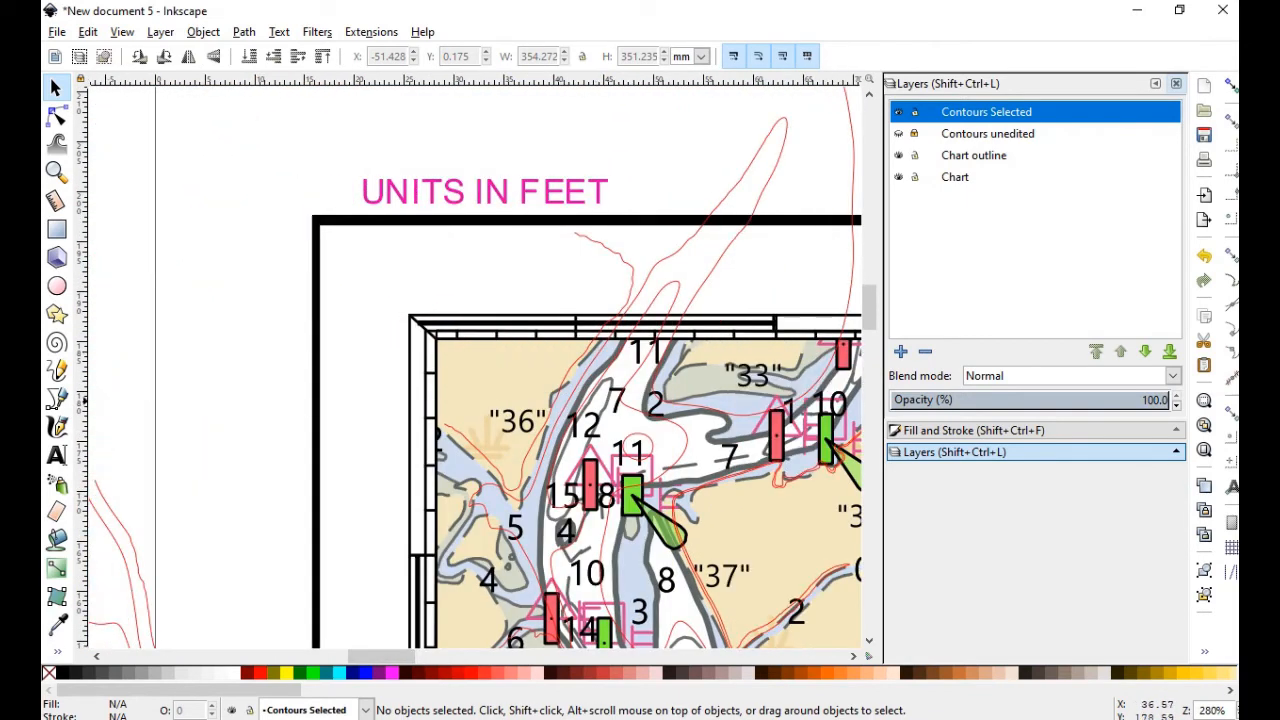
pyautogui.moveTo(869, 314); pyautogui.dragTo(869, 433)
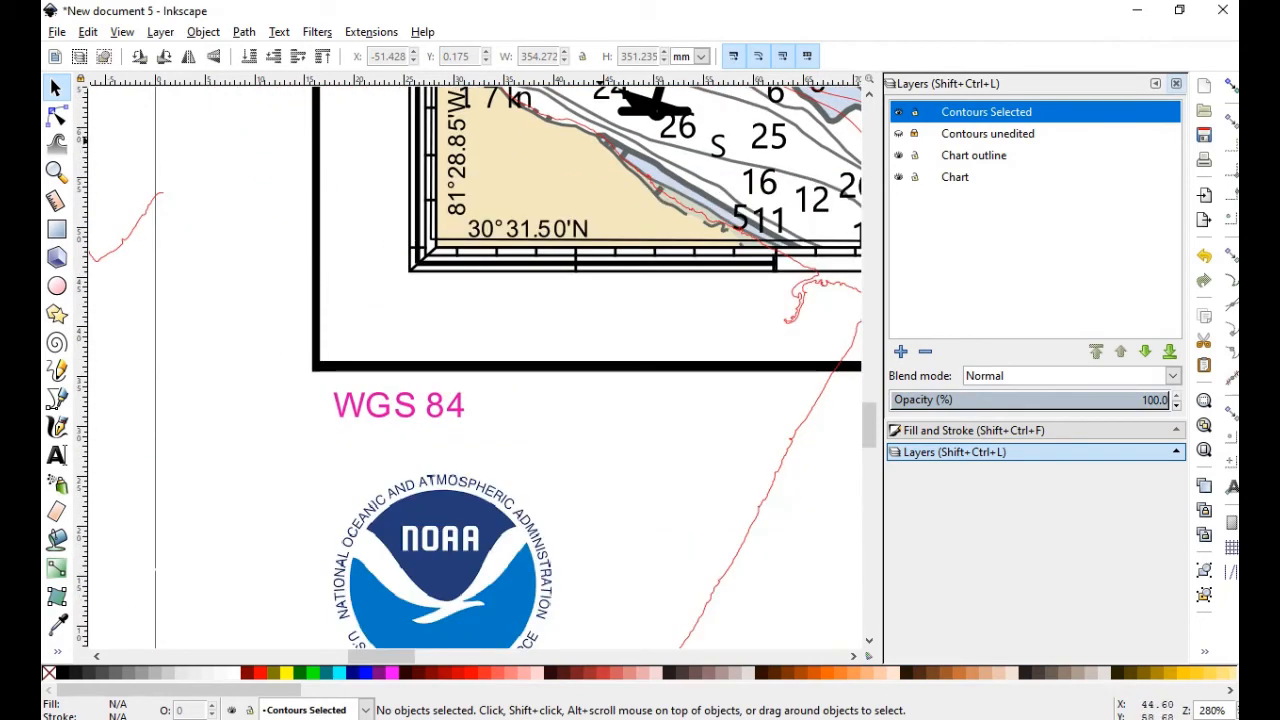
pyautogui.moveTo(381, 657); pyautogui.dragTo(423, 657)
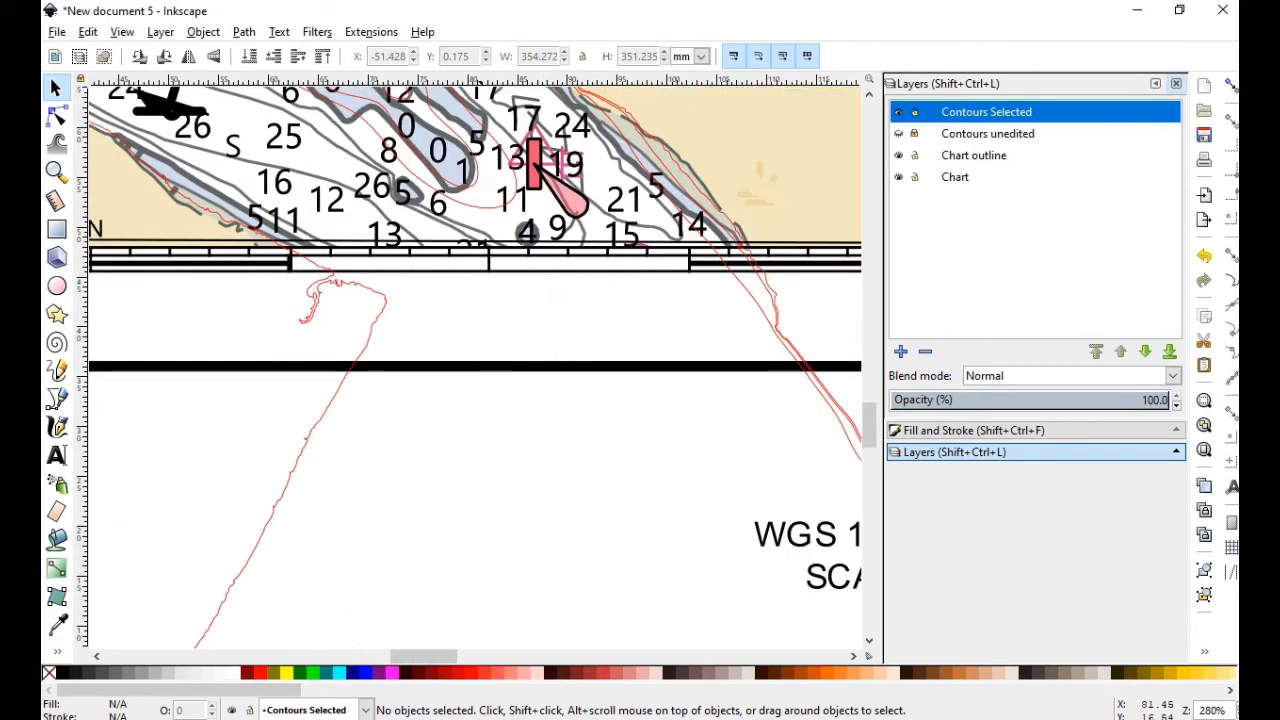
pyautogui.moveTo(869, 425); pyautogui.dragTo(869, 341)
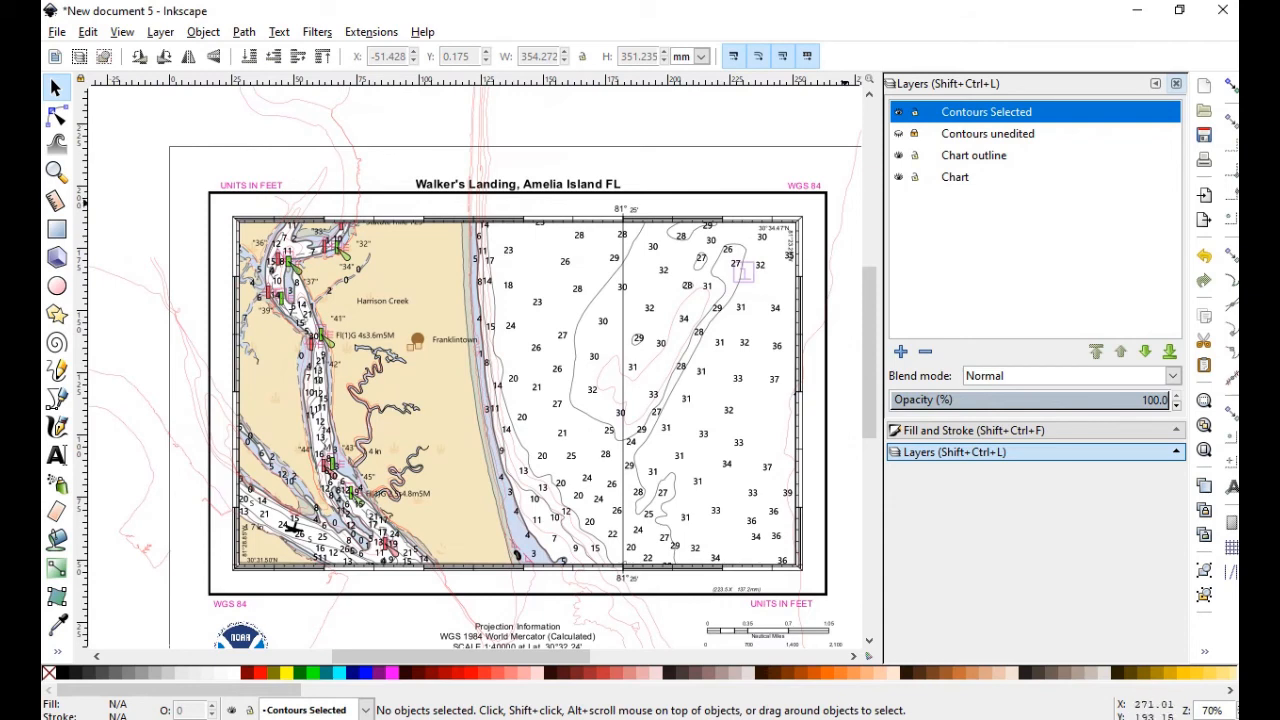
# Hide the Chart and Chart outline layers, add a layer, then delete Contours Selected 1
pyautogui.click(899, 177)
pyautogui.click(899, 155)
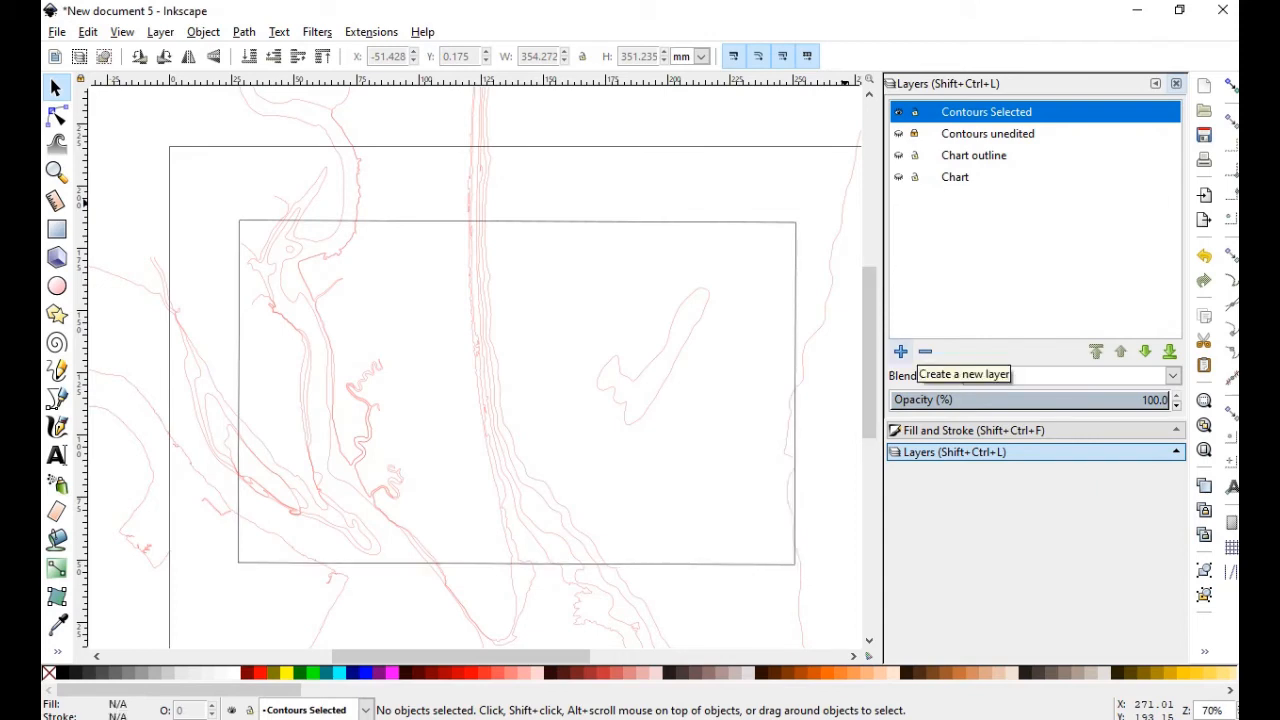
pyautogui.click(900, 351)
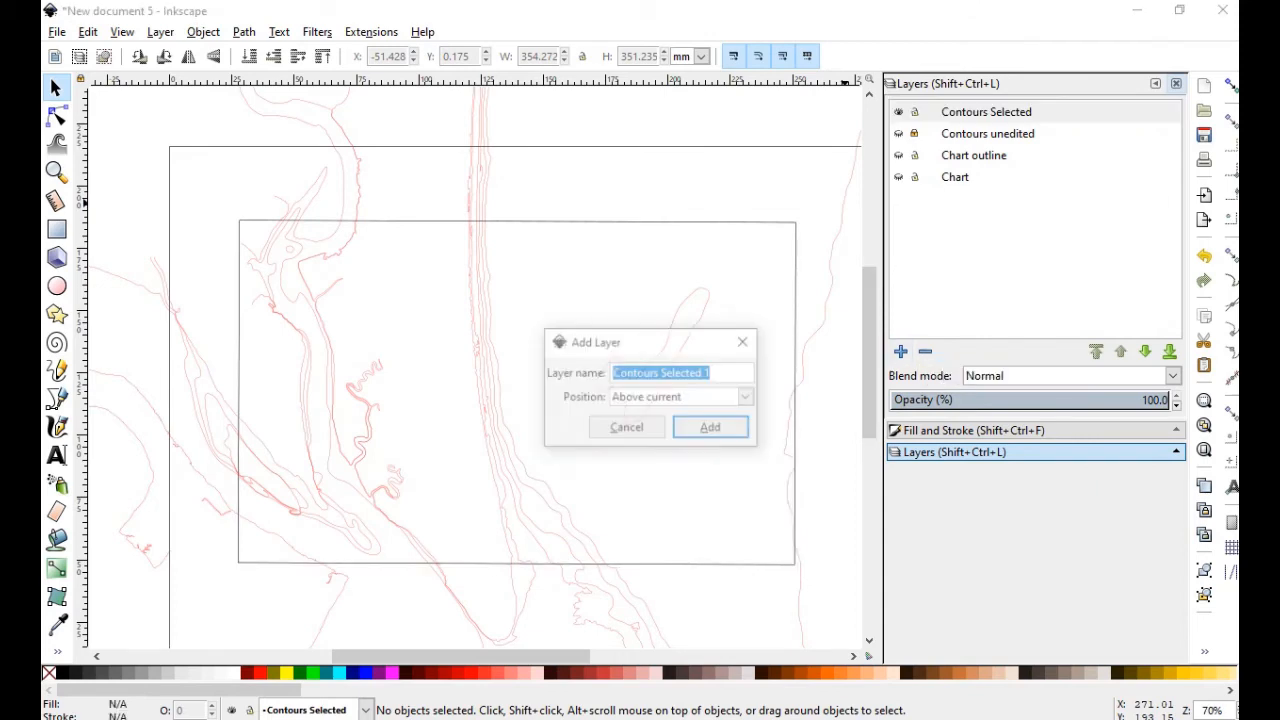
pyautogui.press('Return')
pyautogui.click(925, 351)
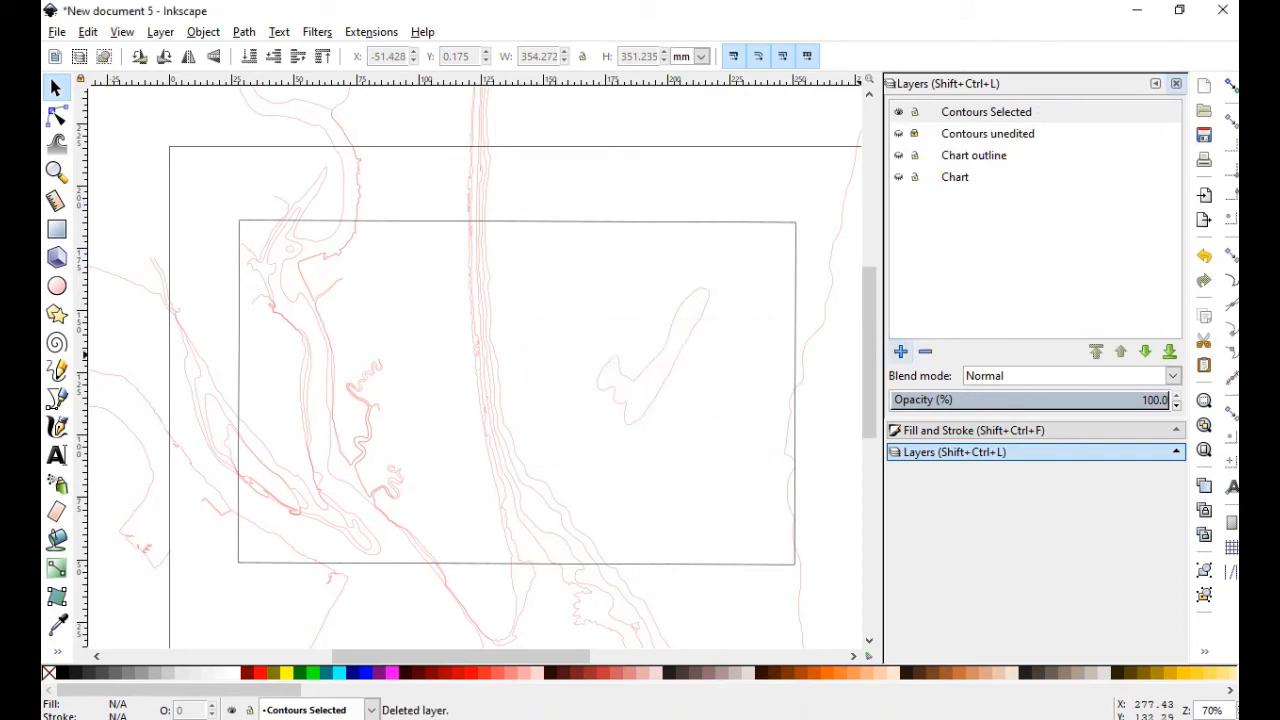
# Add new layers repeatedly until the stack reaches Contours Selected 6
pyautogui.click(900, 351)
pyautogui.click(712, 427)
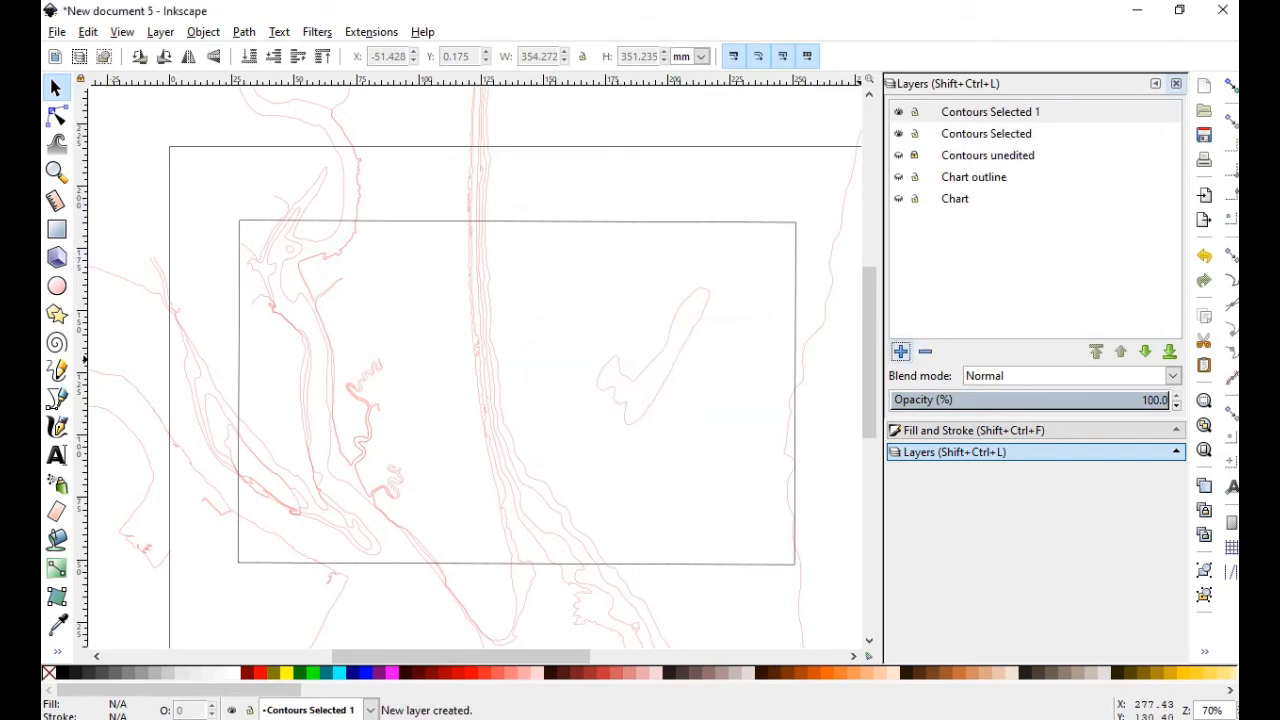
pyautogui.click(900, 351)
pyautogui.click(712, 427)
pyautogui.click(900, 351)
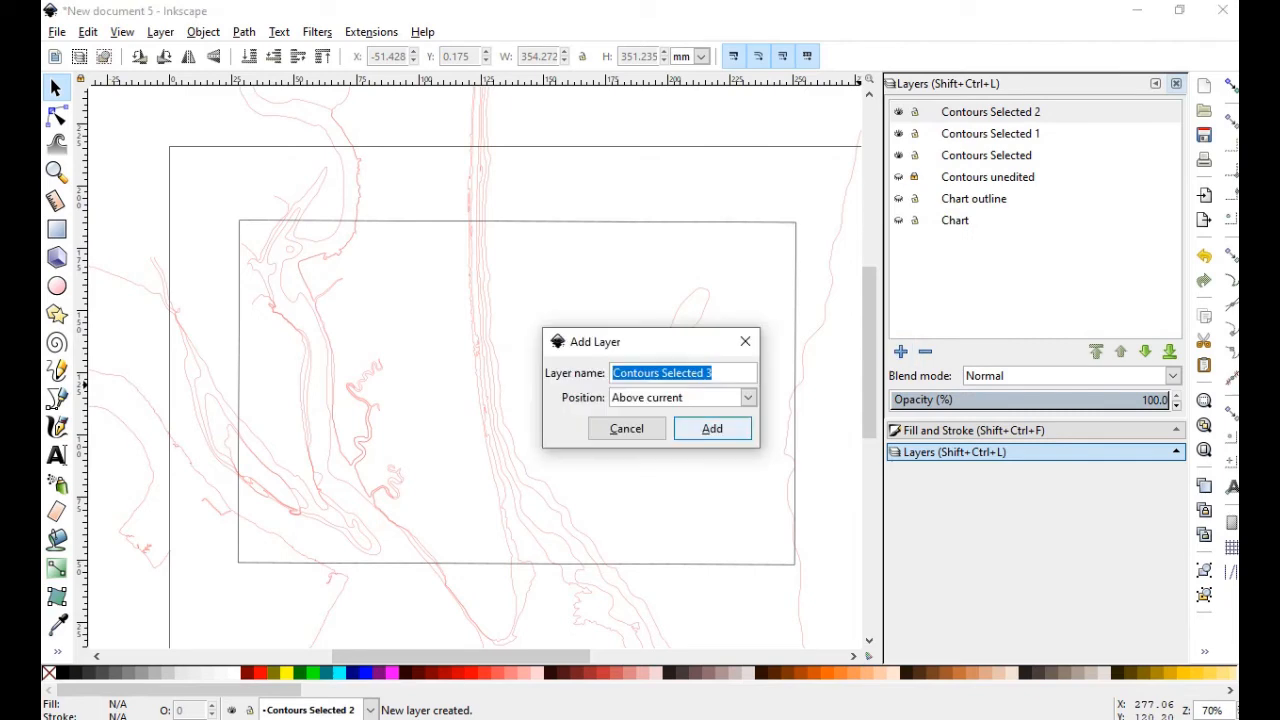
pyautogui.click(712, 427)
pyautogui.click(900, 351)
pyautogui.click(712, 428)
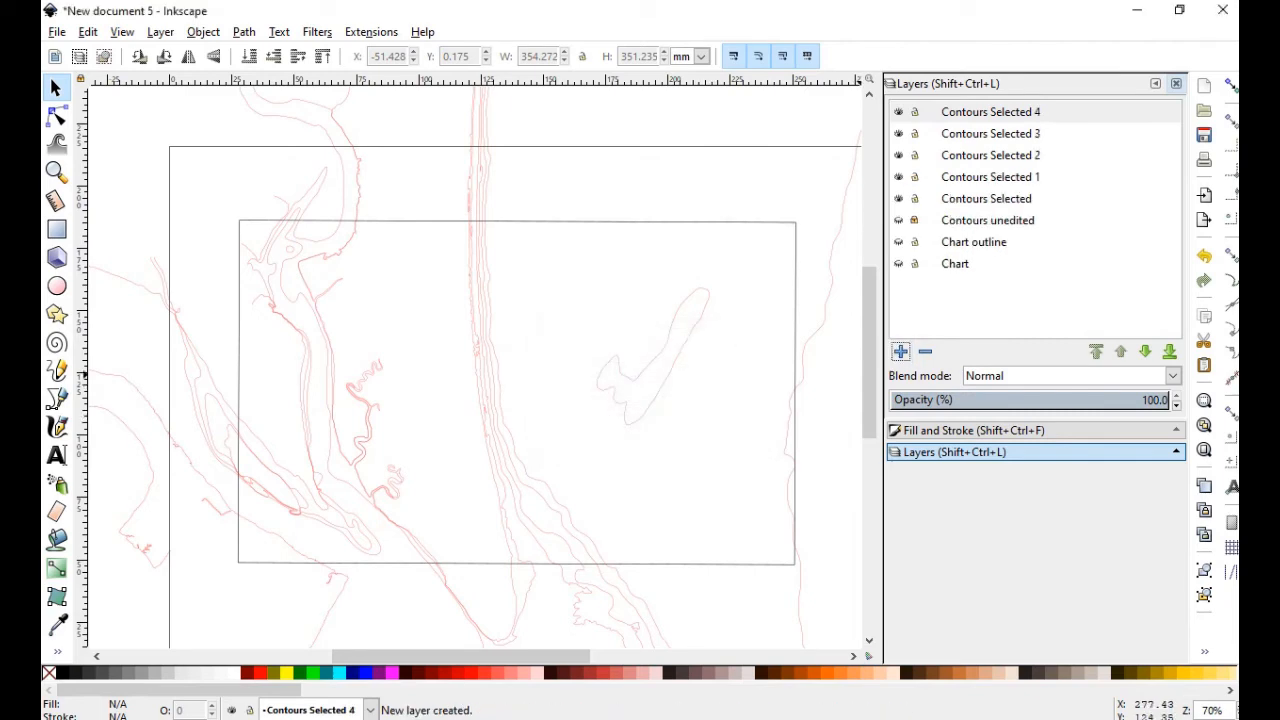
pyautogui.click(900, 351)
pyautogui.click(712, 428)
pyautogui.click(900, 351)
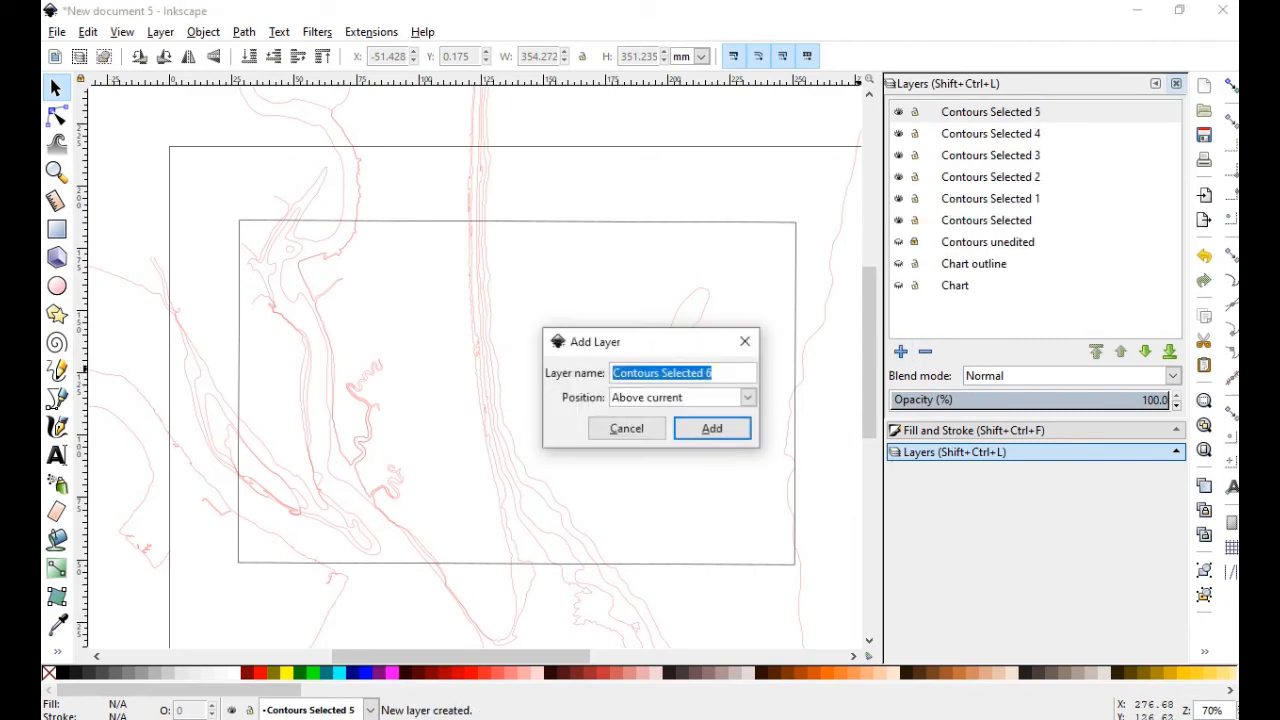
pyautogui.click(712, 428)
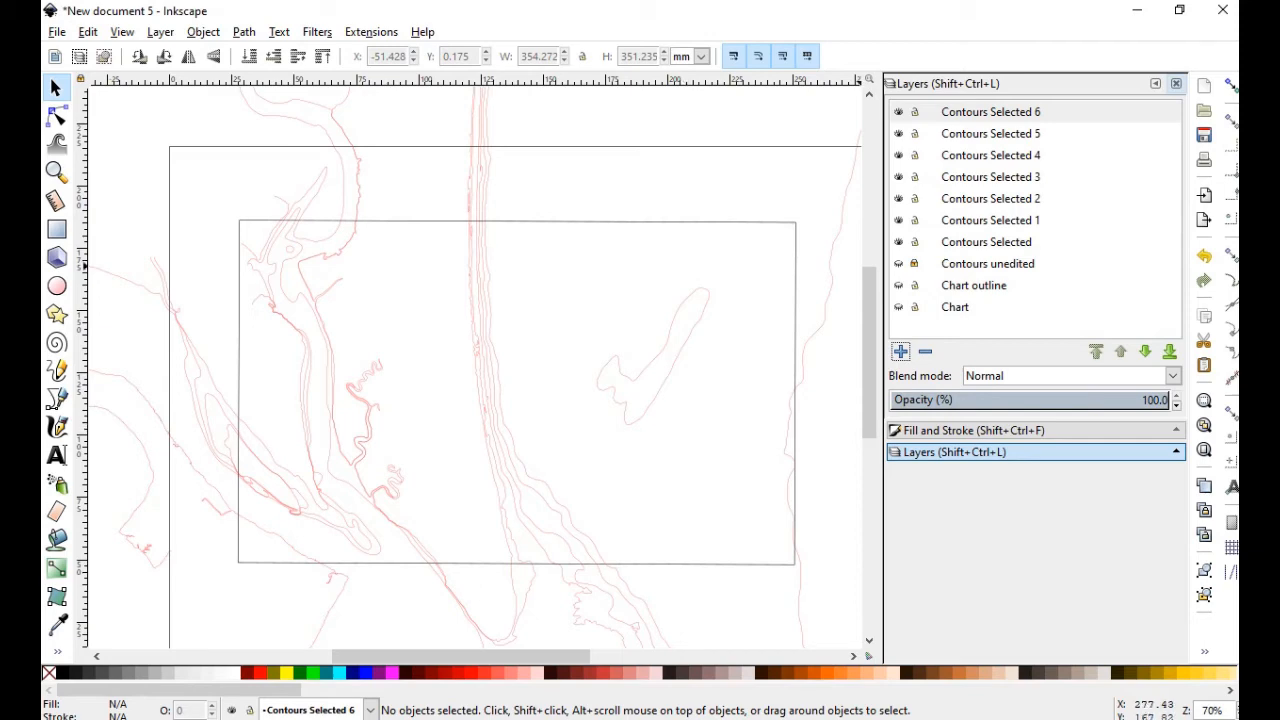
# Rename the first two new layers to Land and 0-10
pyautogui.doubleClick(990, 220)
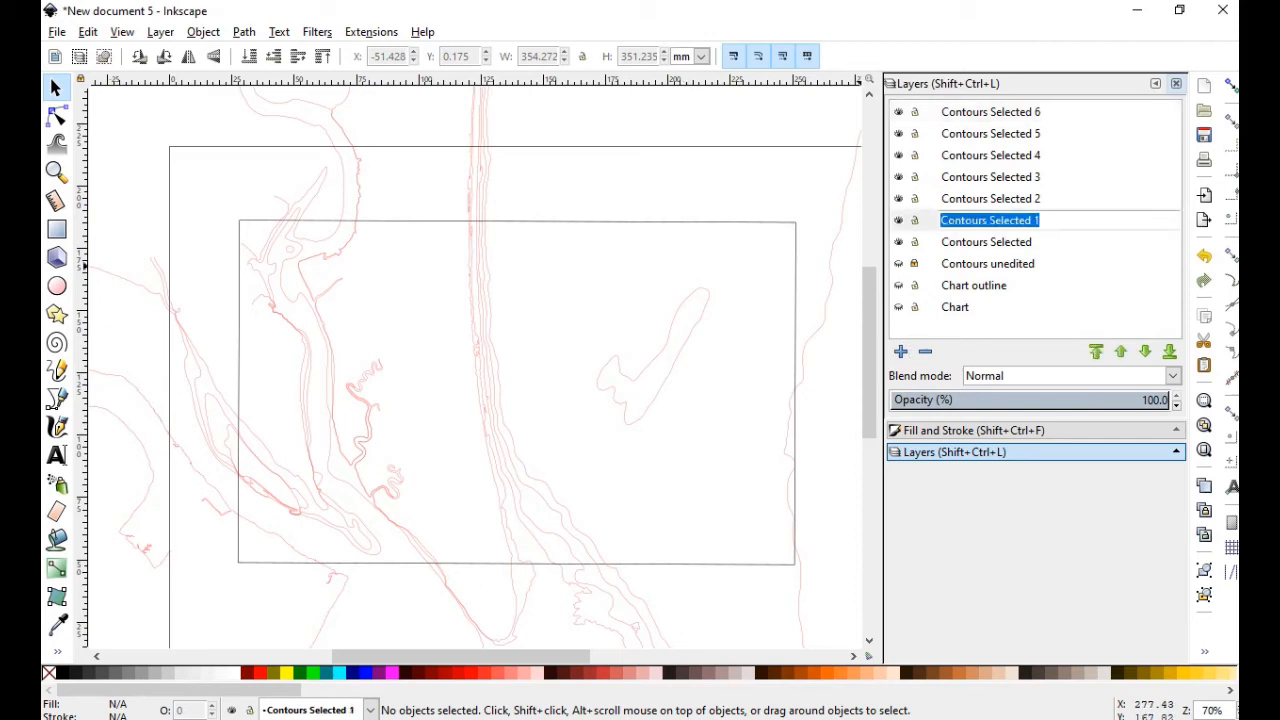
pyautogui.write('0')
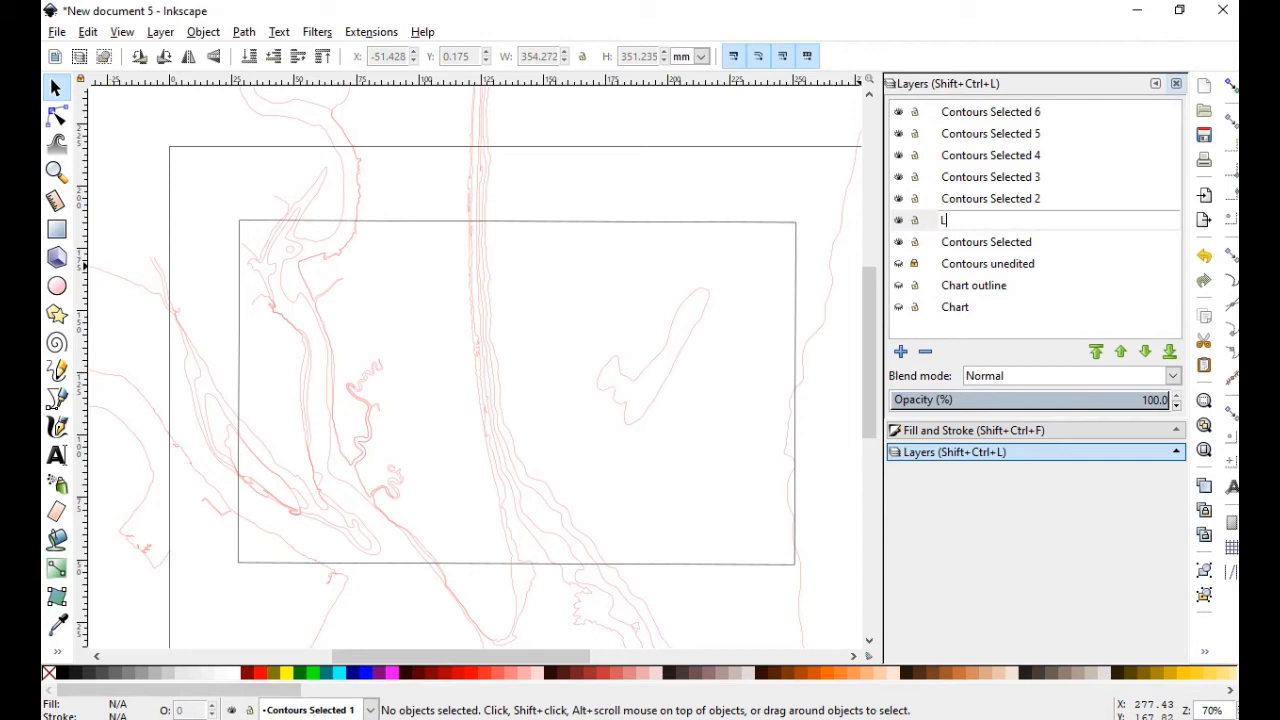
pyautogui.write('and')
pyautogui.click(1011, 199)
pyautogui.click(1011, 199)
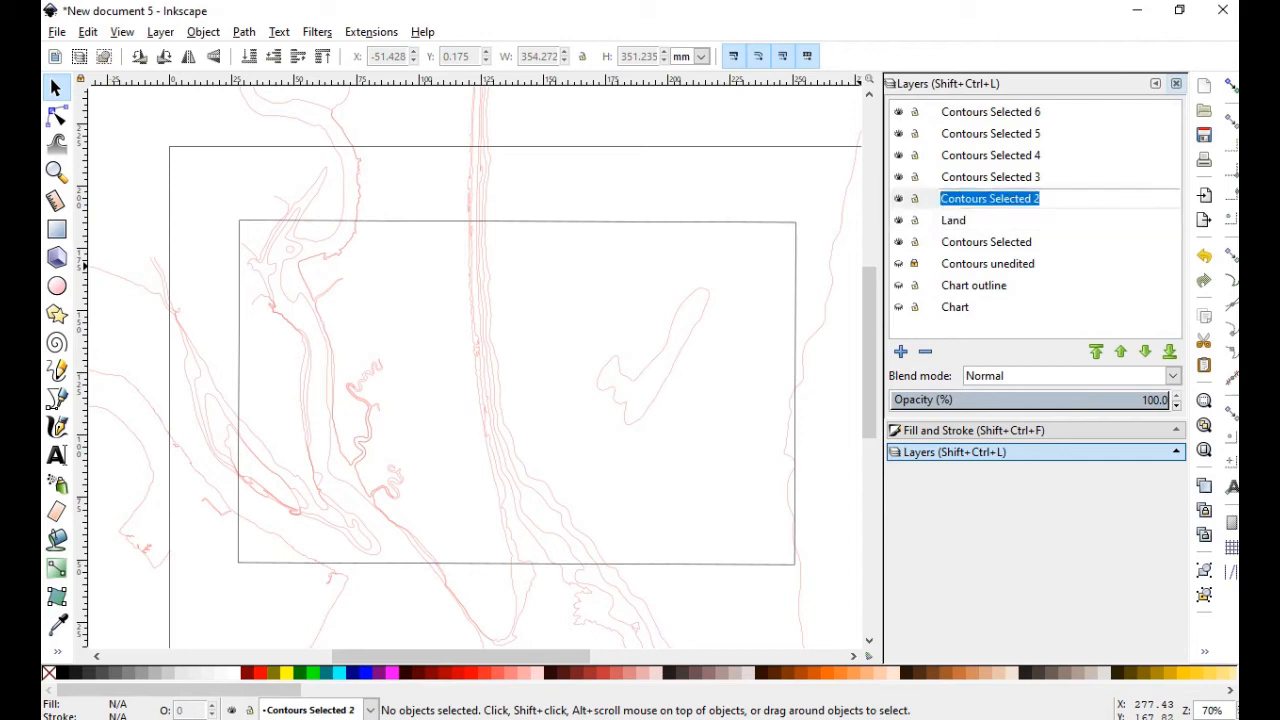
pyautogui.click(1011, 199)
pyautogui.tripleClick(1011, 199)
pyautogui.press('BackSpace')
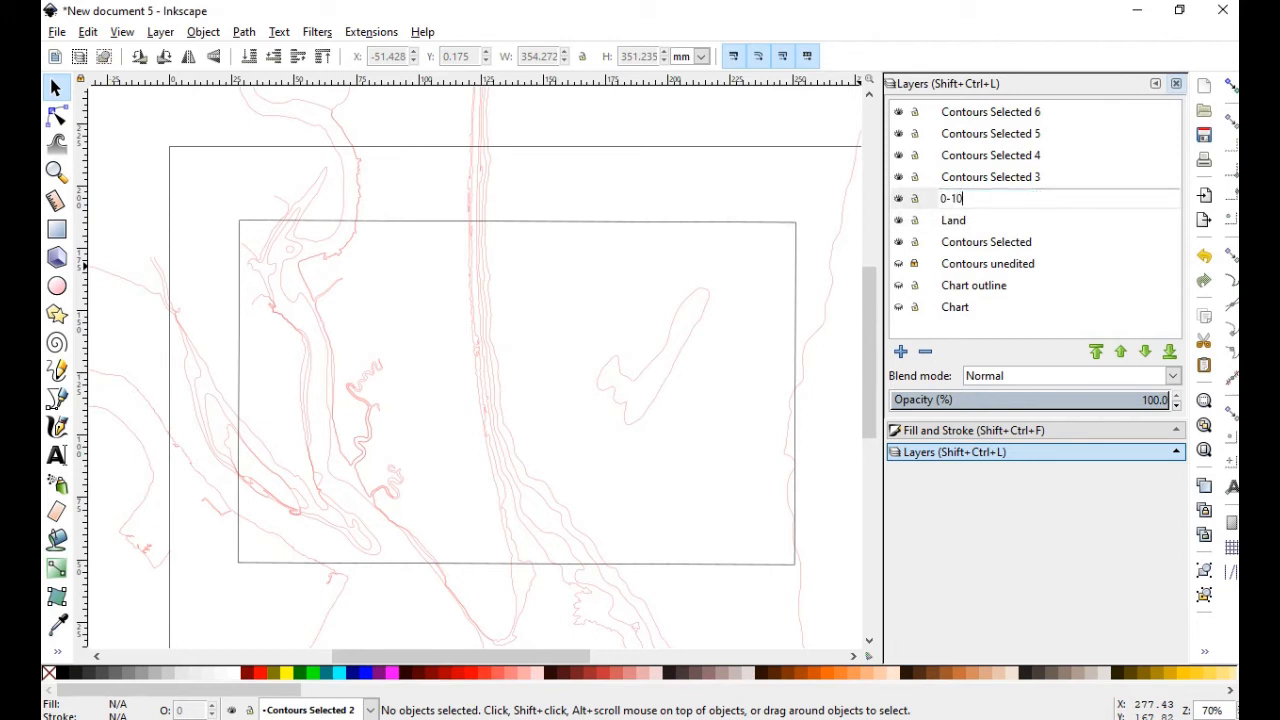
pyautogui.click(1005, 177)
# Rename the next three layers to 10-15, 15-20 and 20-25
pyautogui.click(1005, 177)
pyautogui.write('10-15')
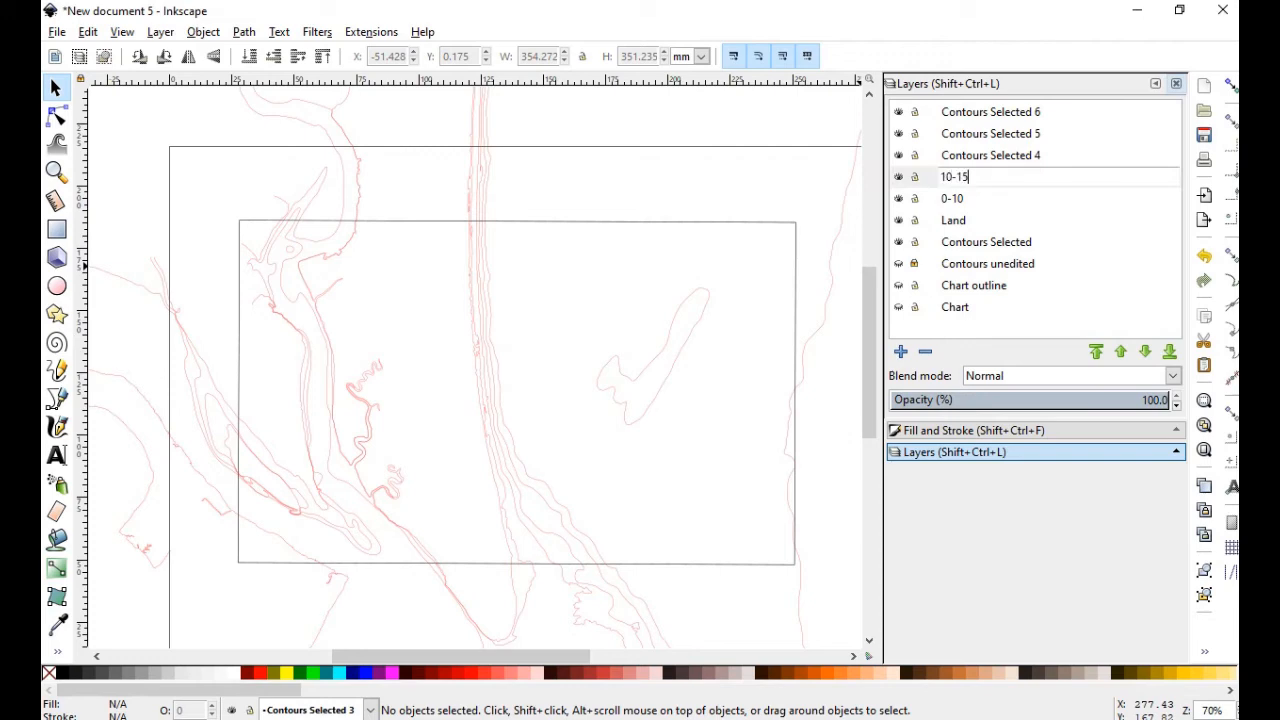
pyautogui.click(1003, 155)
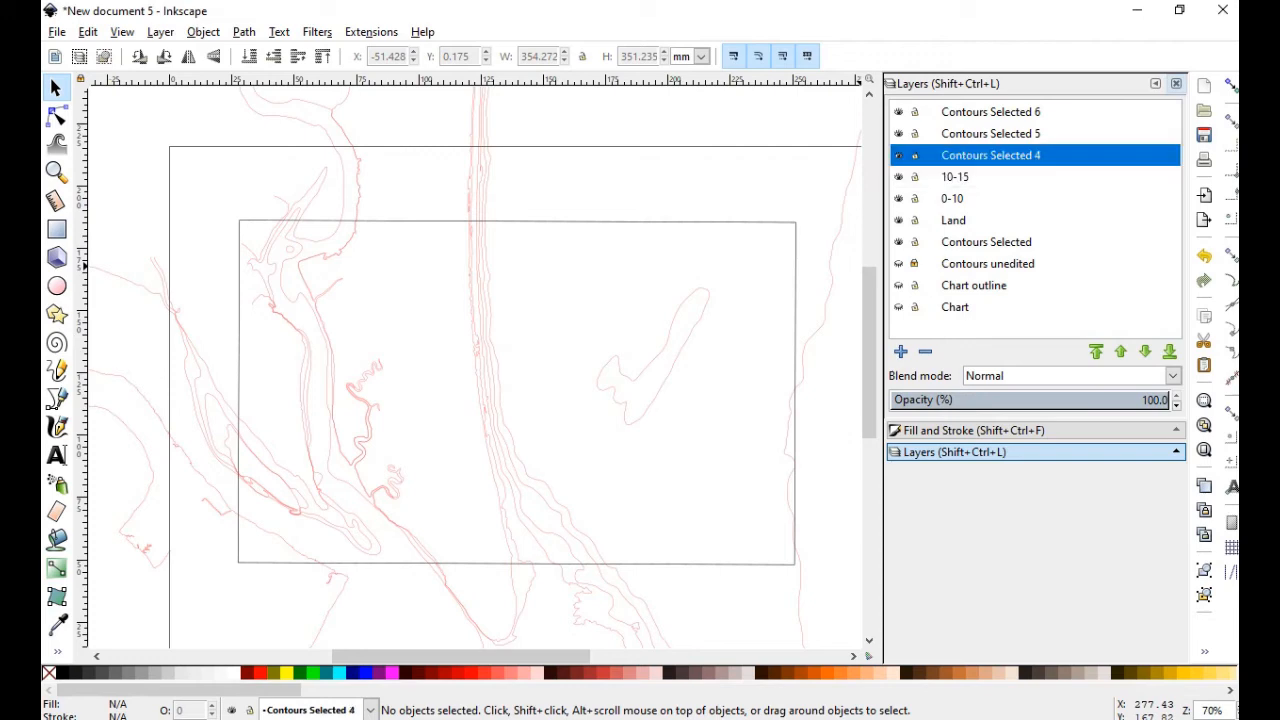
pyautogui.click(1003, 155)
pyautogui.write('15-20')
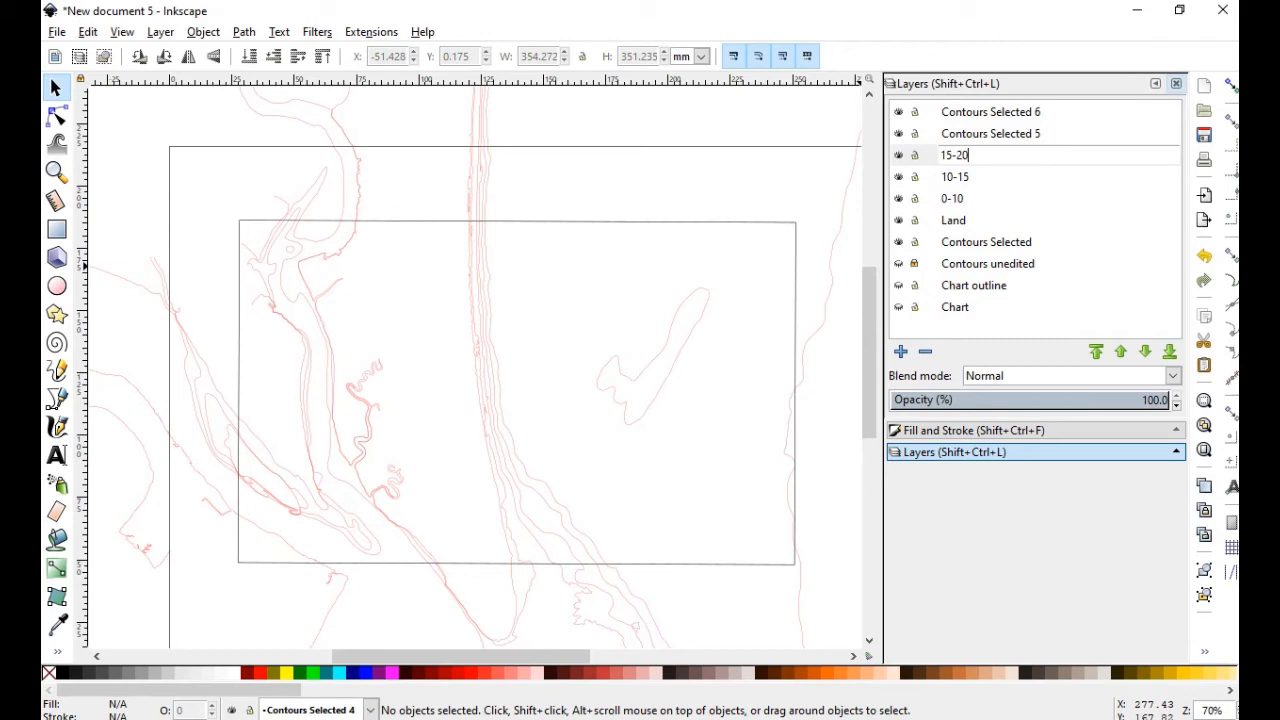
pyautogui.click(991, 134)
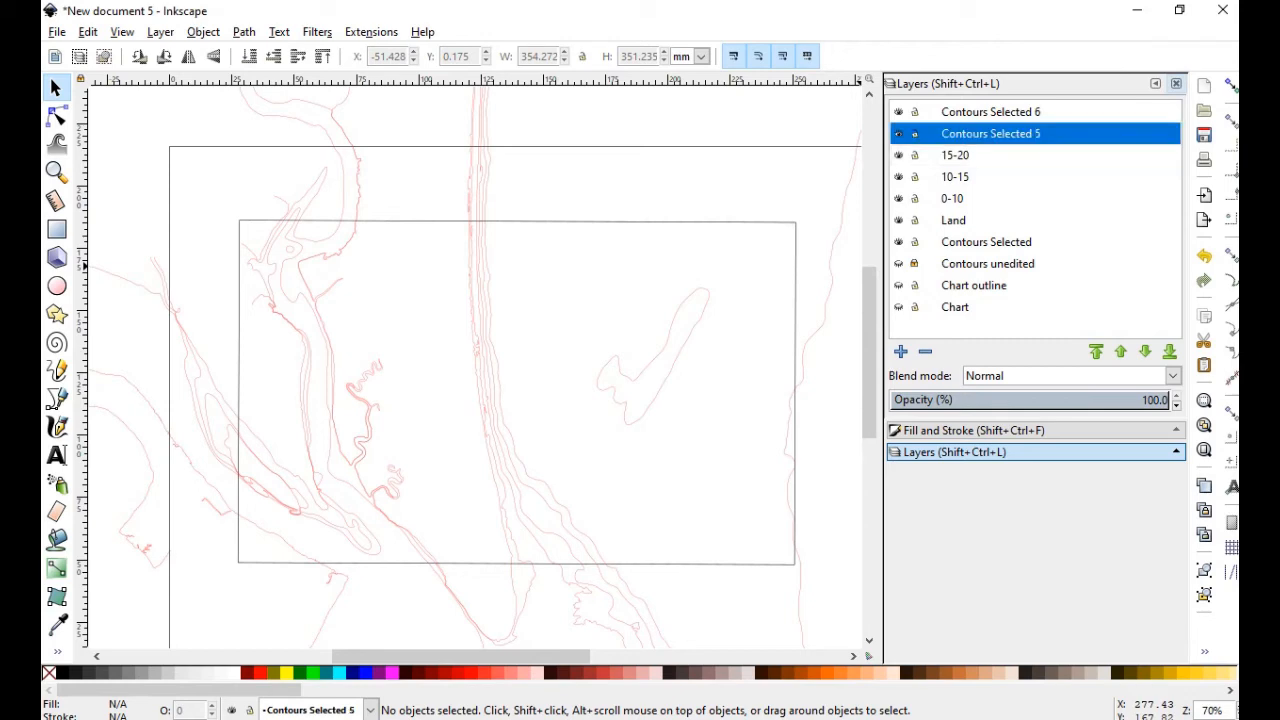
pyautogui.click(991, 134)
pyautogui.write('20-25')
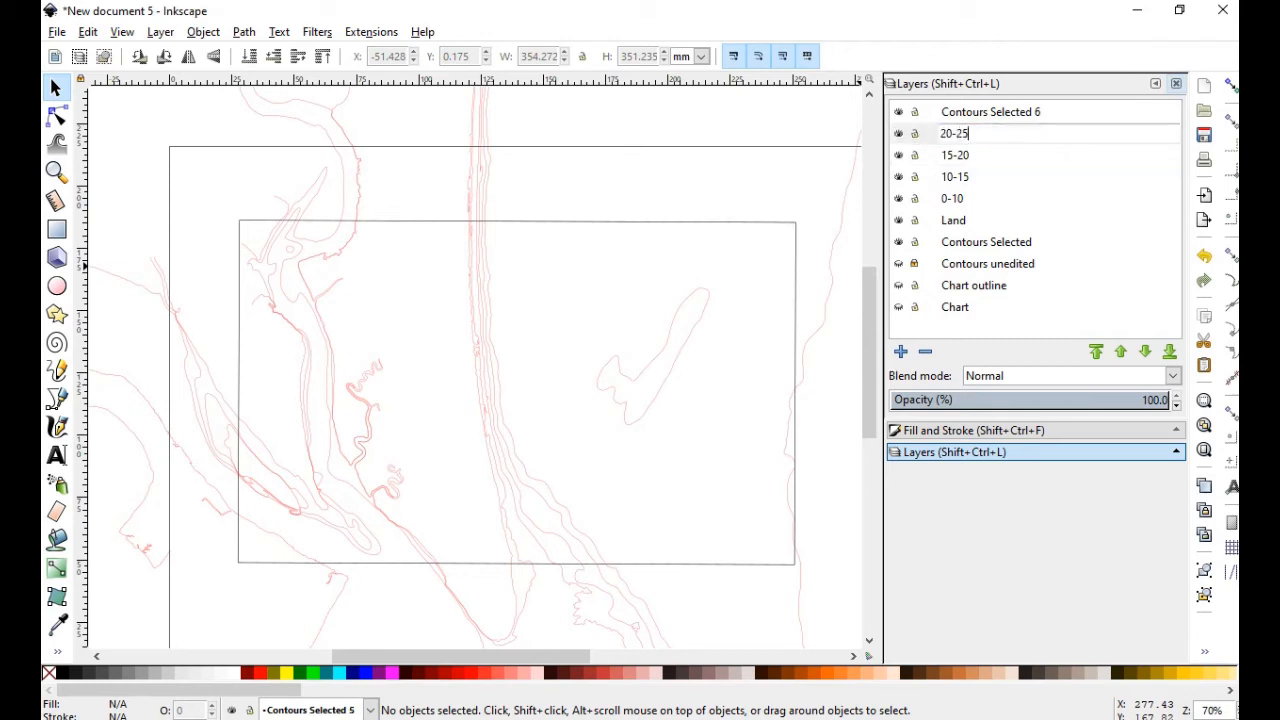
pyautogui.click(991, 112)
# Rename the top layer Contours Selected 6 to >30
pyautogui.click(991, 112)
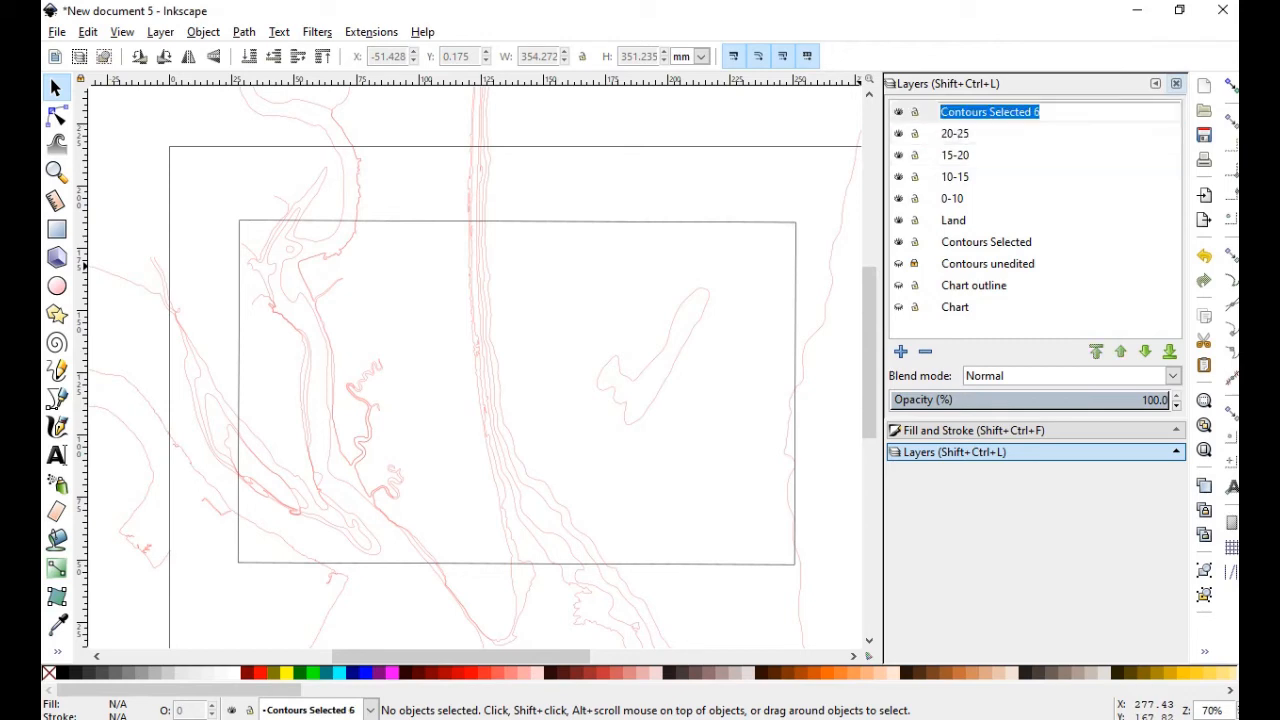
pyautogui.write('>30')
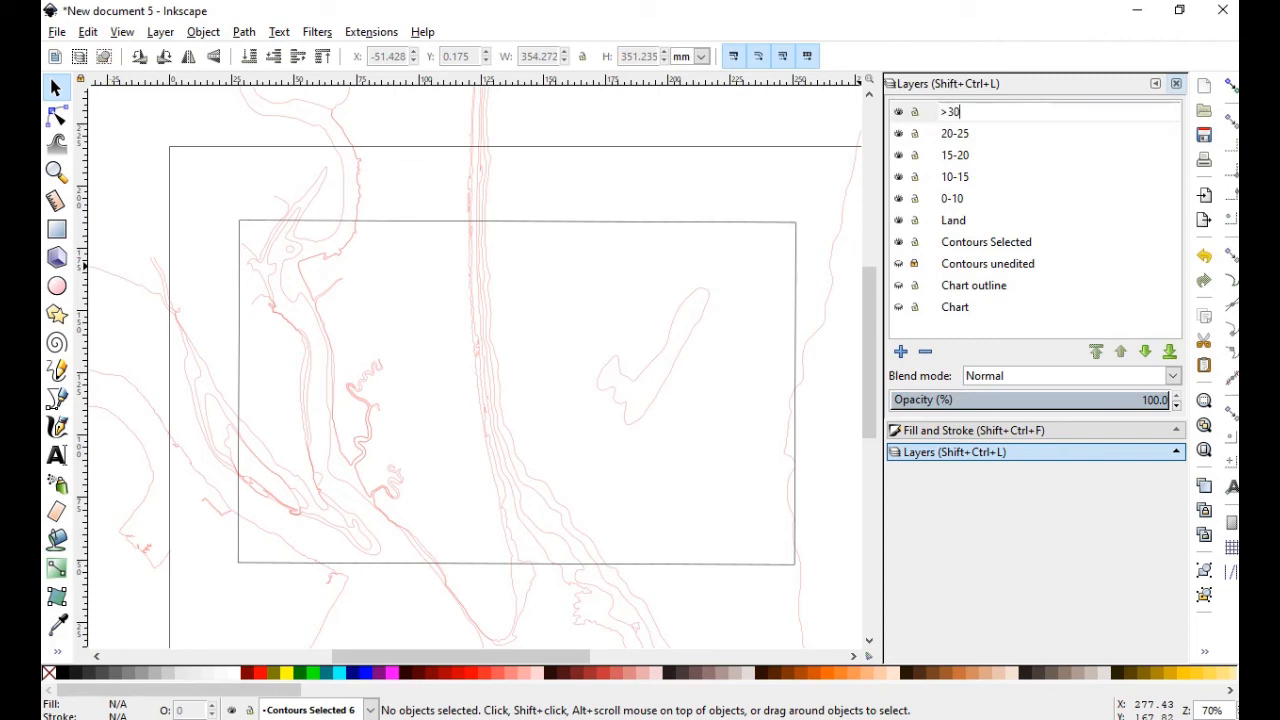
pyautogui.press('Escape')
pyautogui.click(991, 112)
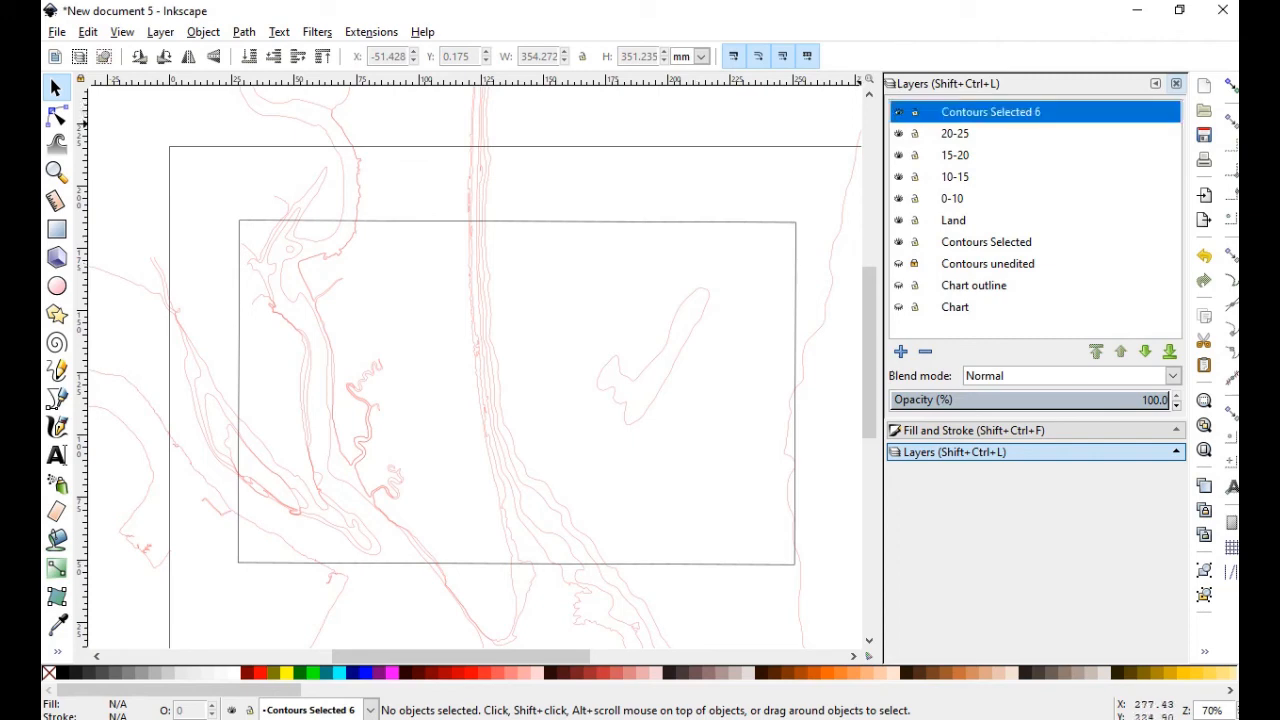
pyautogui.click(991, 112)
pyautogui.write('>30')
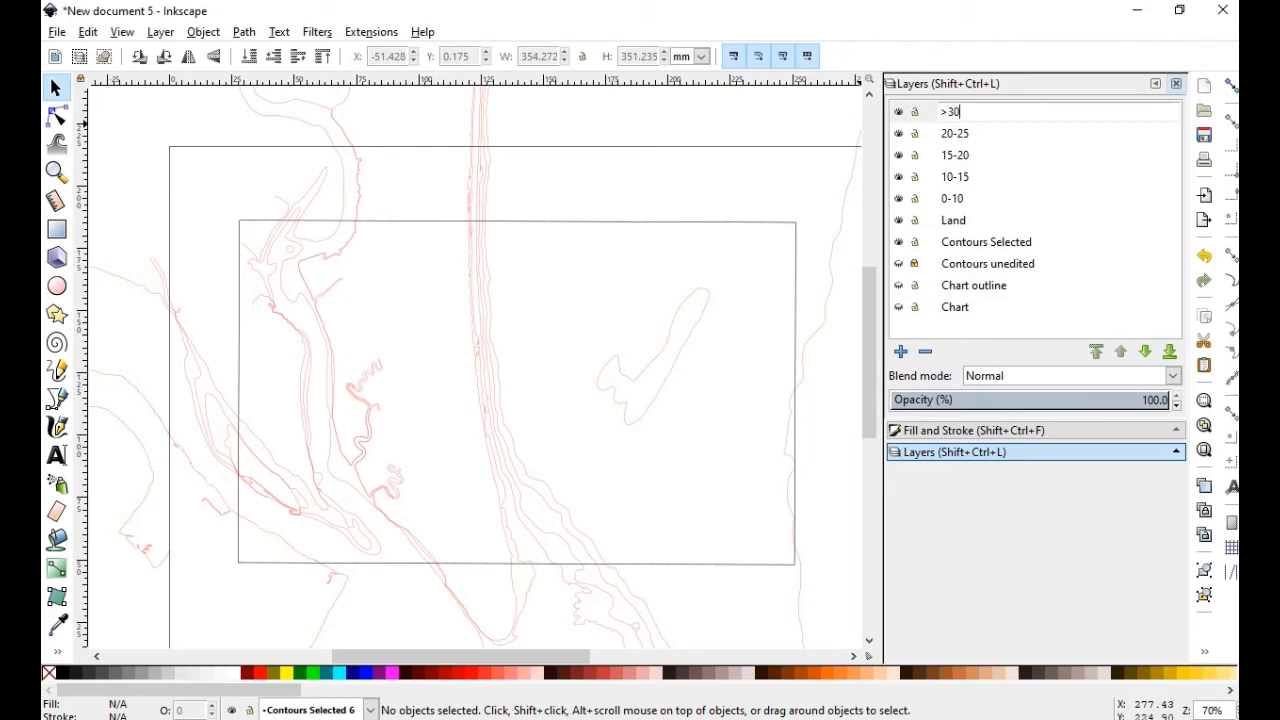
pyautogui.press('Return')
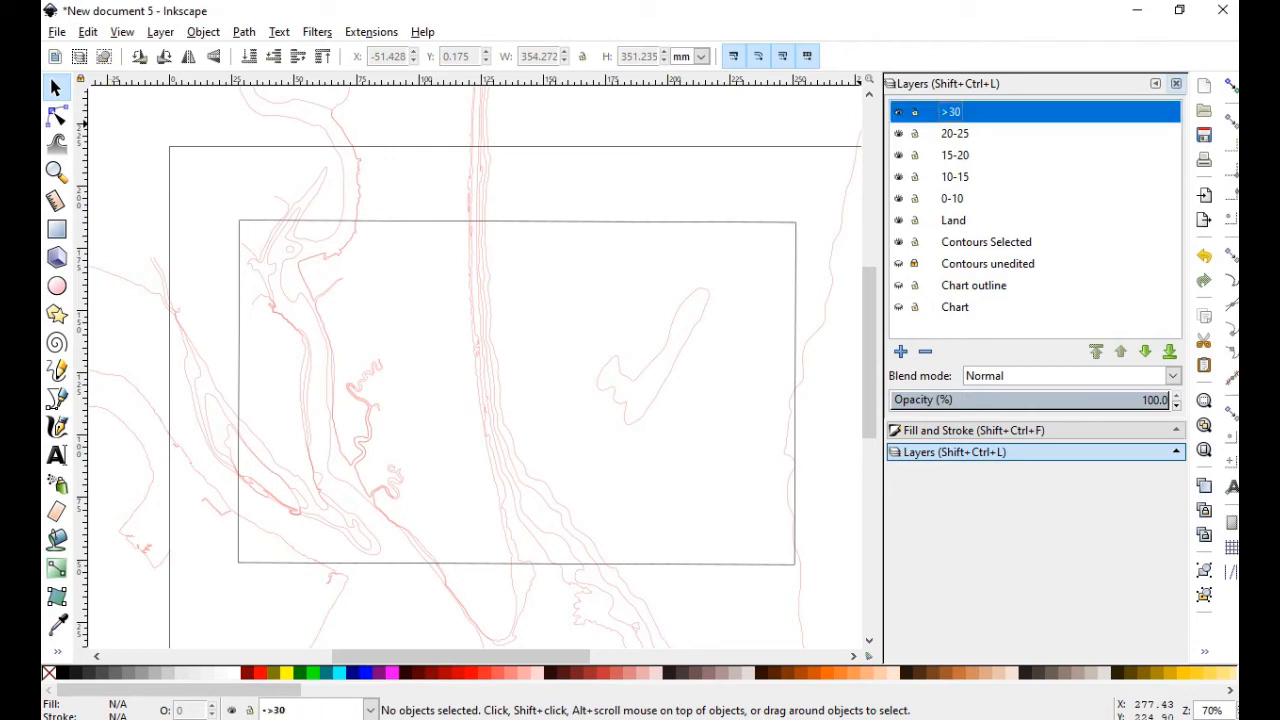
# Step through the depth layers, leaving 0-10 current, and switch to the Node tool
pyautogui.click(953, 199)
pyautogui.click(955, 177)
pyautogui.click(955, 155)
pyautogui.click(955, 134)
pyautogui.click(952, 112)
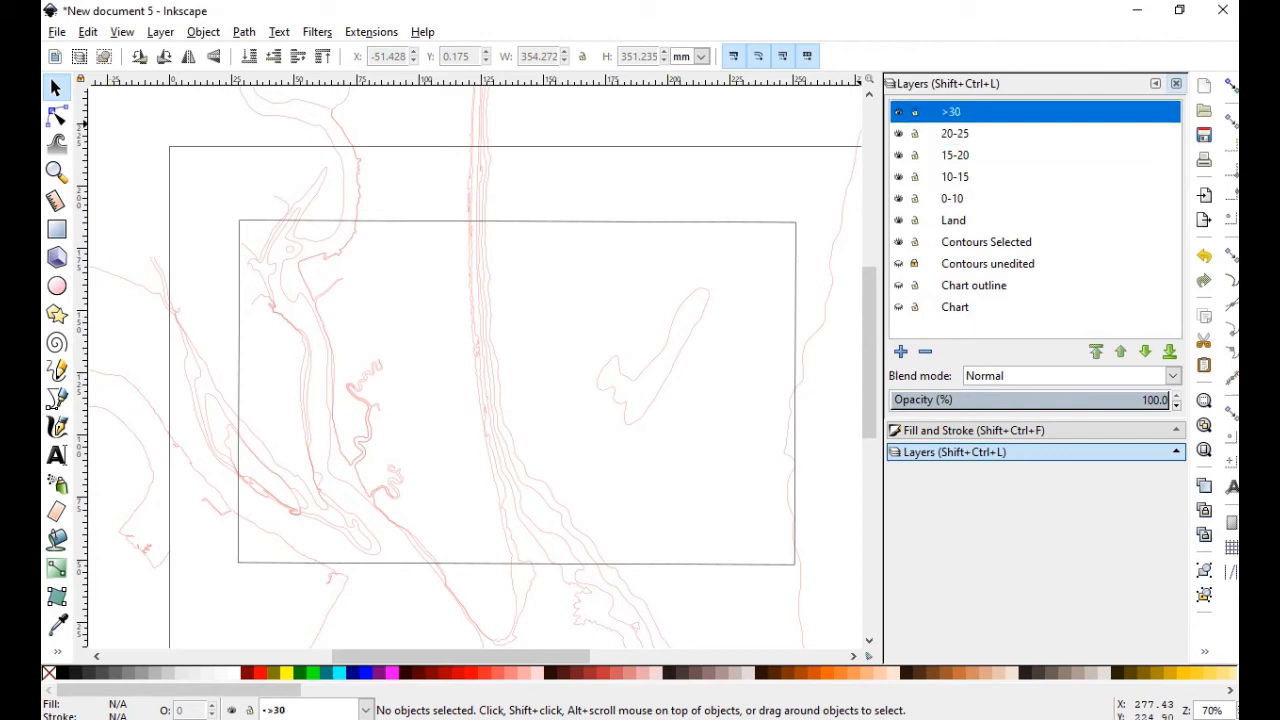
pyautogui.click(952, 199)
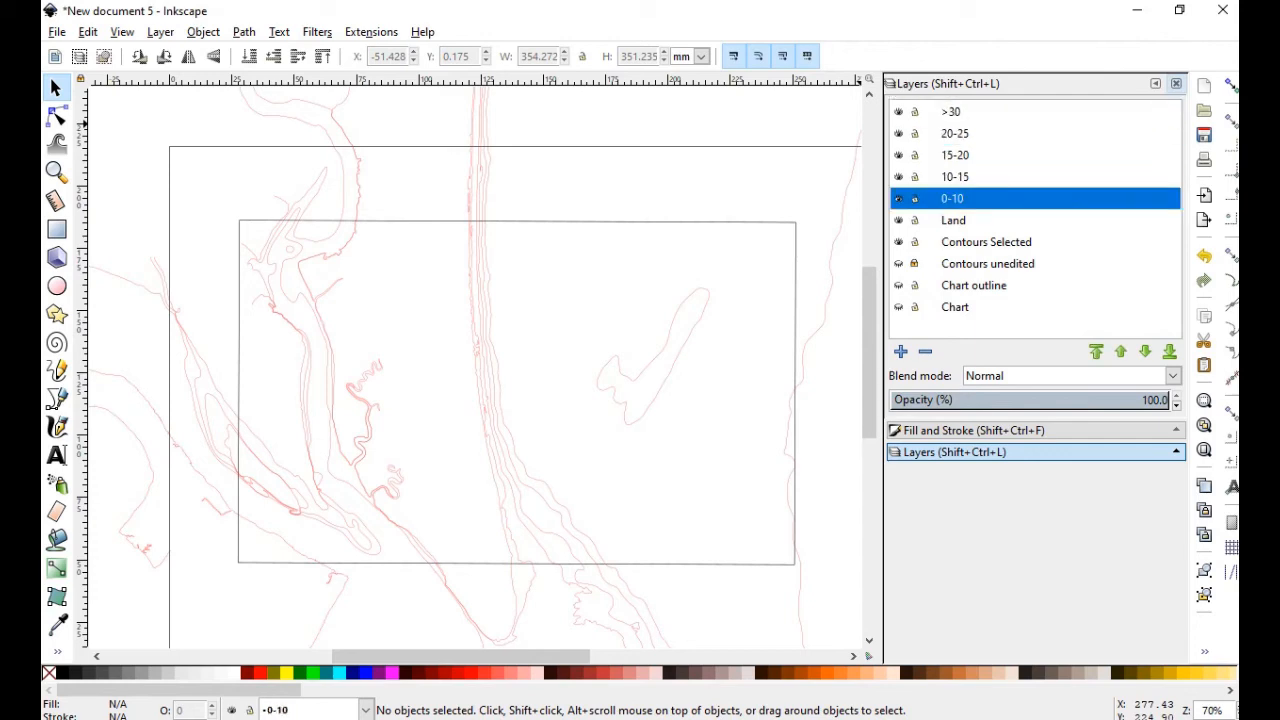
pyautogui.click(953, 220)
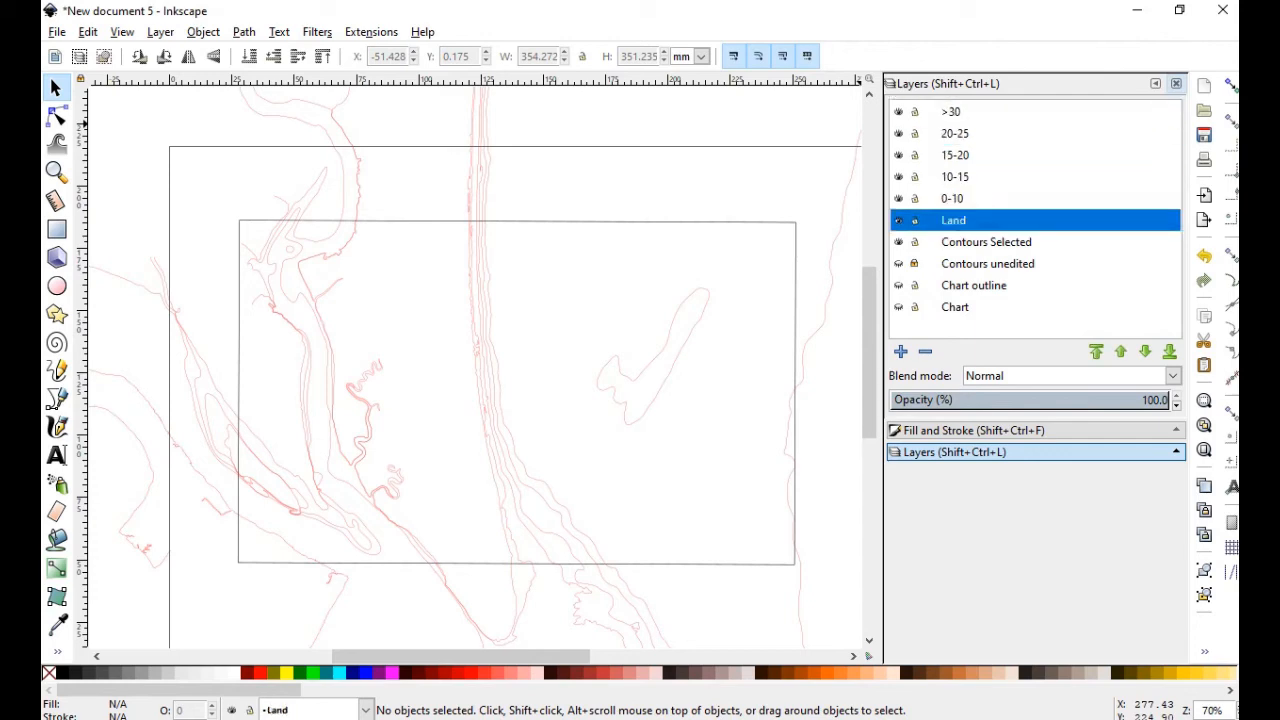
pyautogui.click(952, 199)
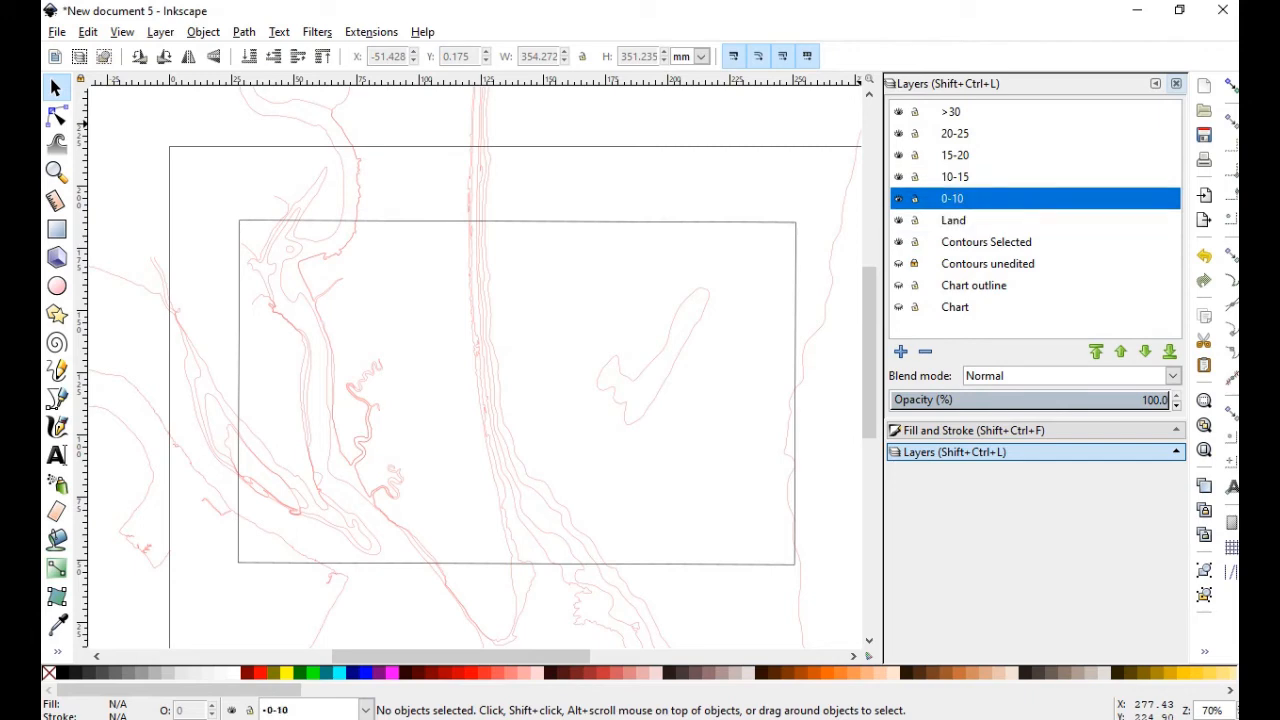
pyautogui.click(955, 177)
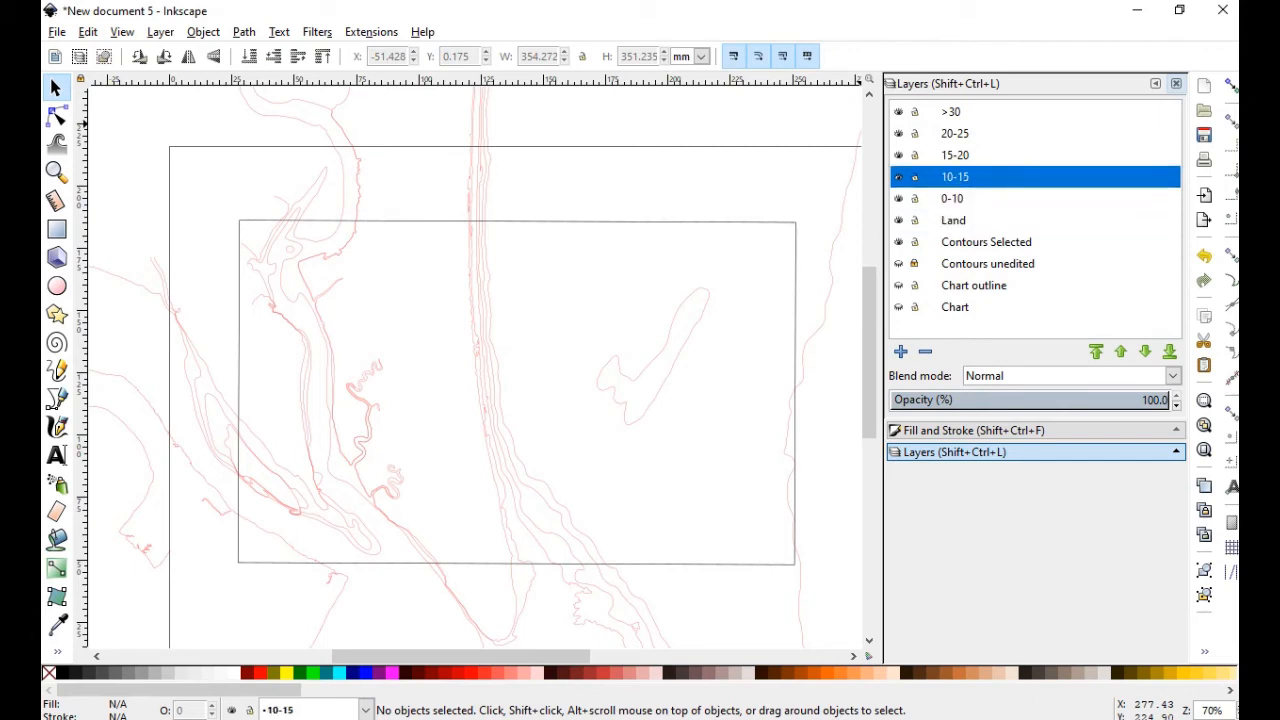
pyautogui.click(952, 199)
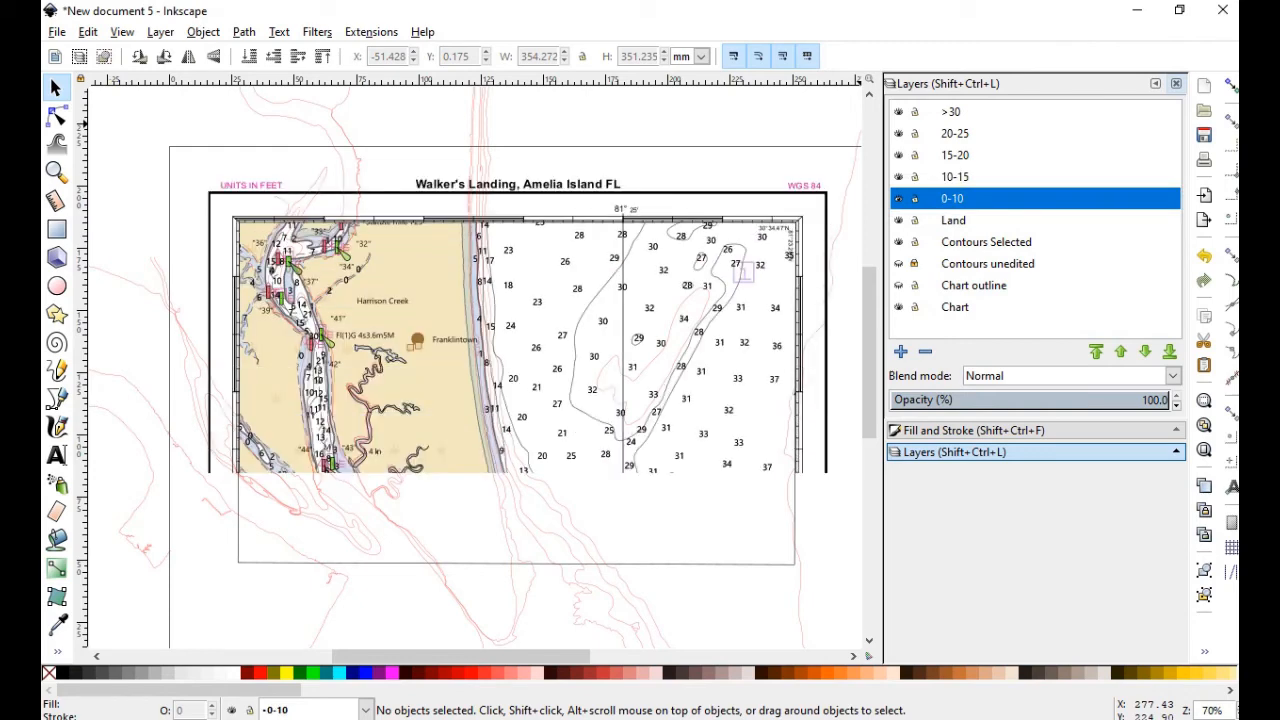
pyautogui.press('n')
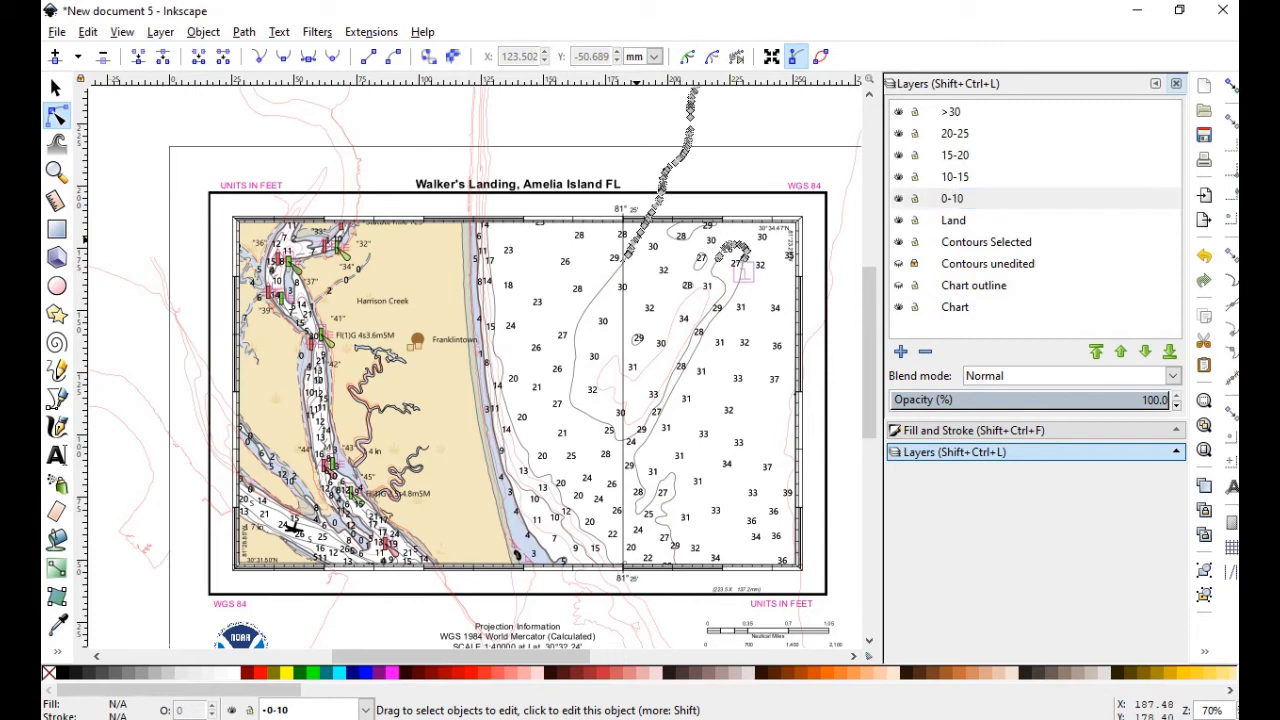
pyautogui.click(632, 244)
pyautogui.rightClick(634, 243)
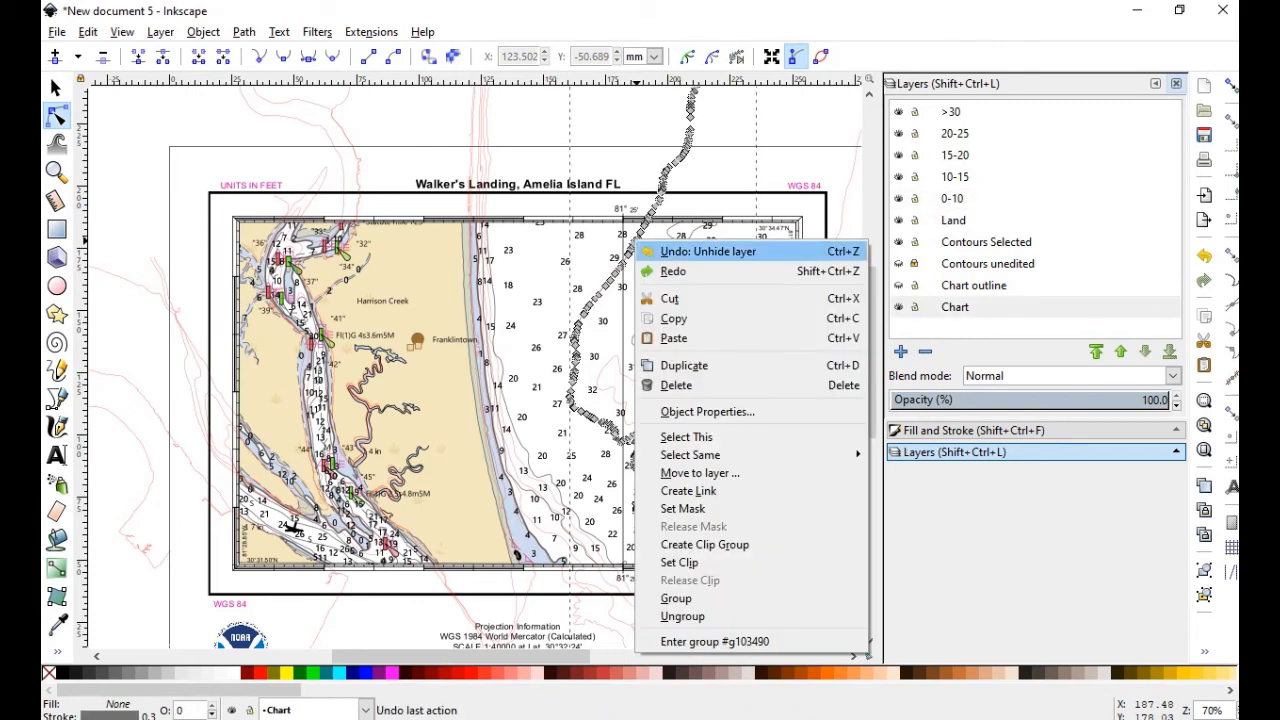
pyautogui.click(684, 365)
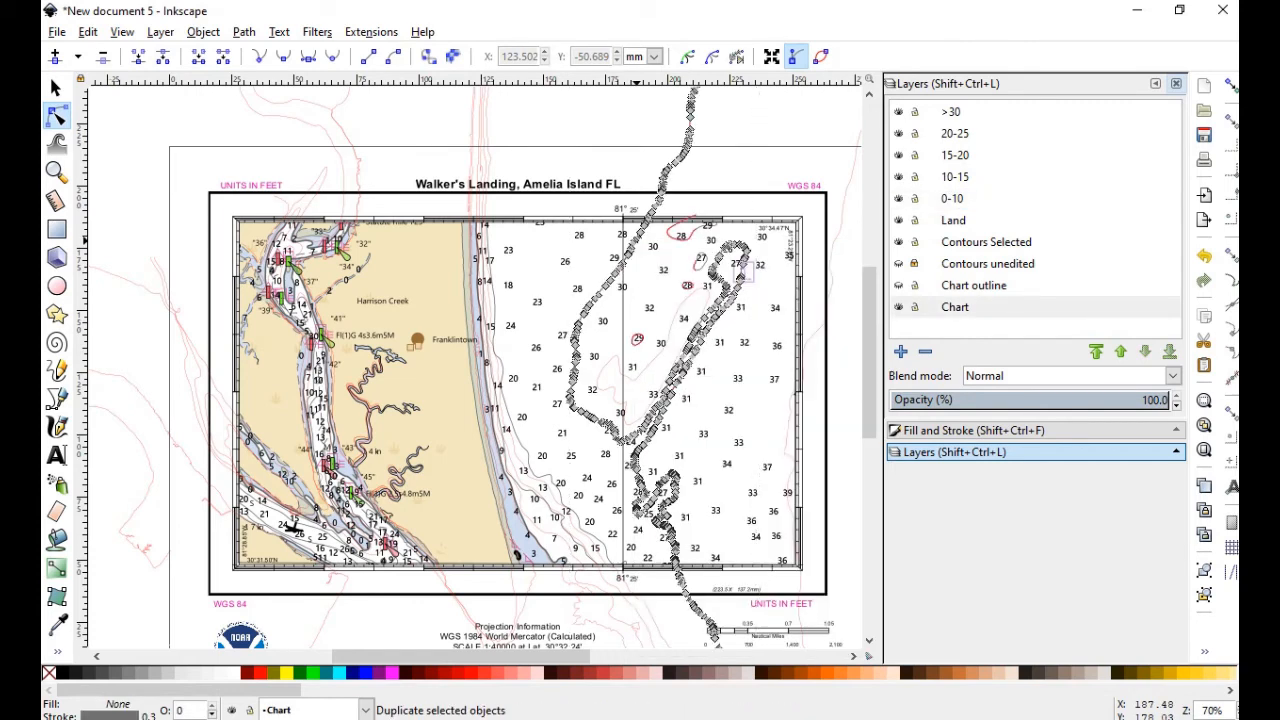
pyautogui.rightClick(630, 250)
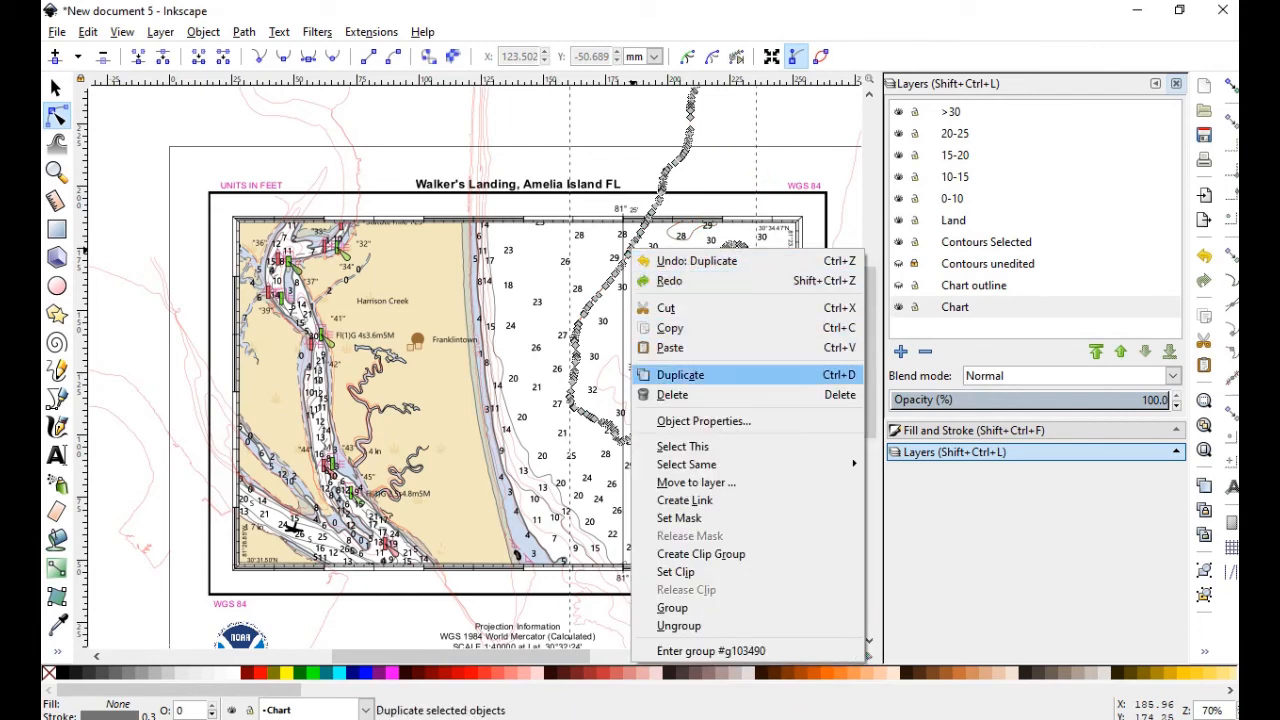
pyautogui.click(696, 482)
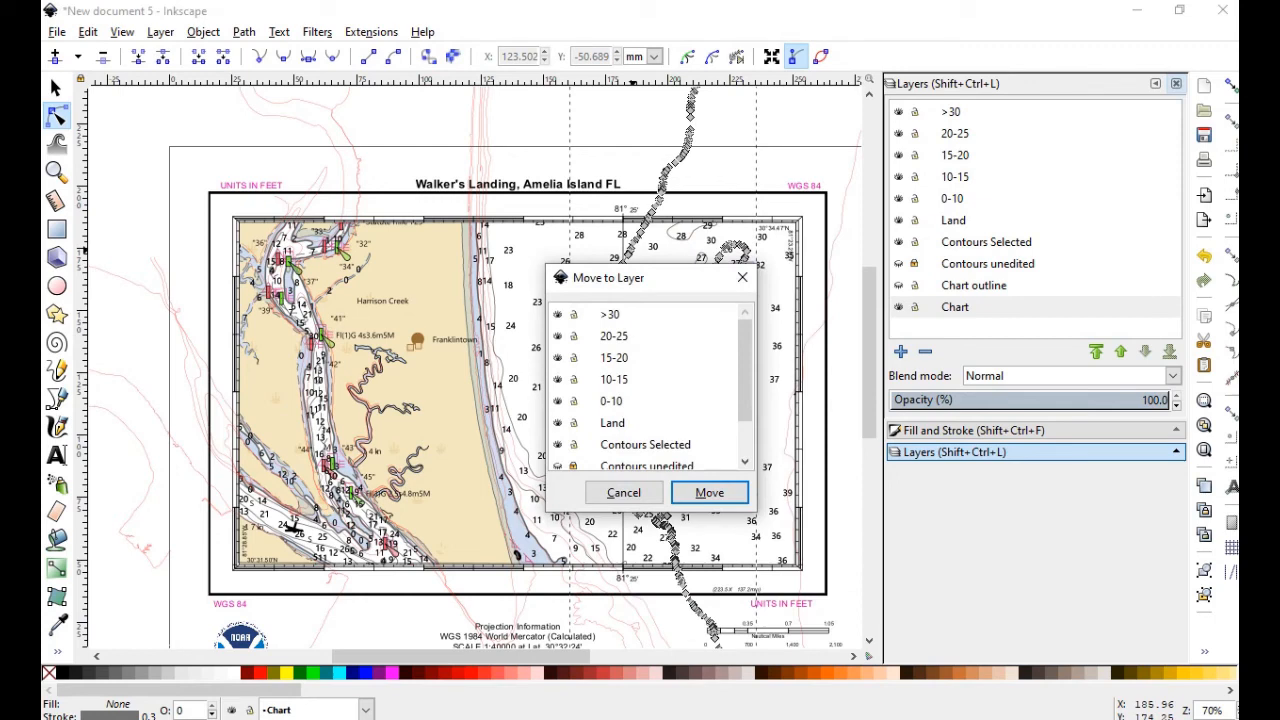
pyautogui.click(614, 336)
pyautogui.click(709, 492)
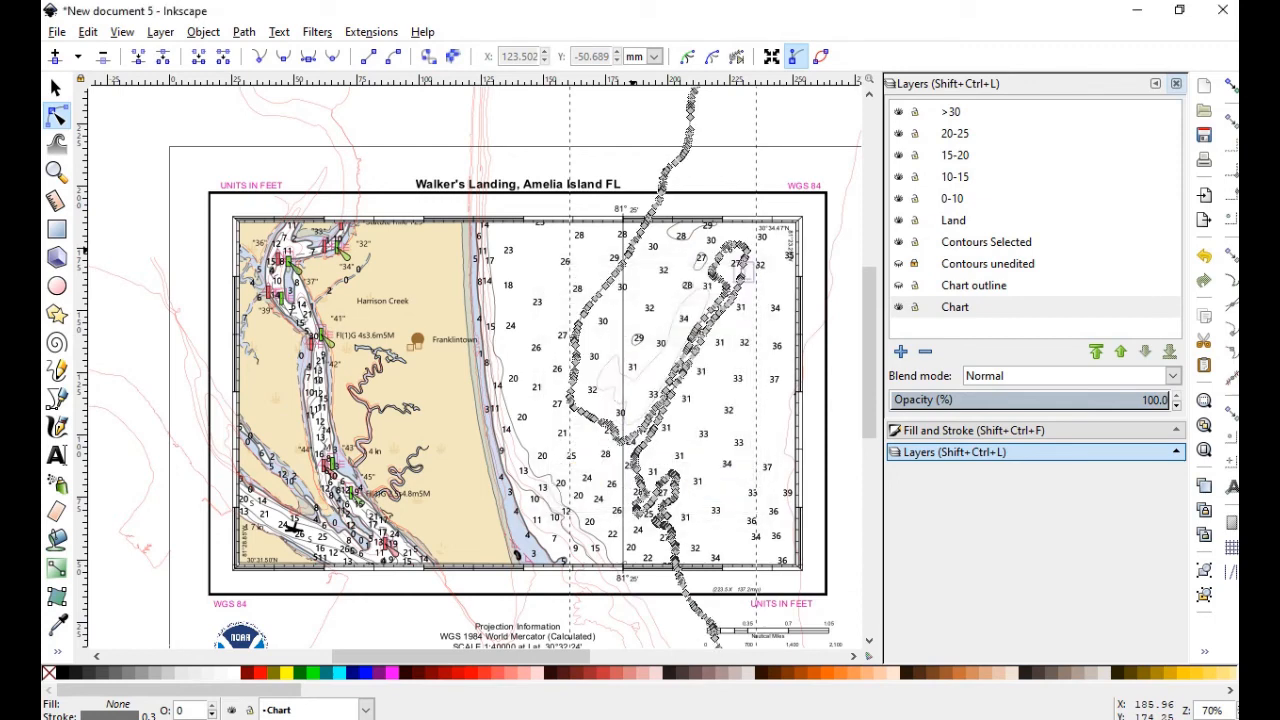
pyautogui.press('s')
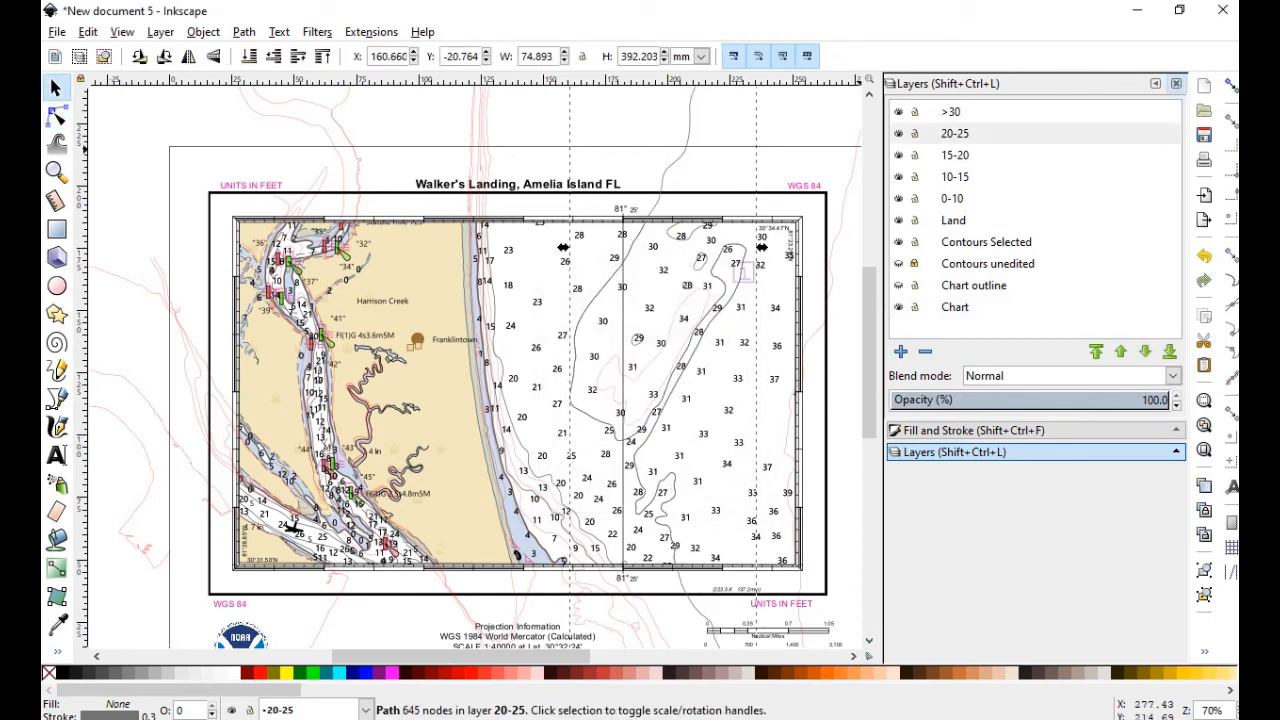
pyautogui.click(898, 133)
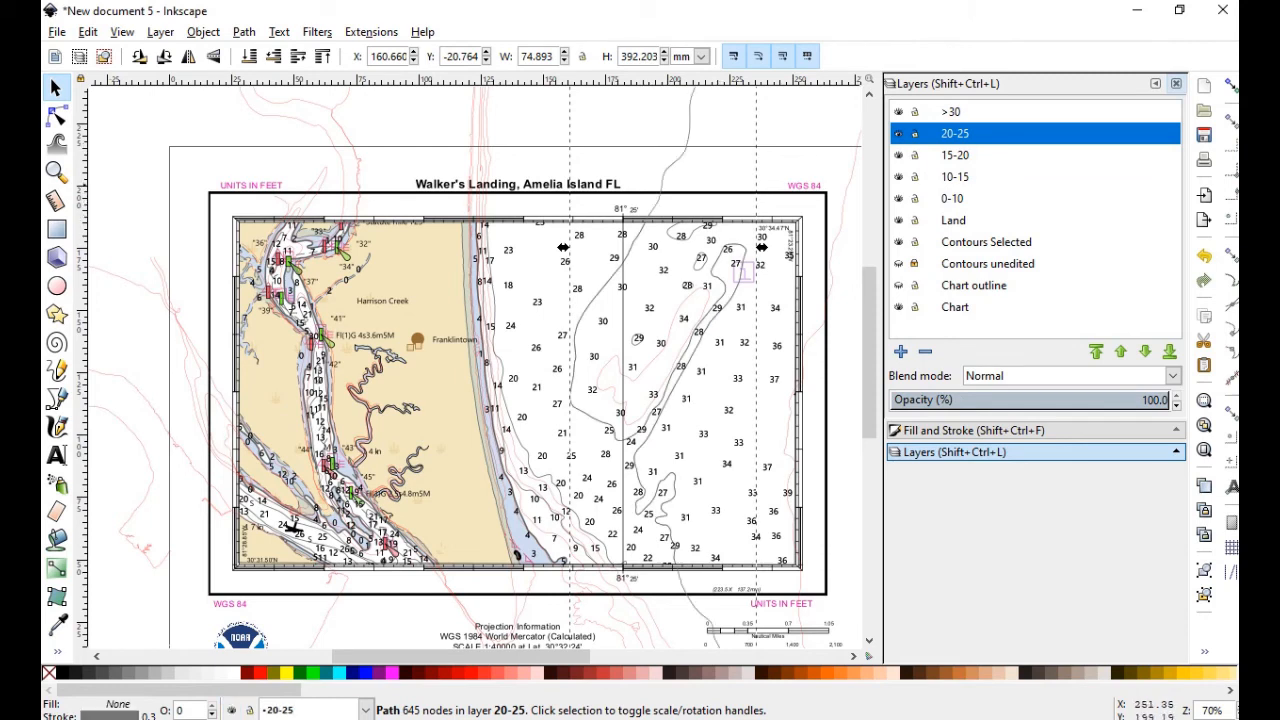
pyautogui.click(56, 116)
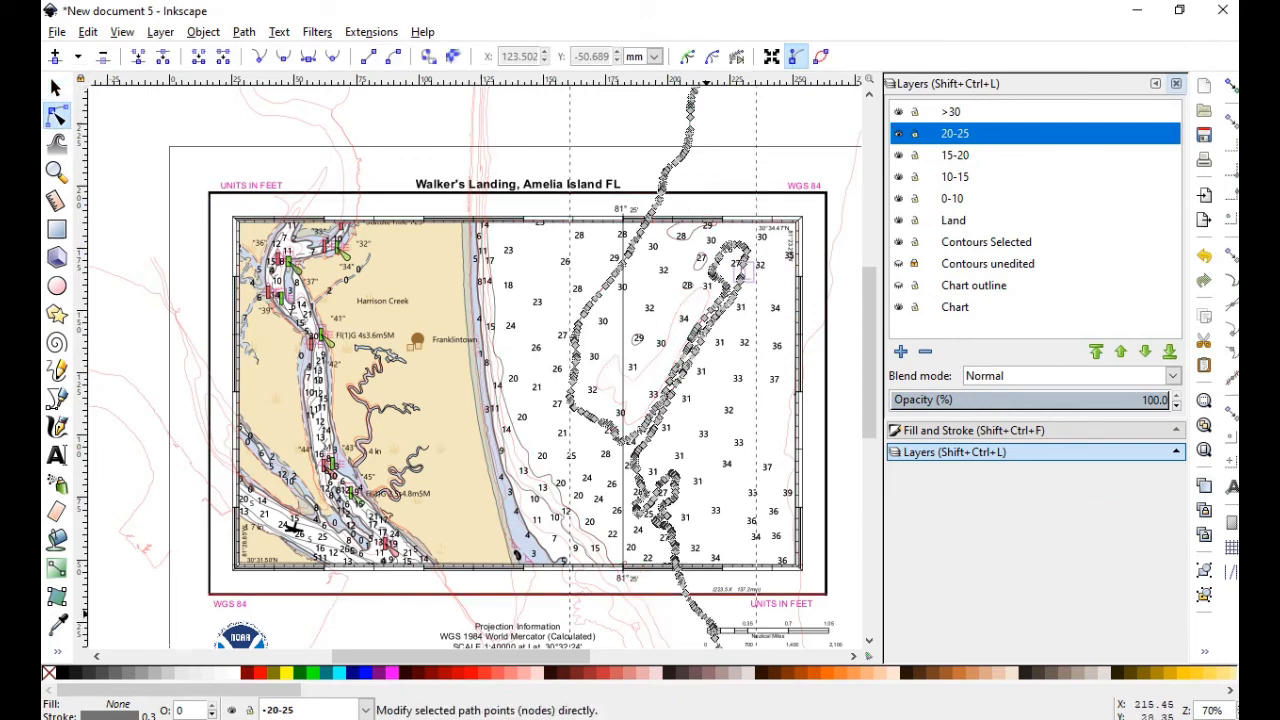
pyautogui.click(56, 88)
pyautogui.hotkey('alt', 'Tab')
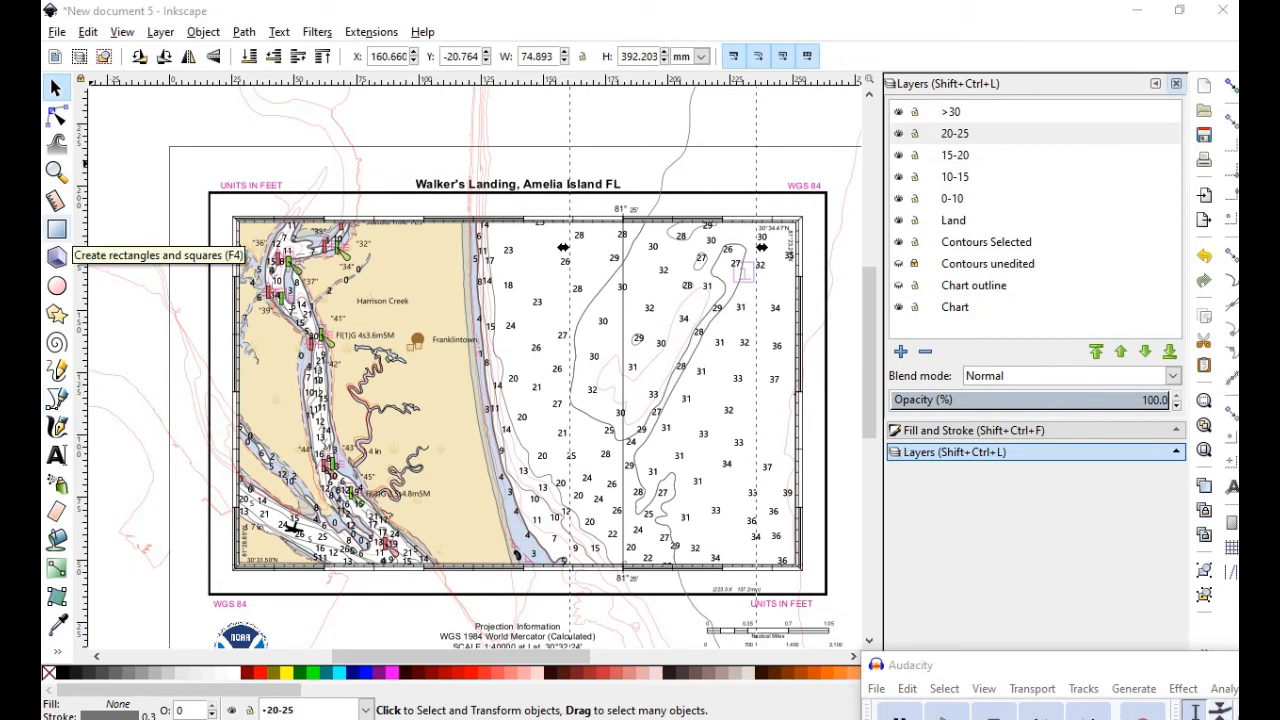
pyautogui.click(56, 88)
pyautogui.press('n')
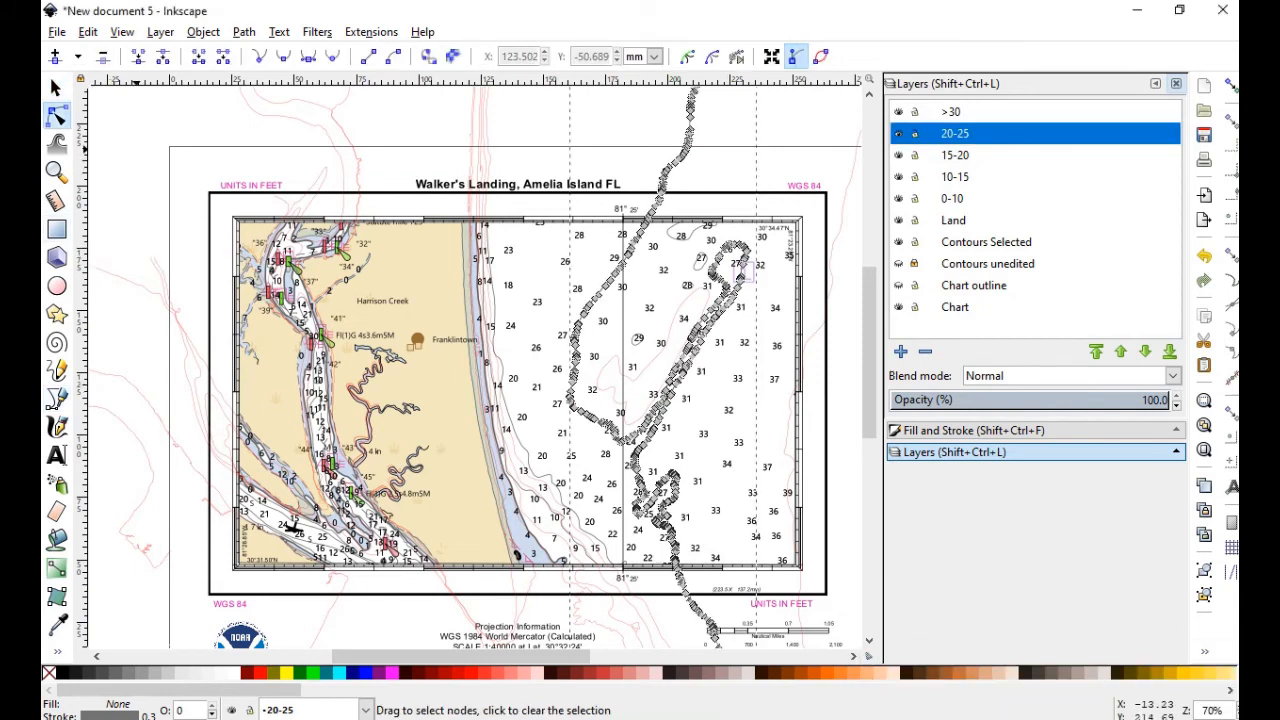
pyautogui.press('Escape')
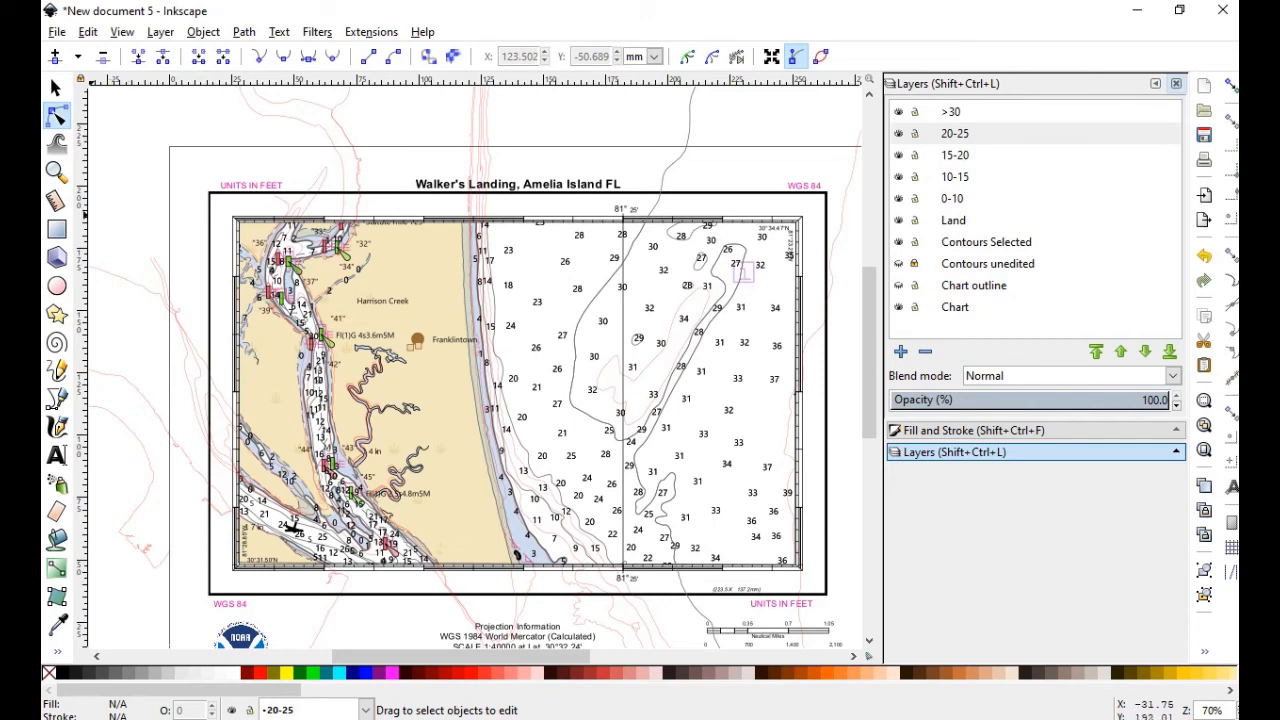
# Draw a large rectangle over the chart and set the toolbar units to inches
pyautogui.click(56, 229)
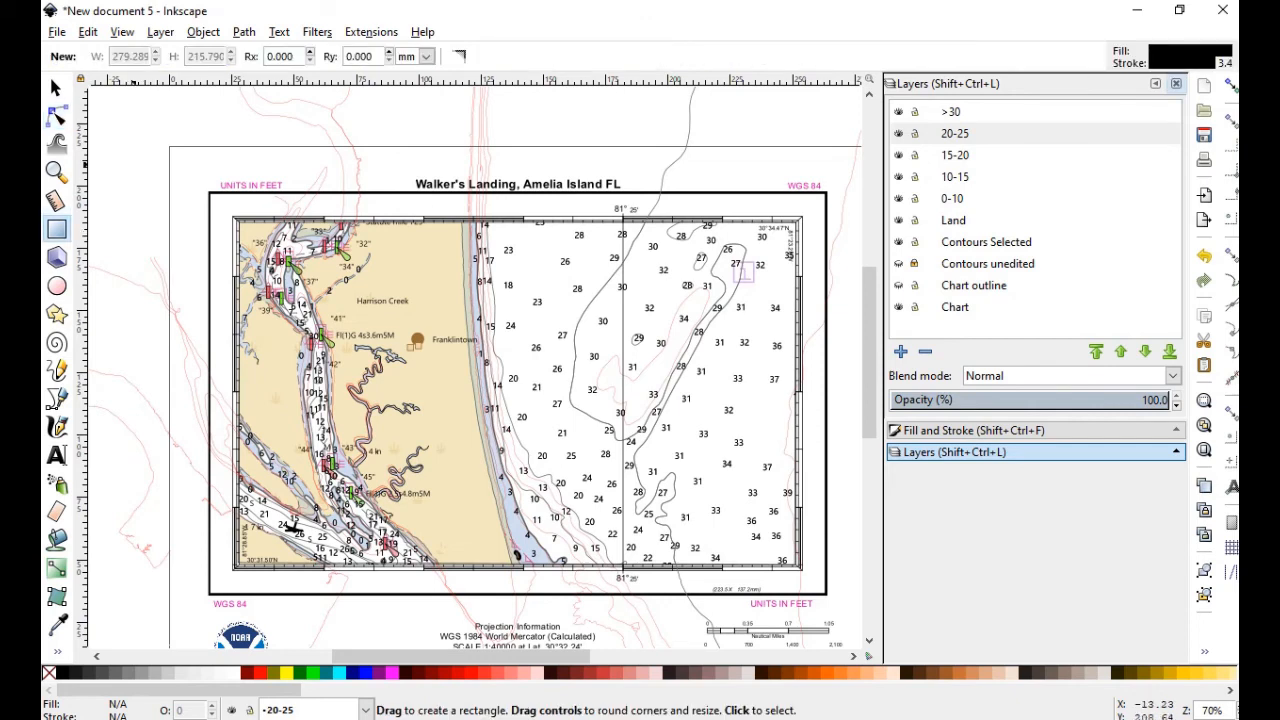
pyautogui.moveTo(172, 148); pyautogui.dragTo(852, 626)
pyautogui.click(56, 88)
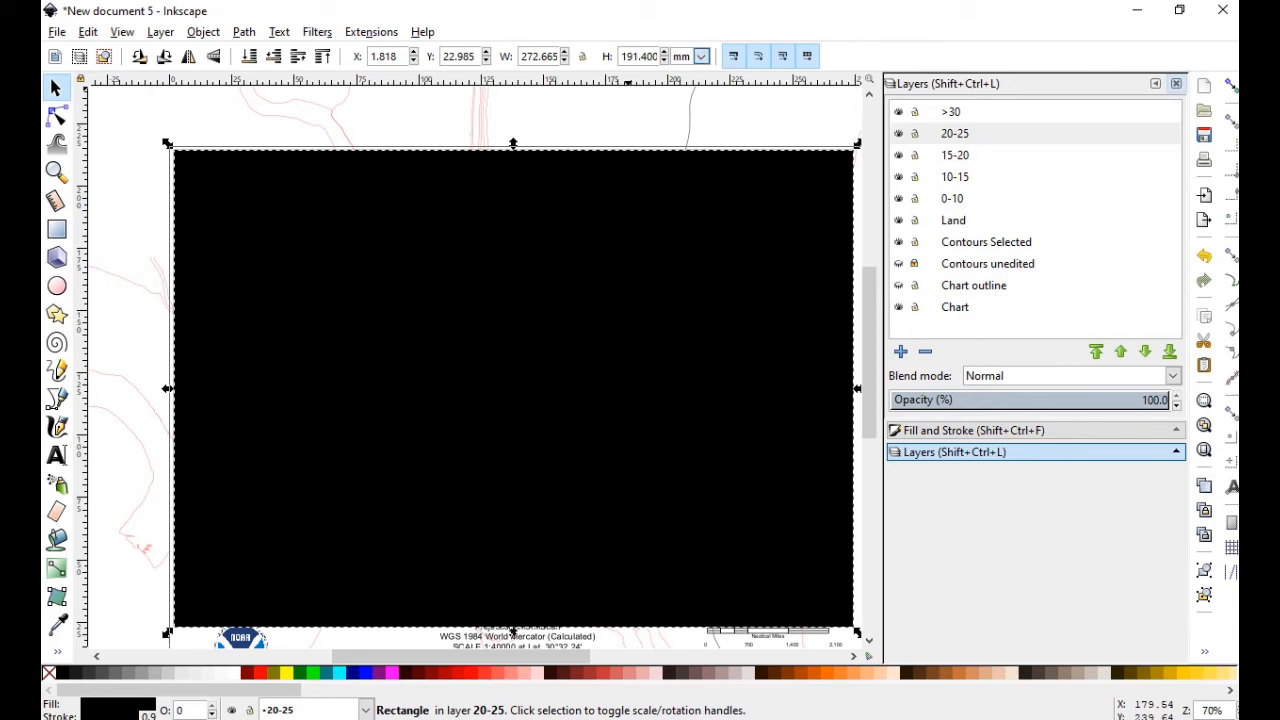
pyautogui.click(701, 56)
pyautogui.click(682, 165)
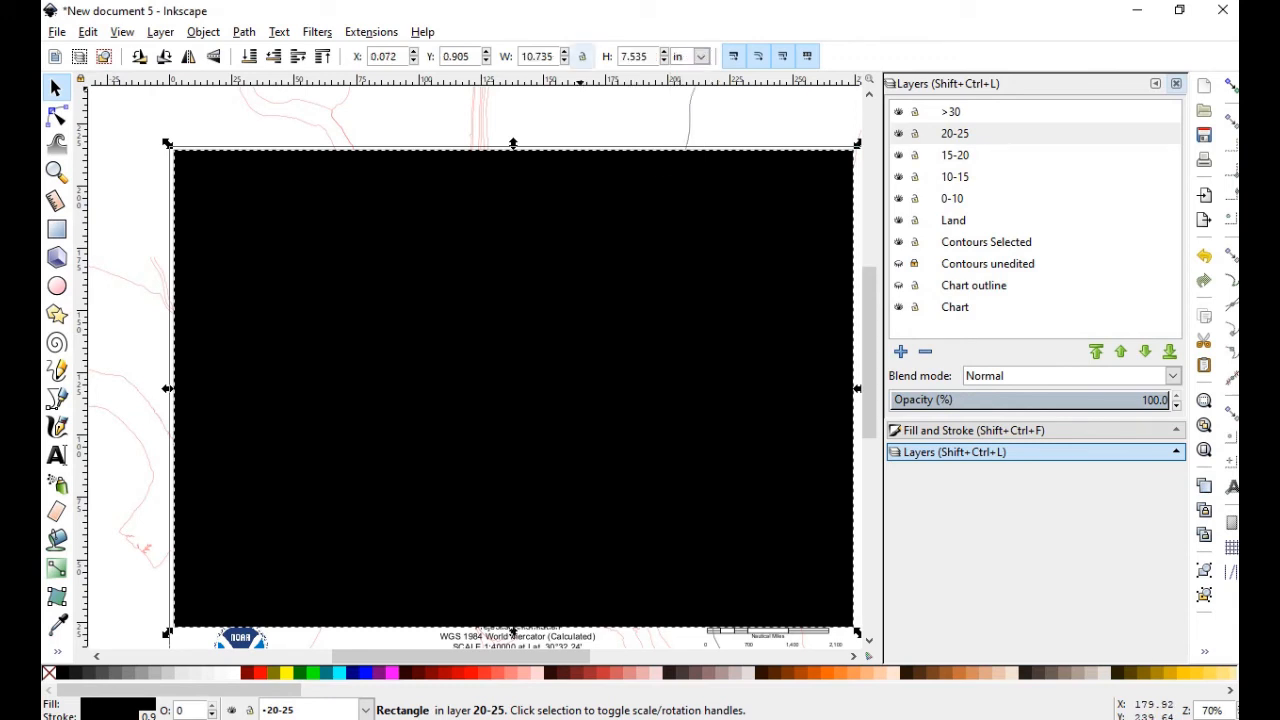
# Resize the rectangle to 11 × 8.25 inches
pyautogui.doubleClick(537, 57)
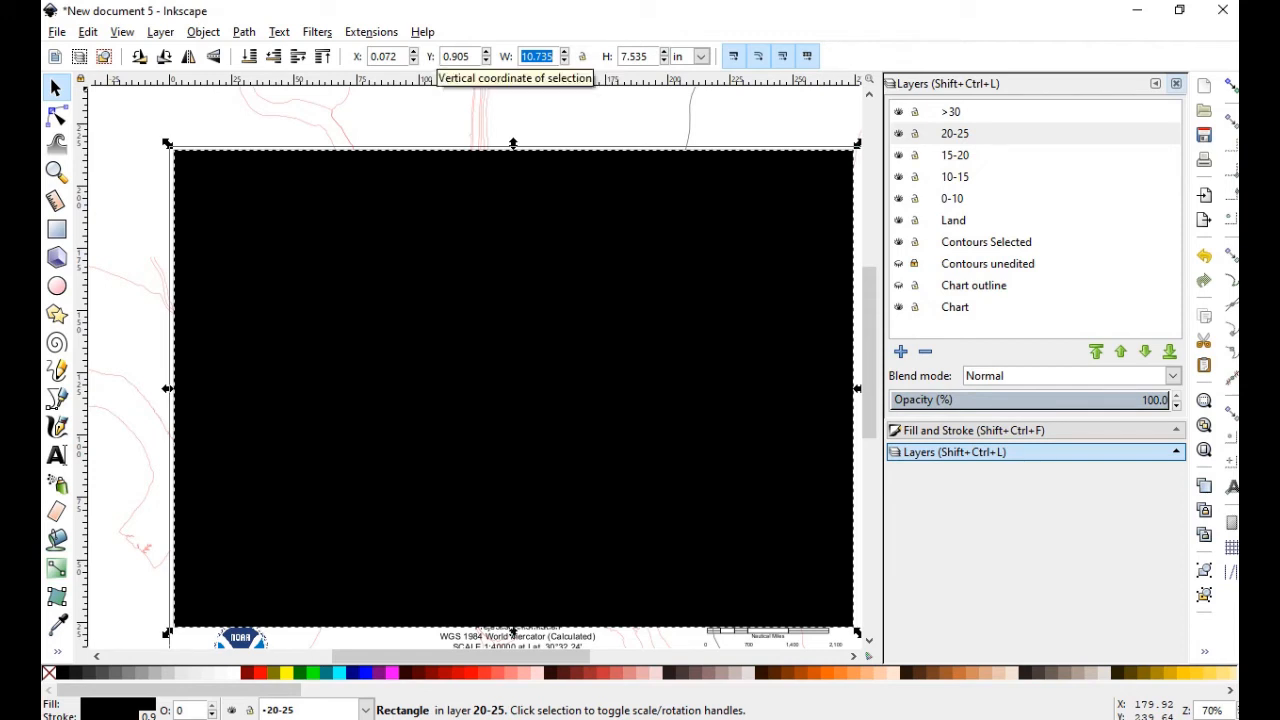
pyautogui.write('10.')
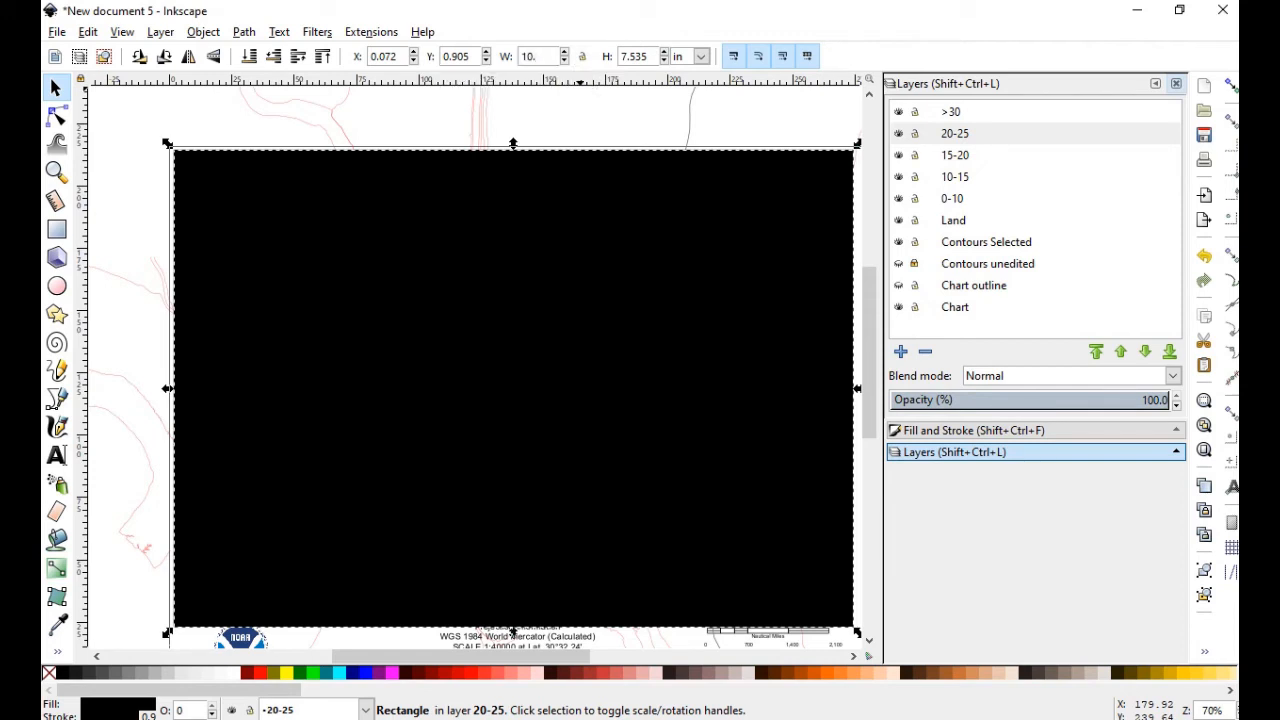
pyautogui.write('5')
pyautogui.press('Return')
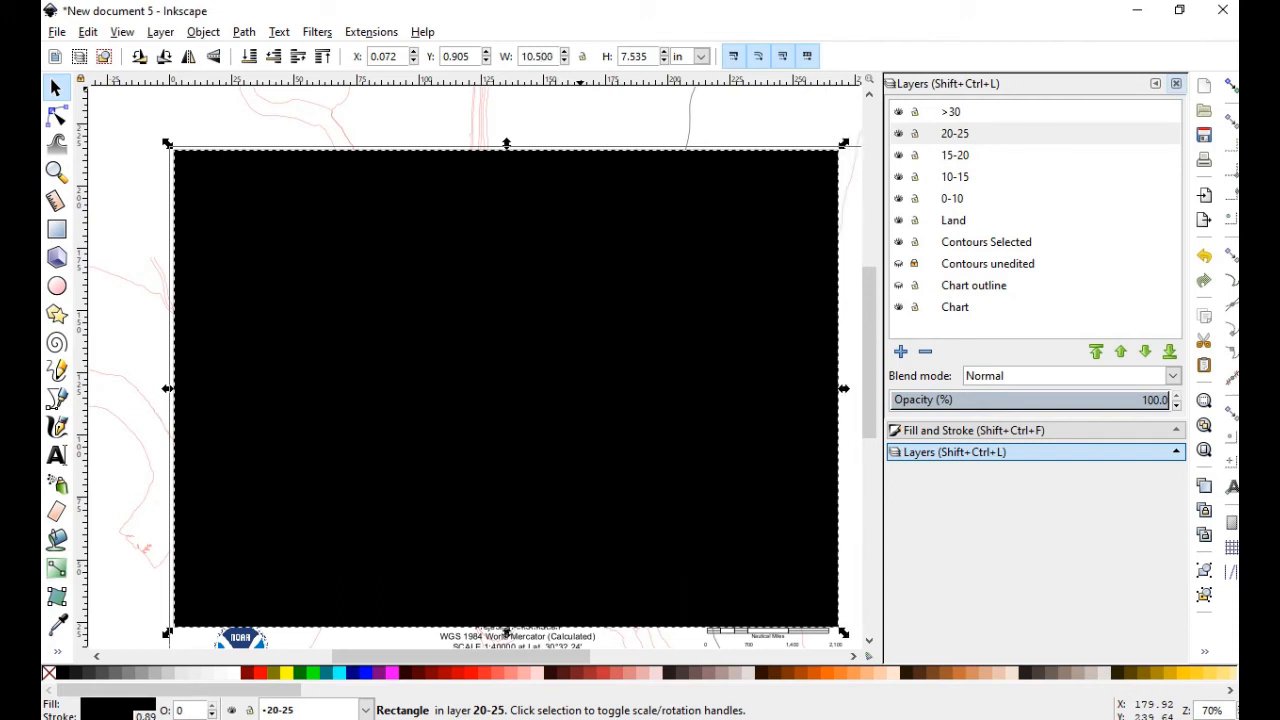
pyautogui.moveTo(554, 57); pyautogui.dragTo(520, 57)
pyautogui.moveTo(527, 657)
pyautogui.mouseDown()
pyautogui.moveTo(582, 657)
pyautogui.moveTo(506, 657)
pyautogui.moveTo(529, 657)
pyautogui.mouseUp()
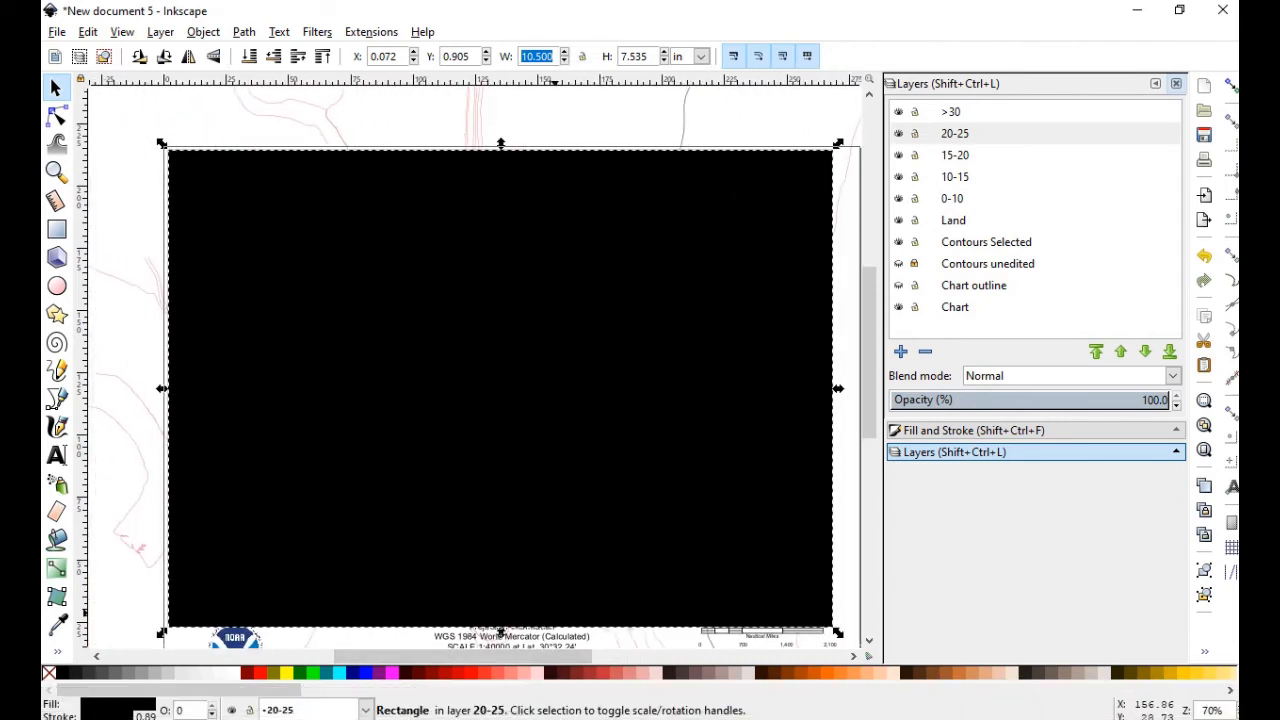
pyautogui.write('1')
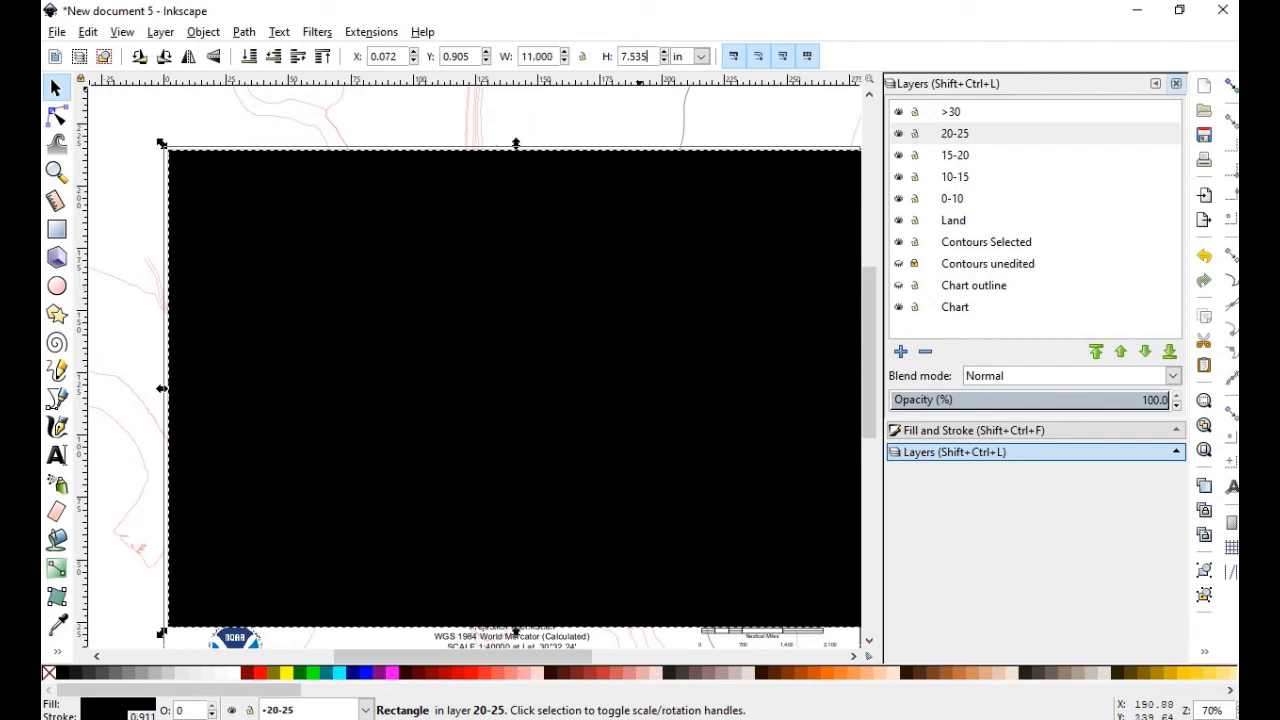
pyautogui.press('Tab')
pyautogui.write('8.25')
pyautogui.press('Return')
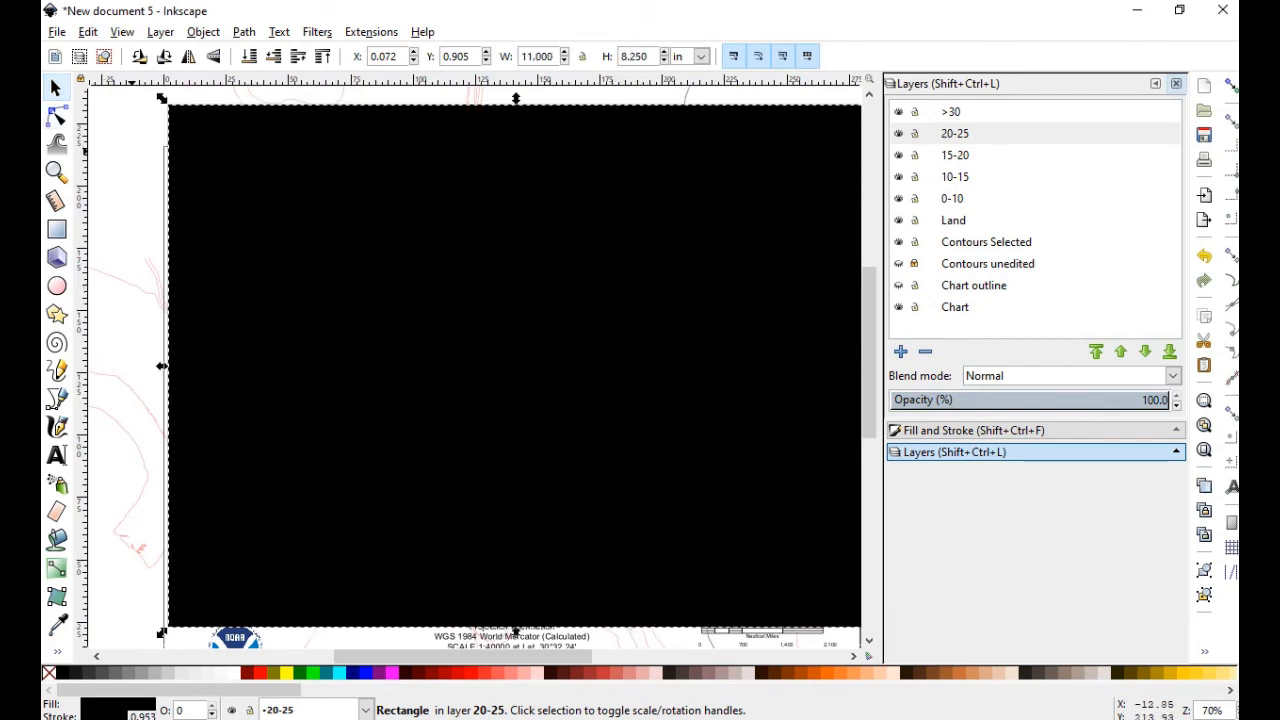
# Align the rectangle with the page's top-left corner and reselect it
pyautogui.click(56, 88)
pyautogui.moveTo(321, 122); pyautogui.dragTo(329, 171)
pyautogui.moveTo(321, 158); pyautogui.dragTo(326, 170)
pyautogui.scroll(-4, 520, 365)
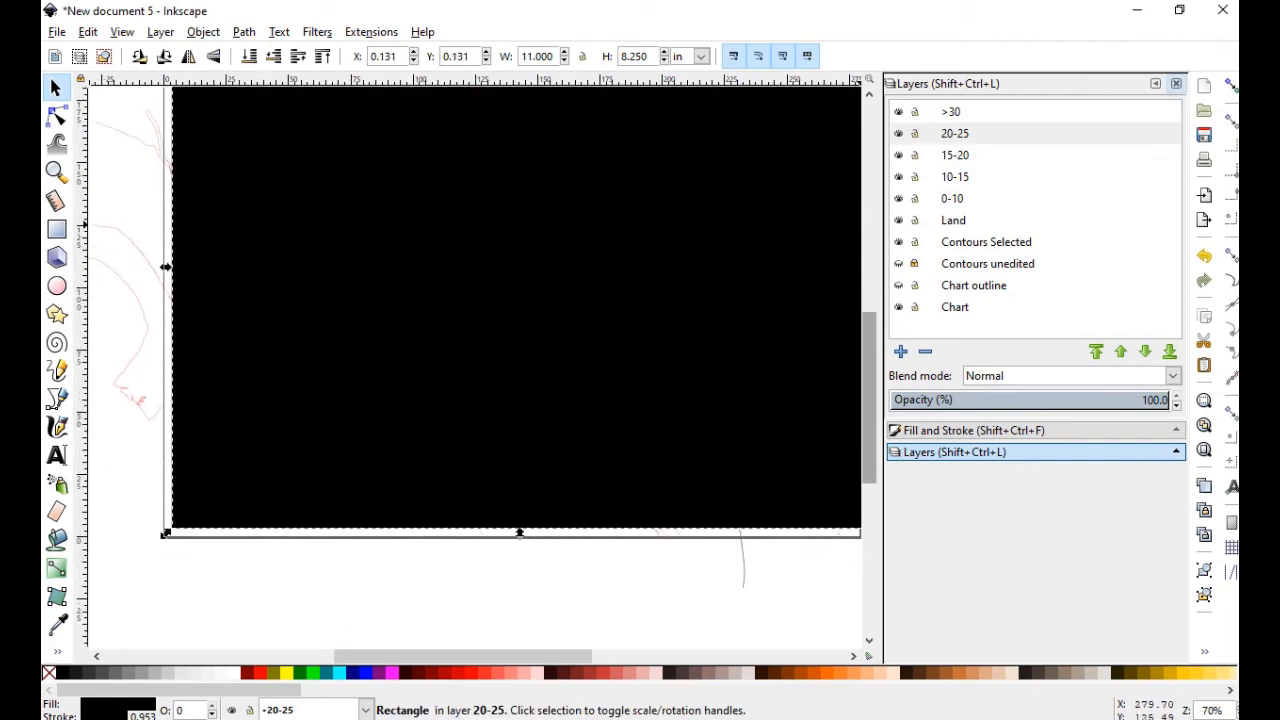
pyautogui.moveTo(650, 389); pyautogui.dragTo(650, 388)
pyautogui.moveTo(511, 657); pyautogui.dragTo(537, 657)
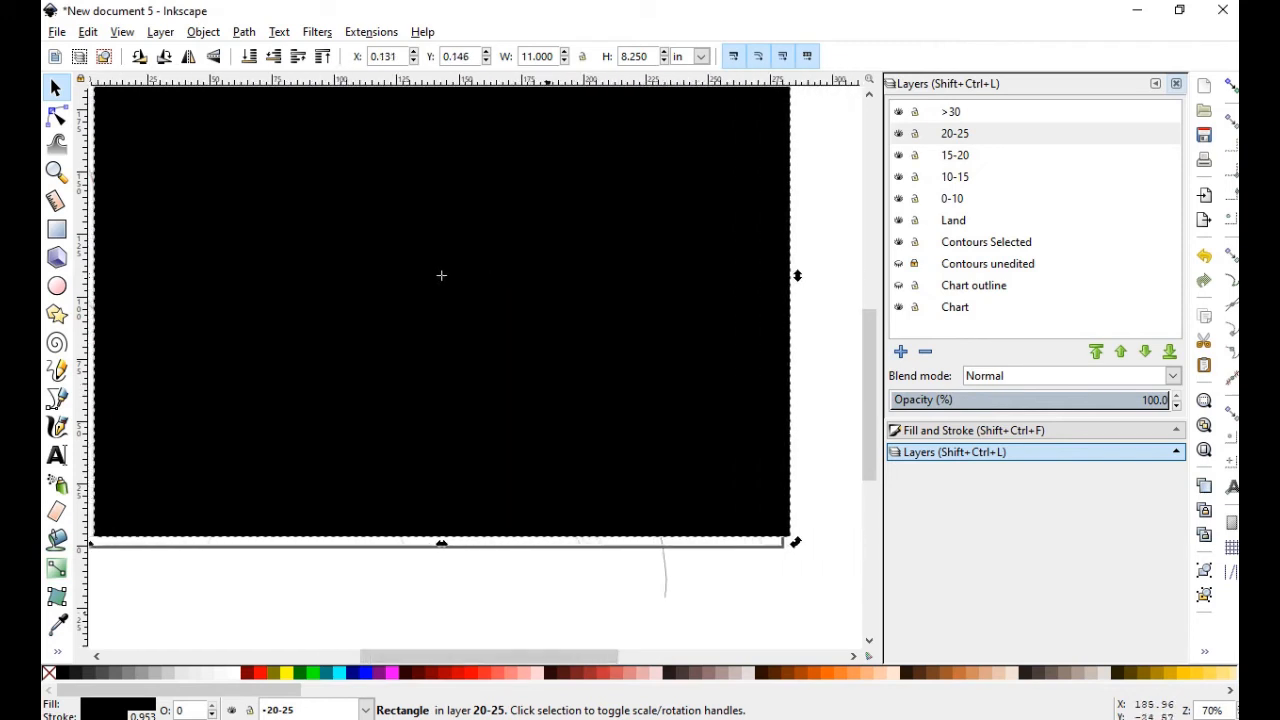
pyautogui.moveTo(654, 371); pyautogui.dragTo(643, 377)
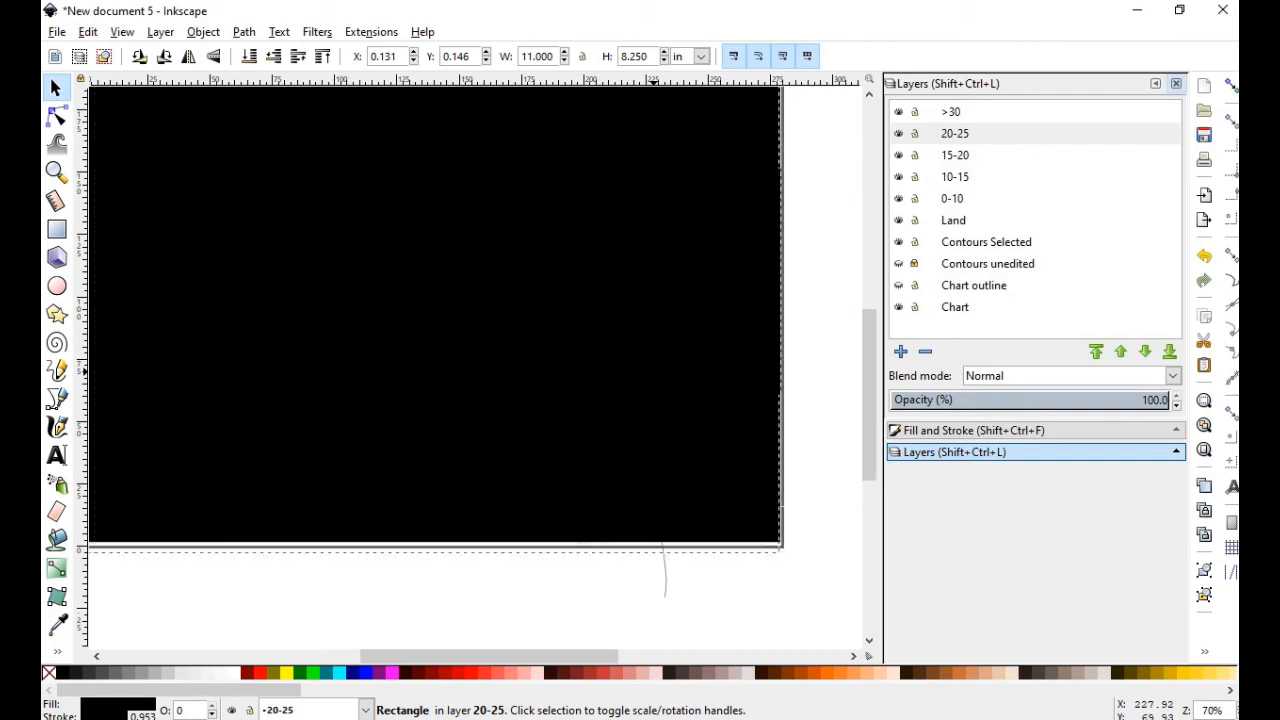
pyautogui.click(814, 377)
pyautogui.moveTo(869, 385); pyautogui.dragTo(869, 341)
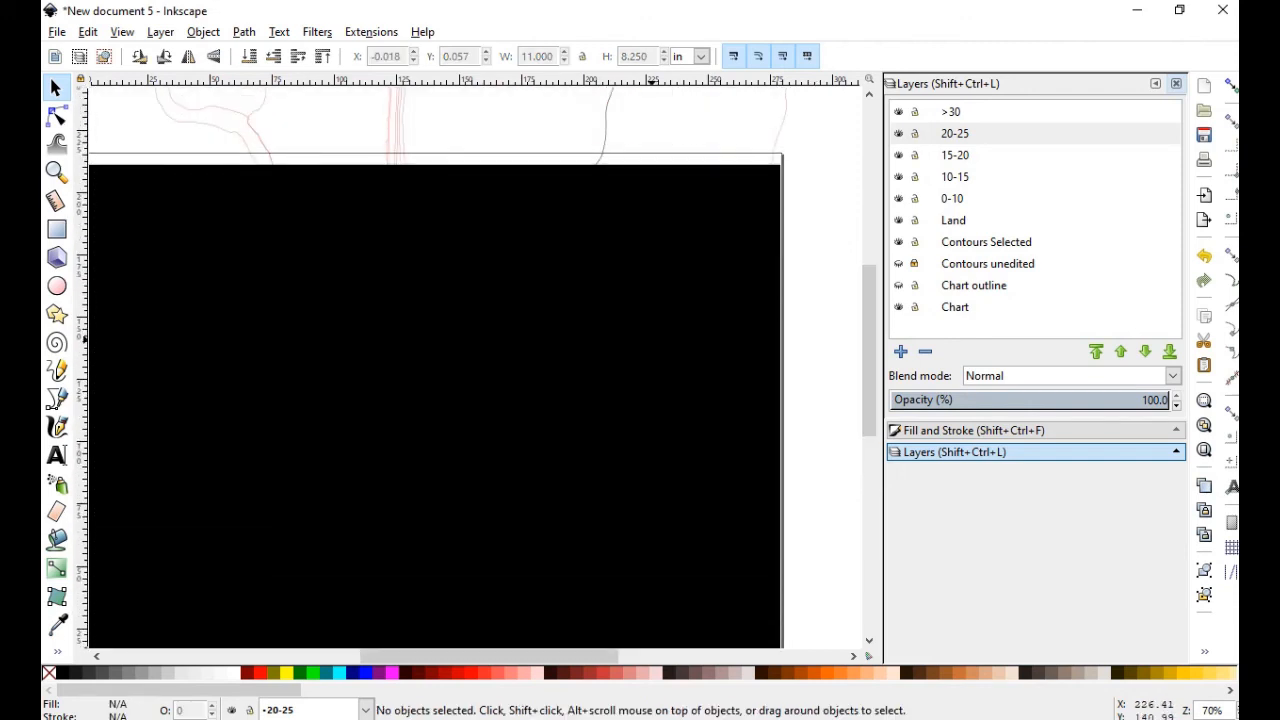
pyautogui.click(645, 339)
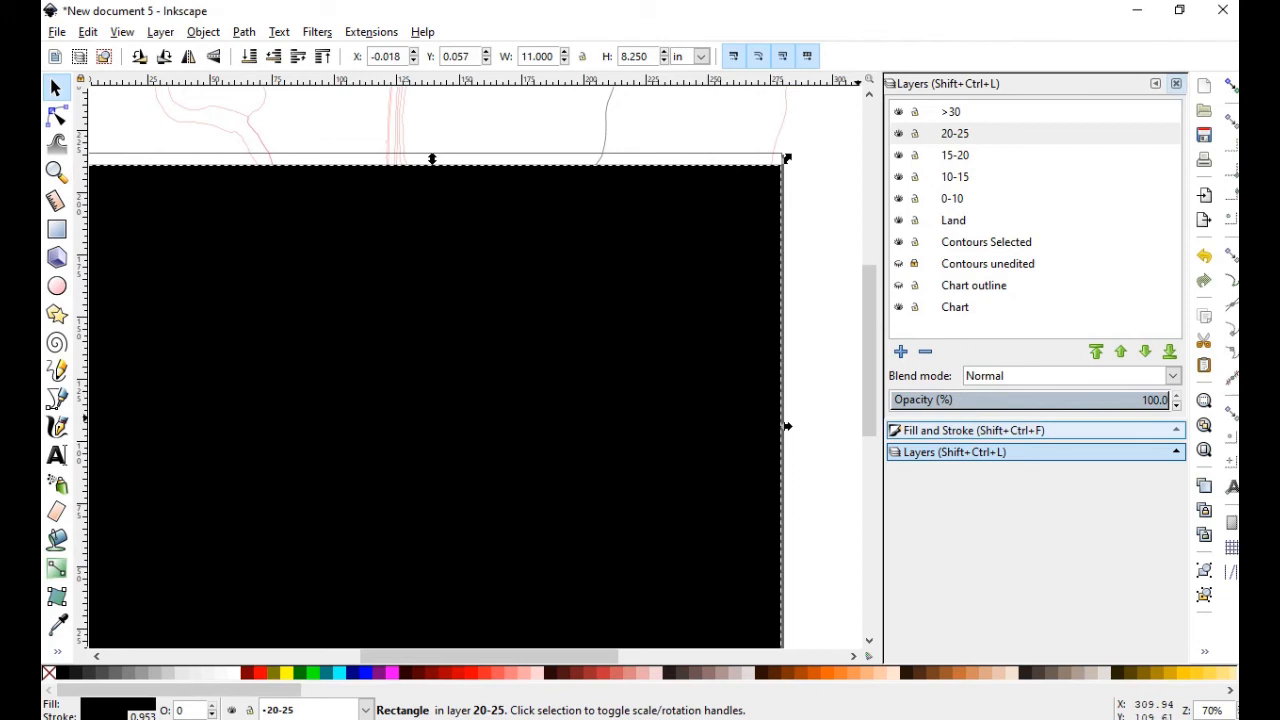
pyautogui.click(970, 430)
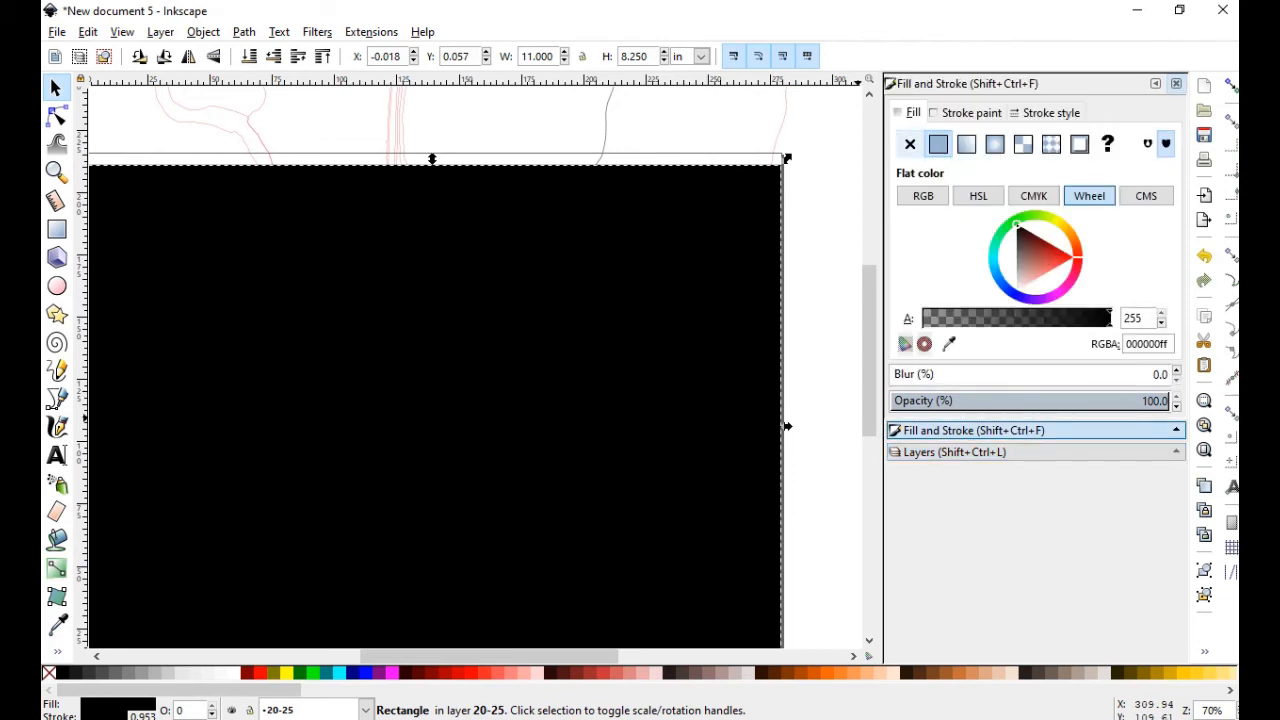
# Remove the rectangle's fill and give it a red ff0000ff stroke 0.100 mm wide
pyautogui.click(910, 144)
pyautogui.click(971, 113)
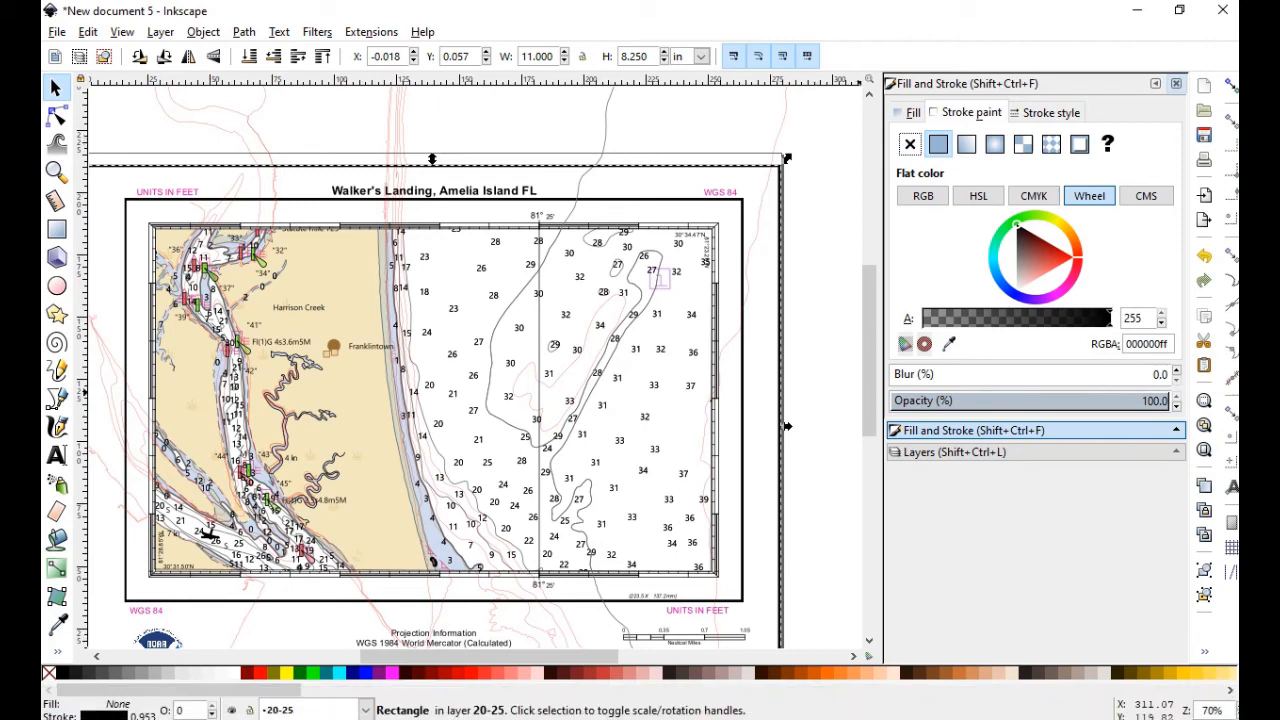
pyautogui.click(1072, 258)
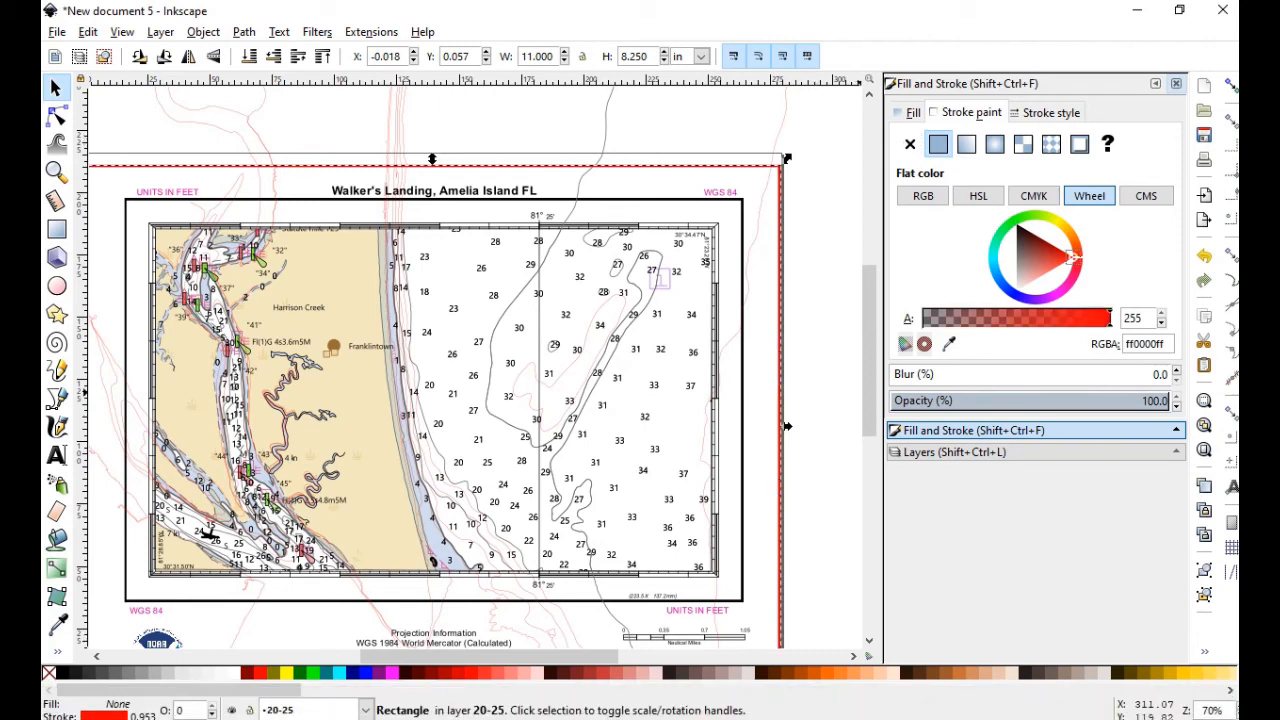
pyautogui.click(1050, 112)
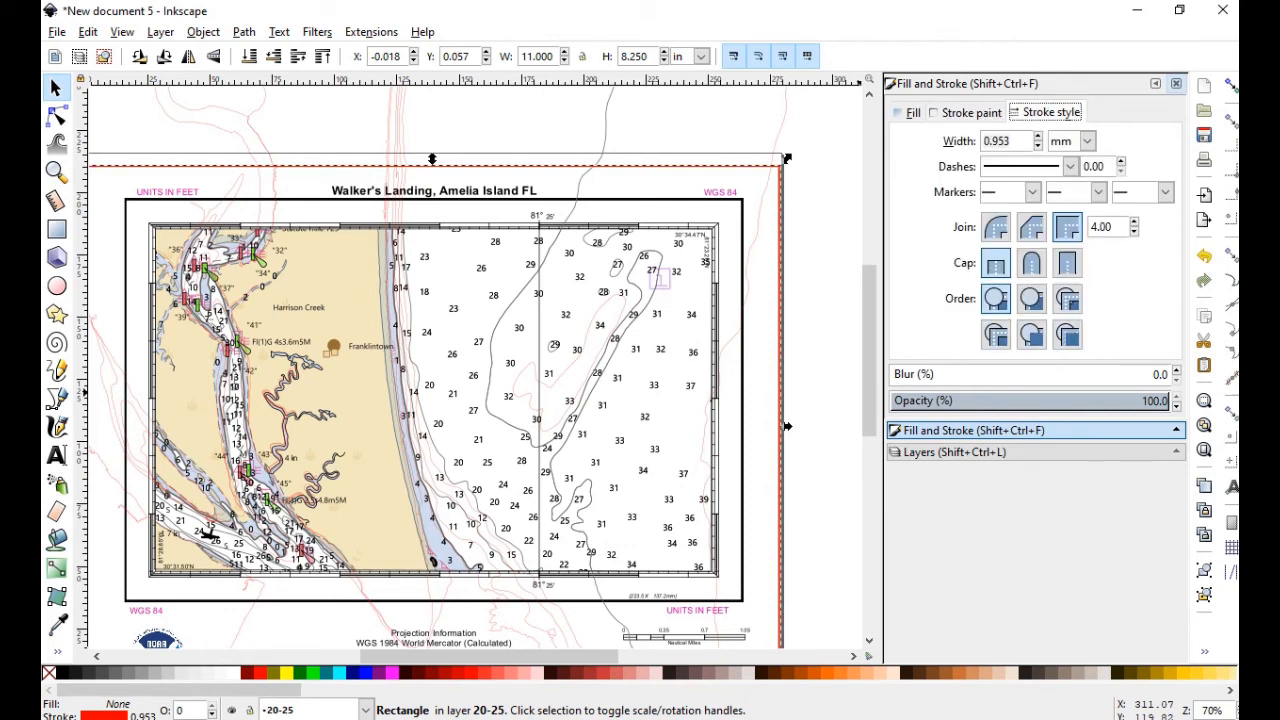
pyautogui.click(1038, 146)
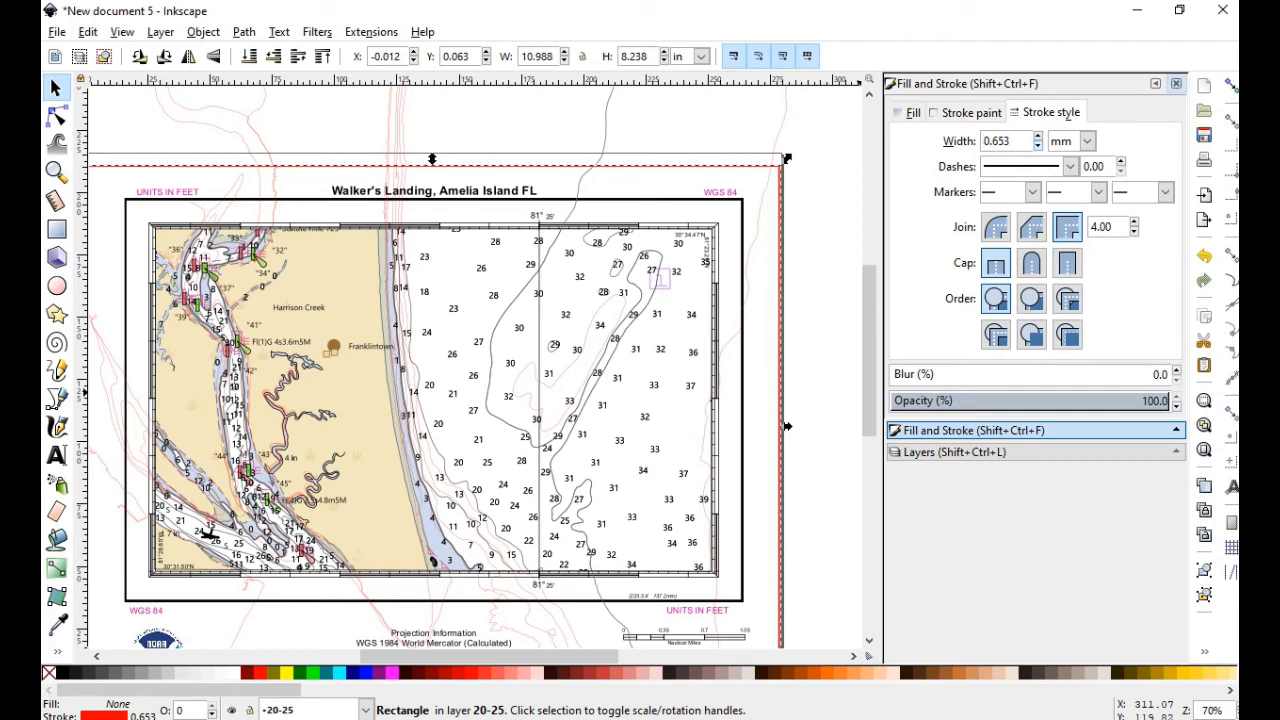
pyautogui.click(1038, 146)
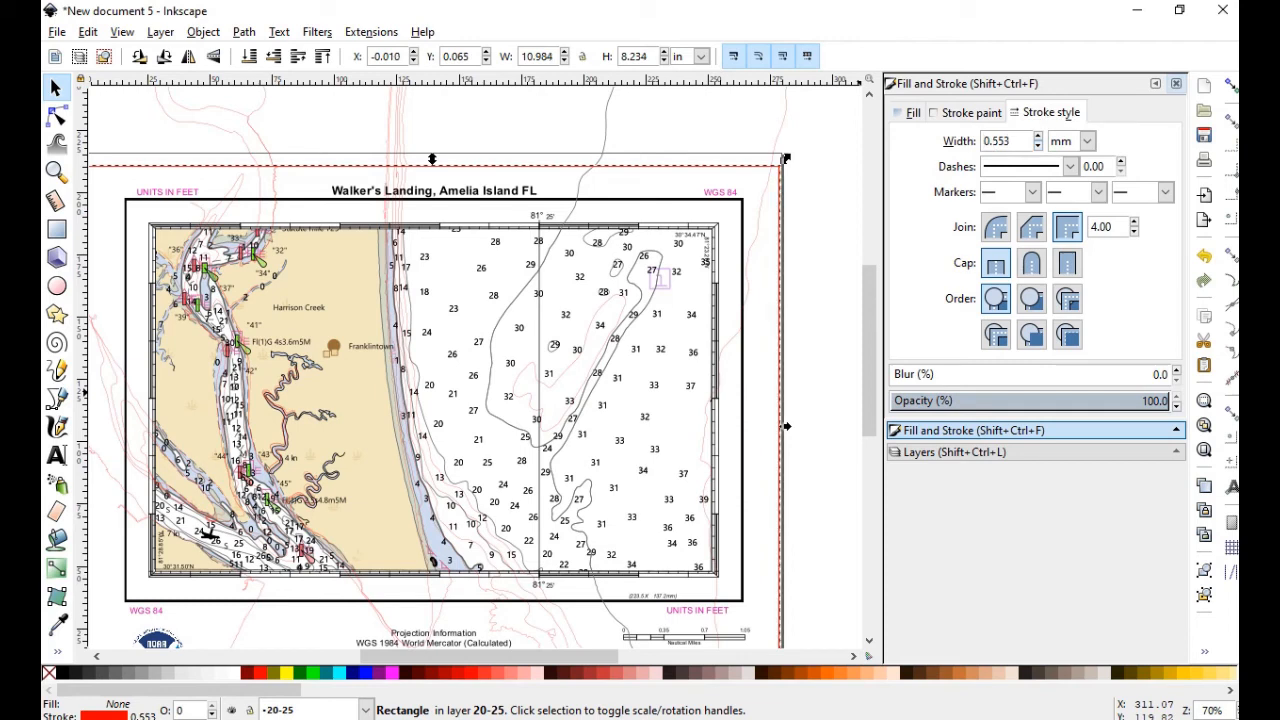
pyautogui.press('BackSpace')
pyautogui.press('BackSpace')
pyautogui.write('100')
pyautogui.press('Return')
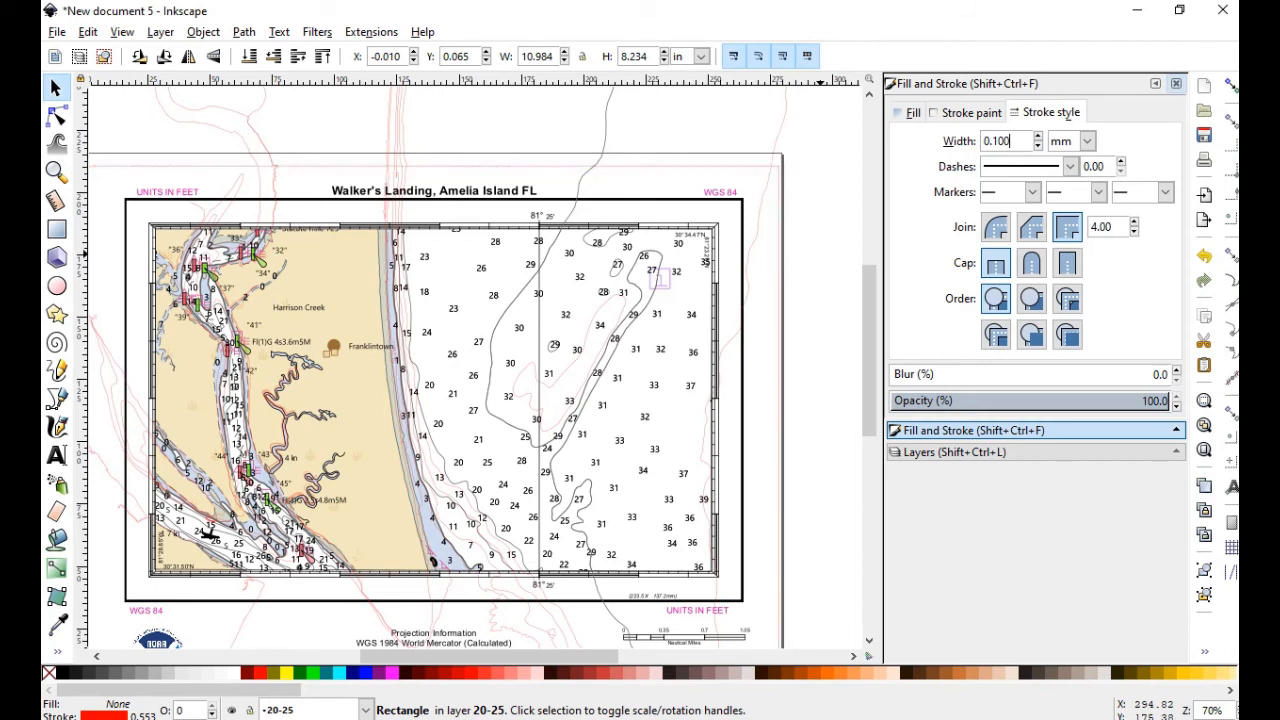
pyautogui.click(820, 254)
pyautogui.click(56, 88)
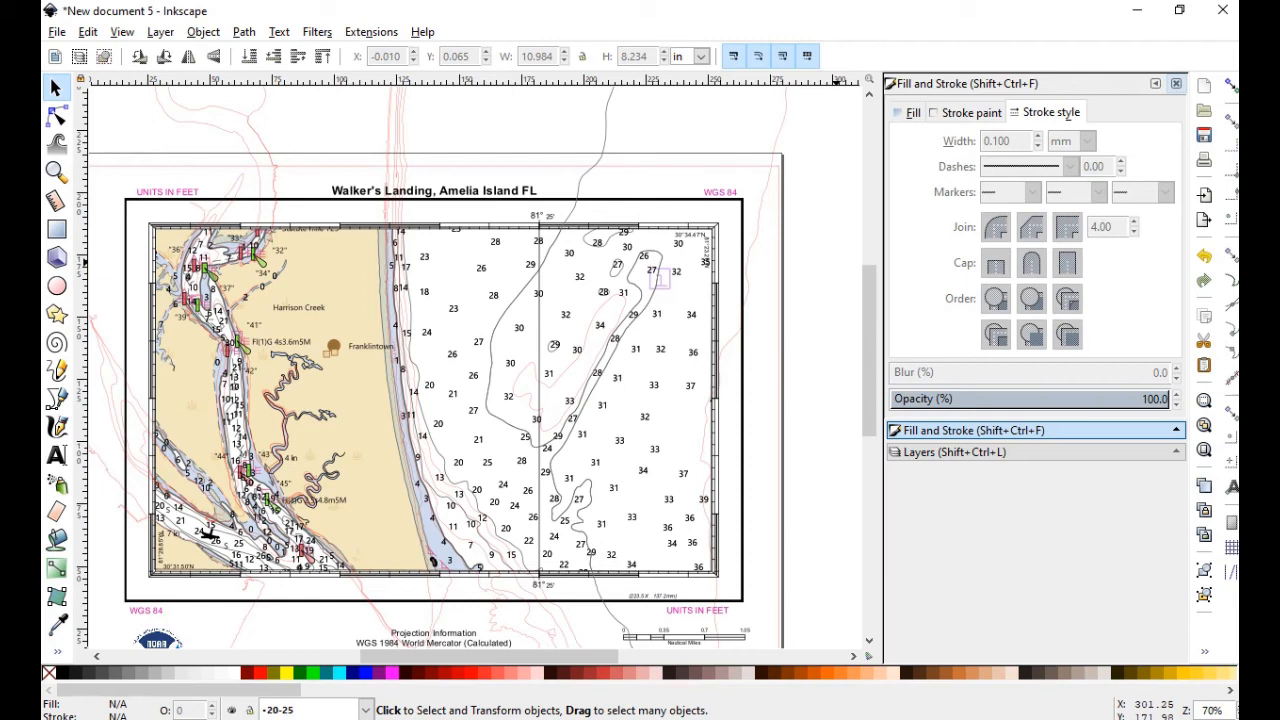
# Select a contour line and move it to the 20-25 depth layer
pyautogui.click(56, 117)
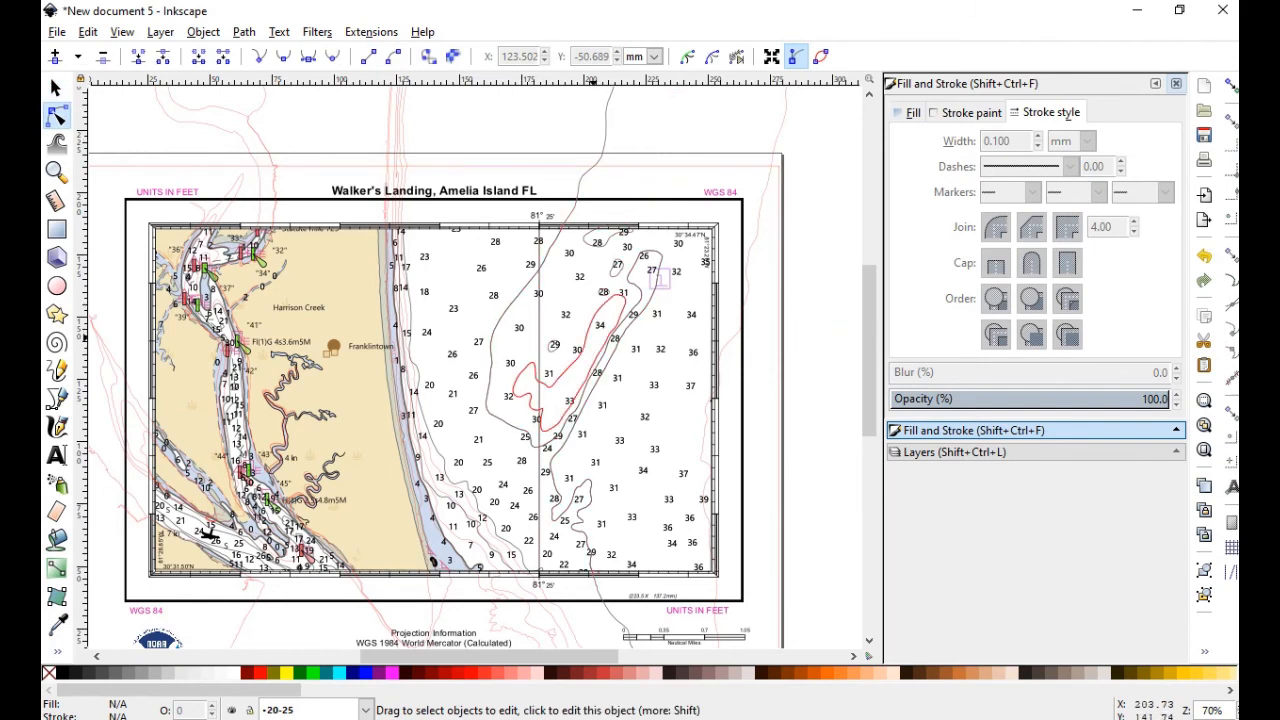
pyautogui.click(586, 310)
pyautogui.rightClick(585, 312)
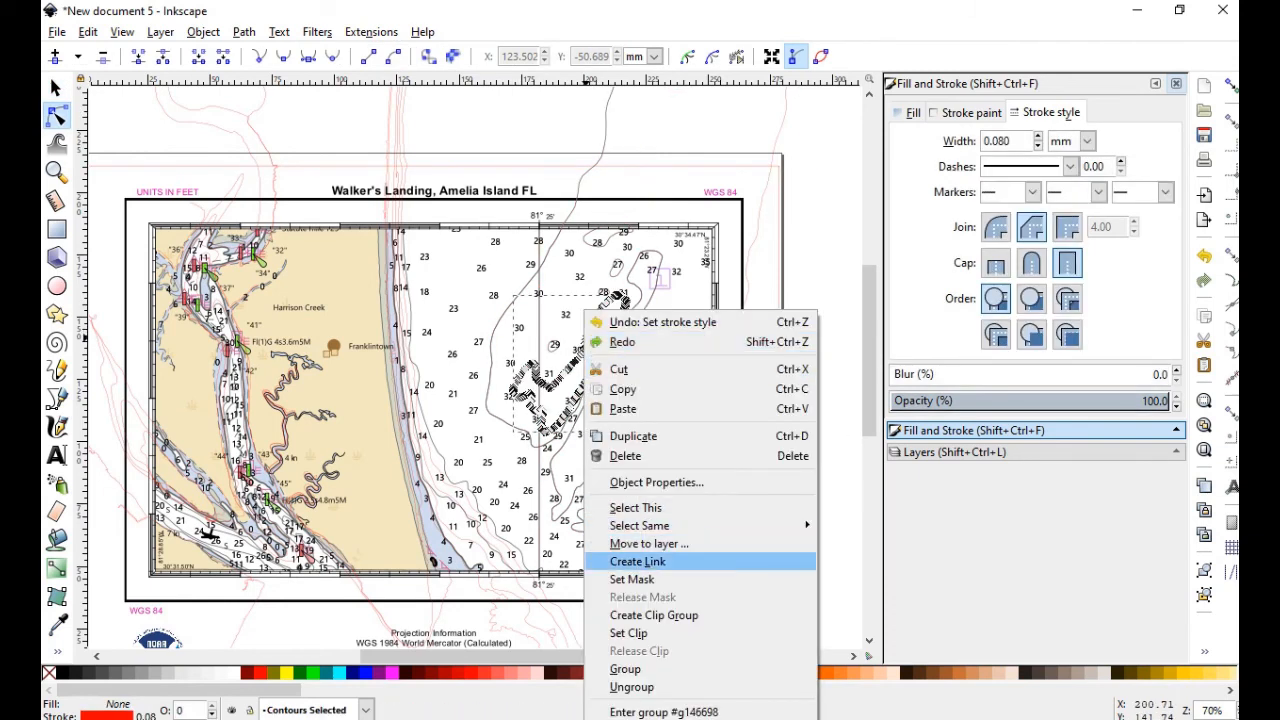
pyautogui.click(649, 543)
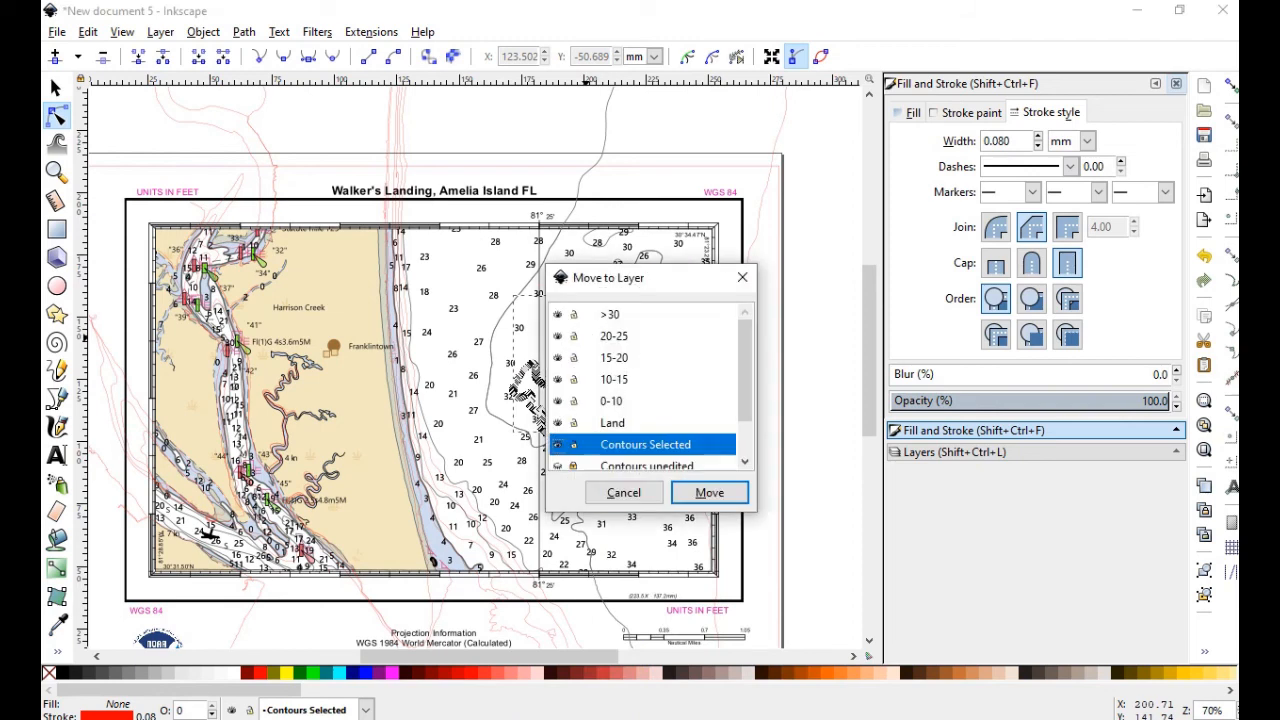
pyautogui.click(640, 336)
pyautogui.click(709, 492)
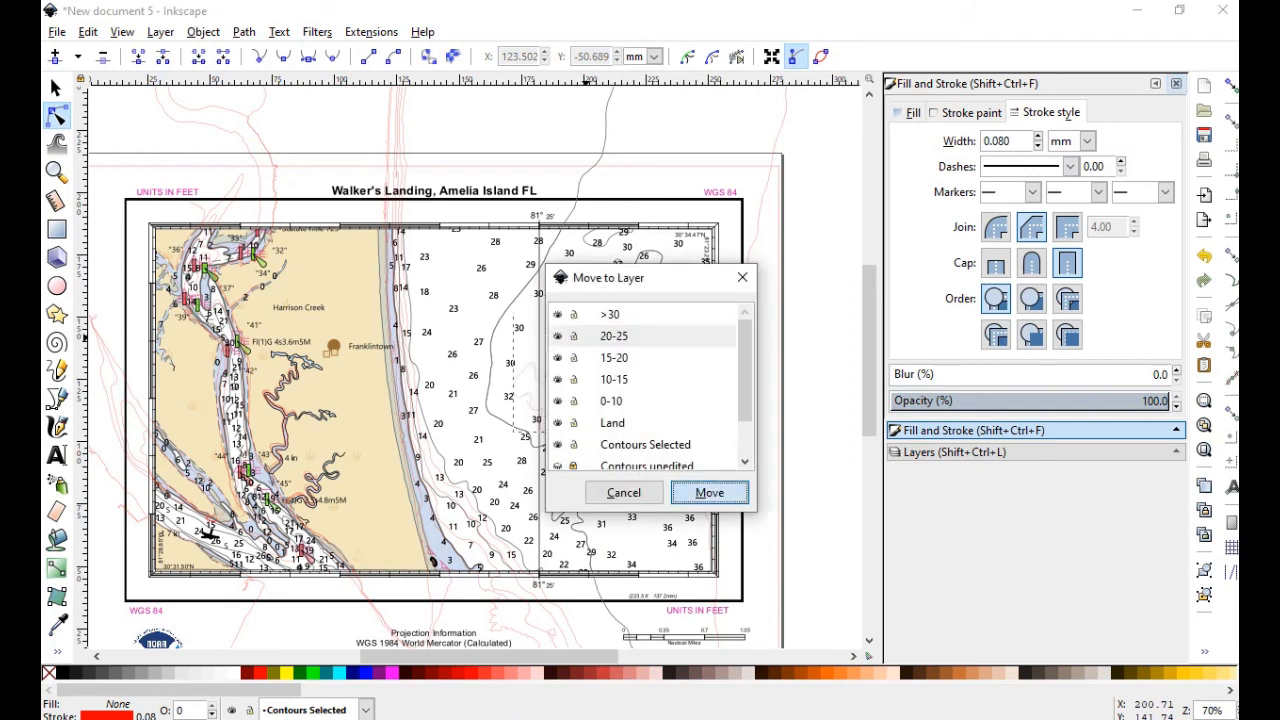
pyautogui.click(56, 88)
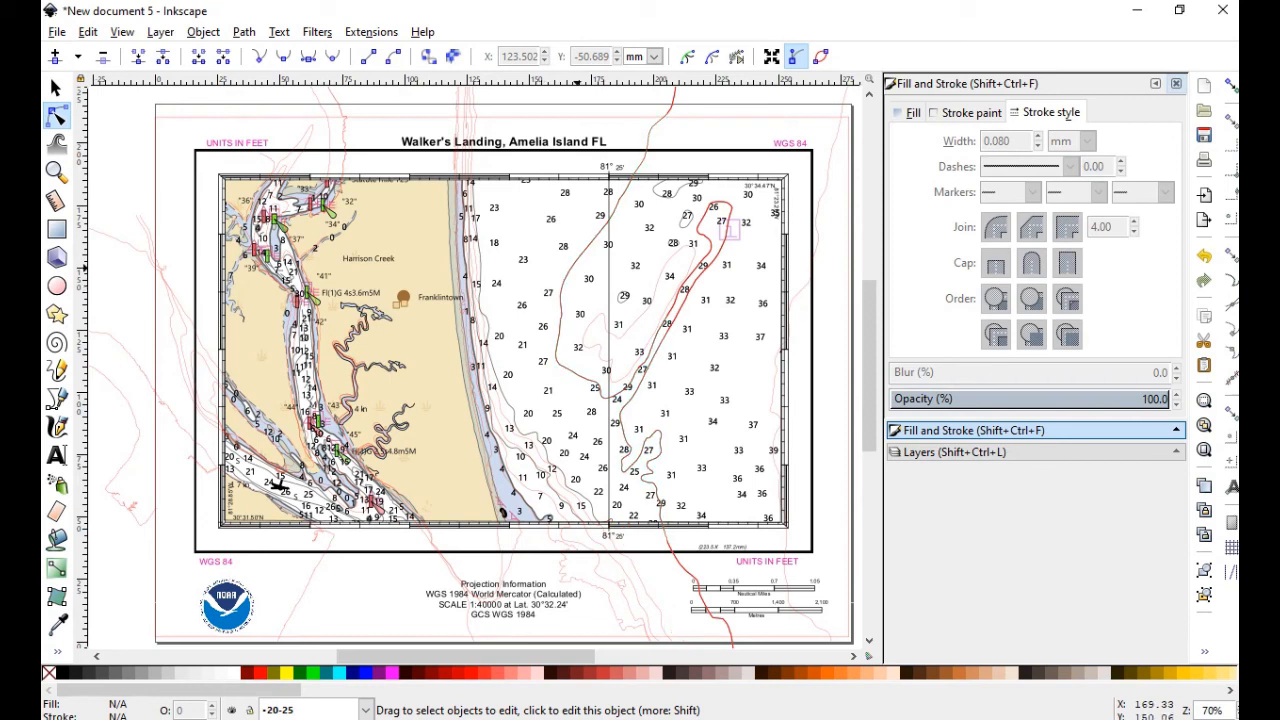
# Reopen Move to layer for the contour and cancel, leaving it in place
pyautogui.rightClick(577, 257)
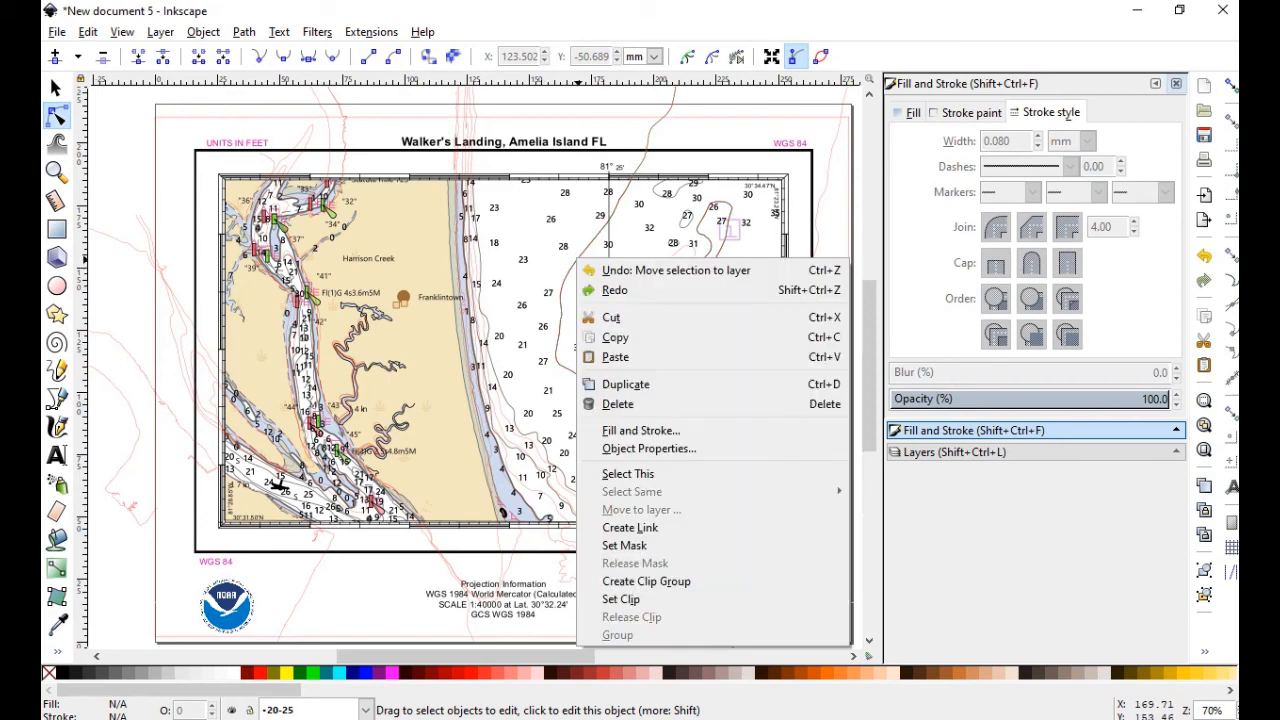
pyautogui.press('Escape')
pyautogui.click(570, 268)
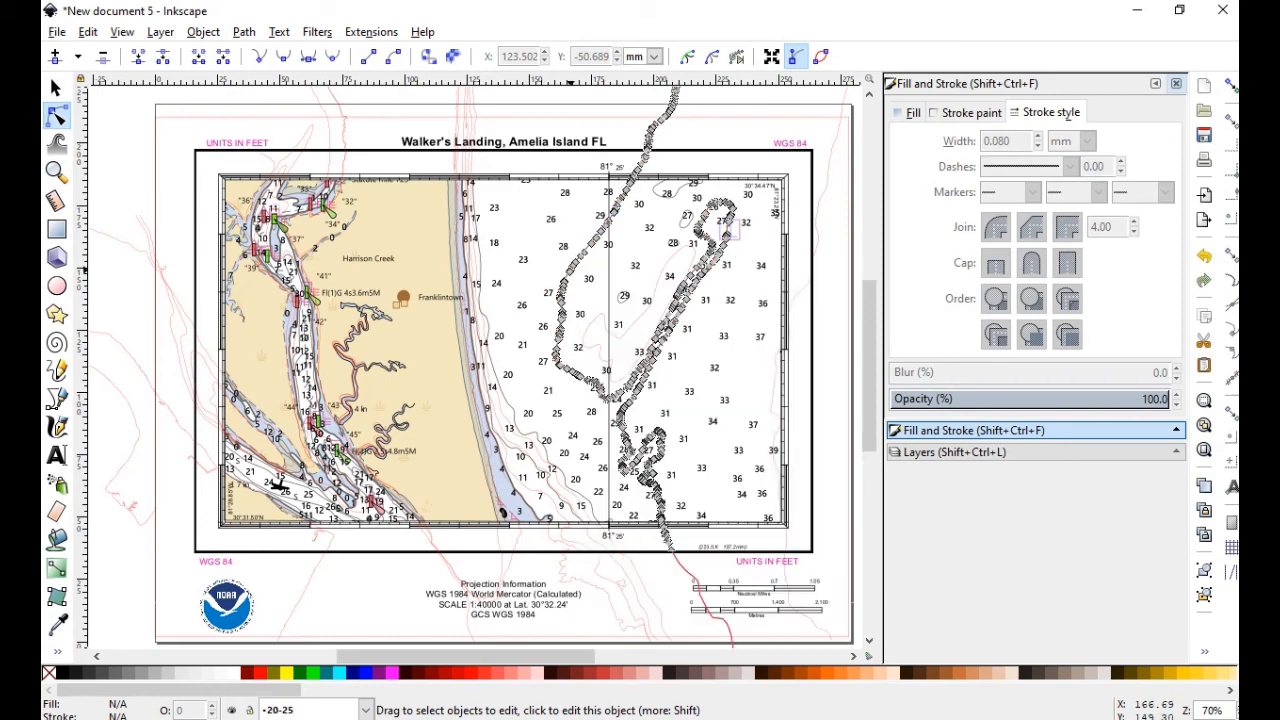
pyautogui.rightClick(568, 266)
pyautogui.click(634, 520)
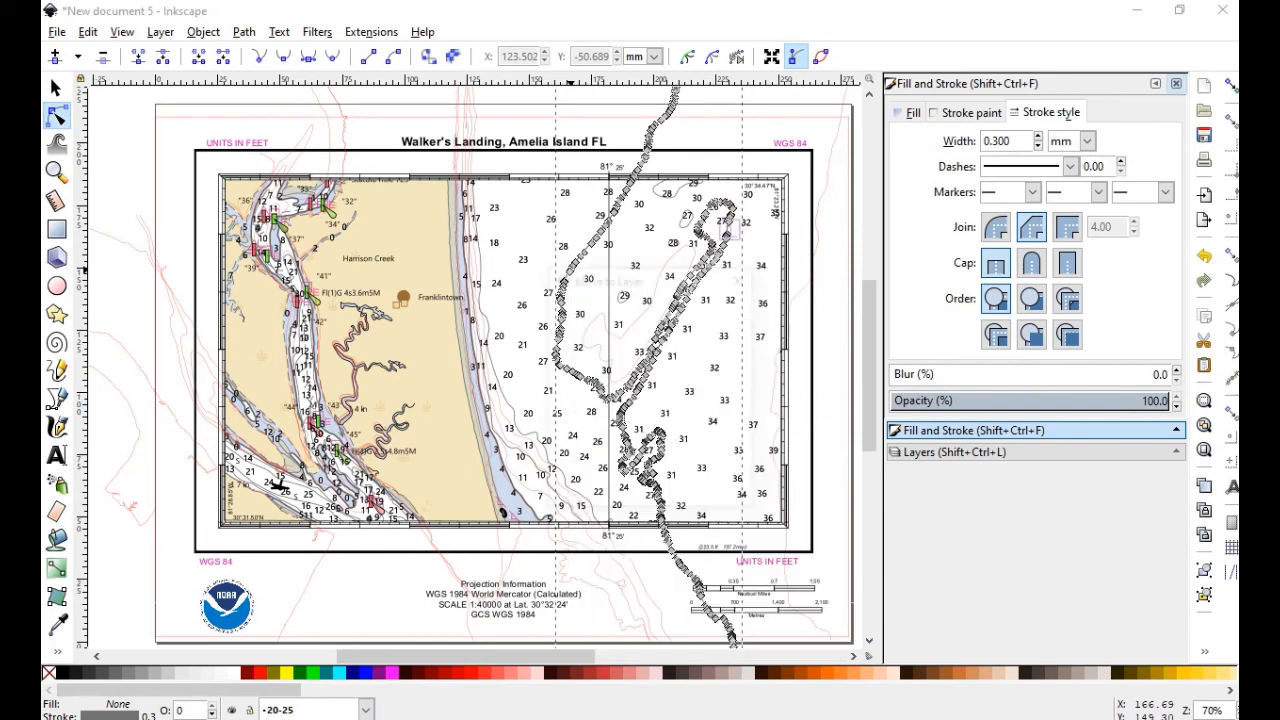
pyautogui.click(623, 492)
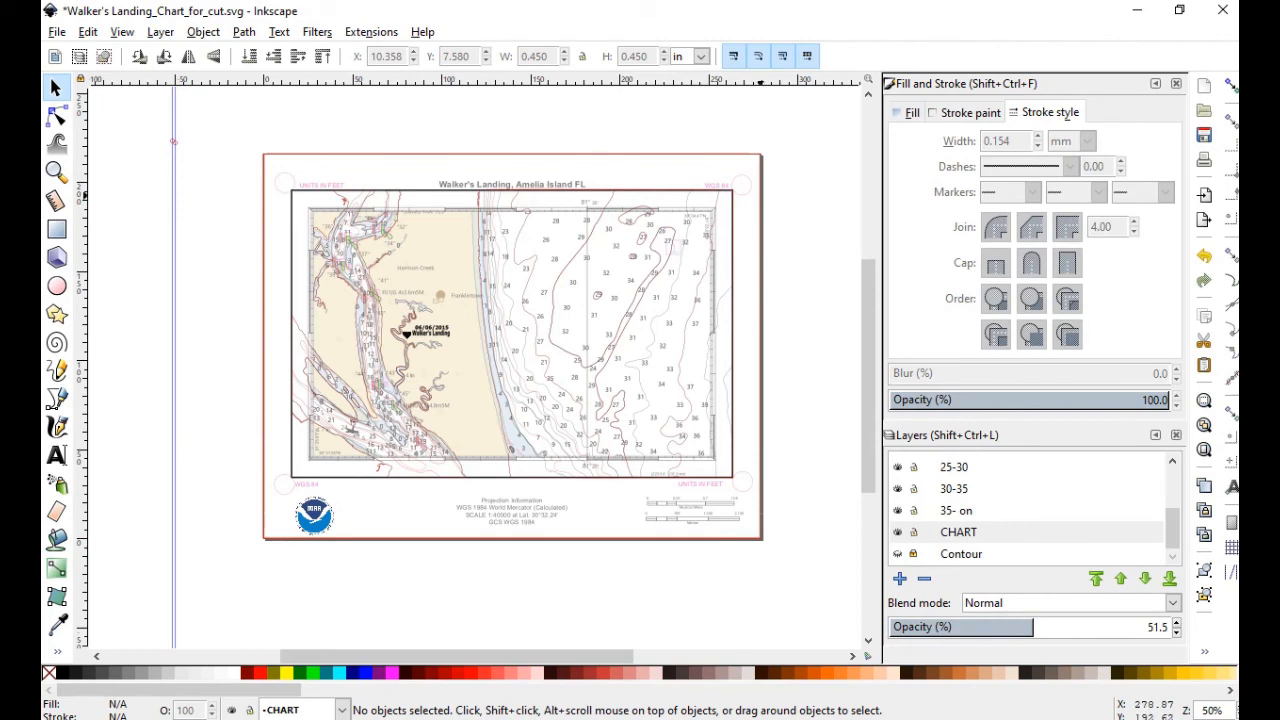
# Step through the LAND, 0-10, 10-20 and 15-20 layers, then hide the CHART layer
pyautogui.scroll(3, 1030, 510)
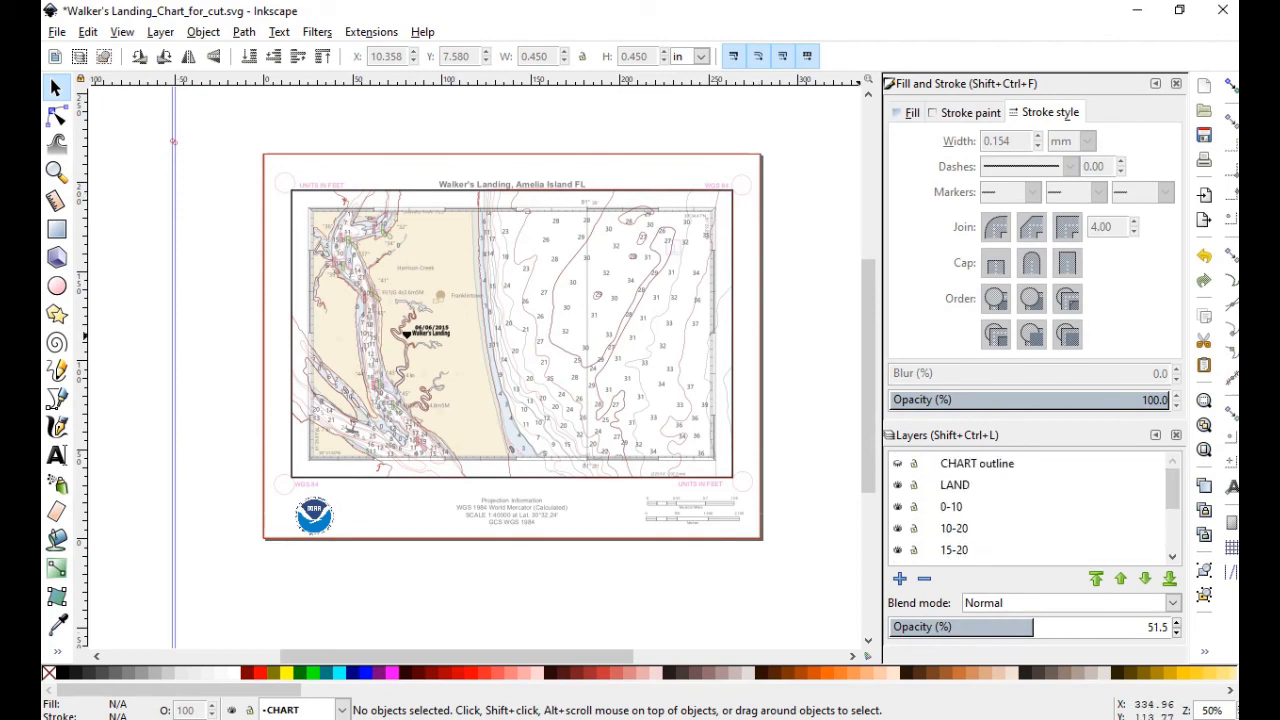
pyautogui.click(955, 485)
pyautogui.click(951, 507)
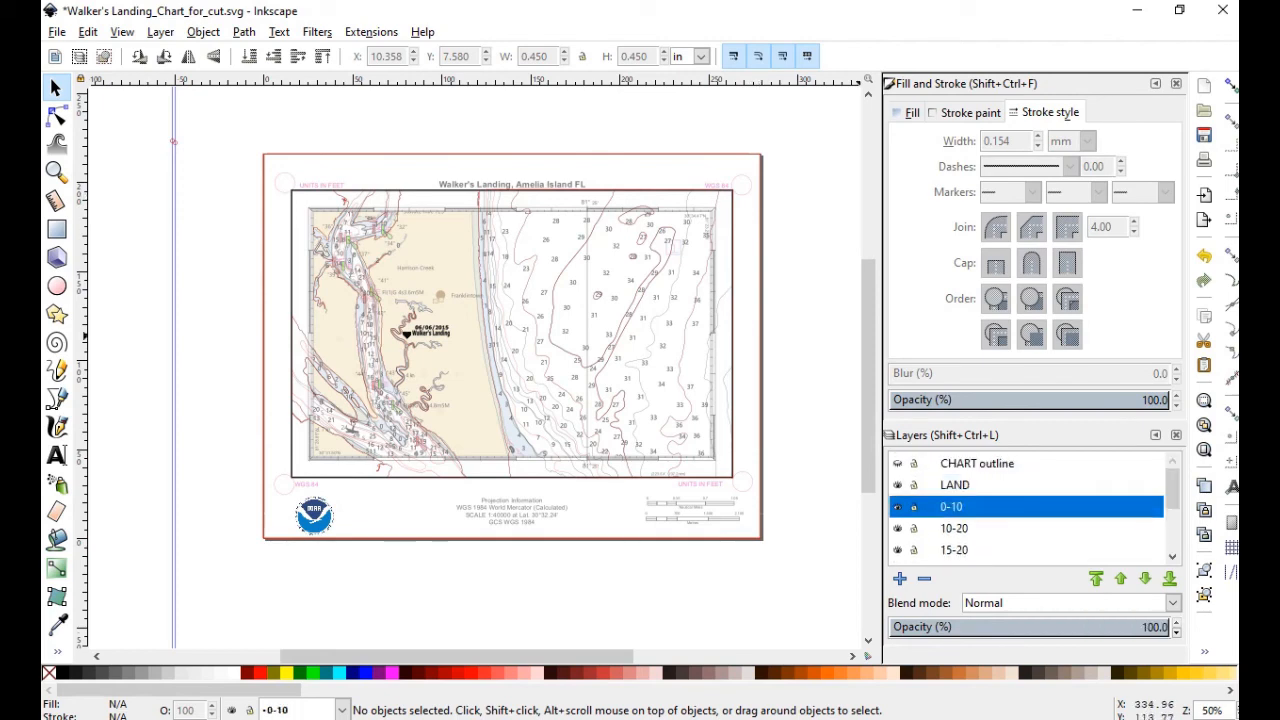
pyautogui.moveTo(1172, 490); pyautogui.dragTo(1172, 499)
pyautogui.click(954, 507)
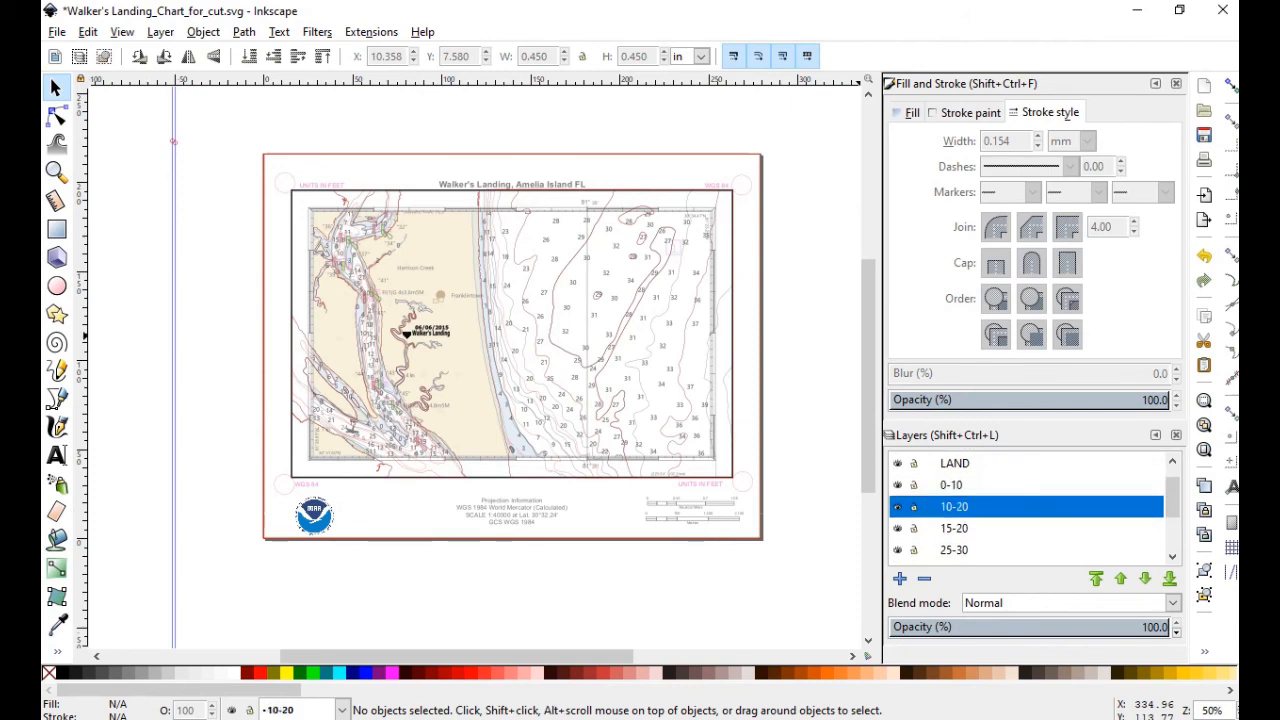
pyautogui.click(954, 528)
pyautogui.scroll(-2, 1026, 508)
pyautogui.scroll(2, 1026, 508)
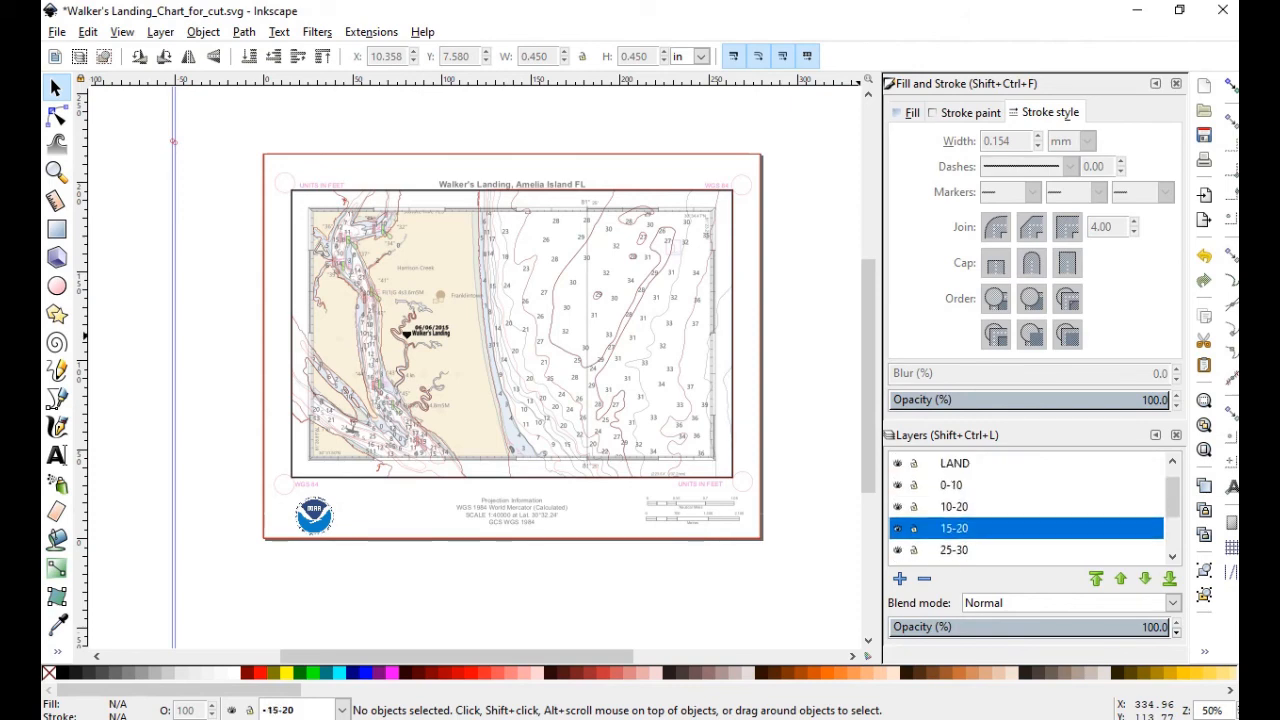
pyautogui.scroll(-3, 1026, 508)
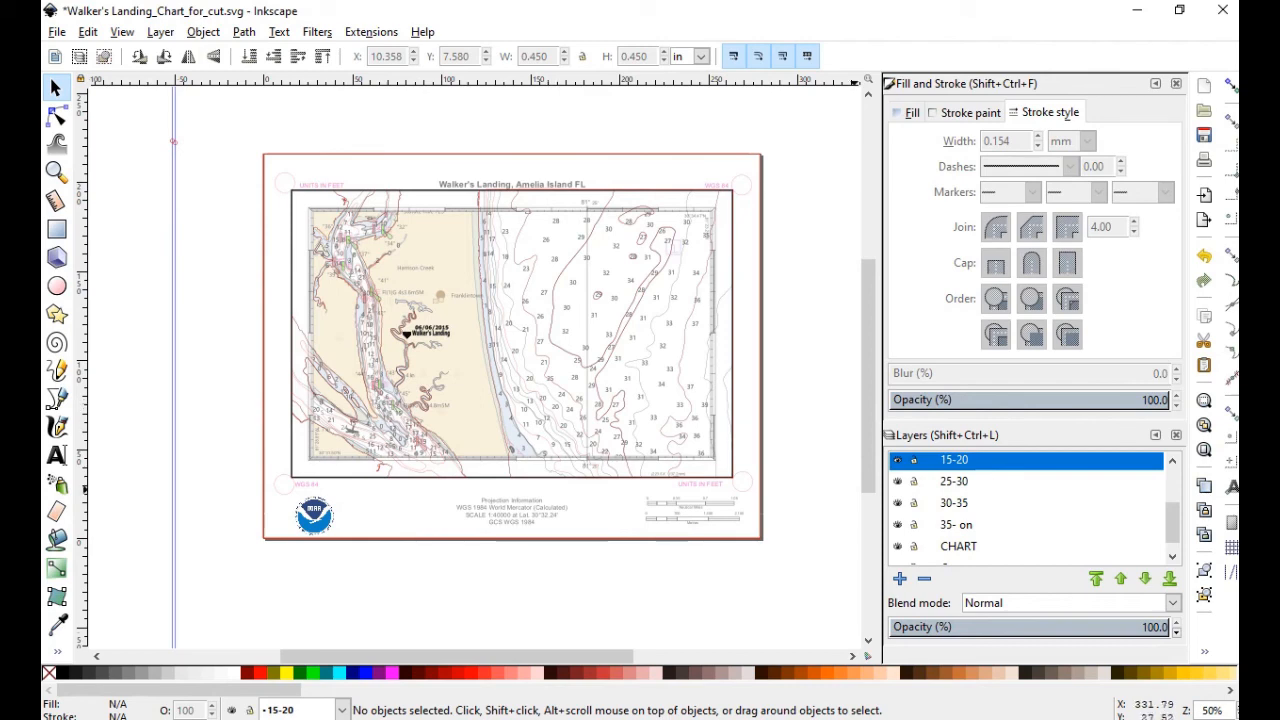
pyautogui.scroll(-1, 1030, 510)
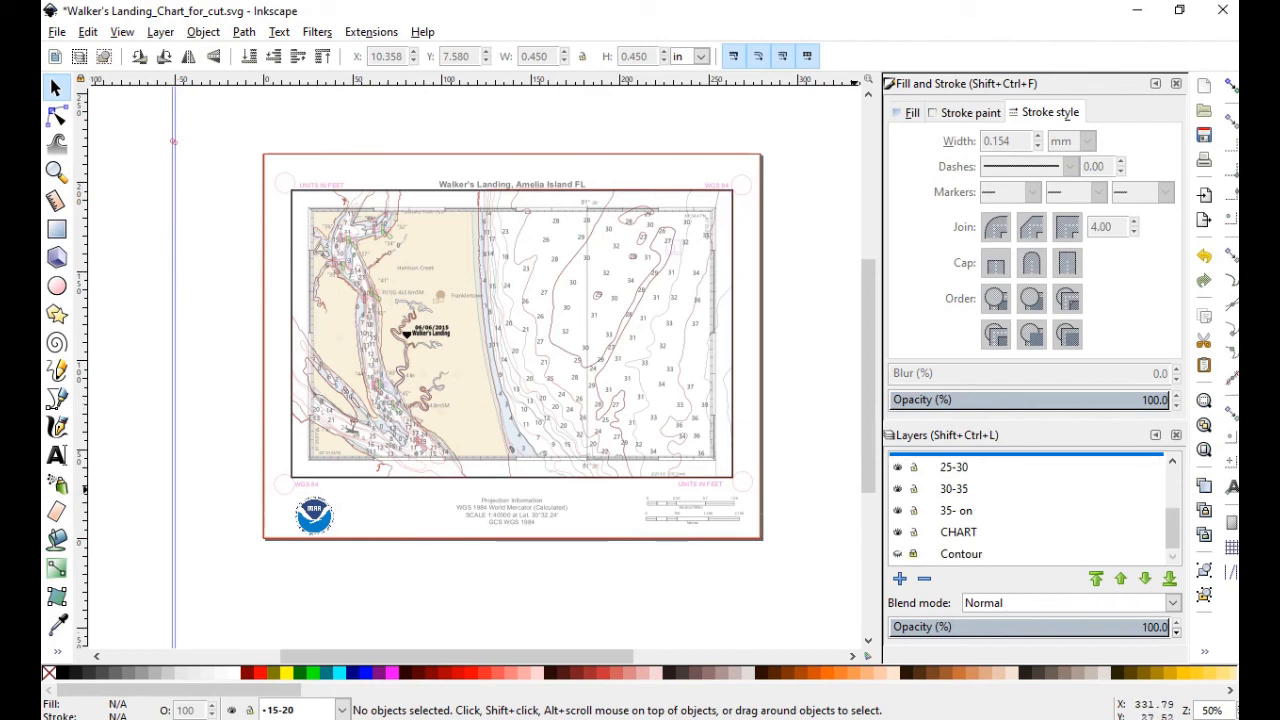
pyautogui.click(898, 532)
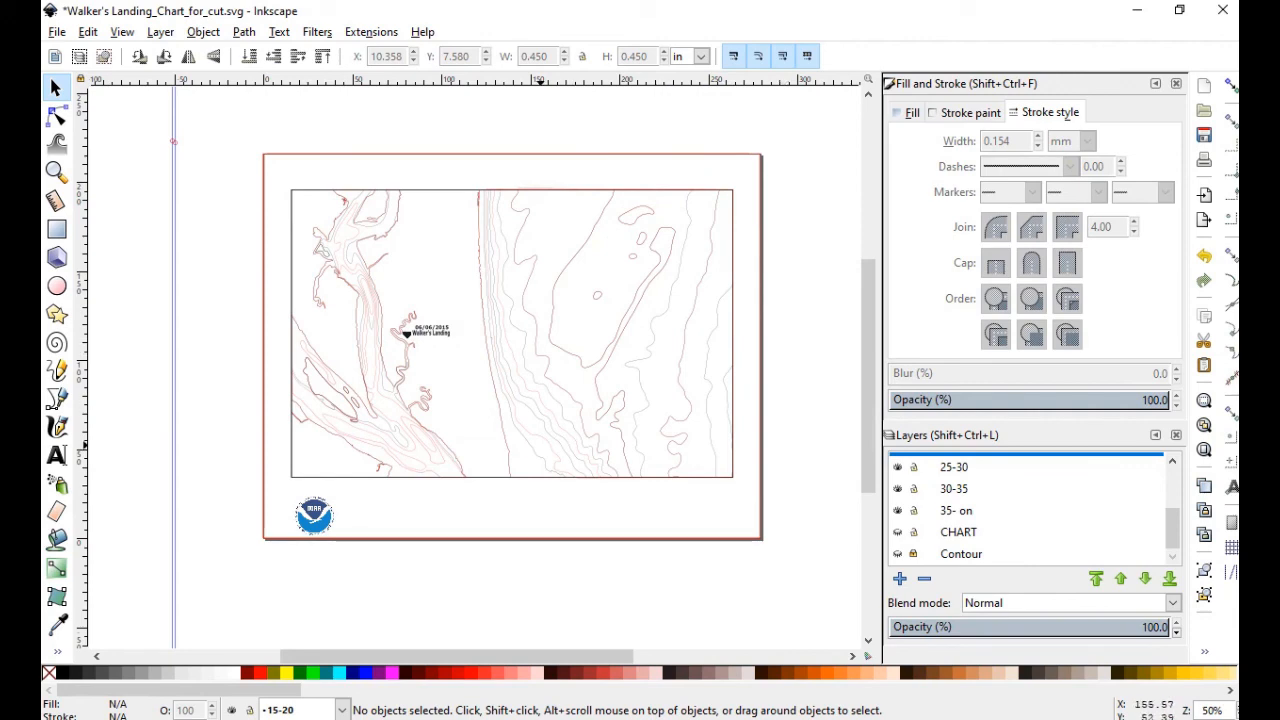
# Hide the 25-30, 15-20, 10-20 and LAND layers one after another
pyautogui.scroll(2, 540, 444)
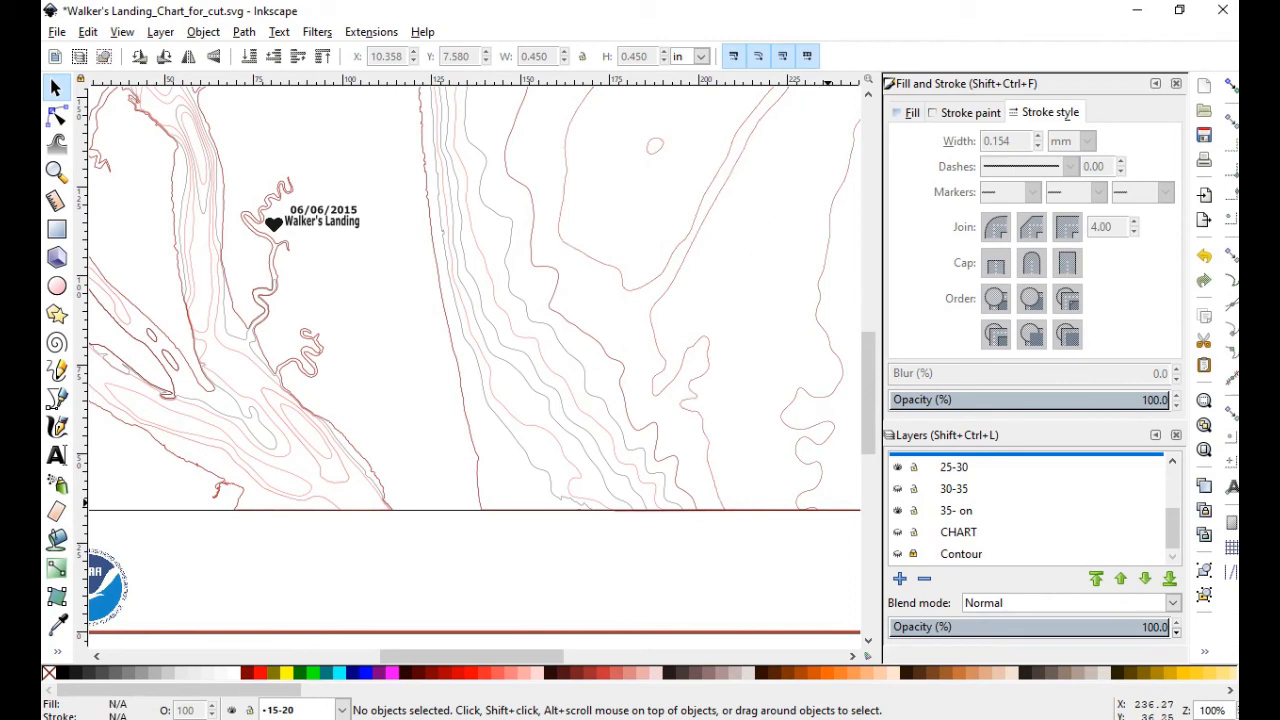
pyautogui.scroll(1, 898, 490)
pyautogui.click(898, 490)
pyautogui.scroll(1, 898, 490)
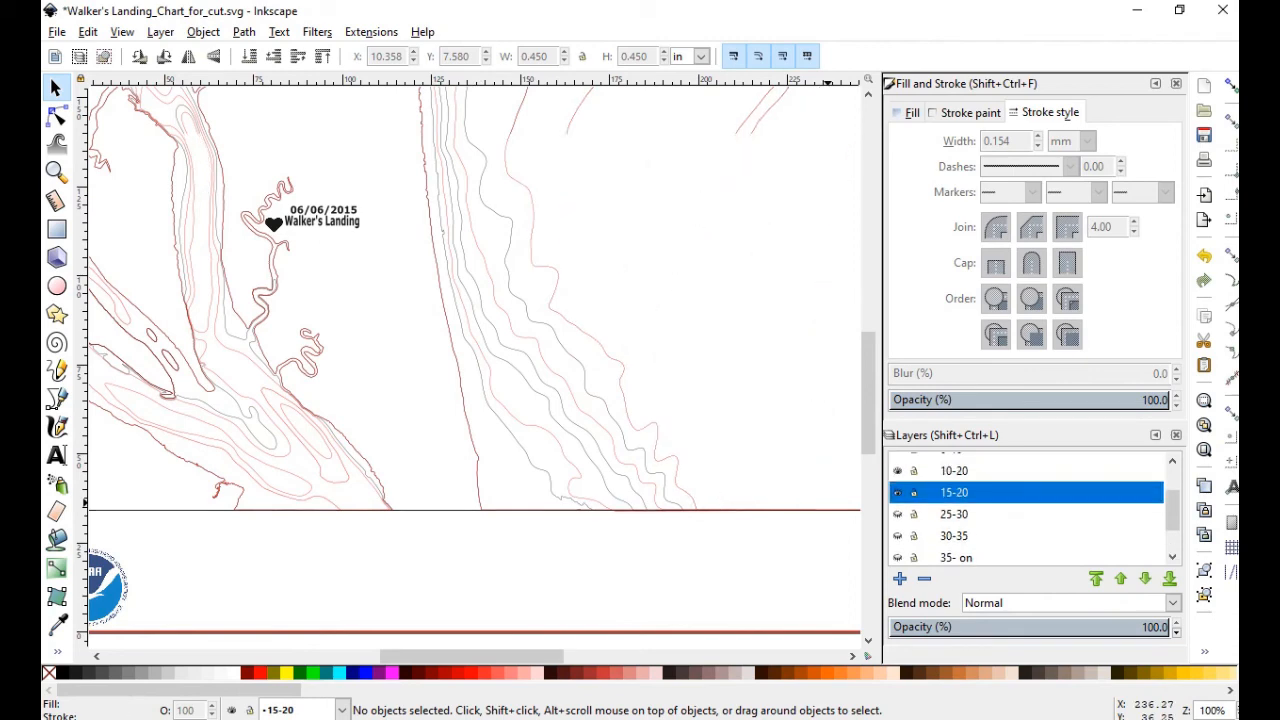
pyautogui.click(898, 492)
pyautogui.scroll(1, 898, 492)
pyautogui.click(898, 493)
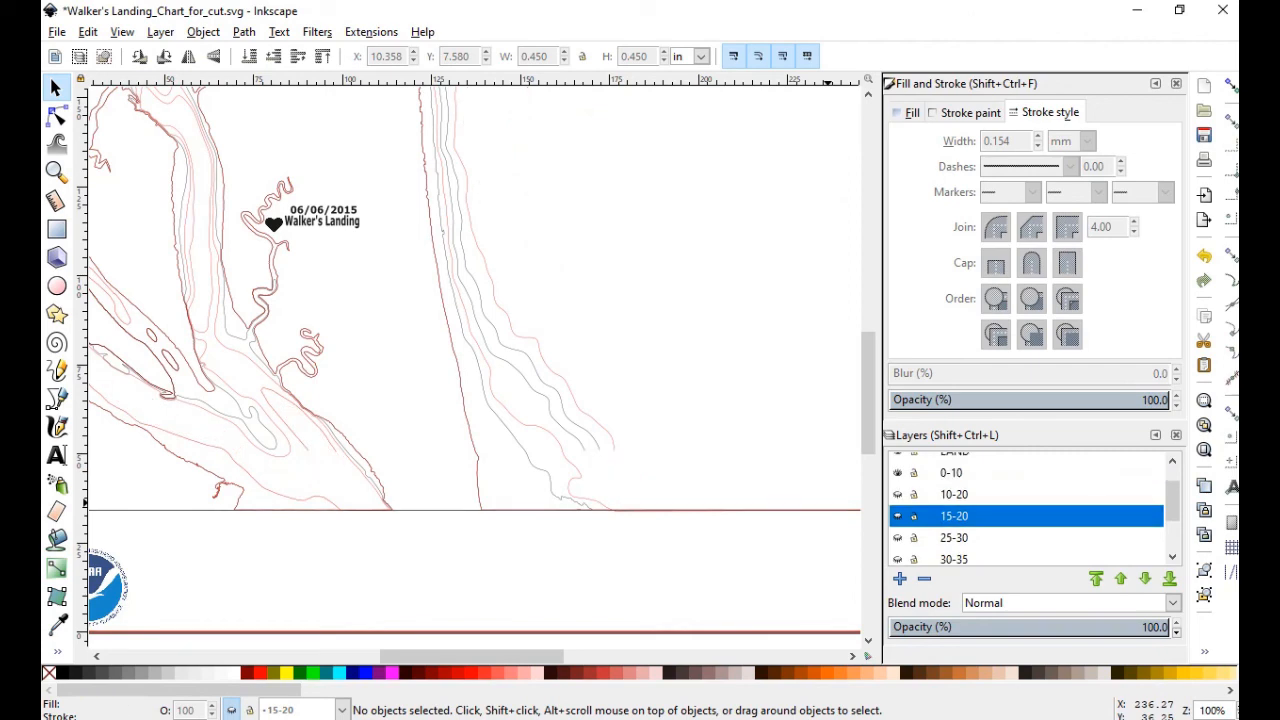
pyautogui.scroll(1, 898, 477)
pyautogui.click(898, 475)
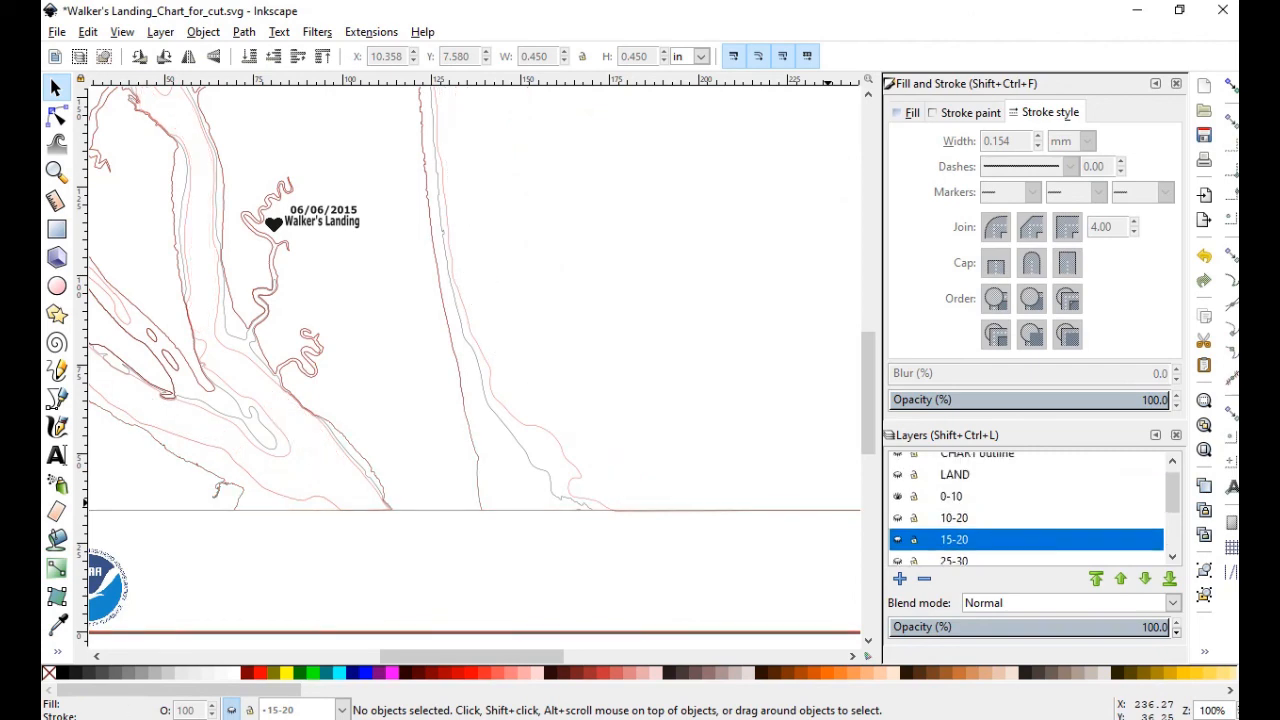
# Pan around the canvas to inspect the remaining red depth contours along the channel
pyautogui.moveTo(868, 380); pyautogui.dragTo(868, 384)
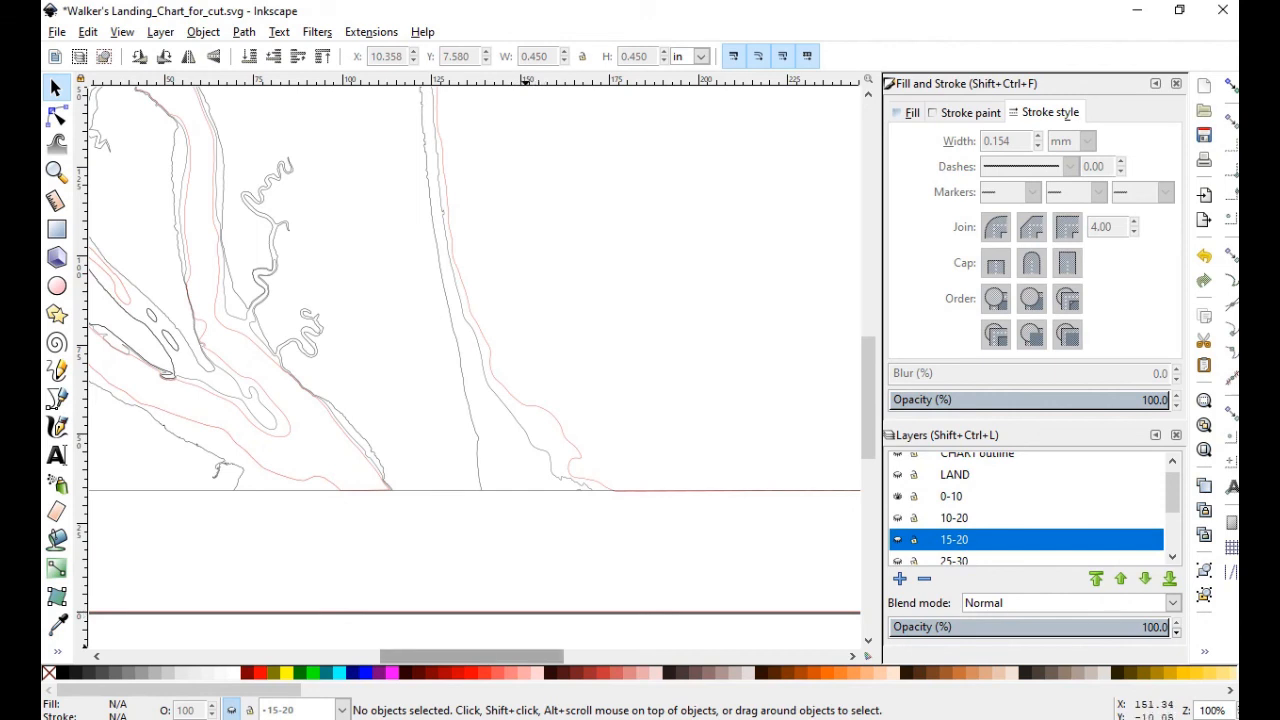
pyautogui.moveTo(471, 655)
pyautogui.mouseDown()
pyautogui.moveTo(411, 655)
pyautogui.moveTo(541, 656)
pyautogui.mouseUp()
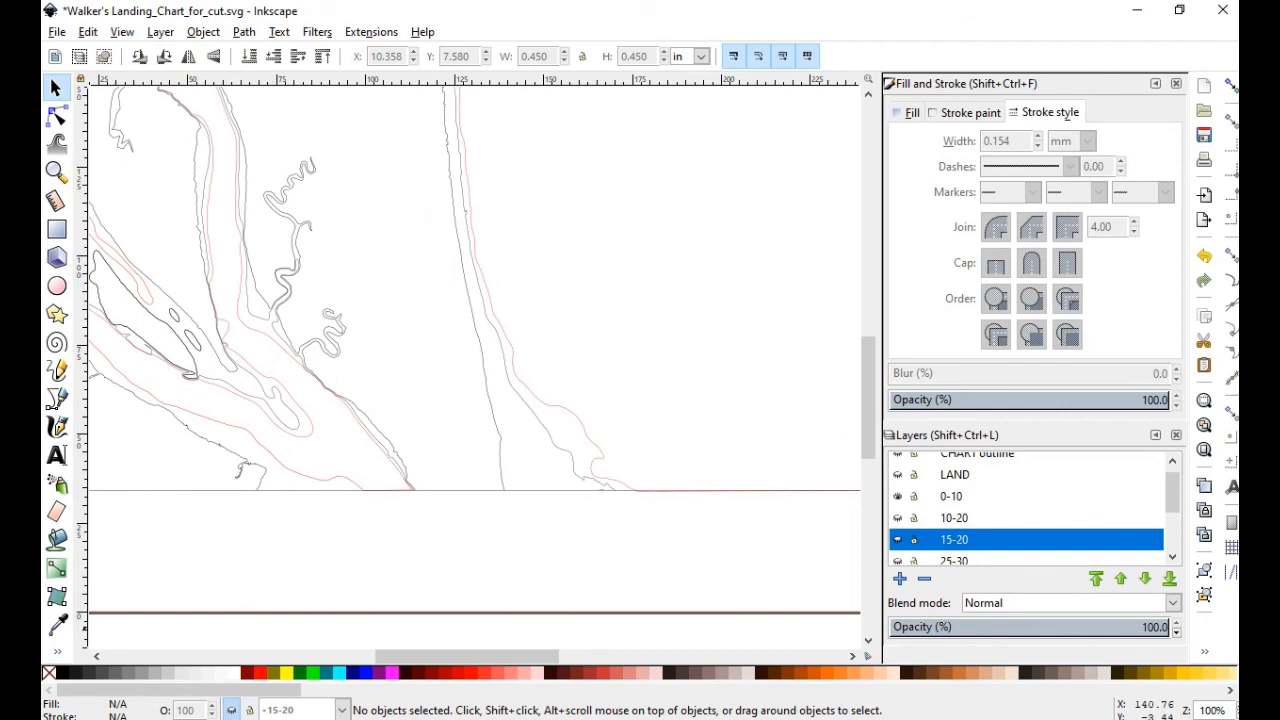
pyautogui.moveTo(492, 656); pyautogui.dragTo(549, 656)
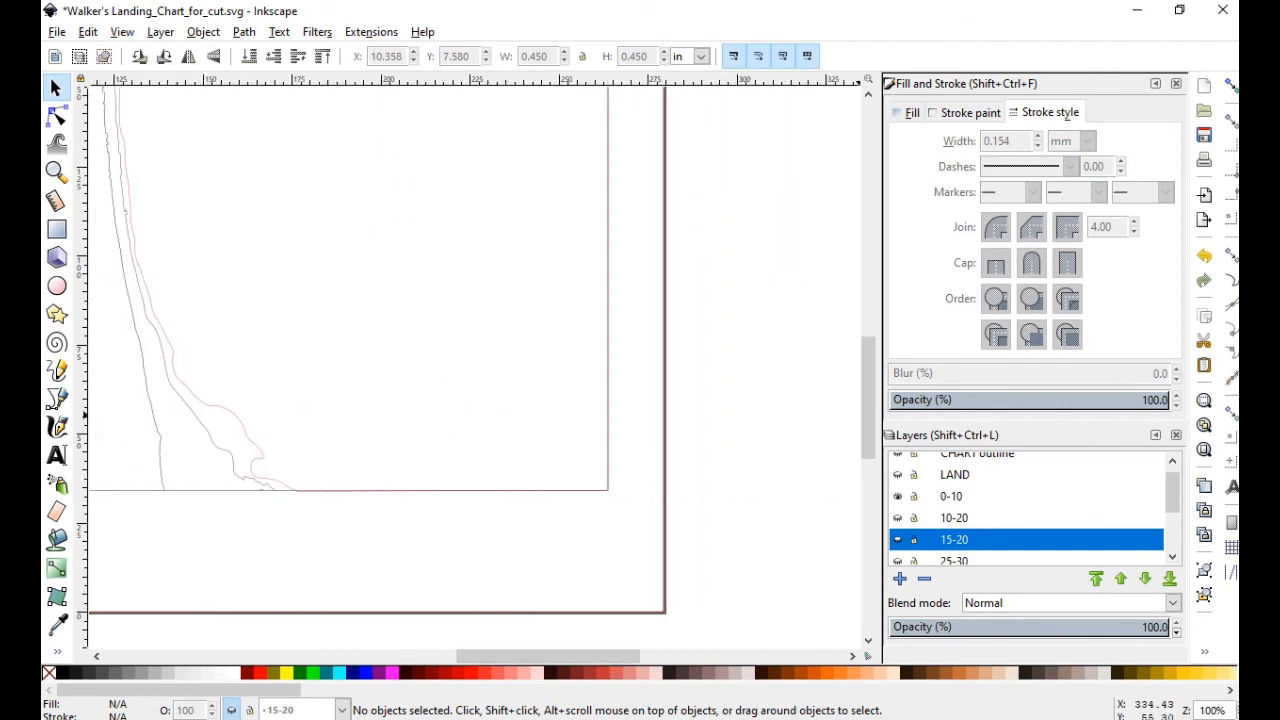
pyautogui.moveTo(868, 398); pyautogui.dragTo(868, 316)
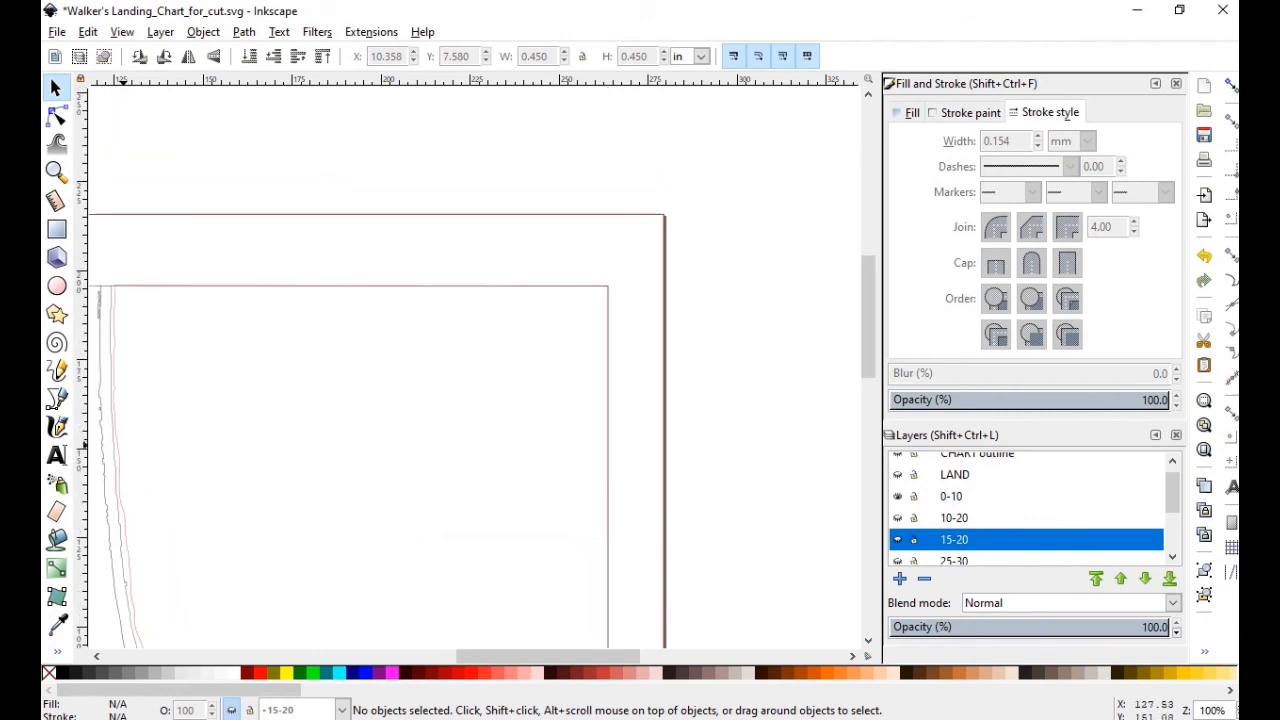
pyautogui.moveTo(548, 656); pyautogui.dragTo(456, 656)
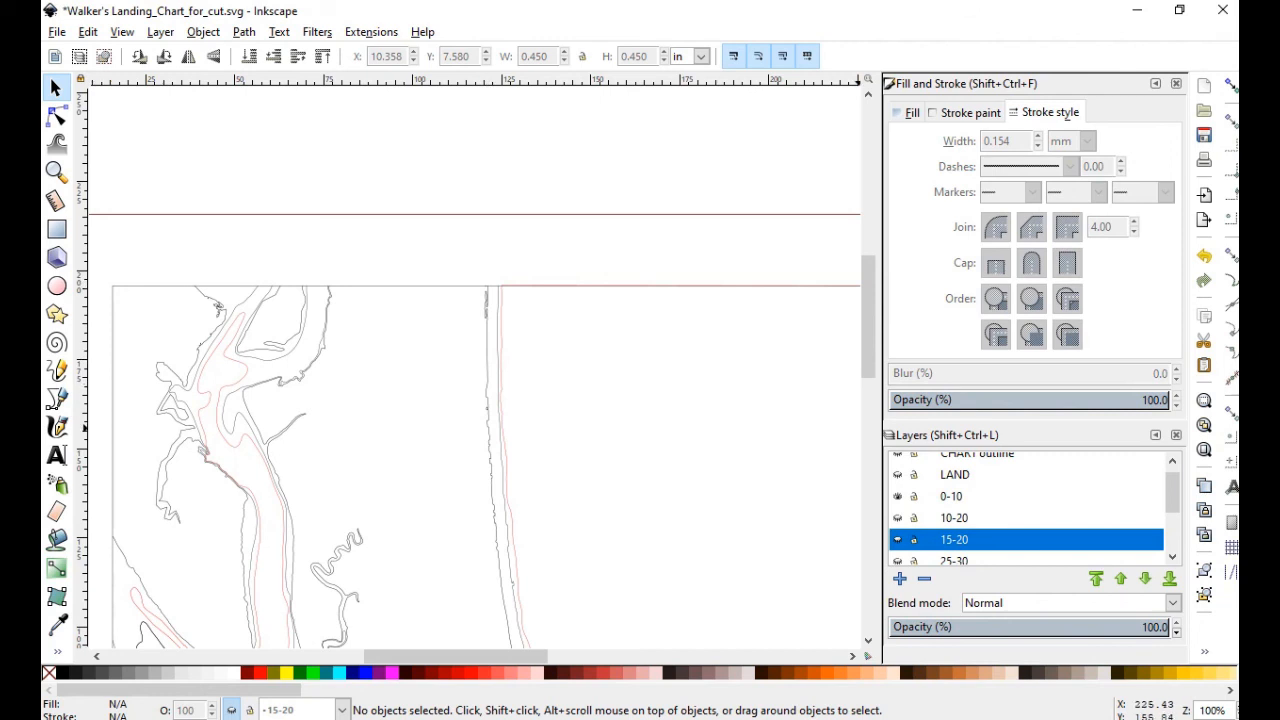
pyautogui.moveTo(868, 316); pyautogui.dragTo(868, 442)
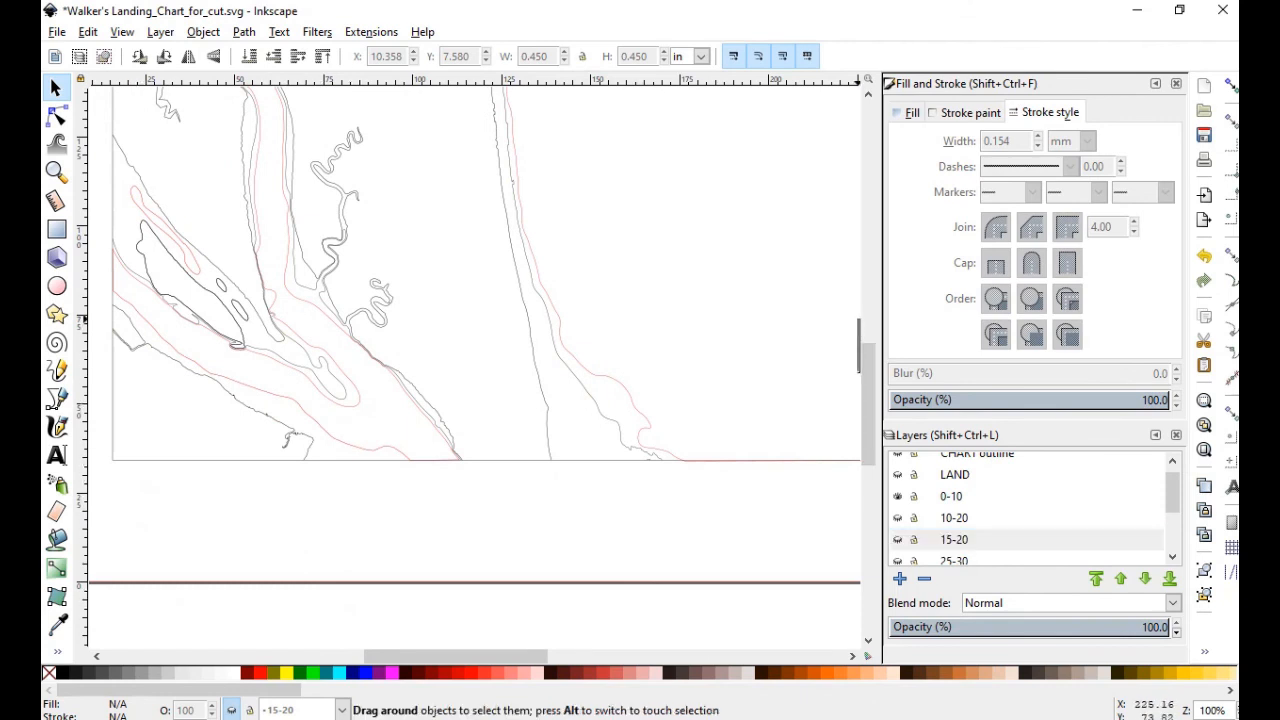
pyautogui.scroll(5, 470, 360)
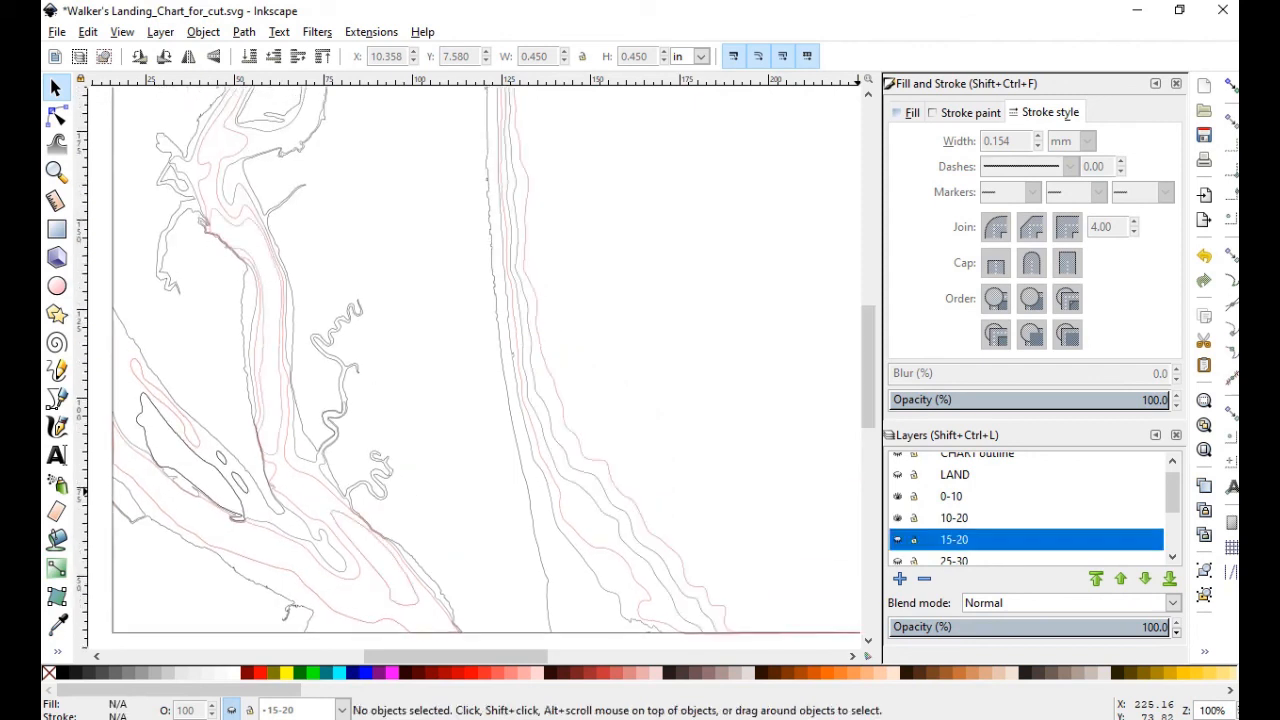
# Hide the 0-10 layer's contours and bring the full Walker's Landing chart page into view
pyautogui.click(898, 497)
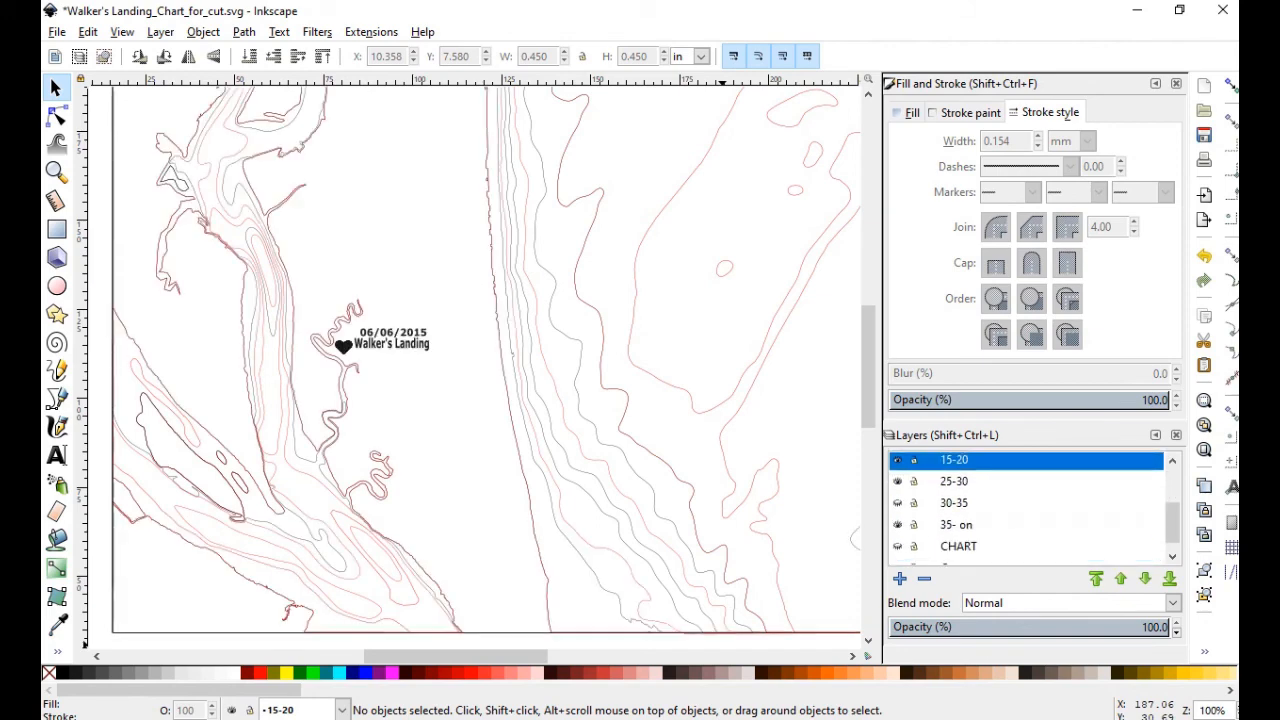
pyautogui.scroll(-3, 752, 455)
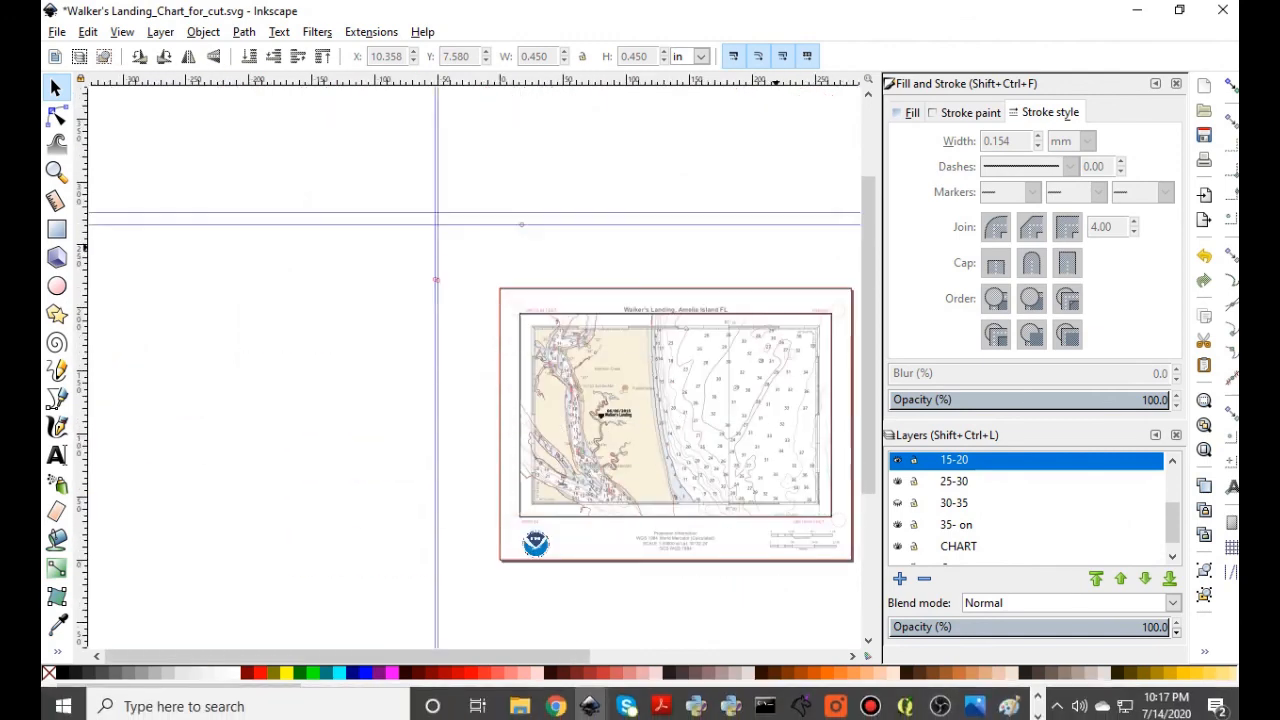
pyautogui.hscroll(4, 476, 368)
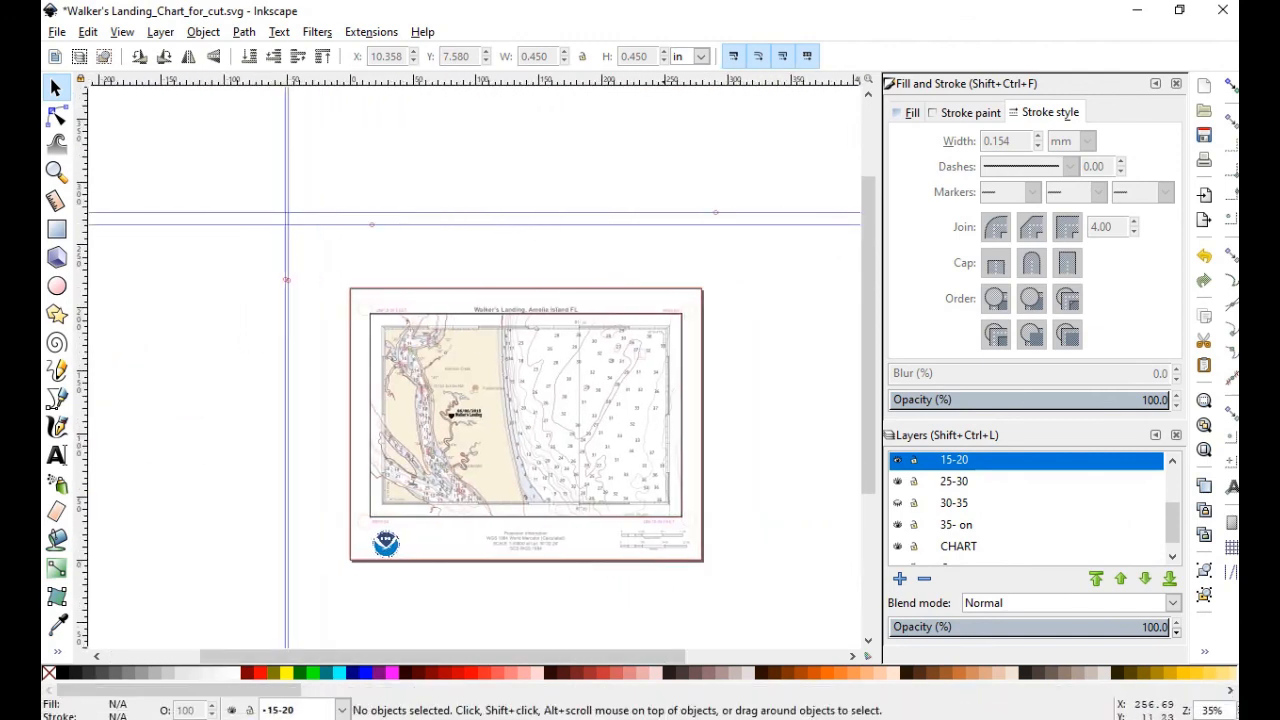
pyautogui.scroll(-1, 476, 368)
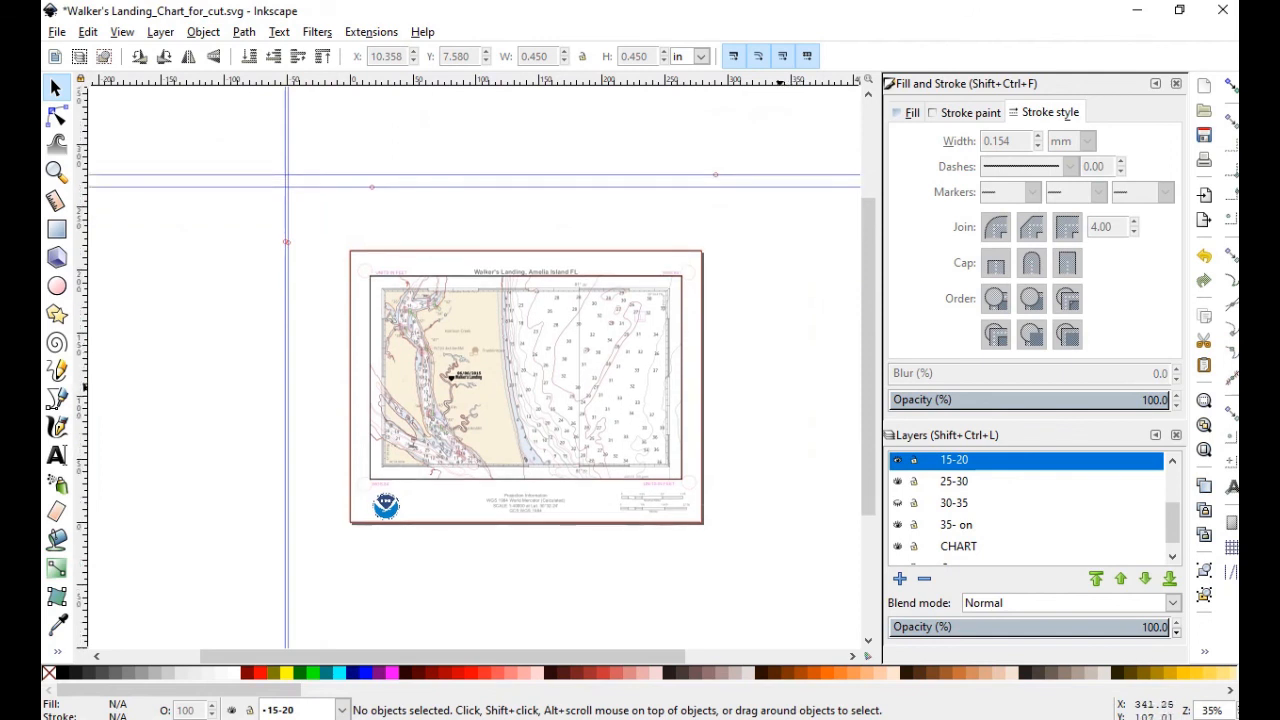